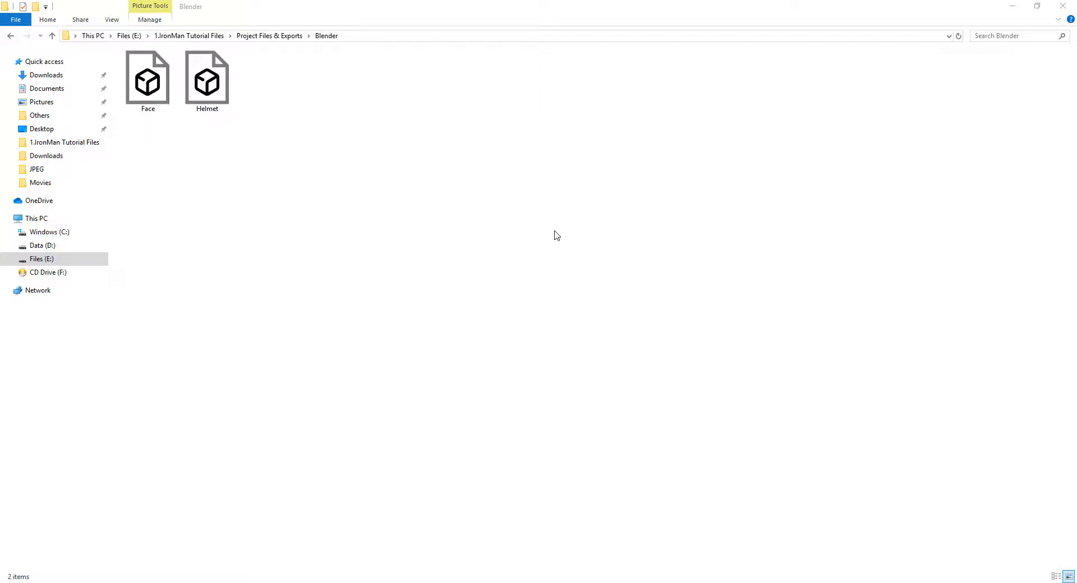
{"action": "left_click_drag", "start_coordinate": [265, 140], "coordinate": [143, 65]}
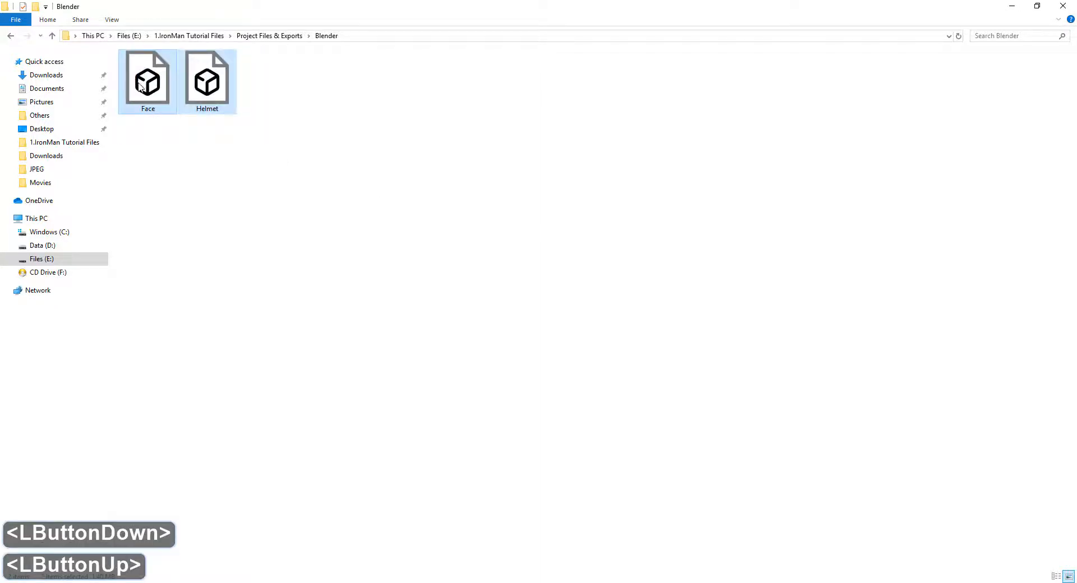
{"action": "left_click", "coordinate": [140, 86]}
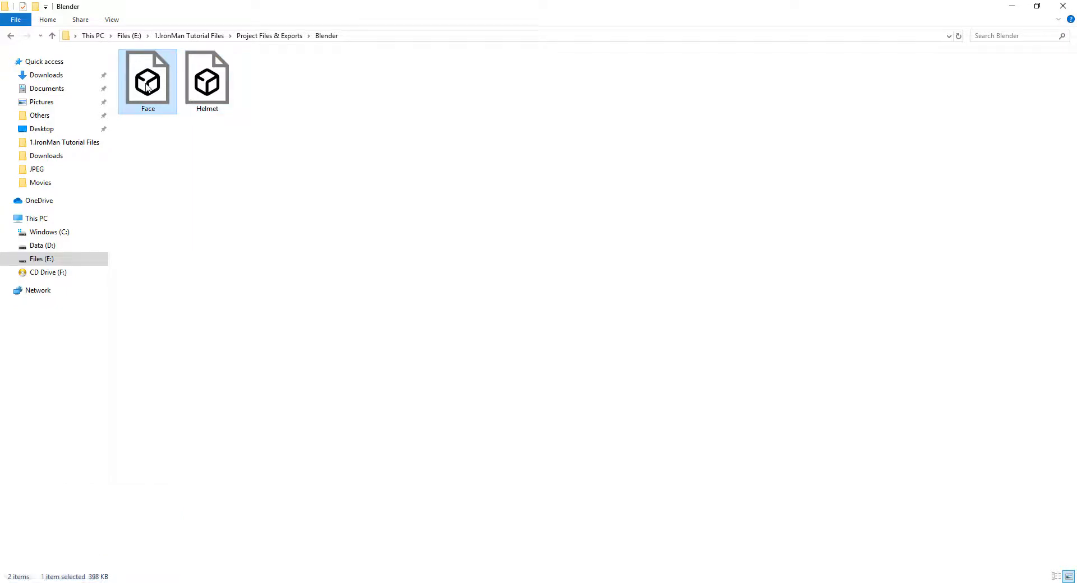
{"action": "left_click", "coordinate": [211, 87]}
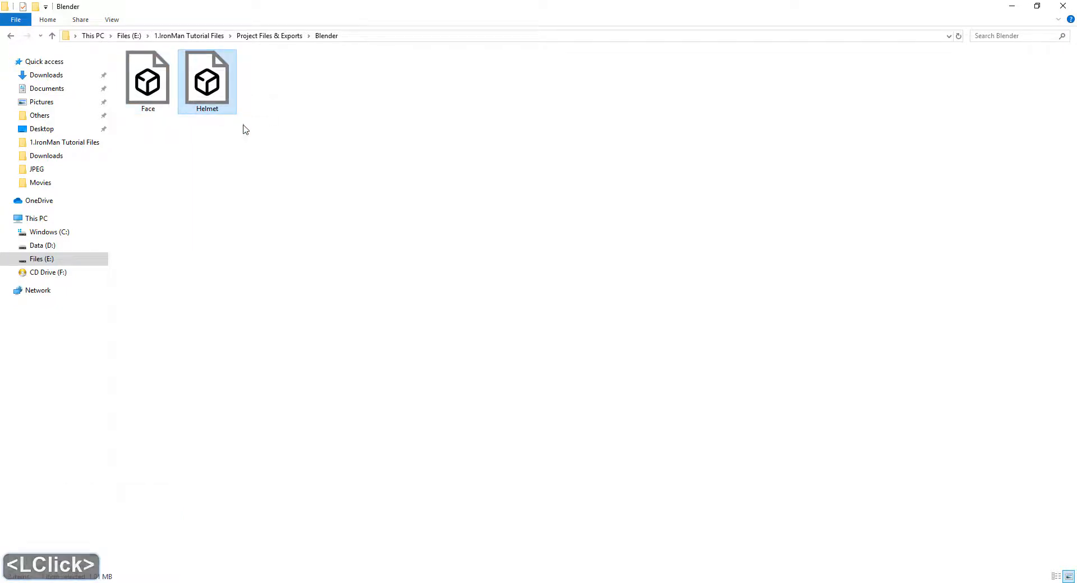
{"action": "left_click_drag", "start_coordinate": [261, 155], "coordinate": [120, 53]}
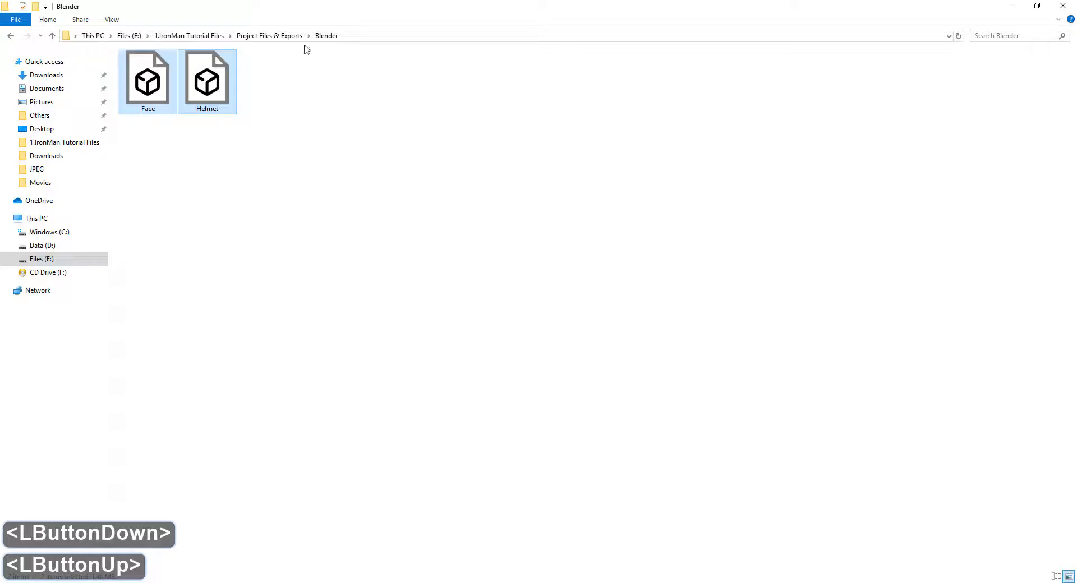
{"action": "left_click_drag", "start_coordinate": [260, 141], "coordinate": [112, 47]}
{"action": "left_click", "coordinate": [330, 189]}
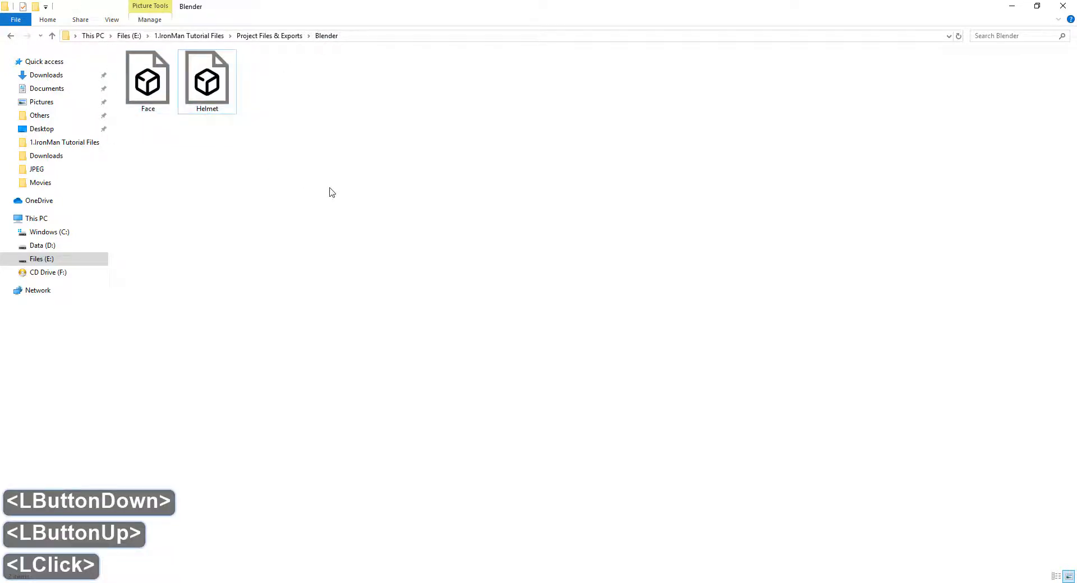
Minimize the Blender folder window and launch PFTrack from the desktop
{"action": "left_click", "coordinate": [1013, 9]}
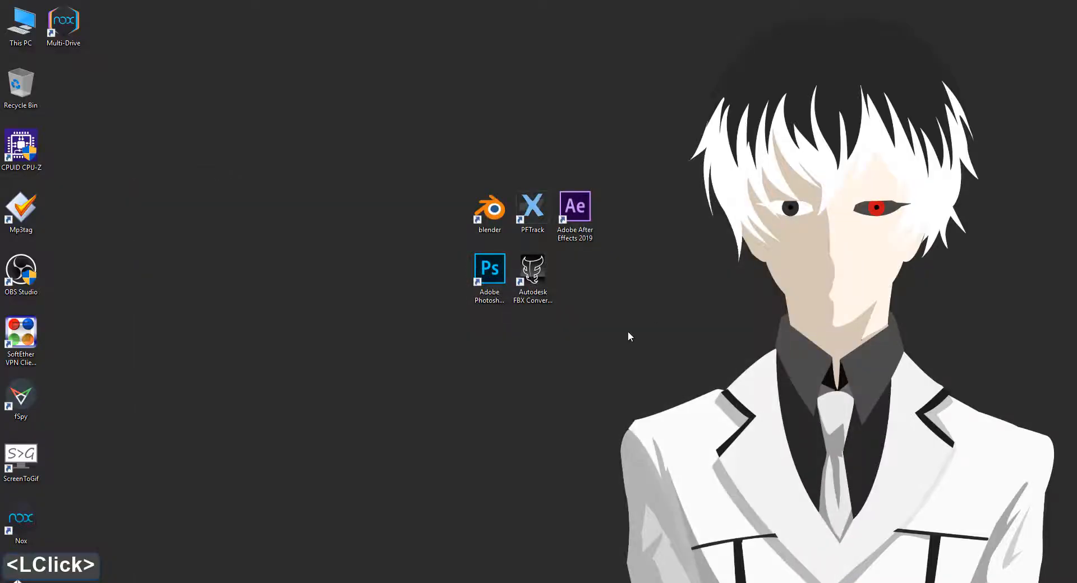
{"action": "double_click", "coordinate": [535, 212]}
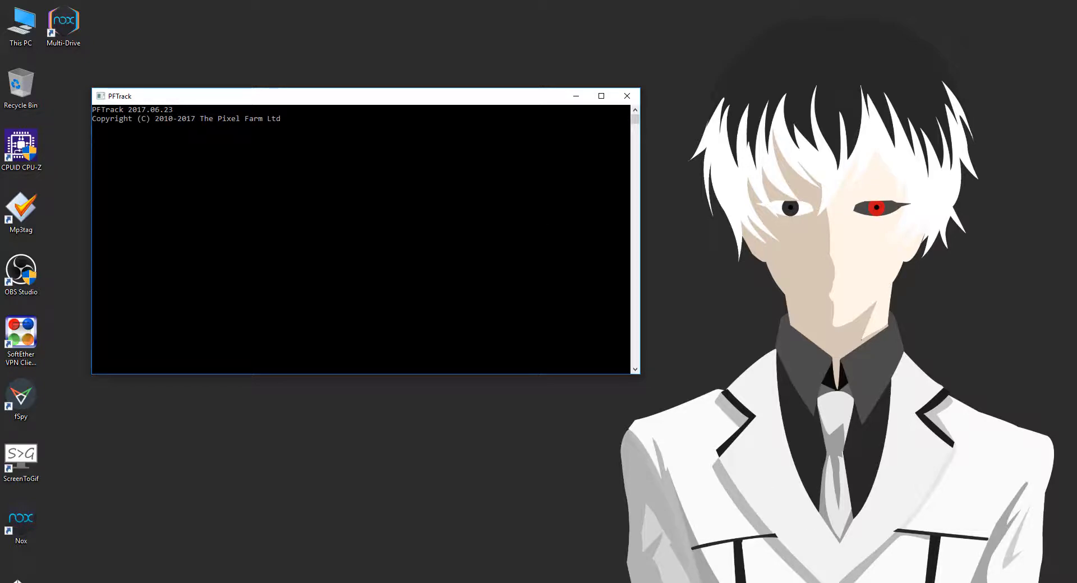
{"action": "left_click", "coordinate": [903, 553]}
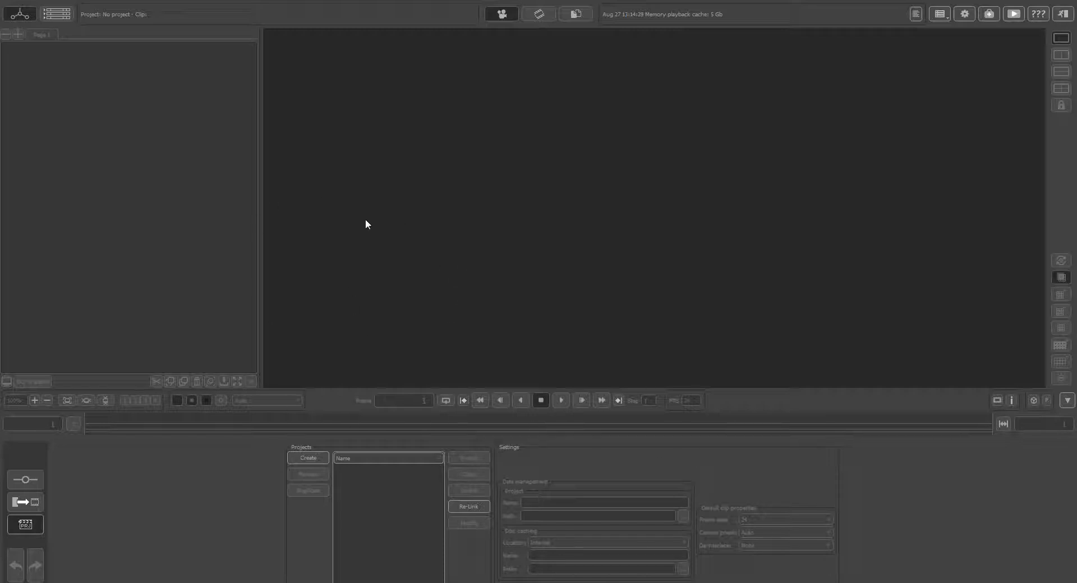
Start a new project and set its path to E:\1.IronMan Tutorial Files\Project Files & Exports\PF Track
{"action": "left_click", "coordinate": [308, 458]}
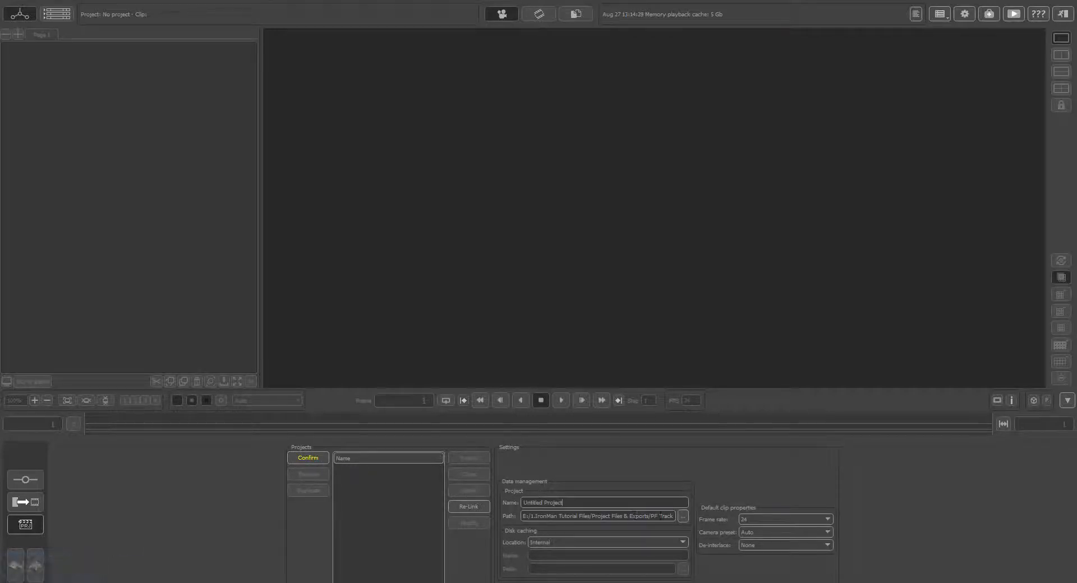
{"action": "left_click", "coordinate": [682, 516]}
{"action": "left_click", "coordinate": [396, 220]}
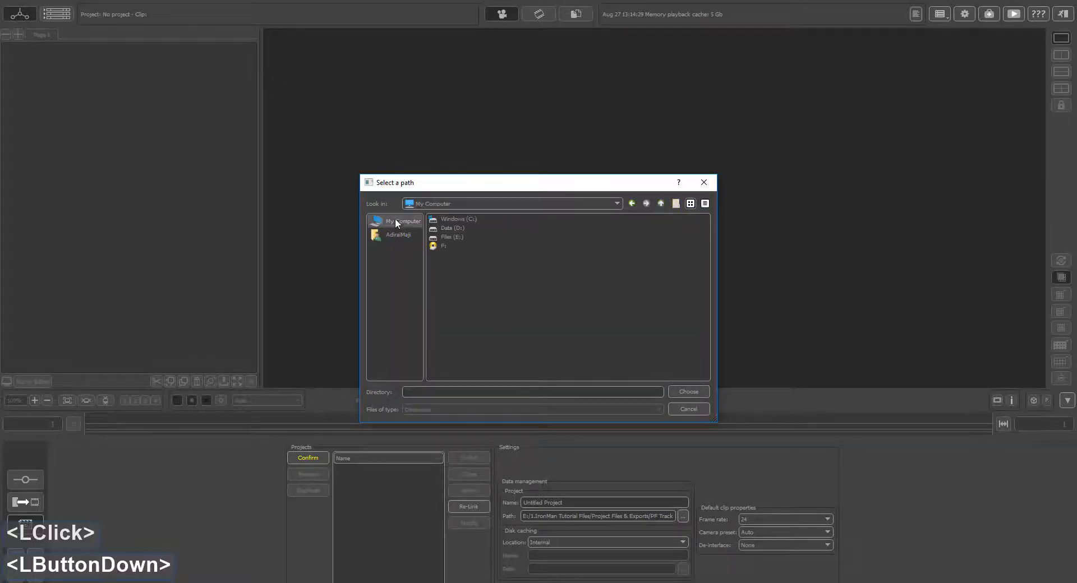
{"action": "double_click", "coordinate": [449, 236]}
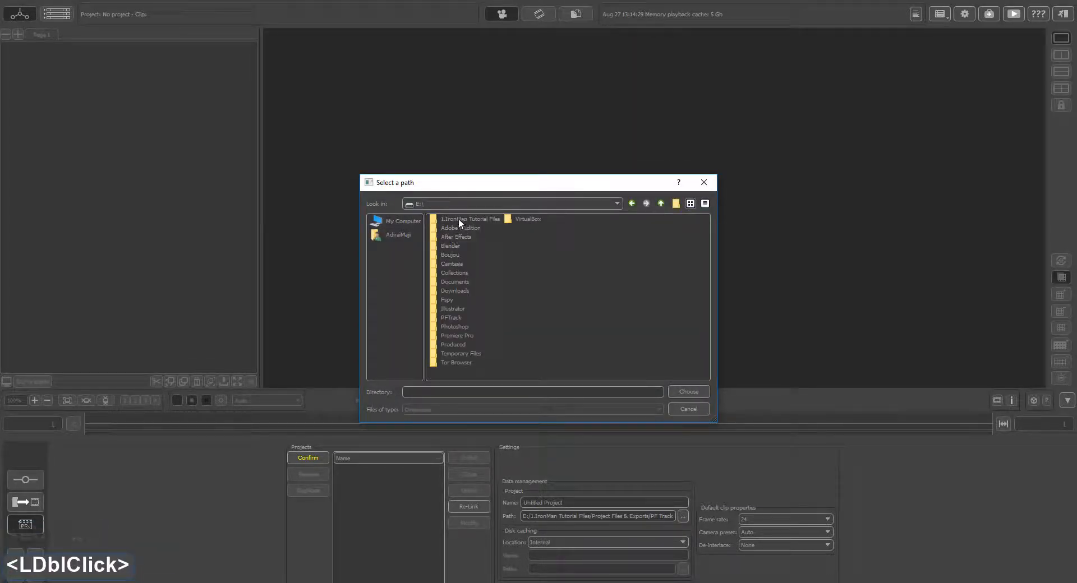
{"action": "double_click", "coordinate": [459, 217]}
{"action": "double_click", "coordinate": [462, 225]}
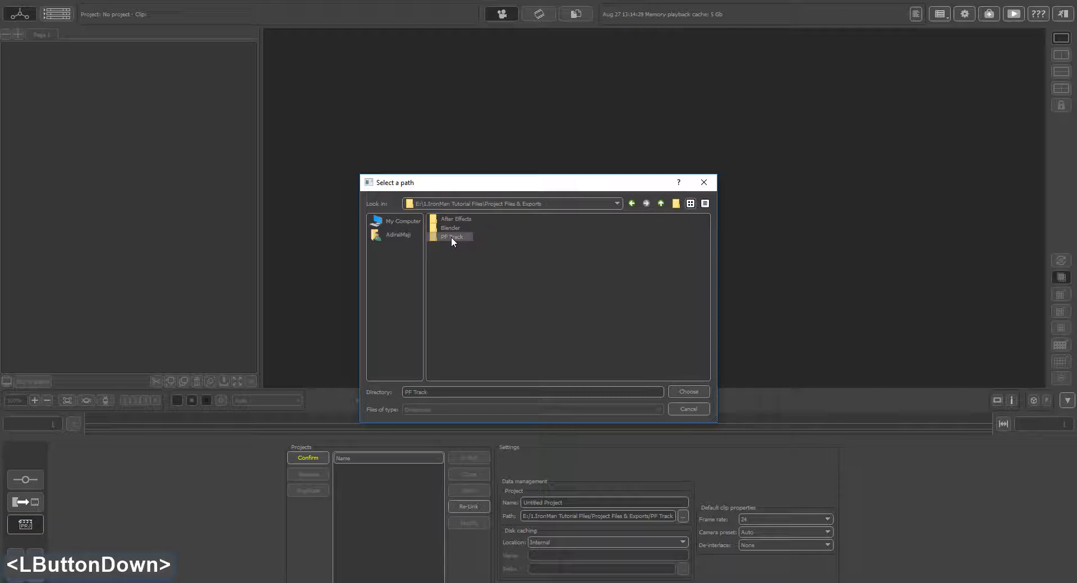
{"action": "double_click", "coordinate": [451, 236]}
{"action": "left_click", "coordinate": [684, 392]}
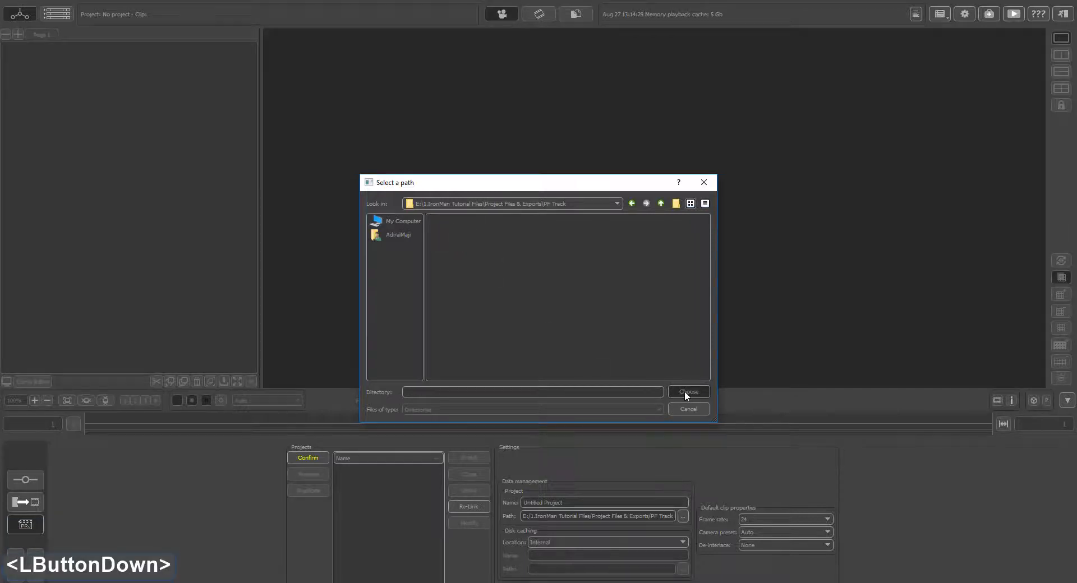
Name the project IronMan, set its default frame rate to 25, and confirm its creation
{"action": "left_click", "coordinate": [575, 501]}
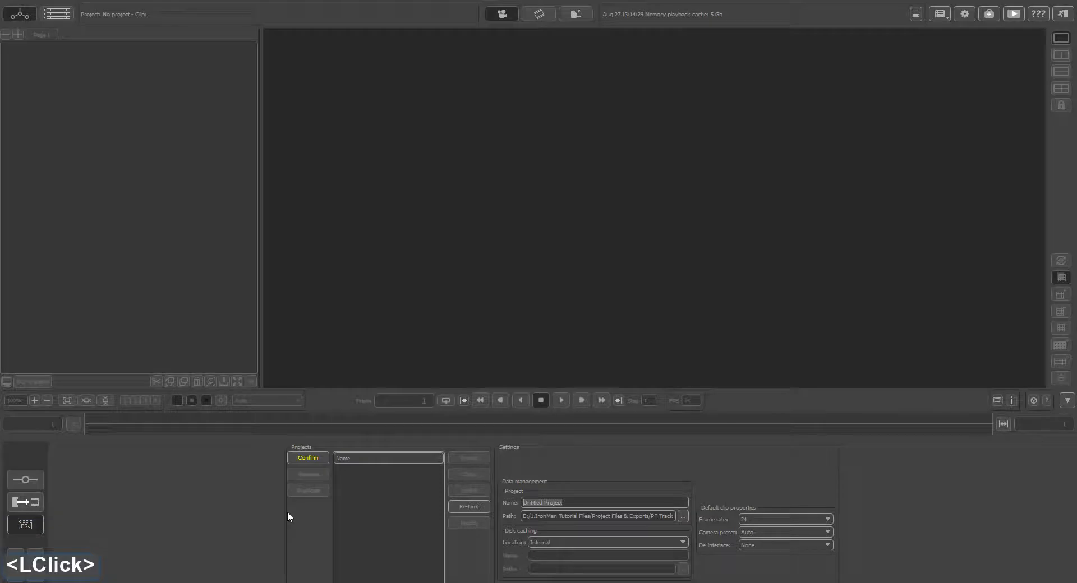
{"action": "type", "text": "IronMan"}
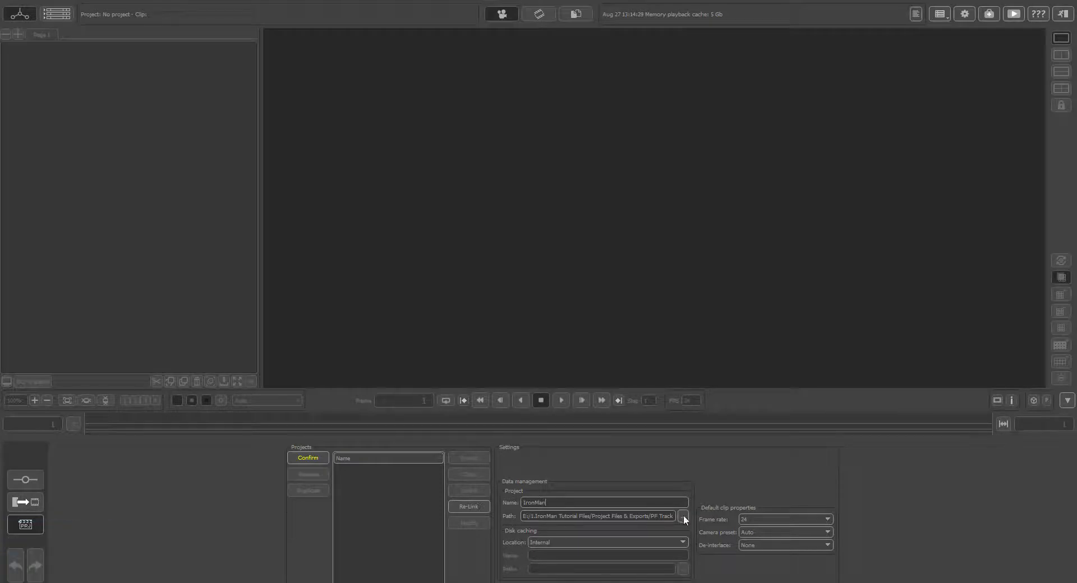
{"action": "left_click", "coordinate": [760, 516]}
{"action": "left_click", "coordinate": [762, 515]}
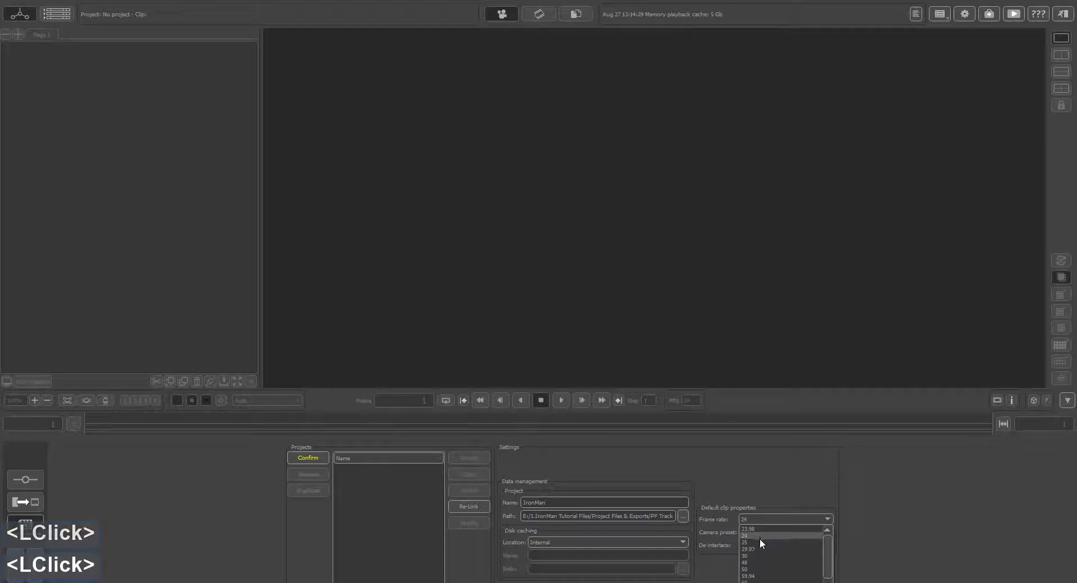
{"action": "left_click", "coordinate": [760, 541]}
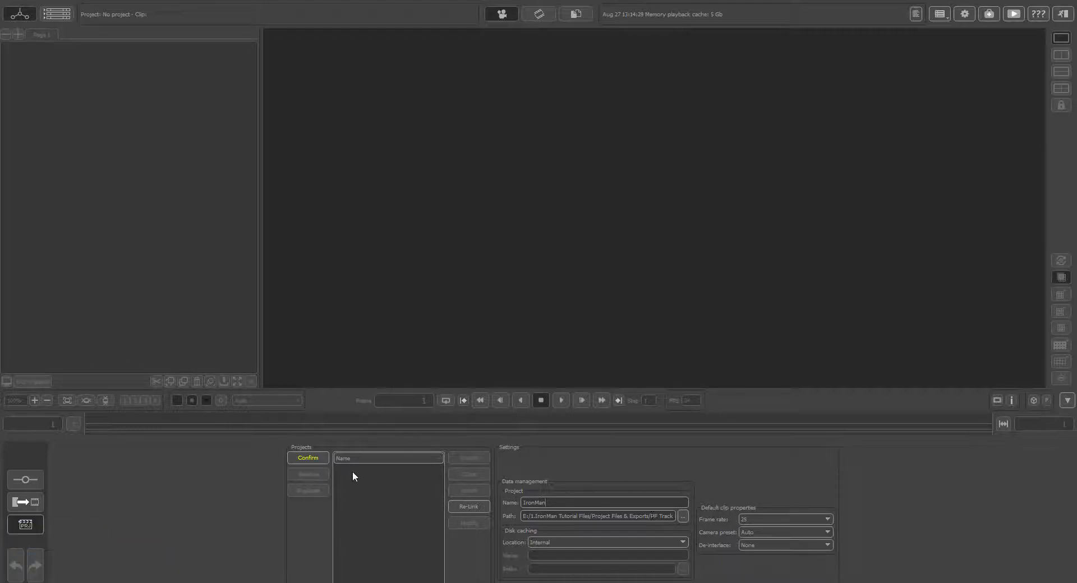
{"action": "left_click", "coordinate": [301, 457]}
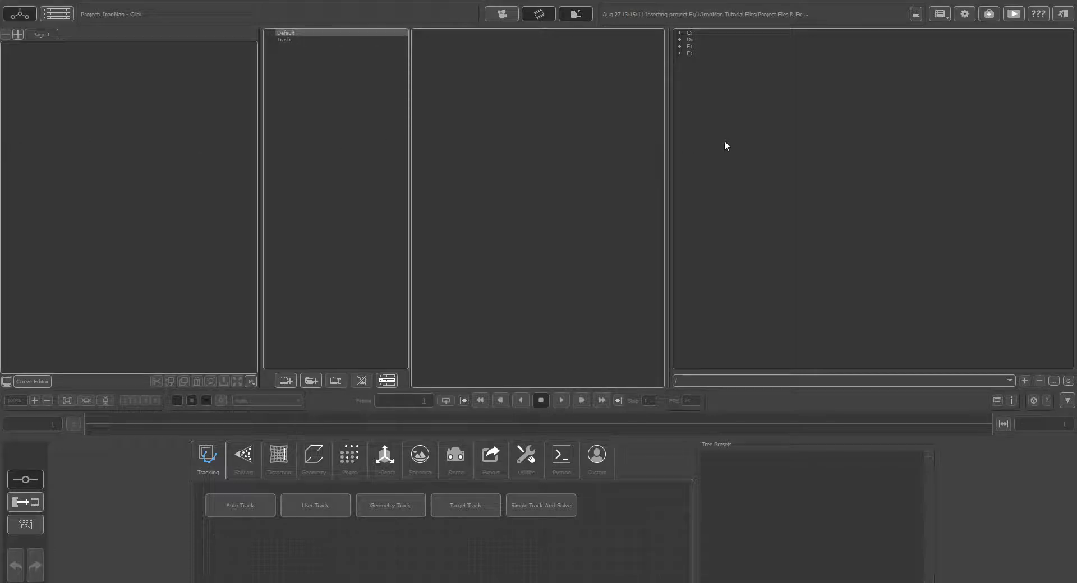
Add the Footage image sequence from E:\1.IronMan Tutorial Files\Downloads\Footage to the node tree
{"action": "left_click", "coordinate": [679, 46]}
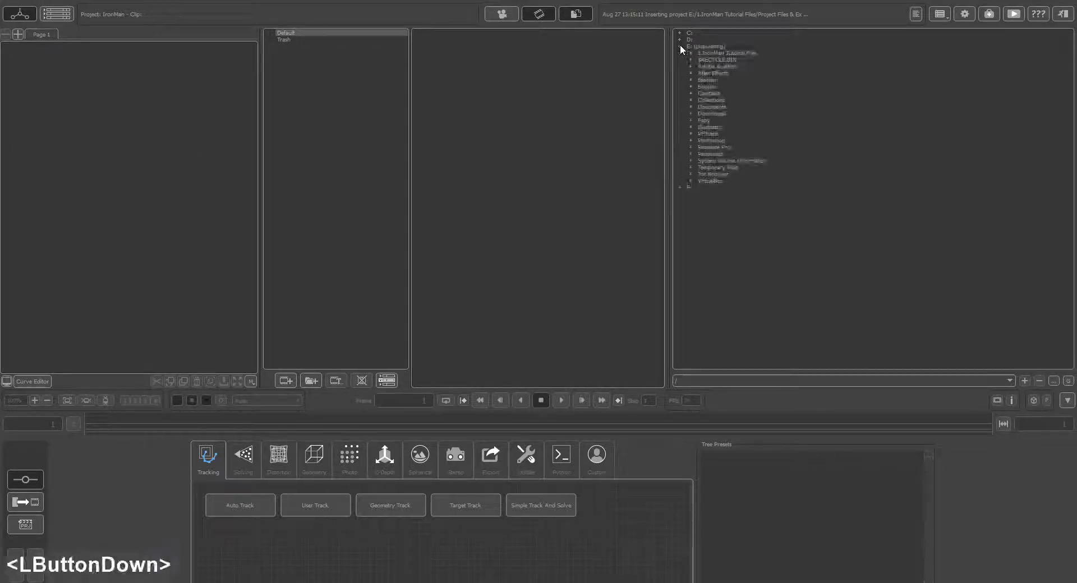
{"action": "left_click", "coordinate": [690, 52]}
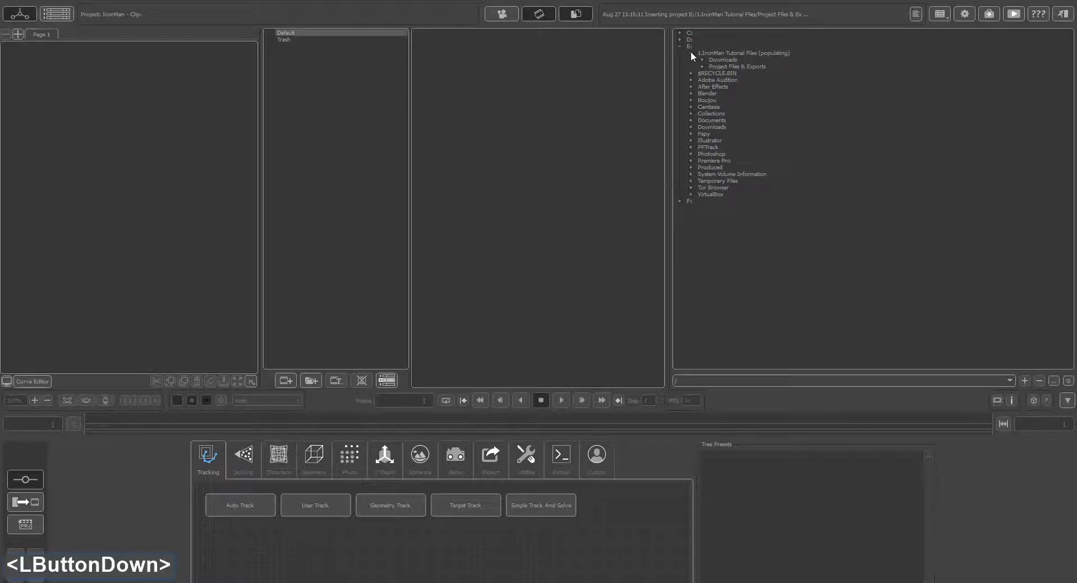
{"action": "left_click", "coordinate": [702, 60]}
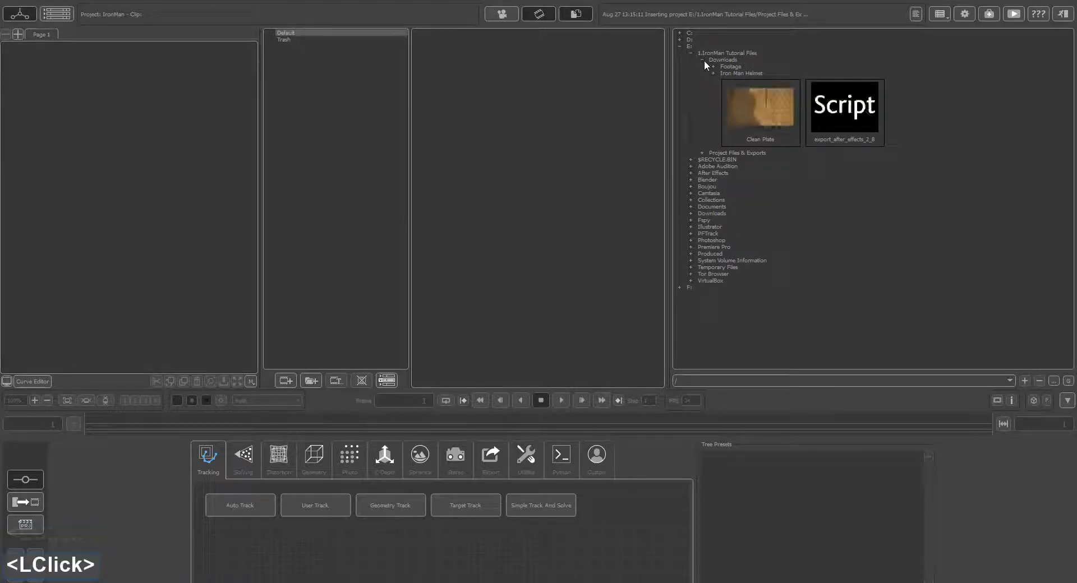
{"action": "left_click", "coordinate": [712, 66]}
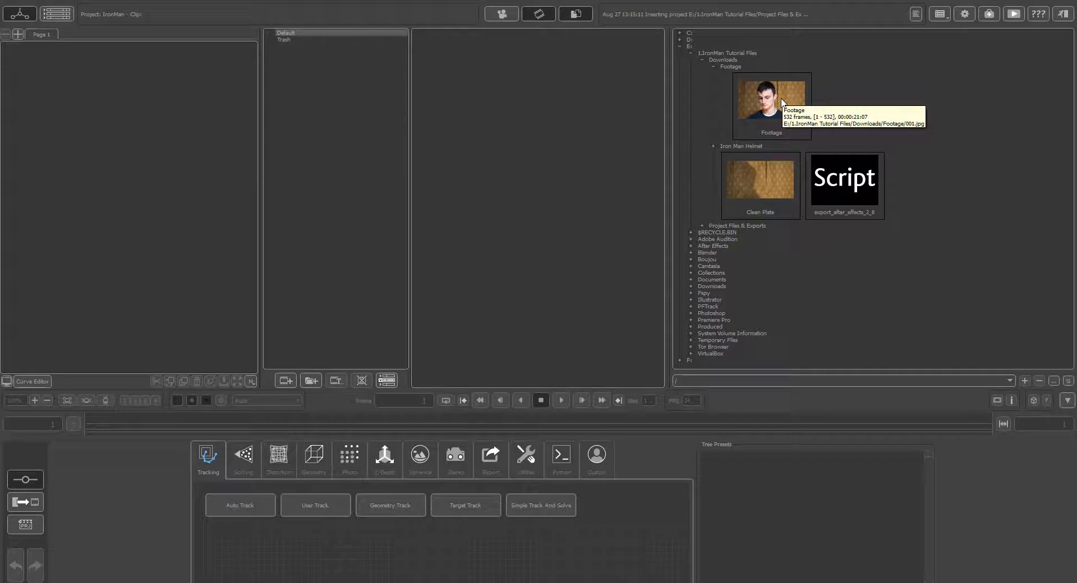
{"action": "left_click_drag", "start_coordinate": [782, 102], "coordinate": [119, 95]}
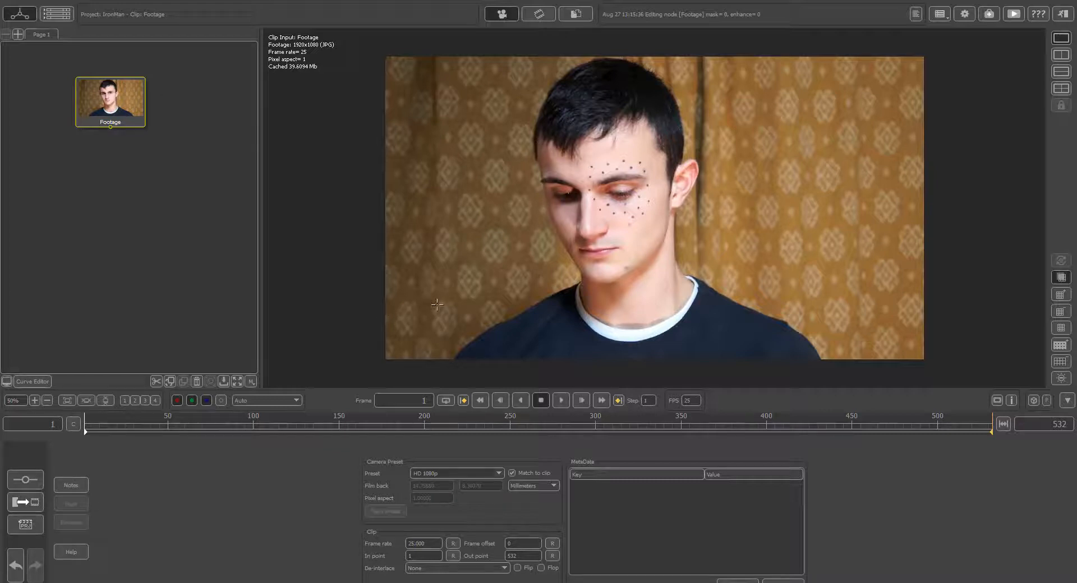
Cache the whole Footage clip and scrub through its opening frames to check the head movement
{"action": "left_click_drag", "start_coordinate": [85, 430], "coordinate": [188, 430]}
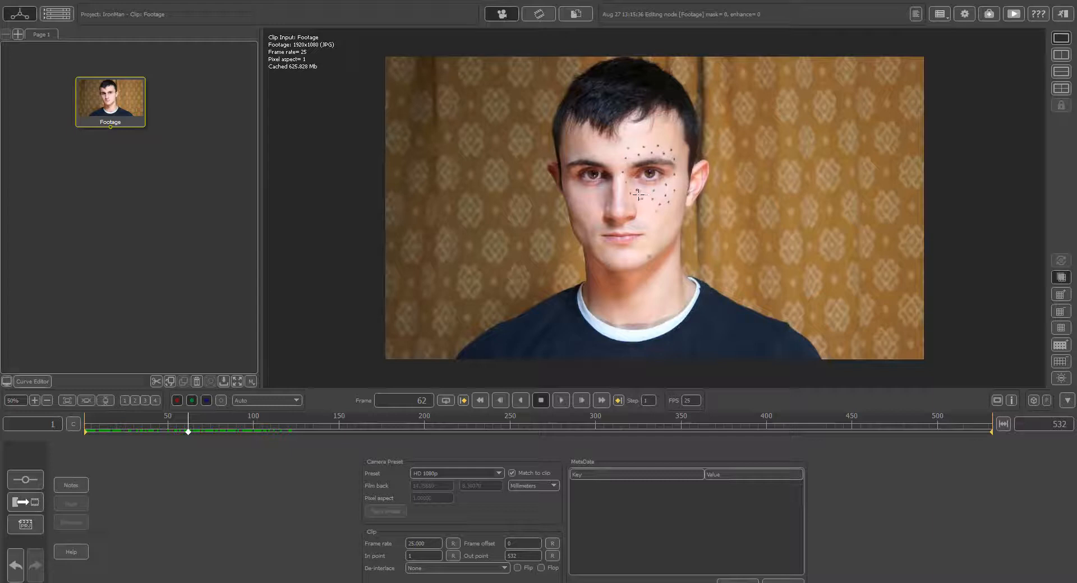
{"action": "left_click_drag", "start_coordinate": [190, 427], "coordinate": [79, 429]}
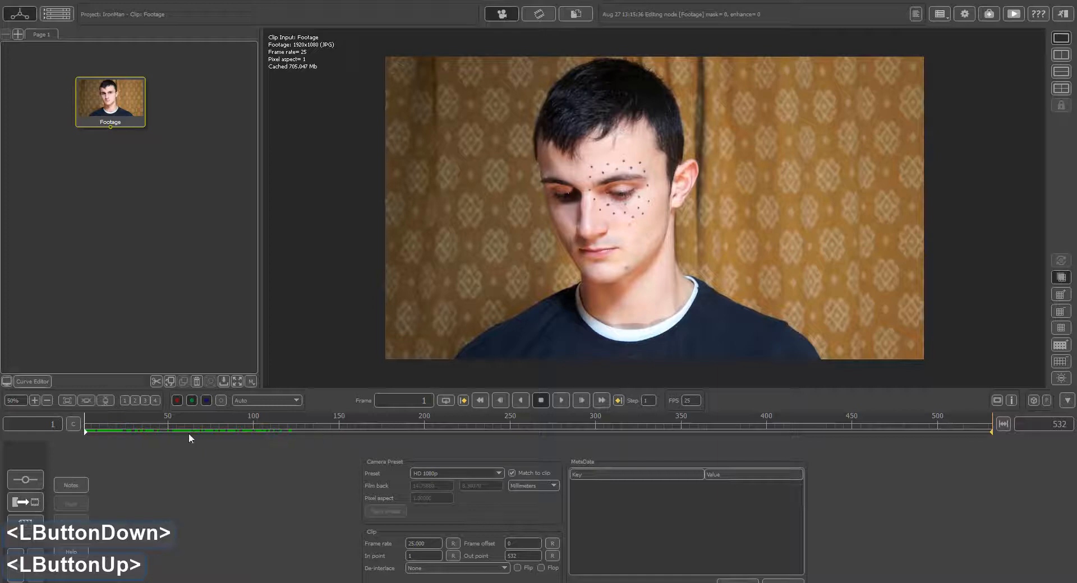
{"action": "left_click", "coordinate": [73, 425]}
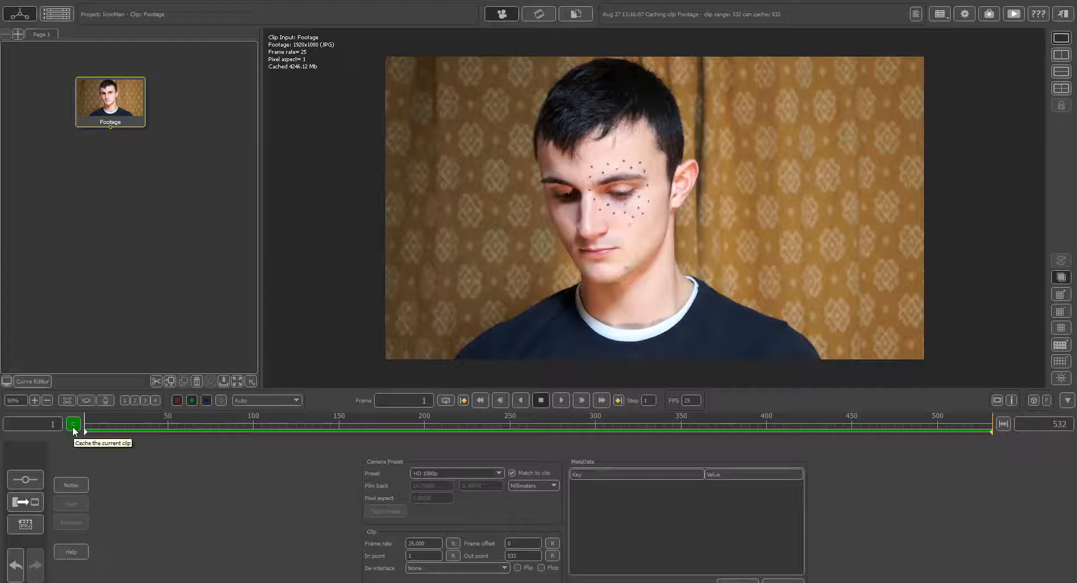
{"action": "left_click_drag", "start_coordinate": [86, 427], "coordinate": [245, 434]}
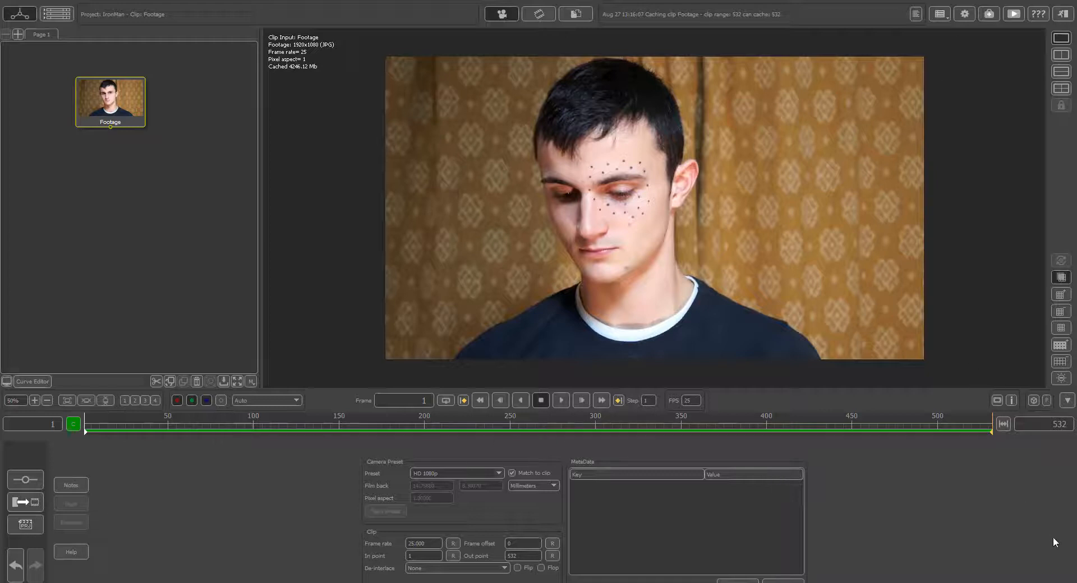
Review the cache size in the Cache preferences and apply the settings
{"action": "left_click", "coordinate": [964, 14]}
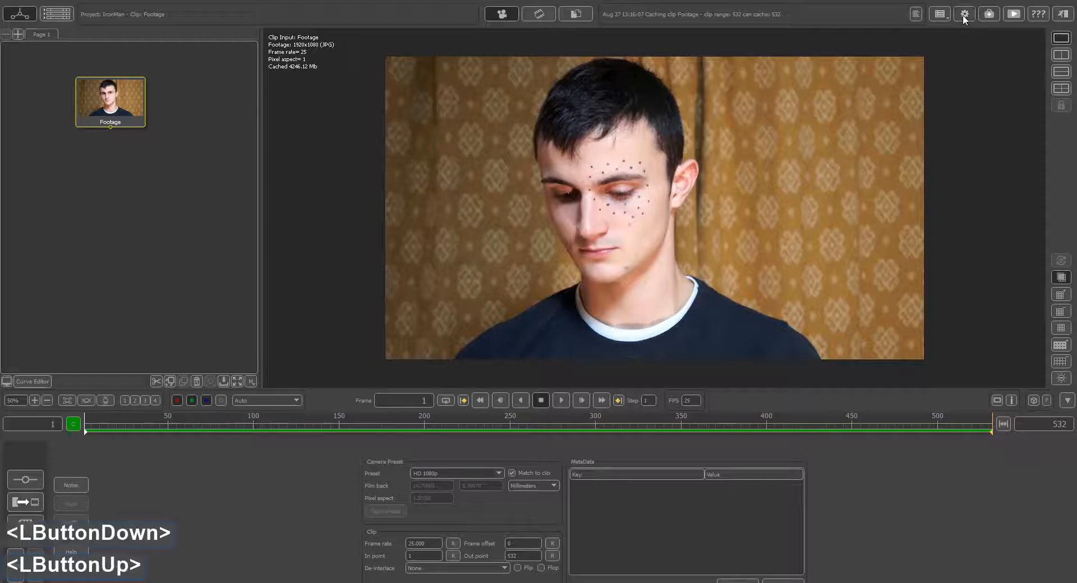
{"action": "left_click", "coordinate": [356, 186]}
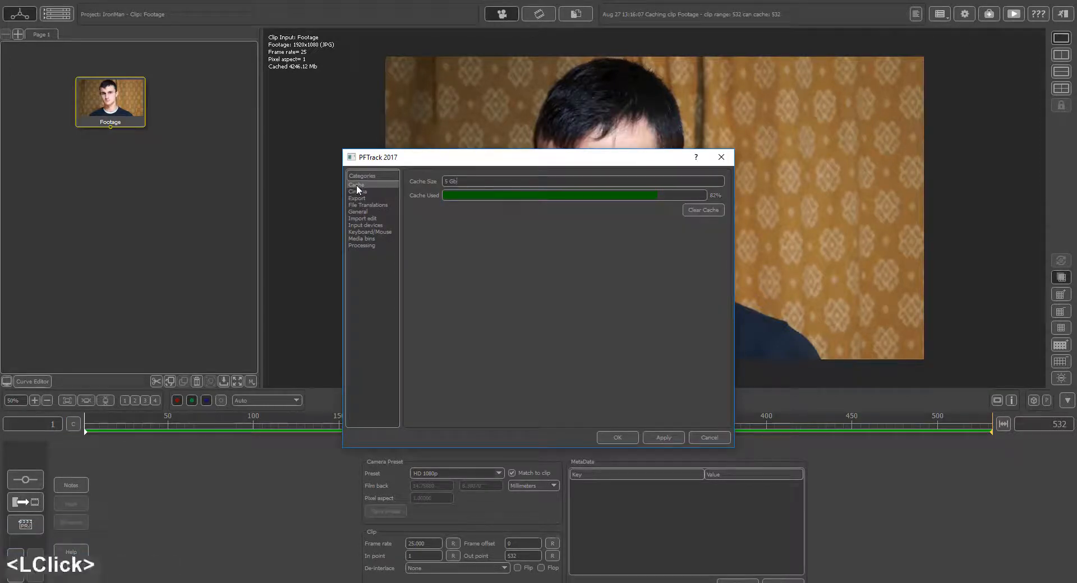
{"action": "left_click_drag", "start_coordinate": [457, 181], "coordinate": [443, 182]}
{"action": "left_click", "coordinate": [453, 182]}
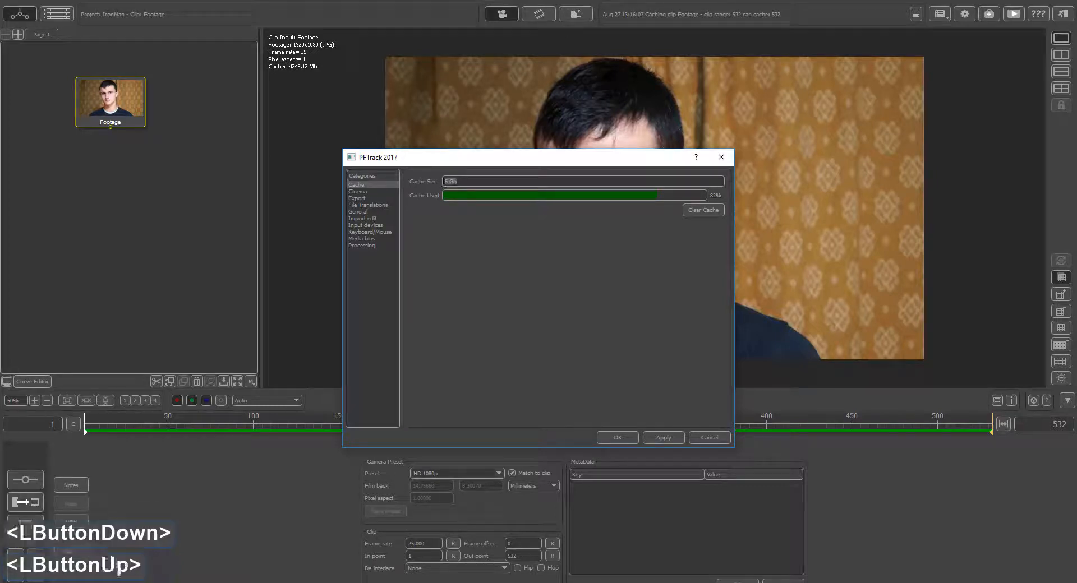
{"action": "left_click", "coordinate": [668, 439]}
{"action": "left_click", "coordinate": [624, 439]}
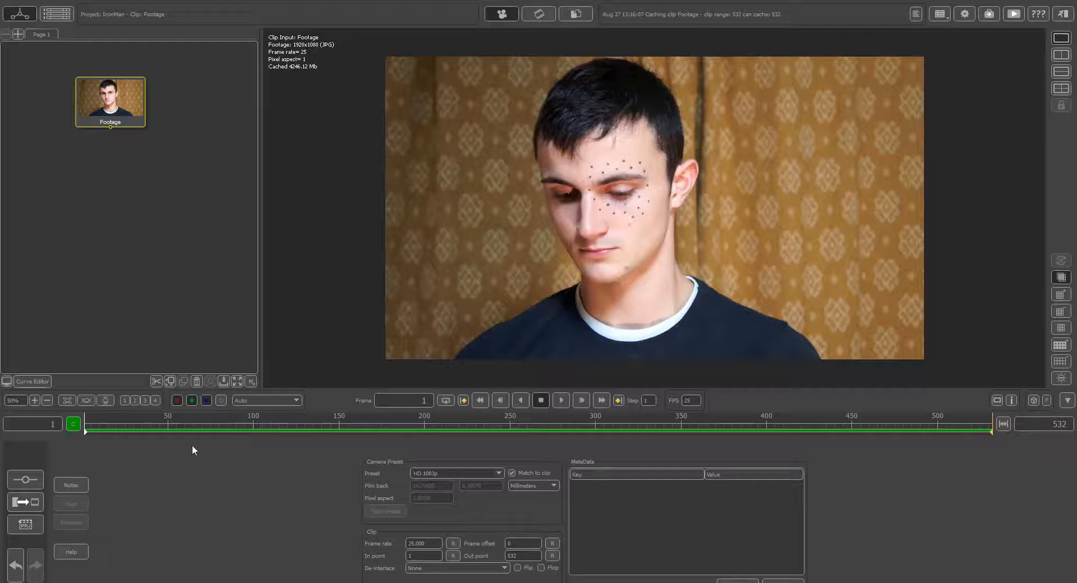
Attach a User Track node to the Footage clip in the node tree
{"action": "left_click_drag", "start_coordinate": [154, 428], "coordinate": [64, 436]}
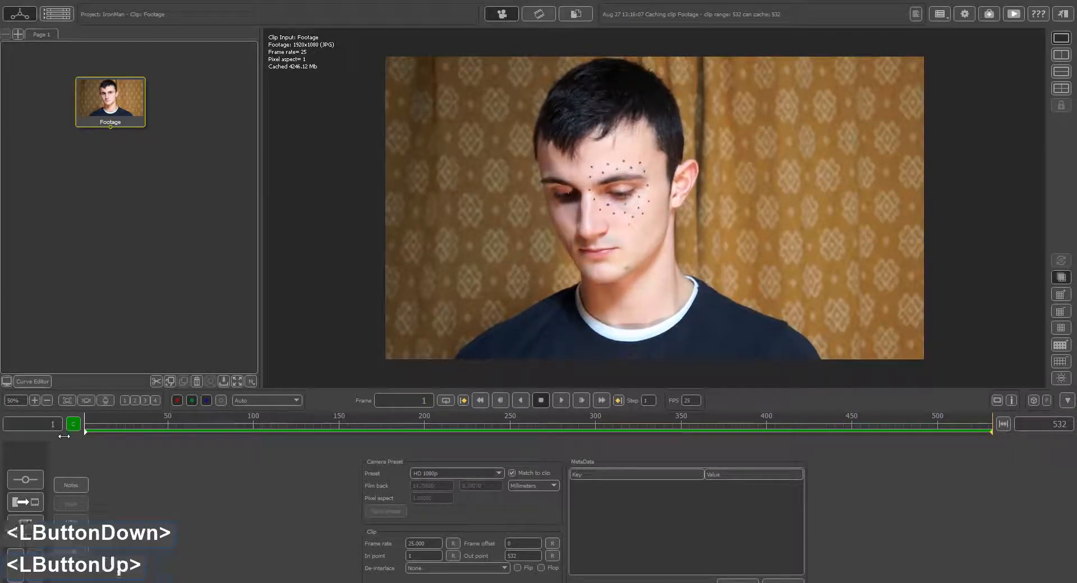
{"action": "right_click", "coordinate": [99, 97]}
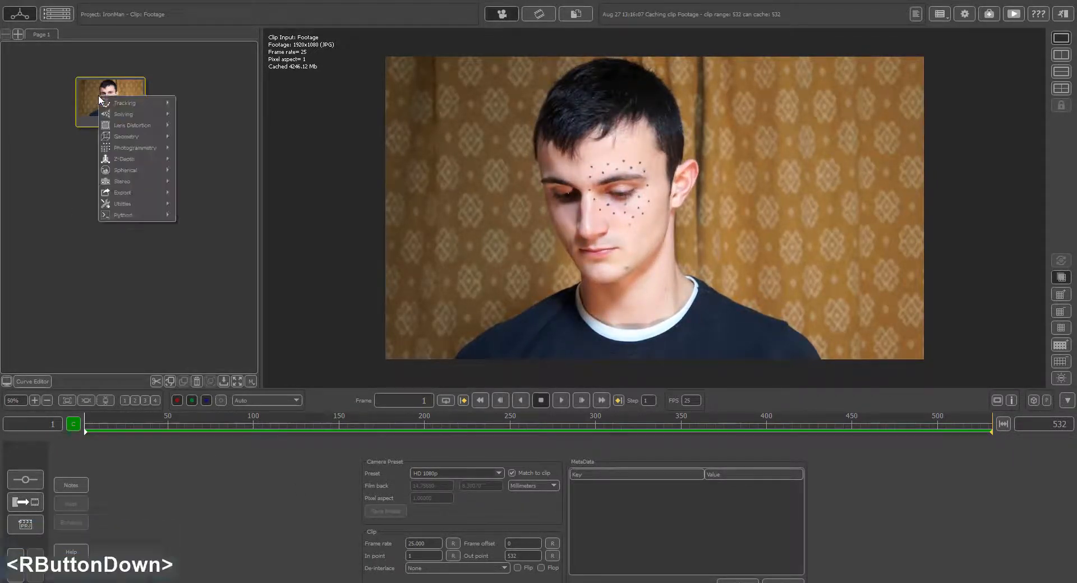
{"action": "mouse_move", "coordinate": [112, 106]}
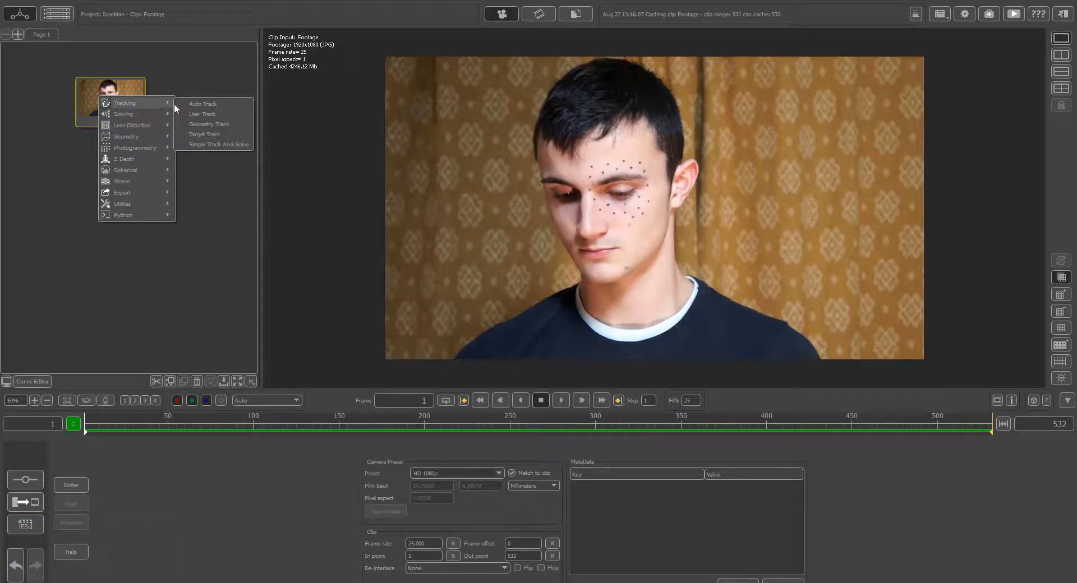
{"action": "left_click", "coordinate": [203, 114]}
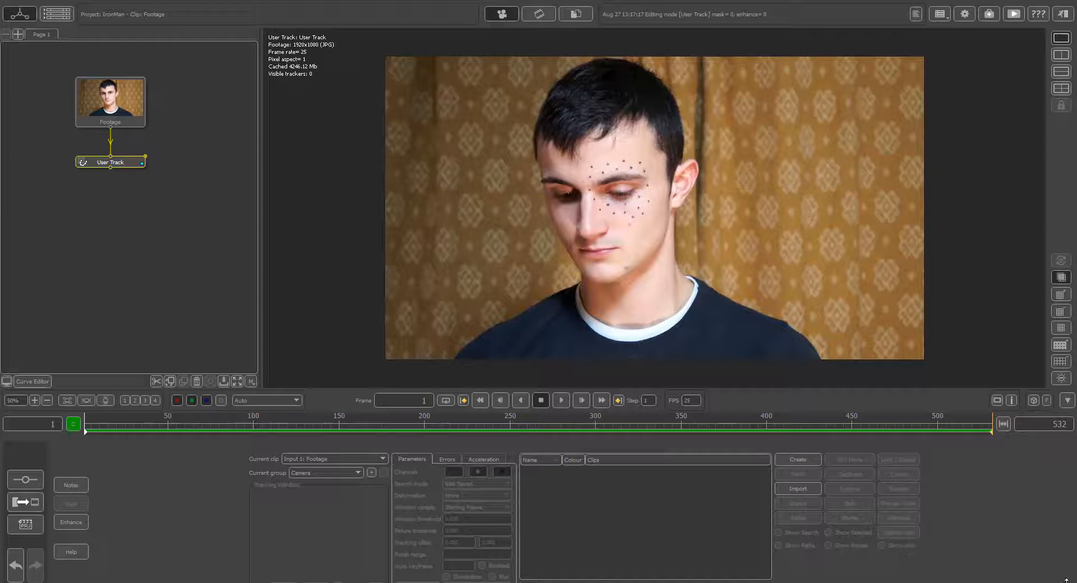
{"action": "left_click_drag", "start_coordinate": [1066, 581], "coordinate": [1066, 582]}
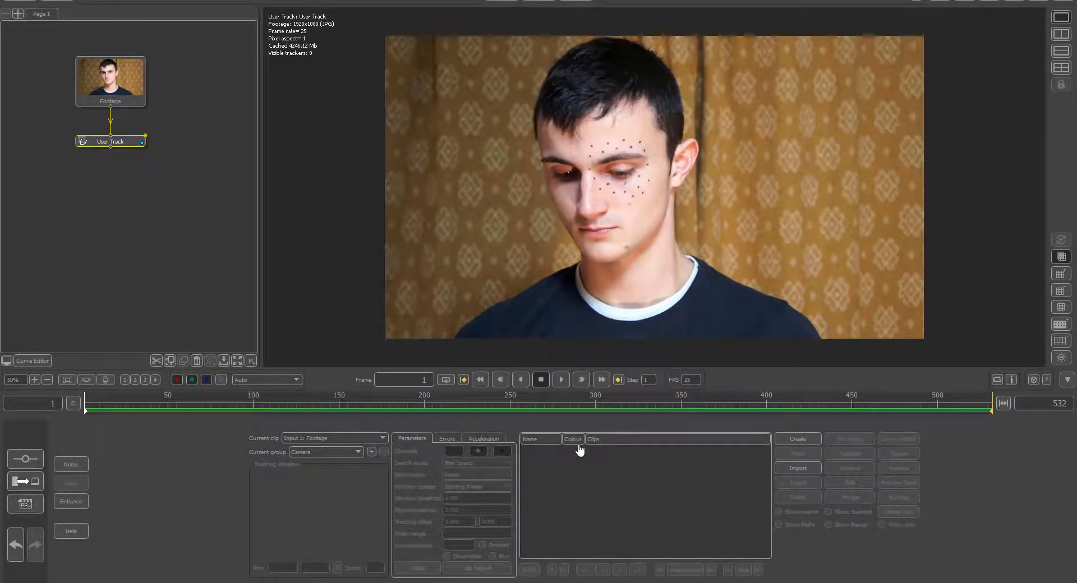
{"action": "left_click", "coordinate": [124, 144]}
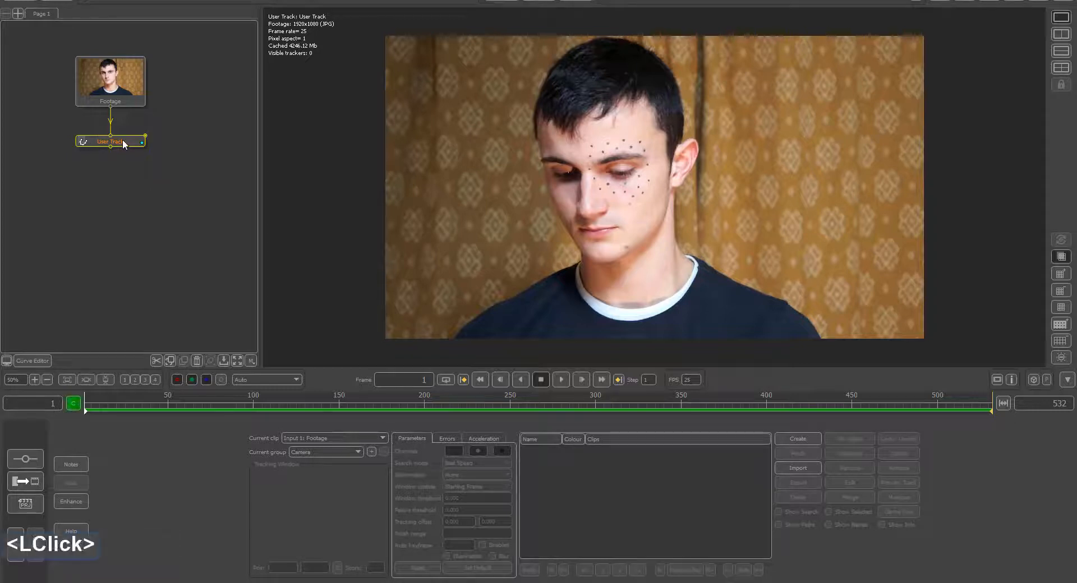
{"action": "double_click", "coordinate": [124, 145]}
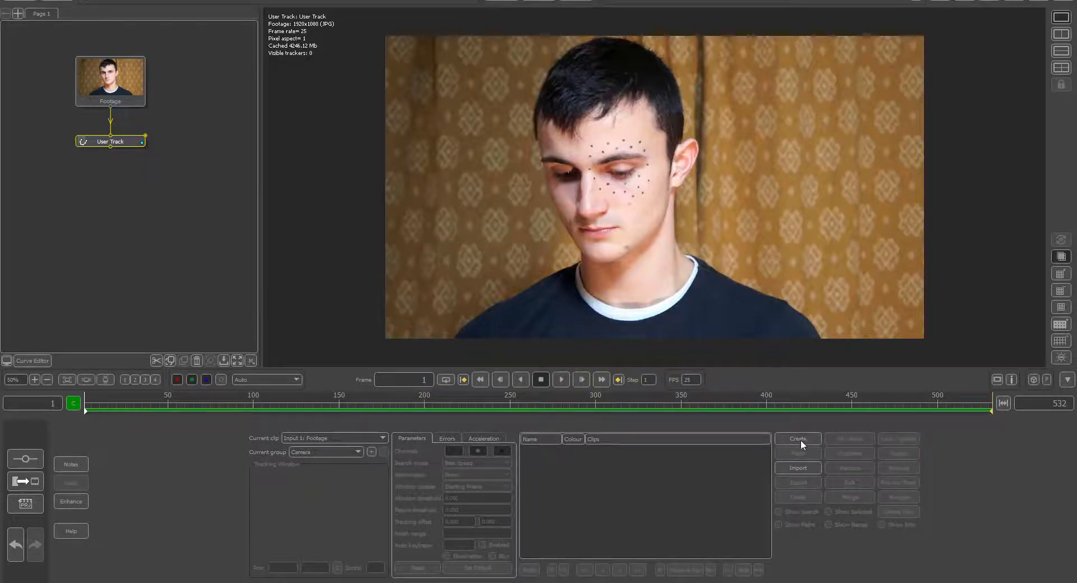
{"action": "left_click", "coordinate": [97, 405]}
{"action": "mouse_move", "coordinate": [86, 410]}
{"action": "left_mouse_down"}
{"action": "mouse_move", "coordinate": [101, 410]}
{"action": "mouse_move", "coordinate": [76, 413]}
{"action": "left_mouse_up"}
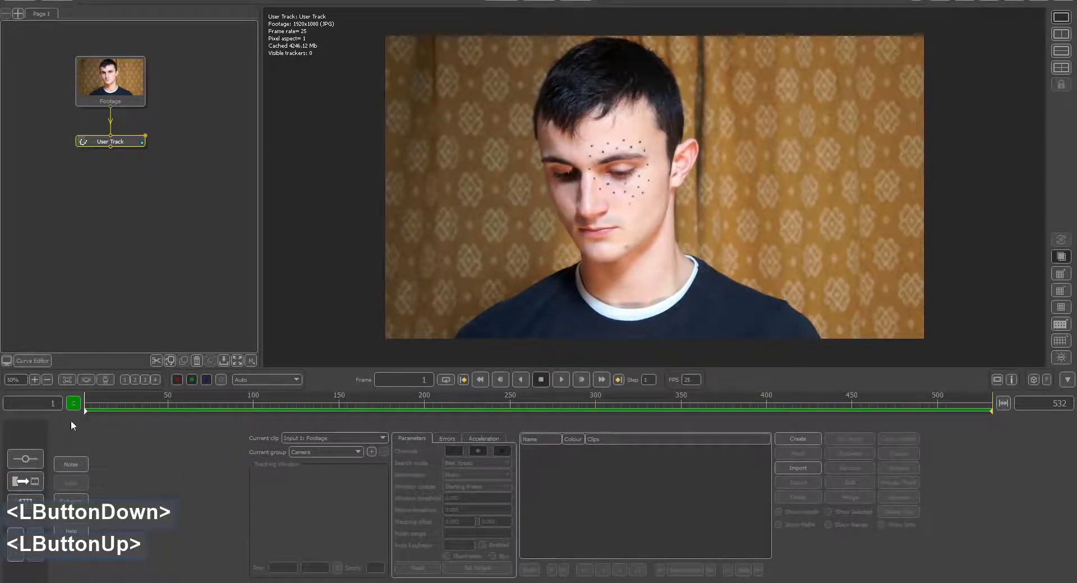
{"action": "left_click", "coordinate": [798, 441]}
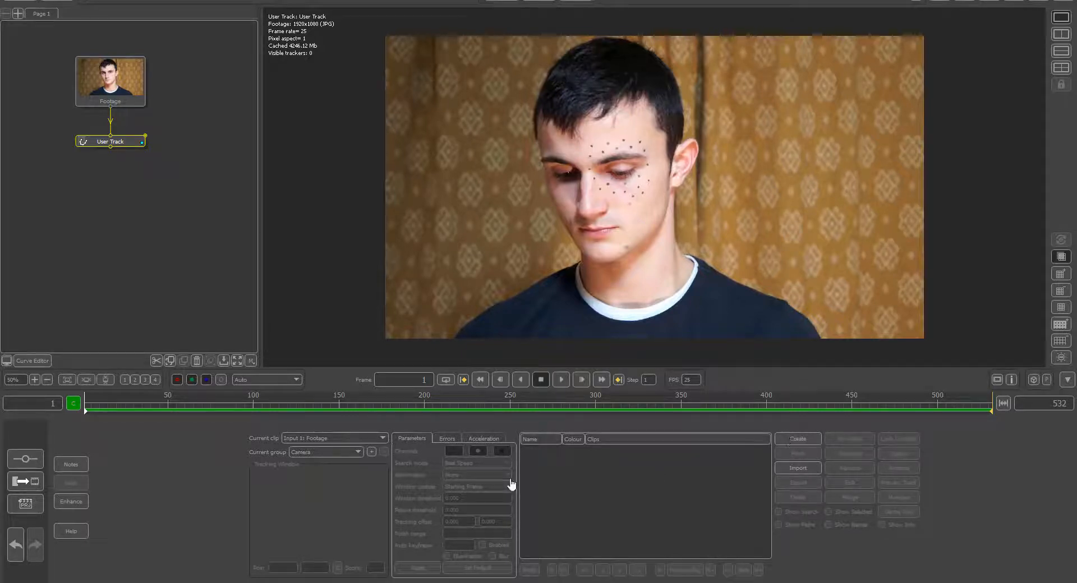
{"action": "scroll", "coordinate": [92, 523], "scroll_direction": "down", "scroll_amount": 2}
{"action": "scroll", "coordinate": [129, 482], "scroll_direction": "up", "scroll_amount": 3}
{"action": "scroll", "coordinate": [163, 441], "scroll_direction": "down", "scroll_amount": 2}
{"action": "scroll", "coordinate": [164, 442], "scroll_direction": "up", "scroll_amount": 1}
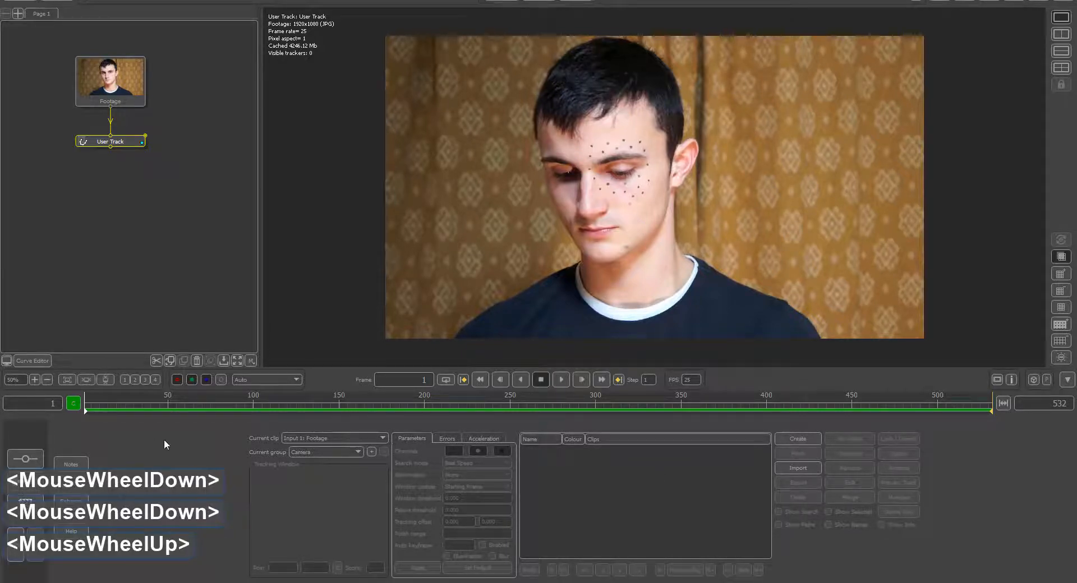
{"action": "scroll", "coordinate": [212, 456], "scroll_direction": "down", "scroll_amount": 2}
{"action": "scroll", "coordinate": [169, 500], "scroll_direction": "up", "scroll_amount": 2}
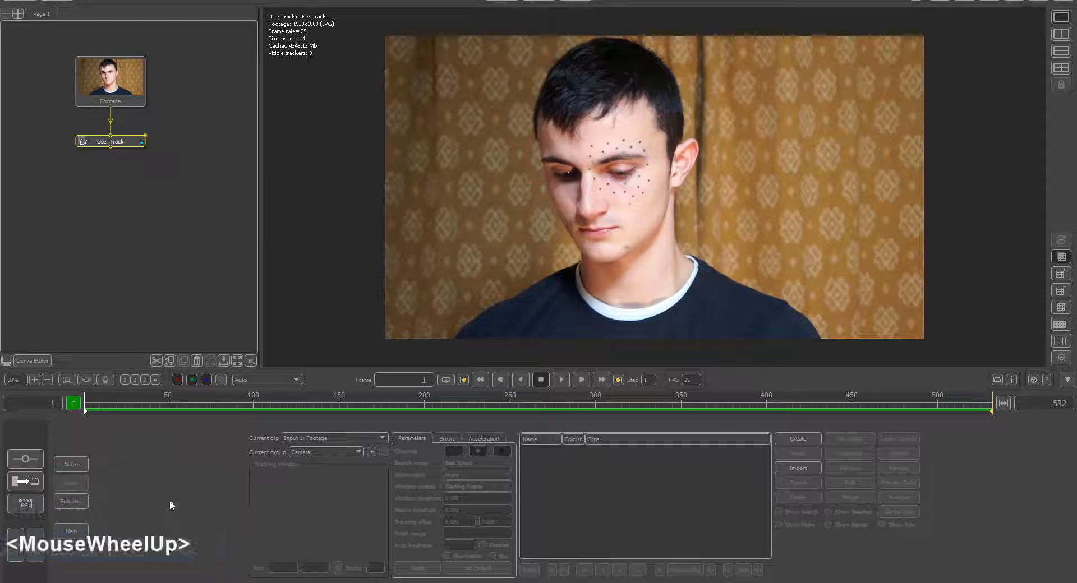
{"action": "scroll", "coordinate": [174, 511], "scroll_direction": "down", "scroll_amount": 2}
{"action": "scroll", "coordinate": [174, 512], "scroll_direction": "up", "scroll_amount": 2}
{"action": "scroll", "coordinate": [175, 513], "scroll_direction": "down", "scroll_amount": 1}
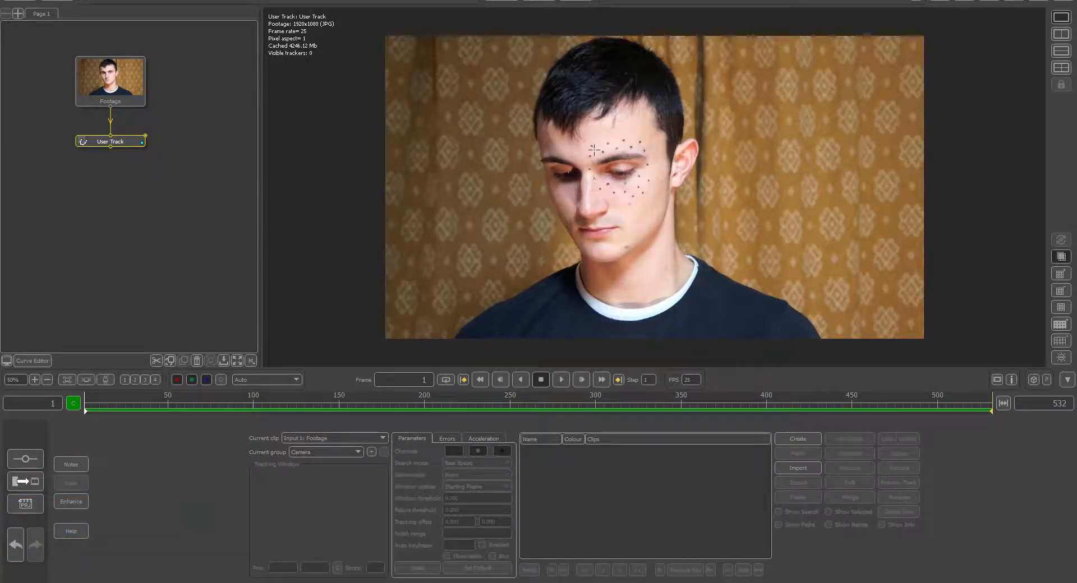
Create a tracker on the upper forehead dot nearest the hairline's middle, shrink its search window around the dot and centre it on the marker
{"action": "left_click", "coordinate": [798, 438]}
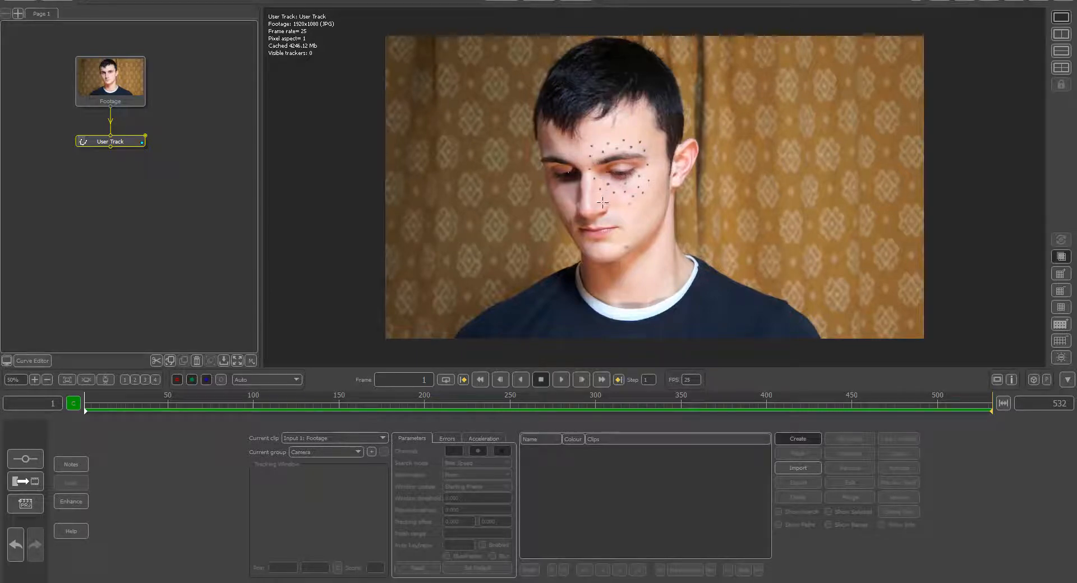
{"action": "middle_click_drag", "start_coordinate": [603, 203], "coordinate": [606, 104]}
{"action": "scroll", "coordinate": [605, 113], "scroll_direction": "down", "scroll_amount": 1}
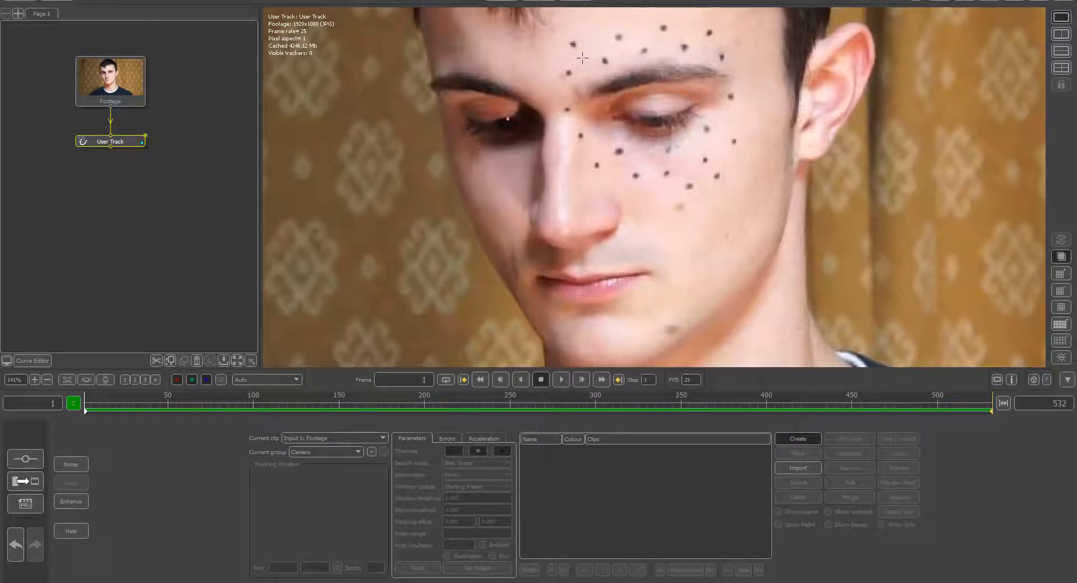
{"action": "right_click_drag", "start_coordinate": [582, 58], "coordinate": [580, 103]}
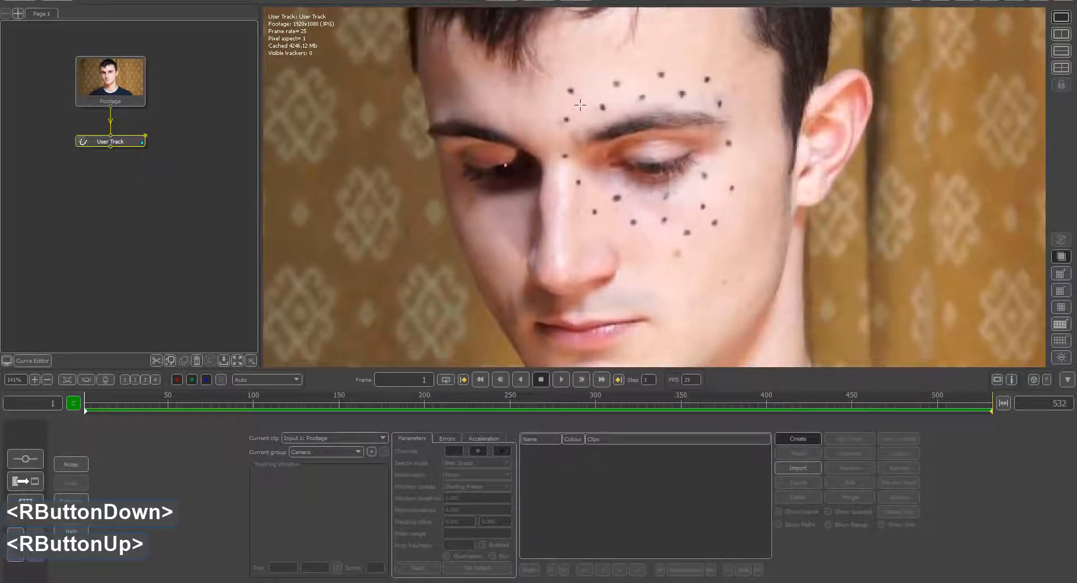
{"action": "double_click", "coordinate": [797, 439]}
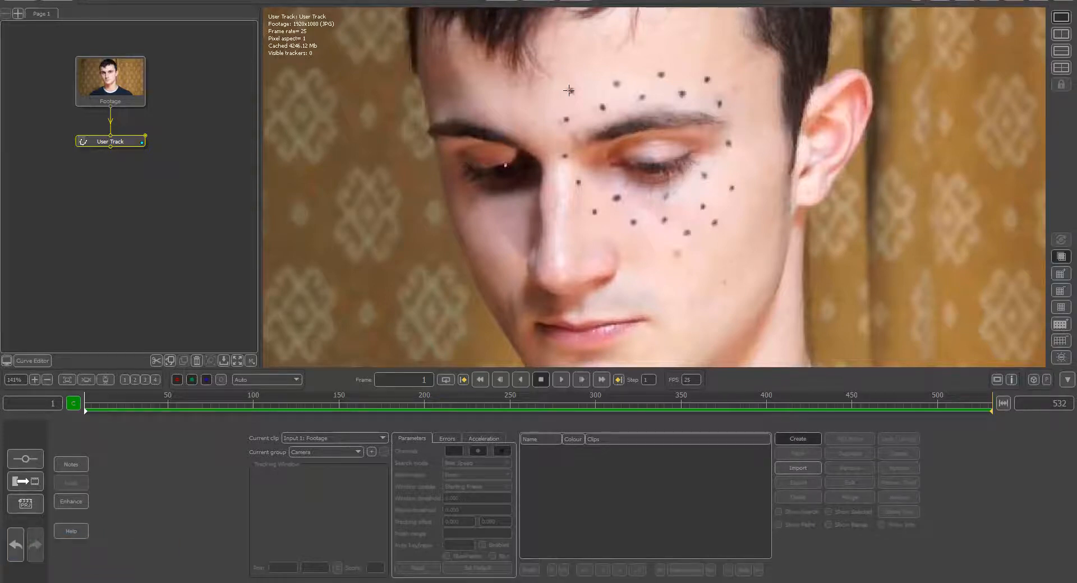
{"action": "left_click", "coordinate": [569, 90]}
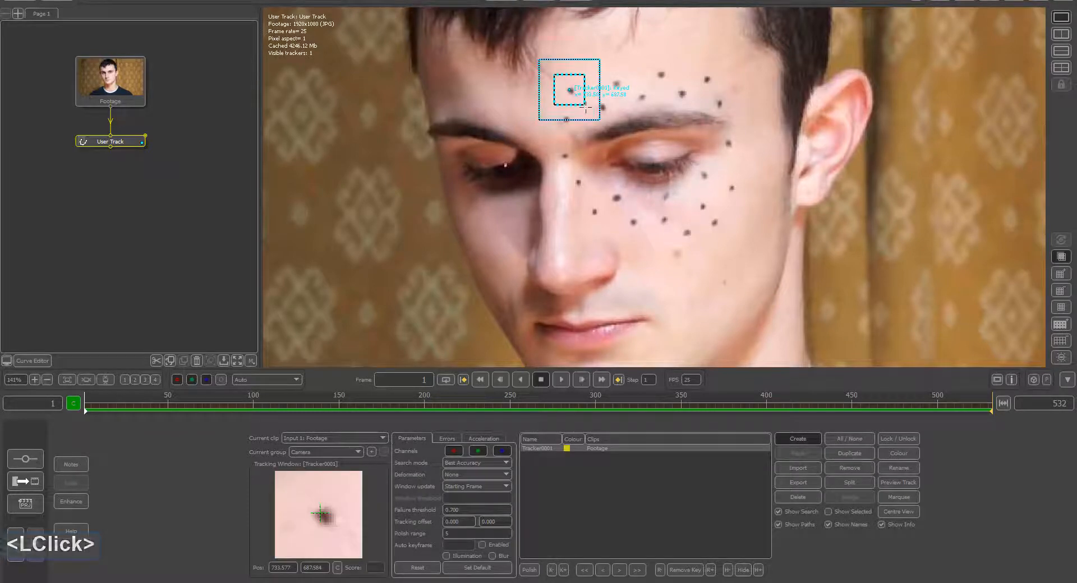
{"action": "mouse_move", "coordinate": [584, 105]}
{"action": "left_mouse_down"}
{"action": "mouse_move", "coordinate": [576, 102]}
{"action": "mouse_move", "coordinate": [597, 121]}
{"action": "mouse_move", "coordinate": [576, 99]}
{"action": "left_mouse_up"}
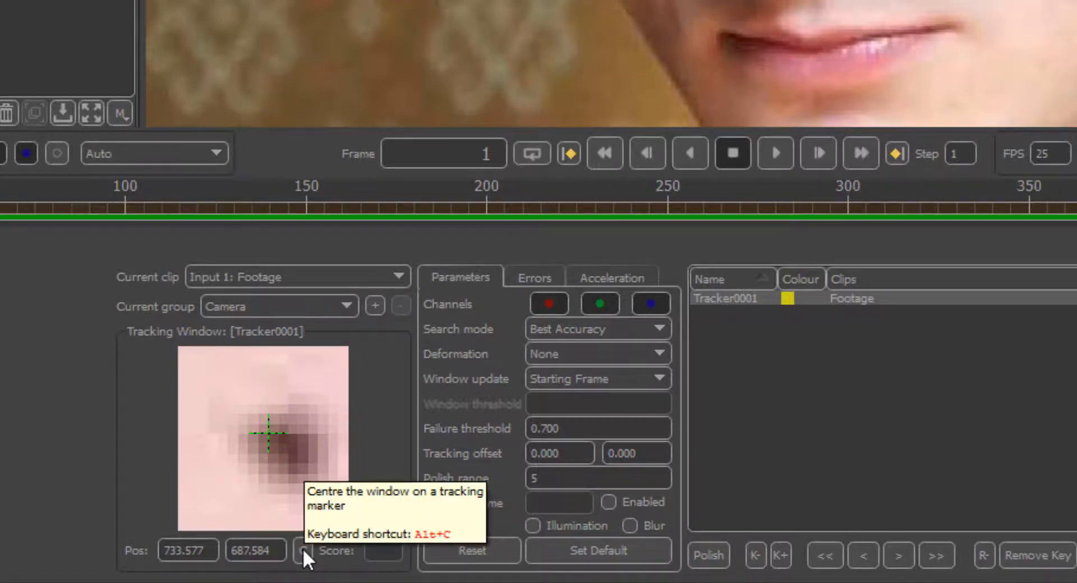
{"action": "left_click", "coordinate": [302, 548]}
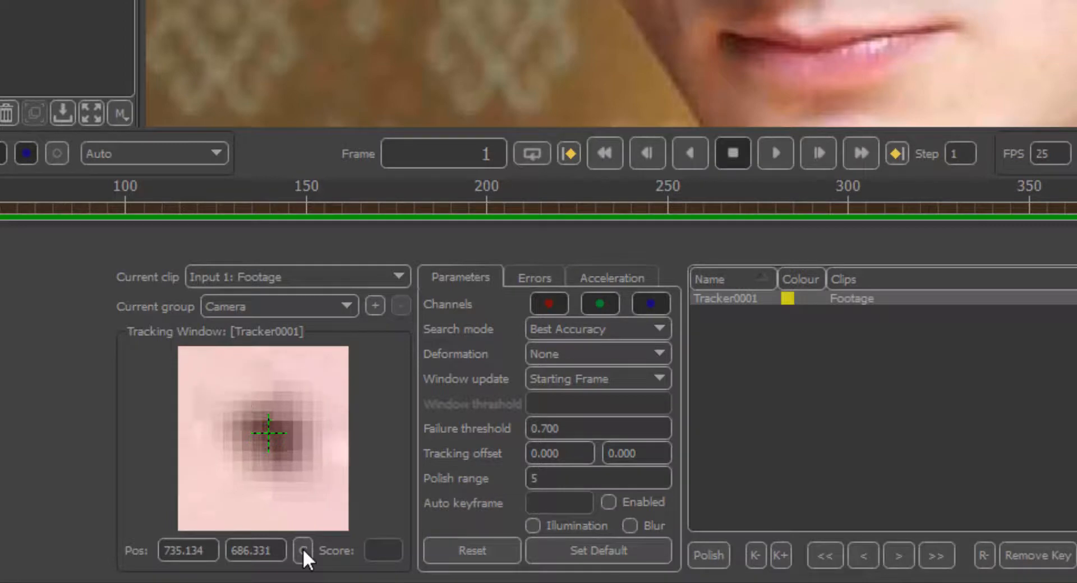
Enable Rotate, Scale and Skew deformation plus Illumination for the tracker, and store these parameters as the tracking defaults
{"action": "left_click", "coordinate": [577, 352]}
{"action": "left_click", "coordinate": [564, 373]}
{"action": "left_click", "coordinate": [566, 359]}
{"action": "left_click", "coordinate": [566, 391]}
{"action": "left_click", "coordinate": [567, 358]}
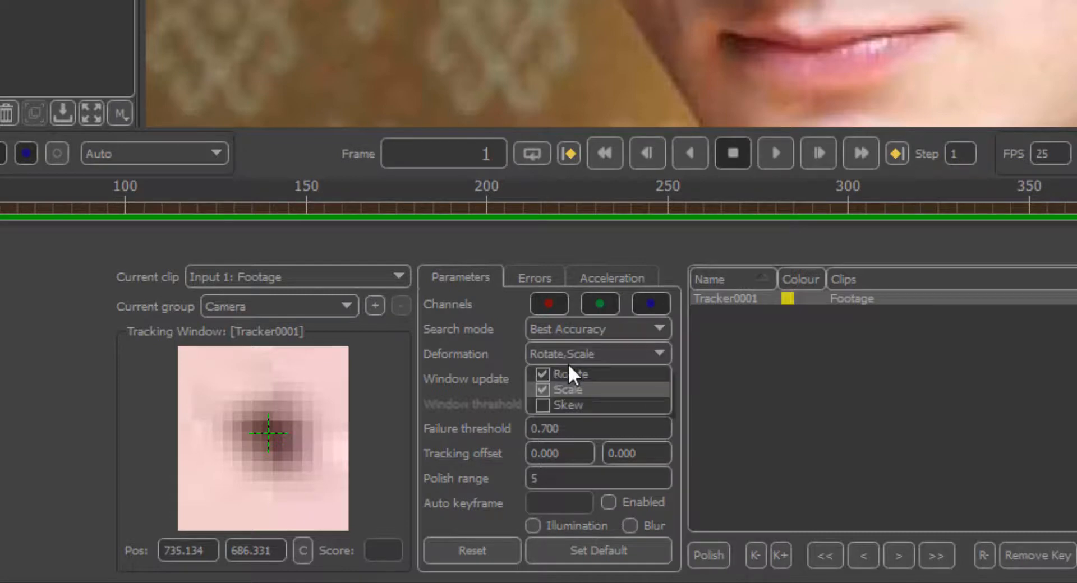
{"action": "left_click", "coordinate": [561, 413]}
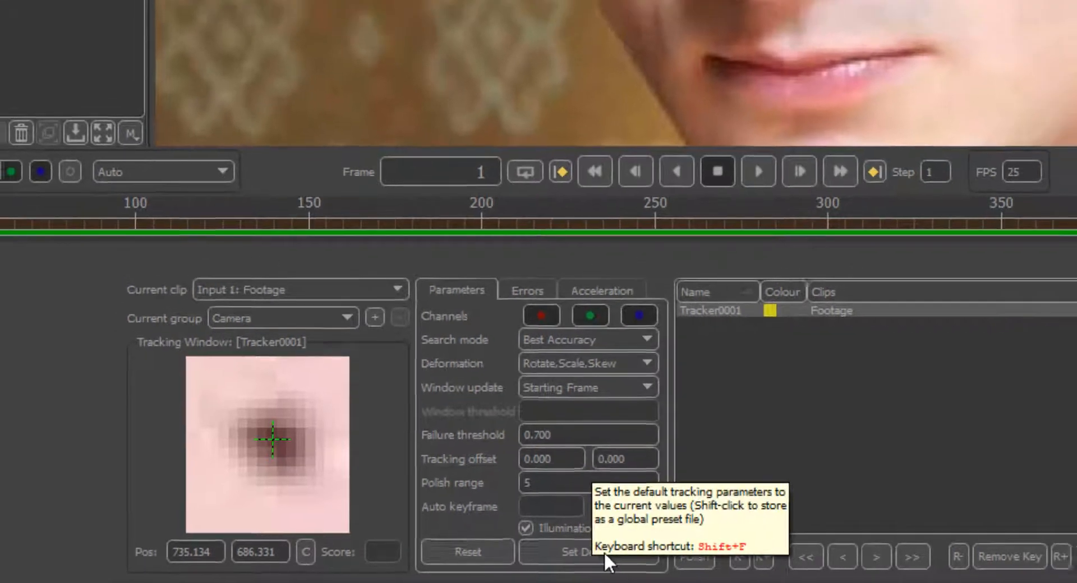
{"action": "left_click", "coordinate": [593, 553]}
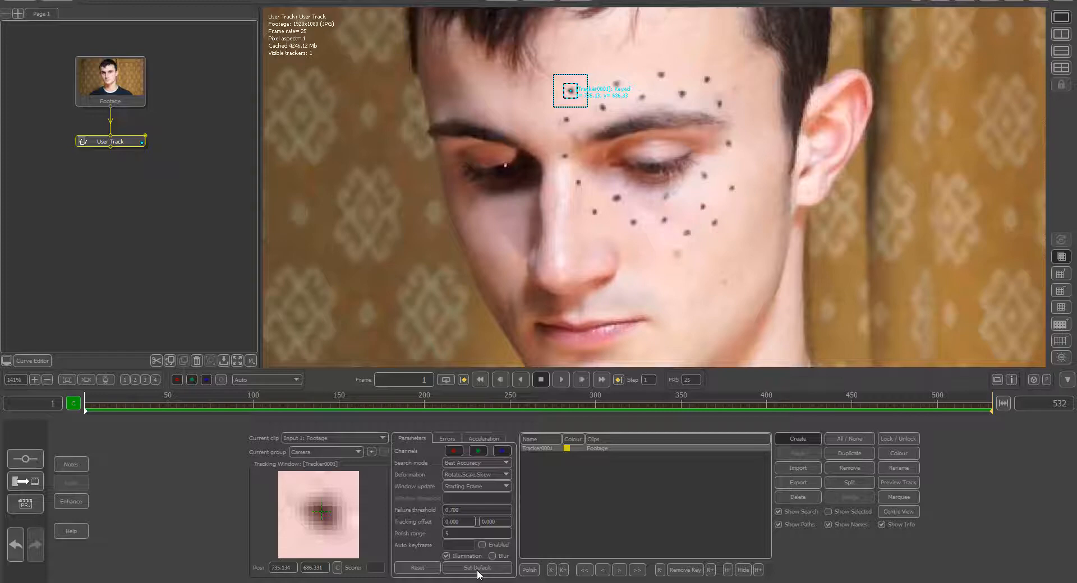
{"action": "left_click", "coordinate": [480, 569]}
{"action": "left_click", "coordinate": [485, 570]}
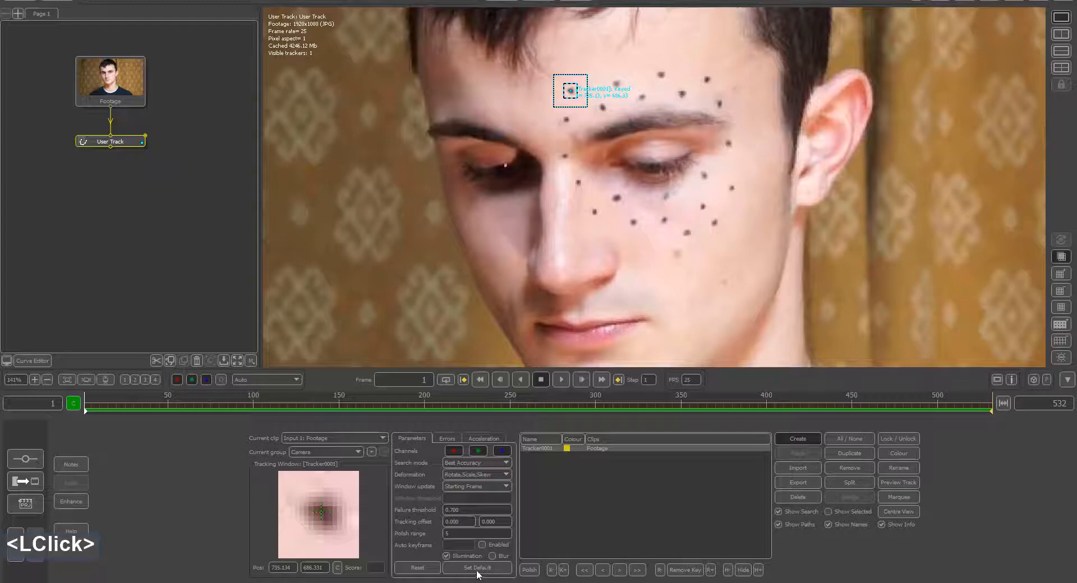
Track the first forehead marker forward to frame 532
{"action": "left_click", "coordinate": [637, 569]}
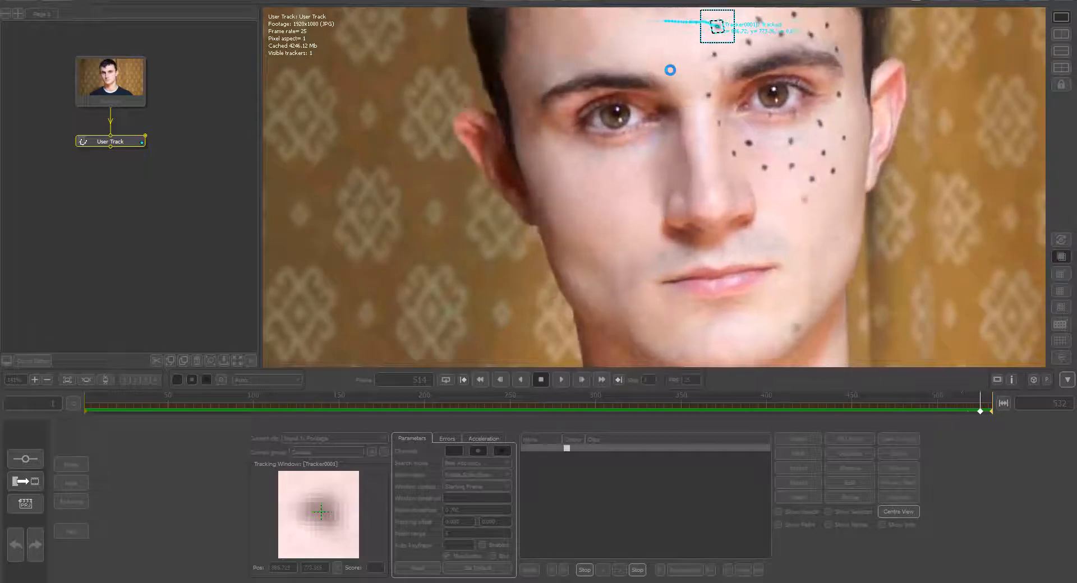
{"action": "right_click_drag", "start_coordinate": [692, 56], "coordinate": [528, 143]}
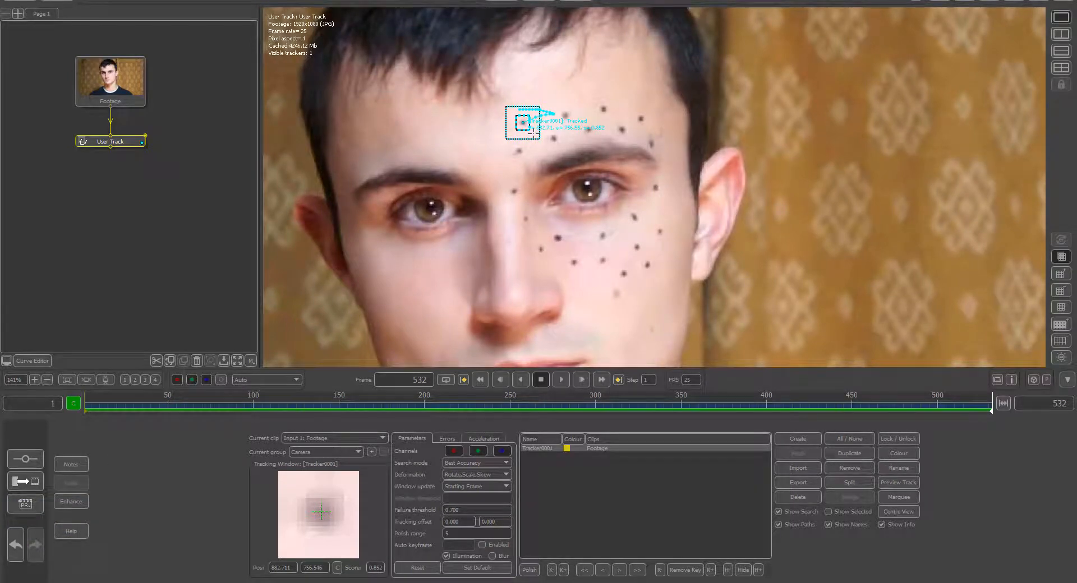
Create a second tracker at frame 532 on the neighbouring upper forehead dot, centre it on the marker and track it backward to frame 1
{"action": "key", "text": "shift+w"}
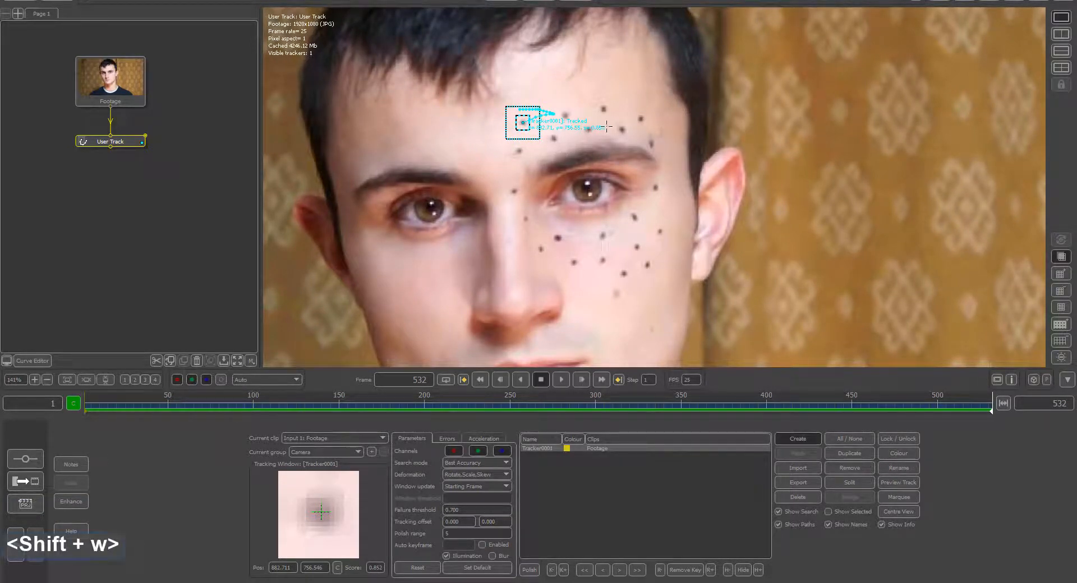
{"action": "left_click", "coordinate": [565, 115]}
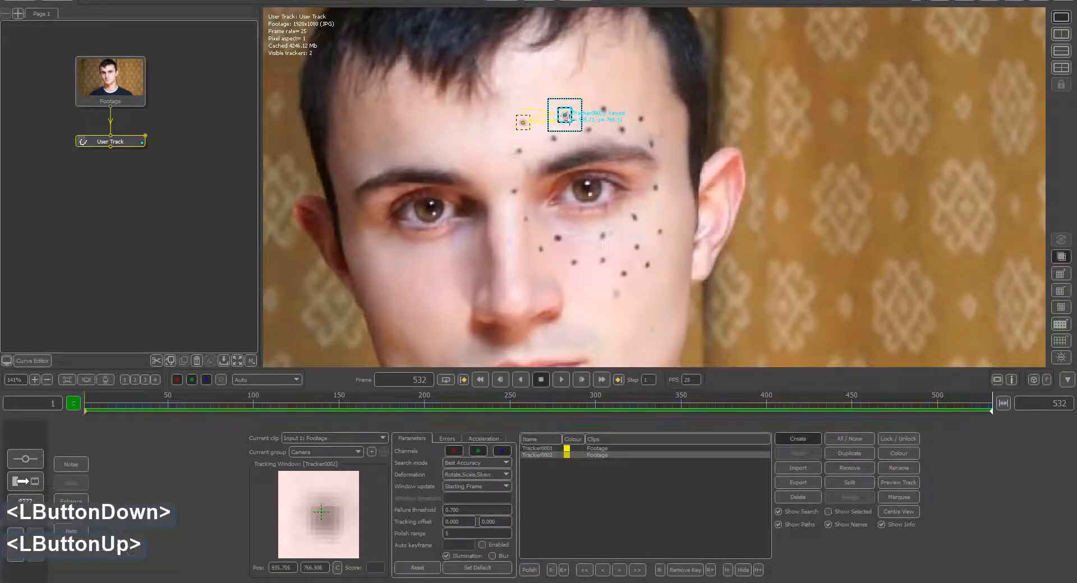
{"action": "key", "text": "alt+c"}
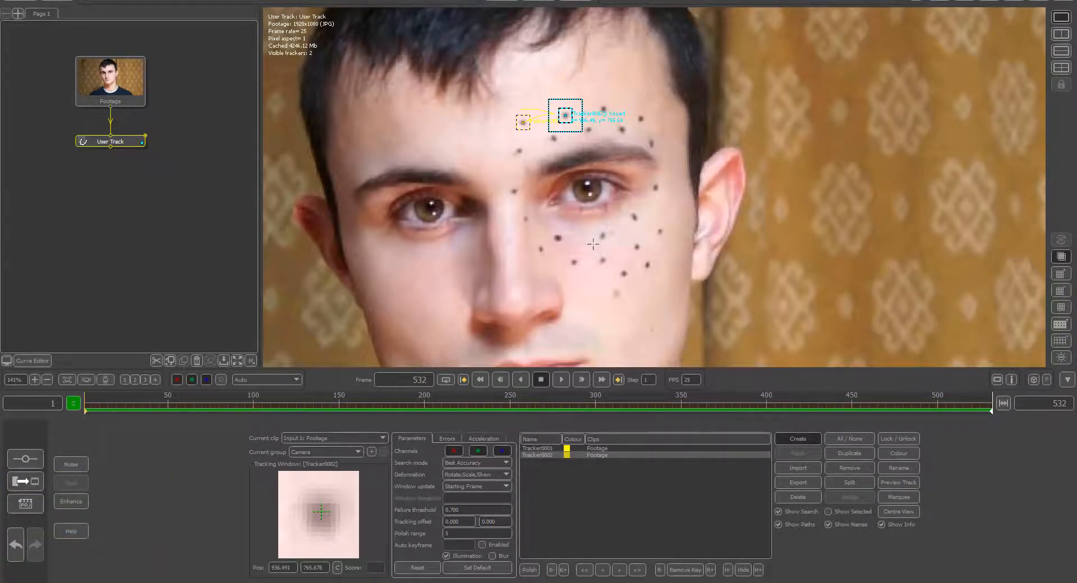
{"action": "left_click", "coordinate": [585, 570]}
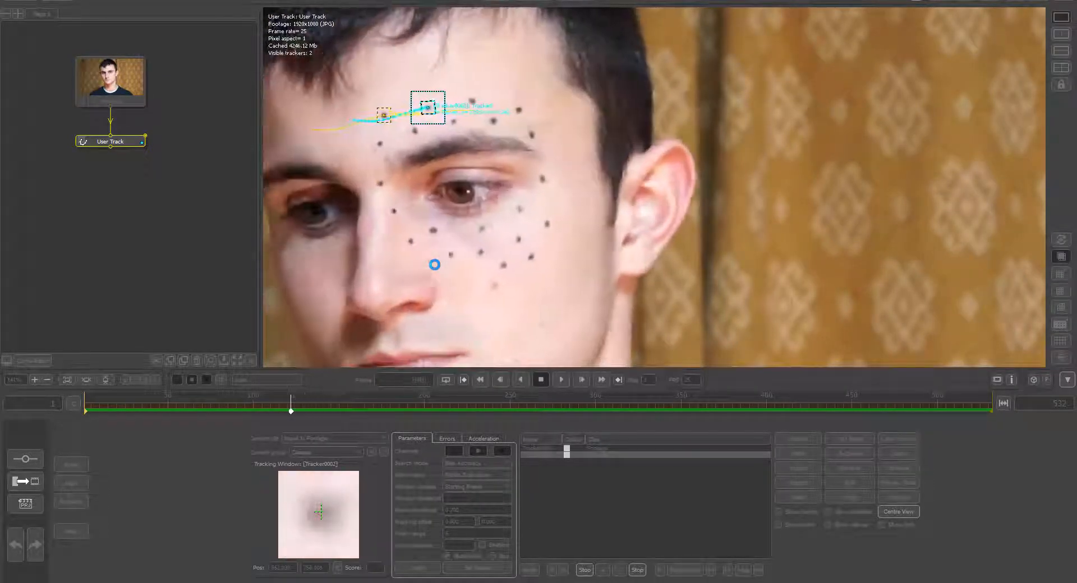
Create centred trackers on the next two dots above the eyebrow, tracking one forward from frame 1 and the other backward from frame 532
{"action": "key", "text": "shift+w"}
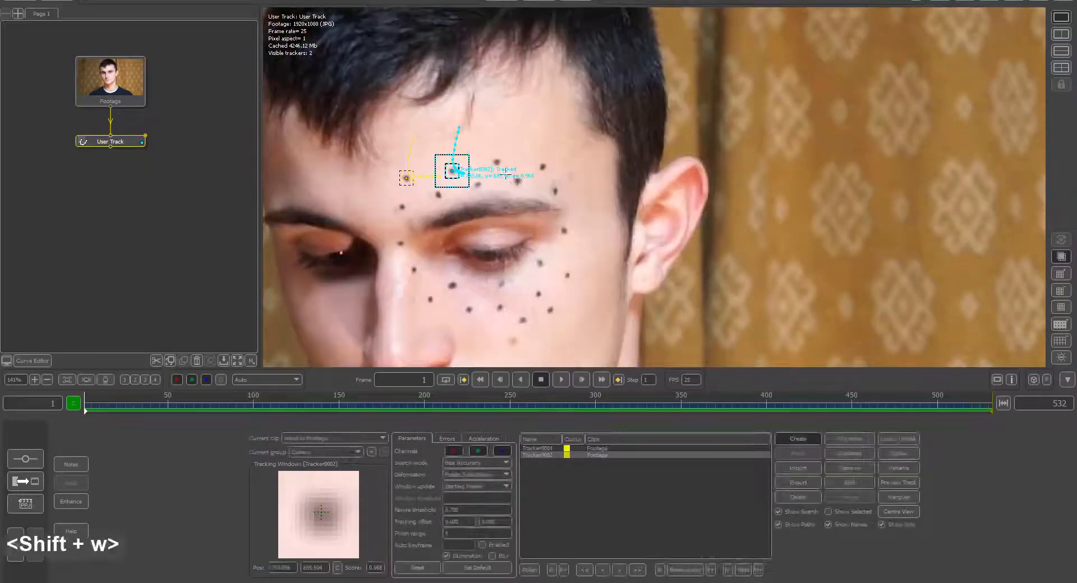
{"action": "left_click", "coordinate": [437, 195]}
{"action": "key", "text": "alt+c"}
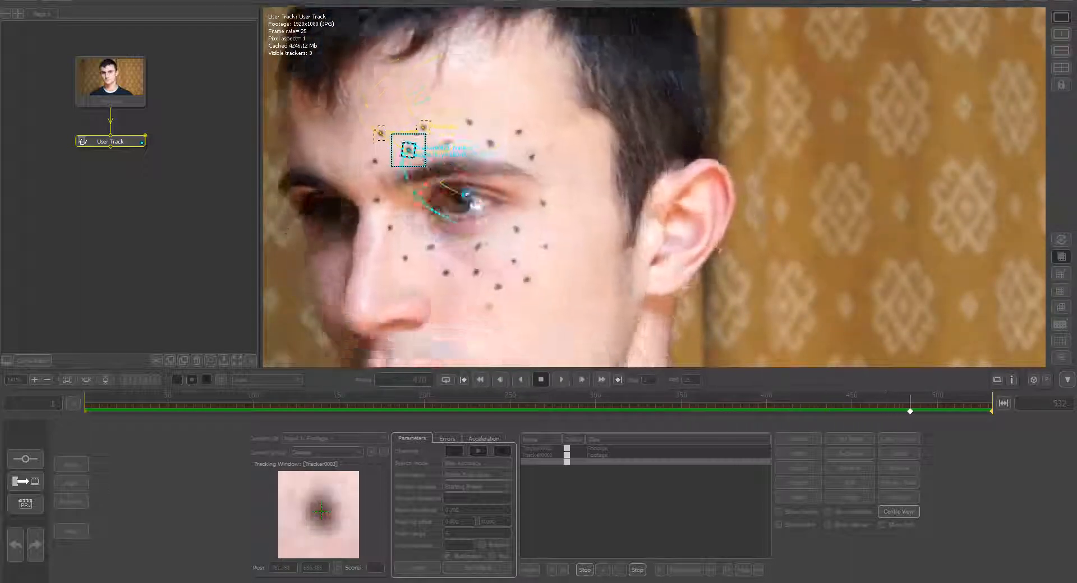
{"action": "key", "text": "shift+w"}
{"action": "left_click", "coordinate": [590, 129]}
{"action": "key", "text": "alt+c"}
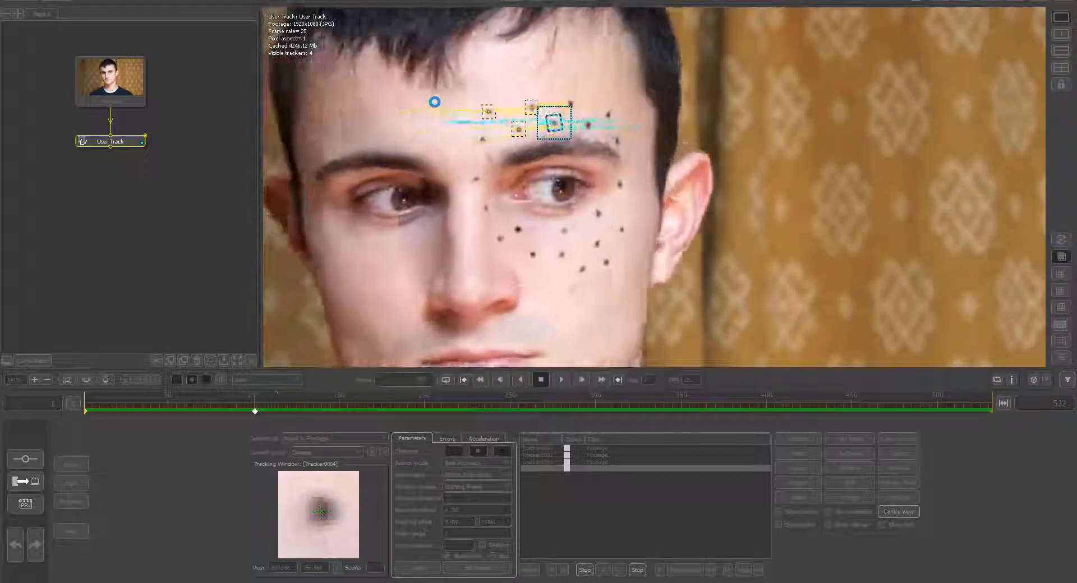
Create a fifth tracker at frame 1 on the third dot of the upper forehead row and track it forward, stopping at frame 325
{"action": "key", "text": "shift+w"}
{"action": "left_click", "coordinate": [497, 162]}
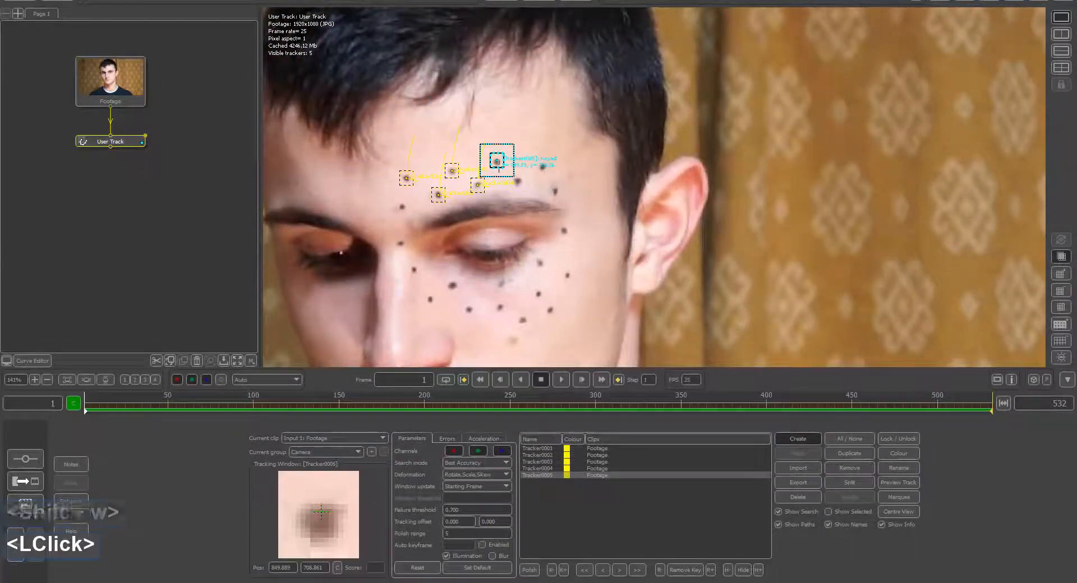
{"action": "left_click", "coordinate": [637, 570]}
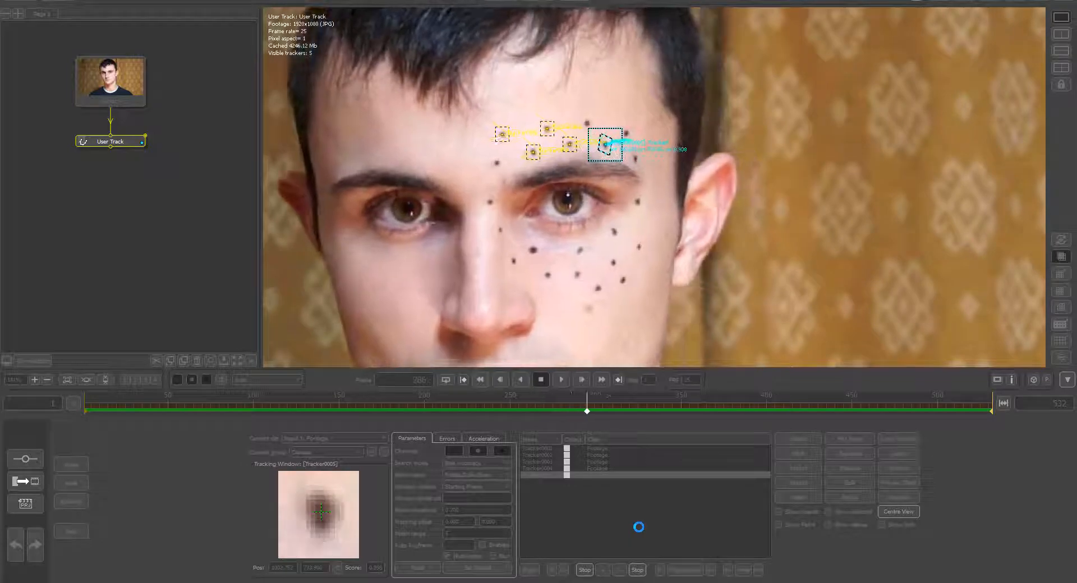
{"action": "left_click", "coordinate": [637, 570]}
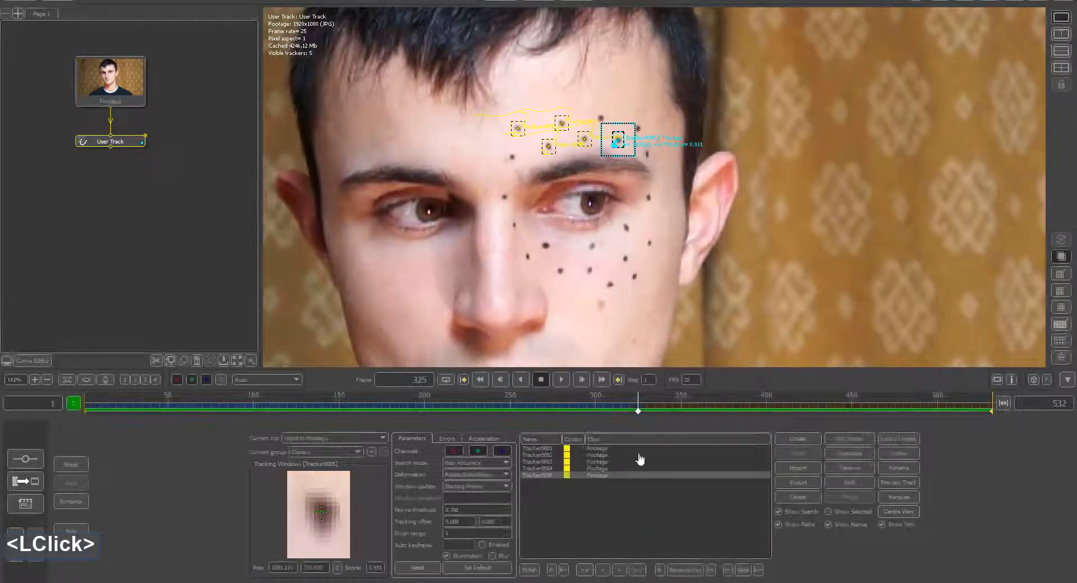
Examine how the fifth tracker sits on its forehead dot around frames 209 to 211
{"action": "left_click_drag", "start_coordinate": [640, 404], "coordinate": [419, 403]}
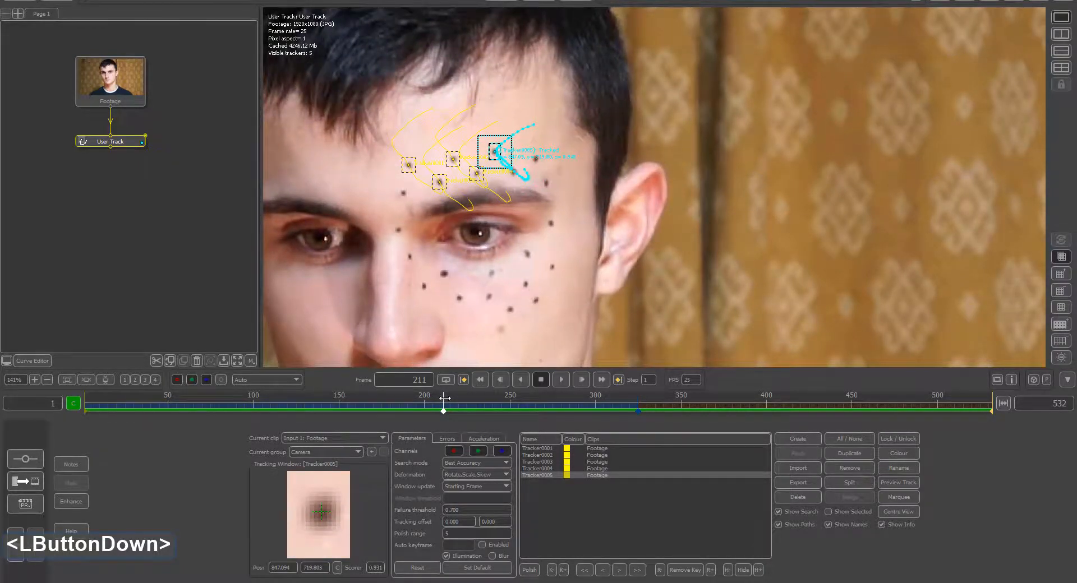
{"action": "left_click_drag", "start_coordinate": [444, 398], "coordinate": [440, 399]}
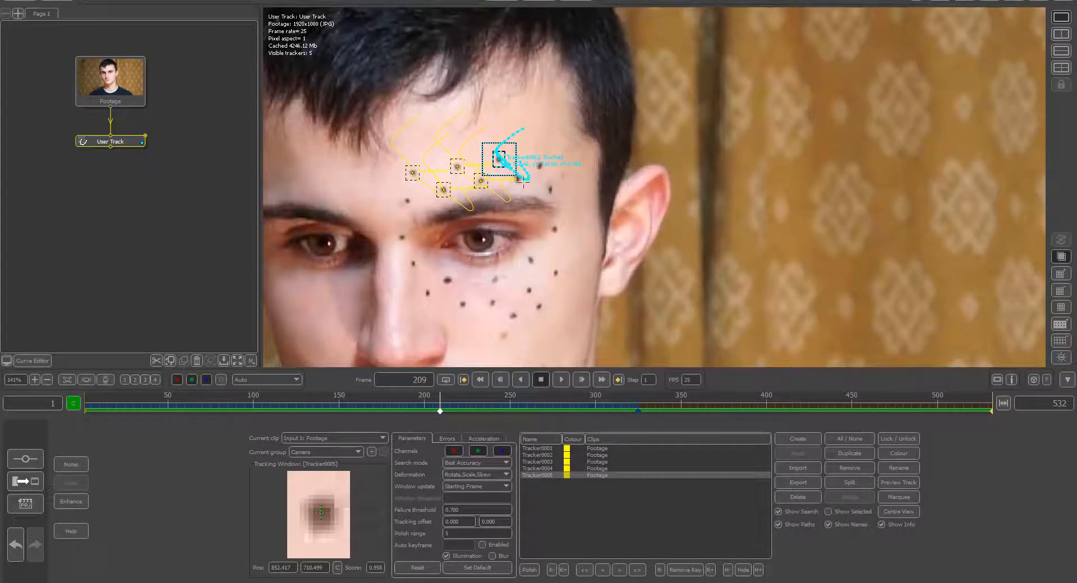
{"action": "middle_click_drag", "start_coordinate": [513, 183], "coordinate": [518, 61]}
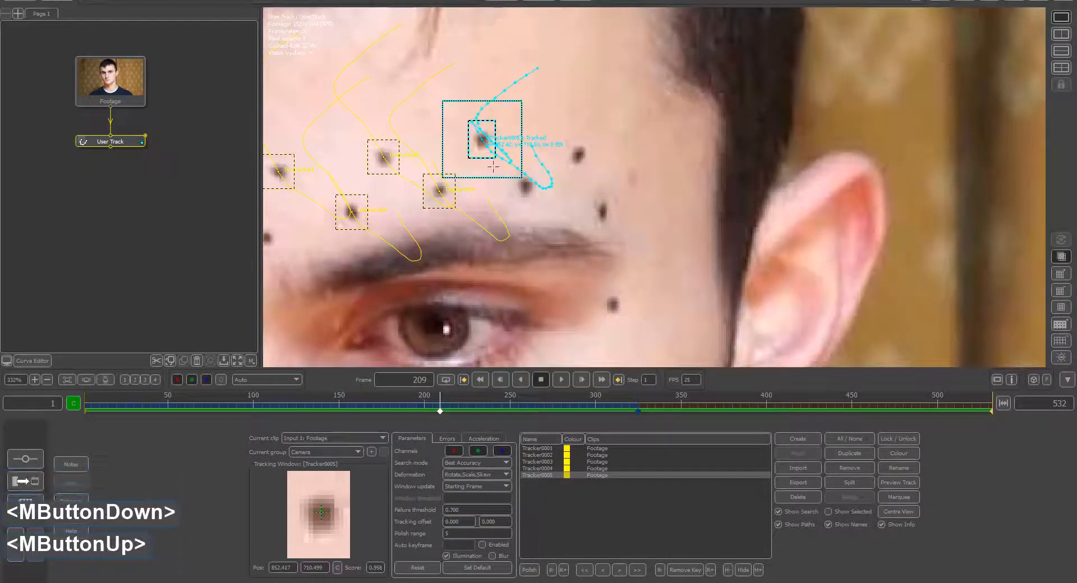
{"action": "middle_click_drag", "start_coordinate": [494, 162], "coordinate": [499, 68]}
{"action": "middle_click_drag", "start_coordinate": [494, 164], "coordinate": [495, 93]}
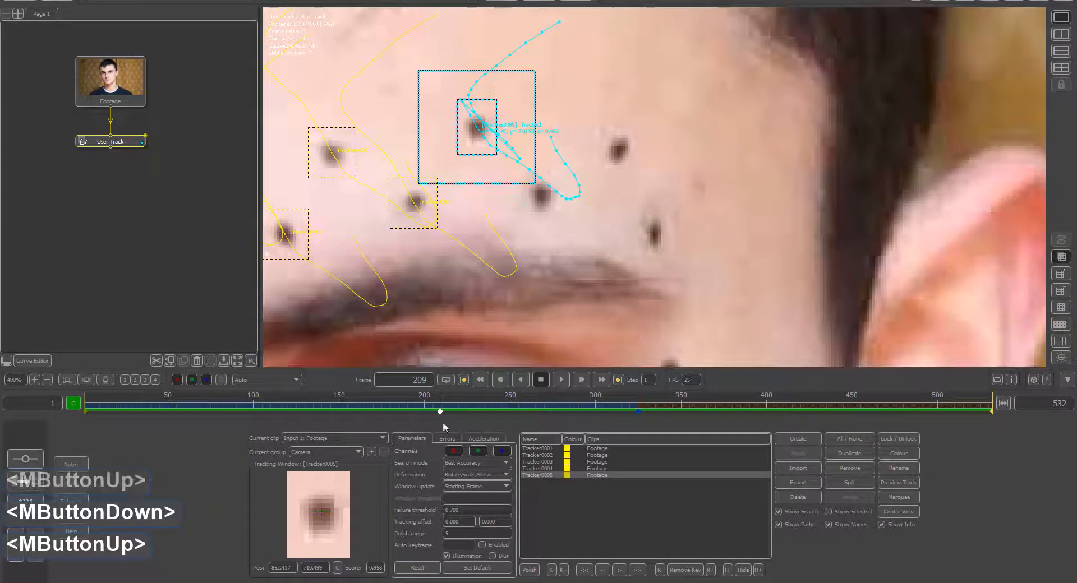
{"action": "left_click_drag", "start_coordinate": [441, 413], "coordinate": [449, 407]}
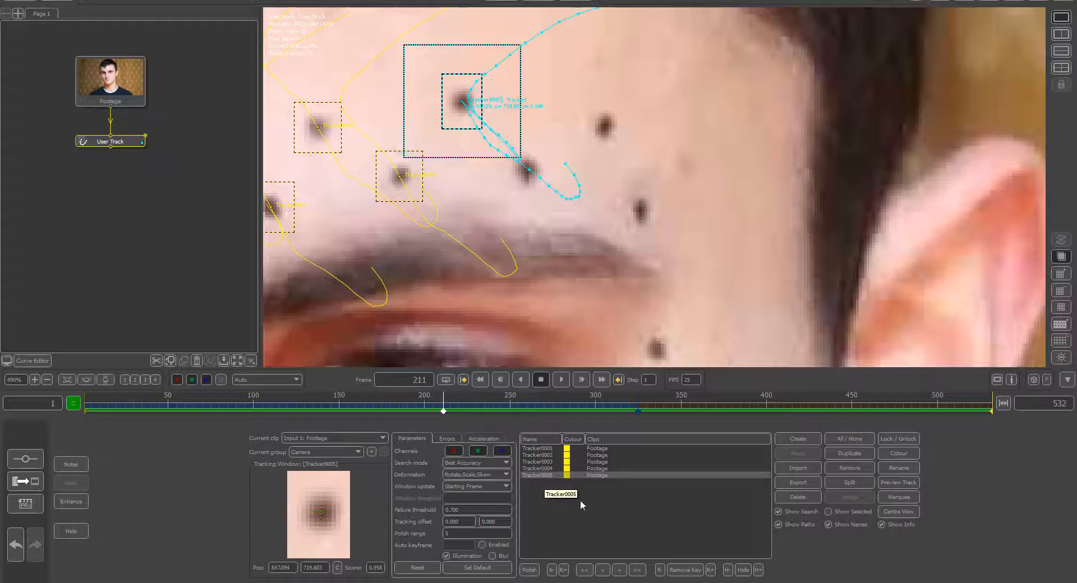
Try removing the fifth tracker's keyframes after frame 211 and undo the removal
{"action": "left_click", "coordinate": [713, 571]}
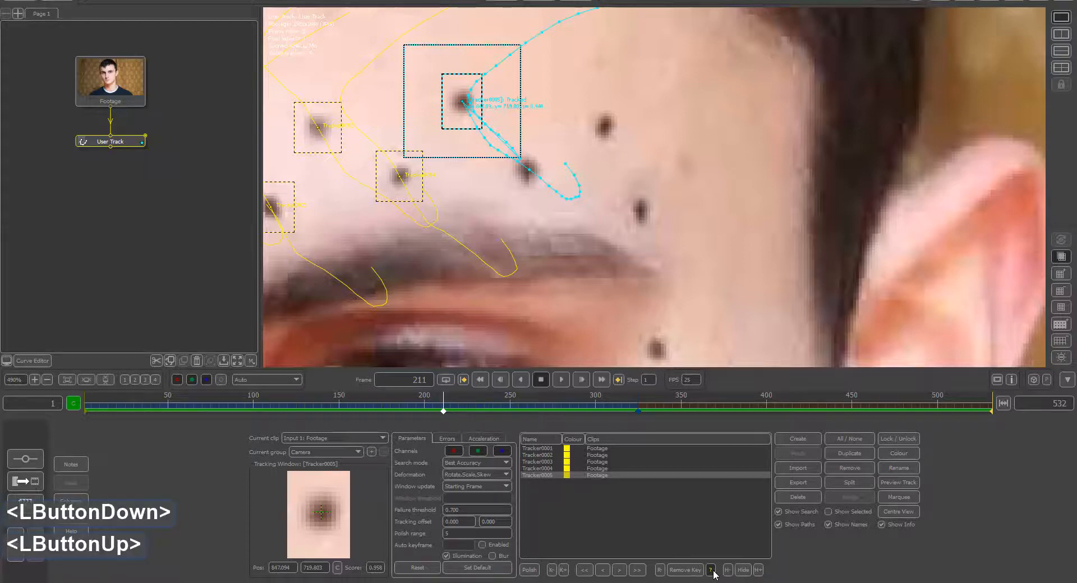
{"action": "left_click", "coordinate": [711, 570]}
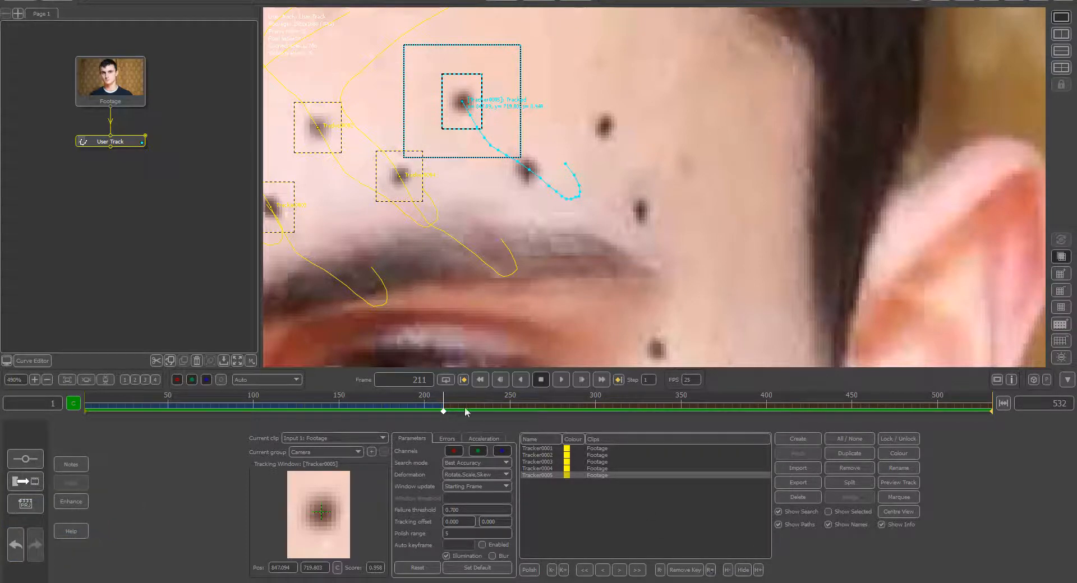
{"action": "left_click_drag", "start_coordinate": [443, 403], "coordinate": [443, 403]}
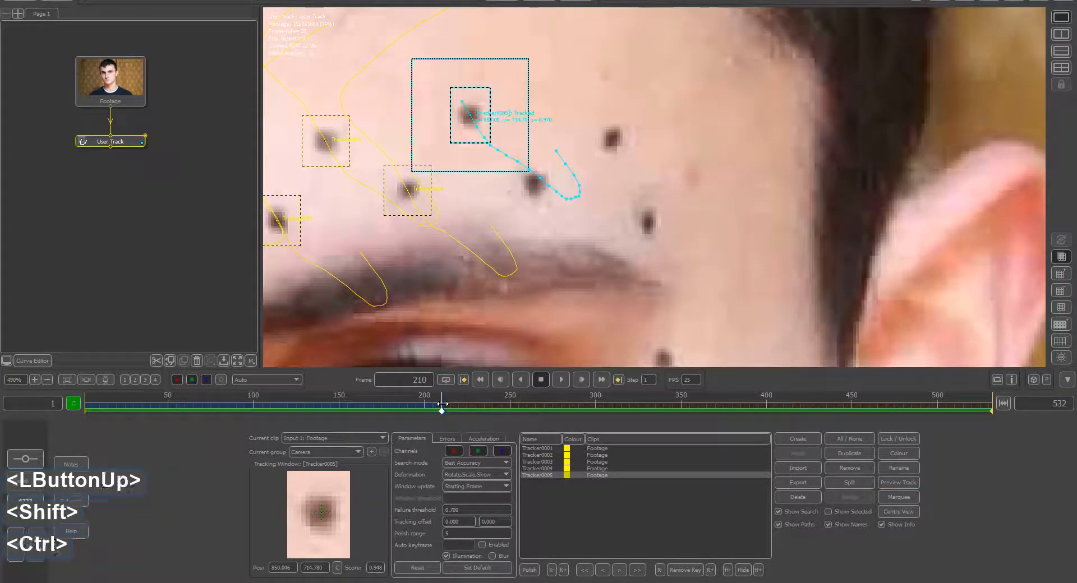
{"action": "key", "text": "ctrl+z"}
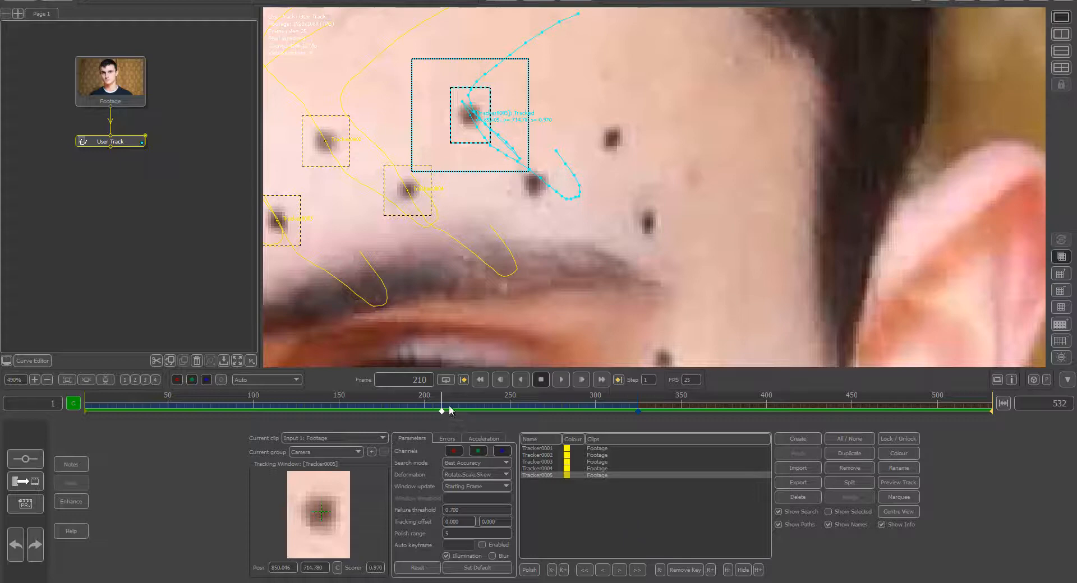
Remove the fifth tracker's keyframes before frame 210
{"action": "left_click_drag", "start_coordinate": [441, 405], "coordinate": [441, 404]}
{"action": "left_click", "coordinate": [660, 569]}
{"action": "left_click_drag", "start_coordinate": [660, 570], "coordinate": [660, 569]}
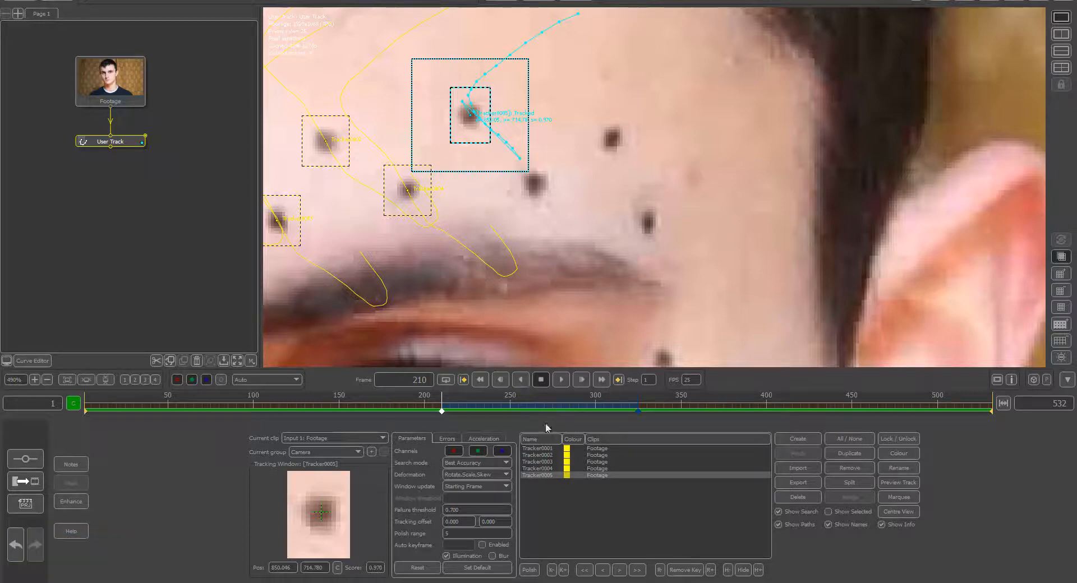
Track the fifth tracker forward one frame at a time from frame 210 to frame 217
{"action": "left_click", "coordinate": [619, 570]}
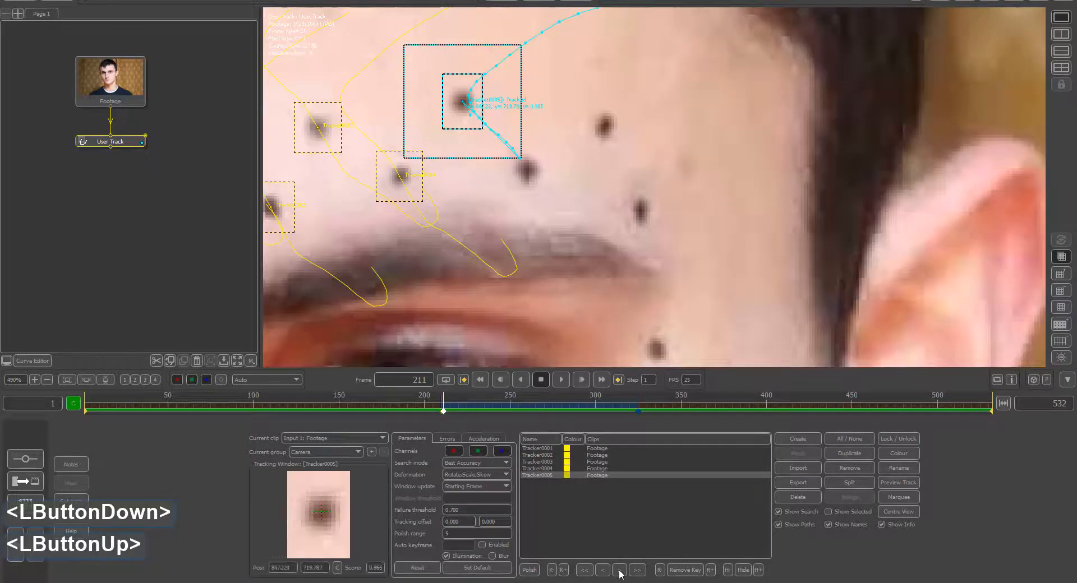
{"action": "left_click", "coordinate": [620, 569]}
{"action": "left_click_drag", "start_coordinate": [620, 570], "coordinate": [620, 569]}
{"action": "left_click", "coordinate": [620, 570]}
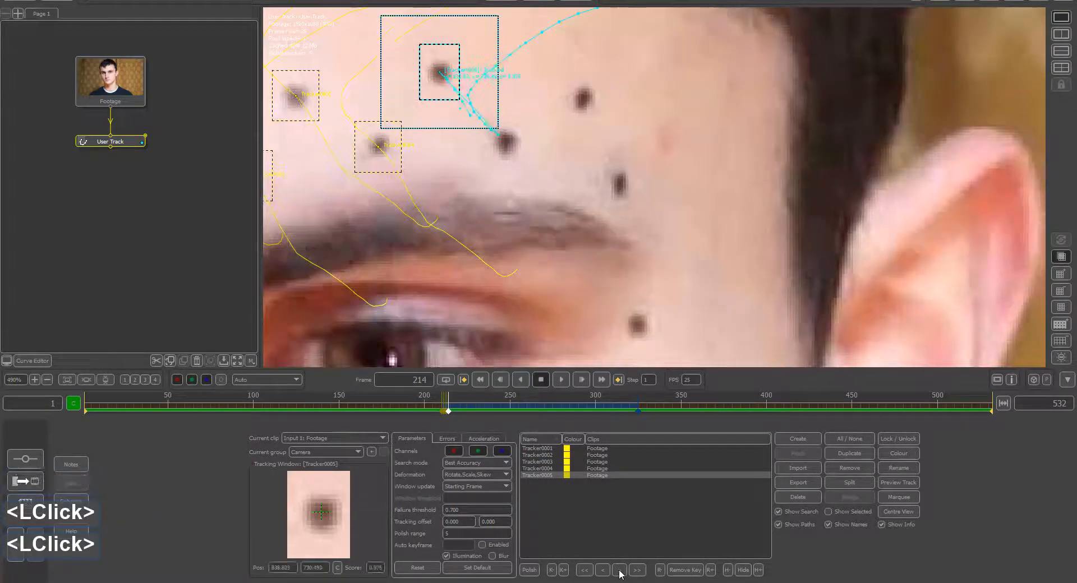
{"action": "left_click", "coordinate": [619, 570]}
{"action": "left_click", "coordinate": [619, 570]}
{"action": "left_click", "coordinate": [619, 570]}
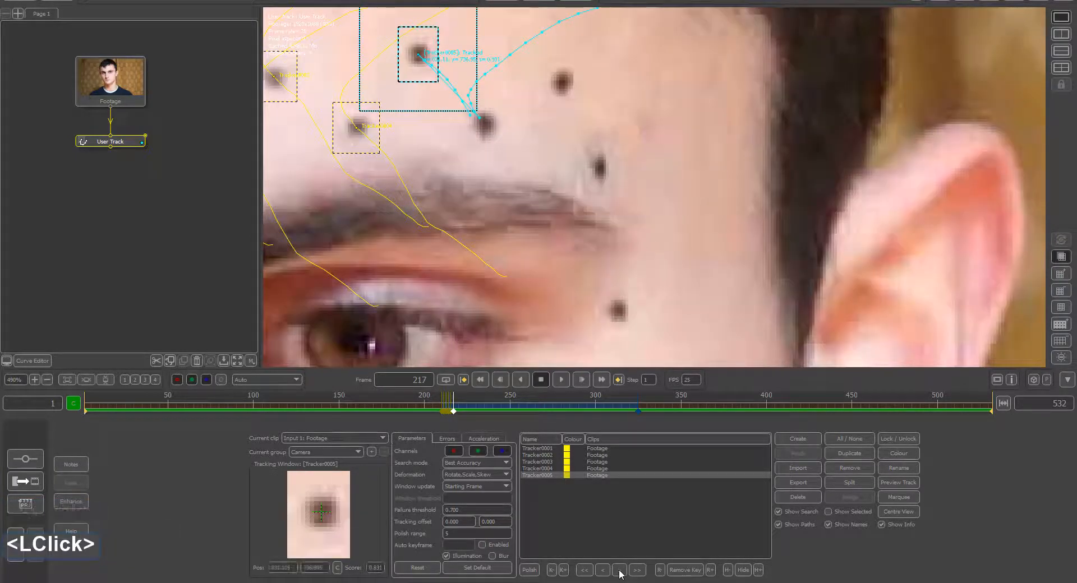
Track the fifth tracker forward continuously from frame 217 to frame 532
{"action": "middle_click_drag", "start_coordinate": [437, 127], "coordinate": [413, 93]}
{"action": "right_click_drag", "start_coordinate": [414, 93], "coordinate": [470, 192]}
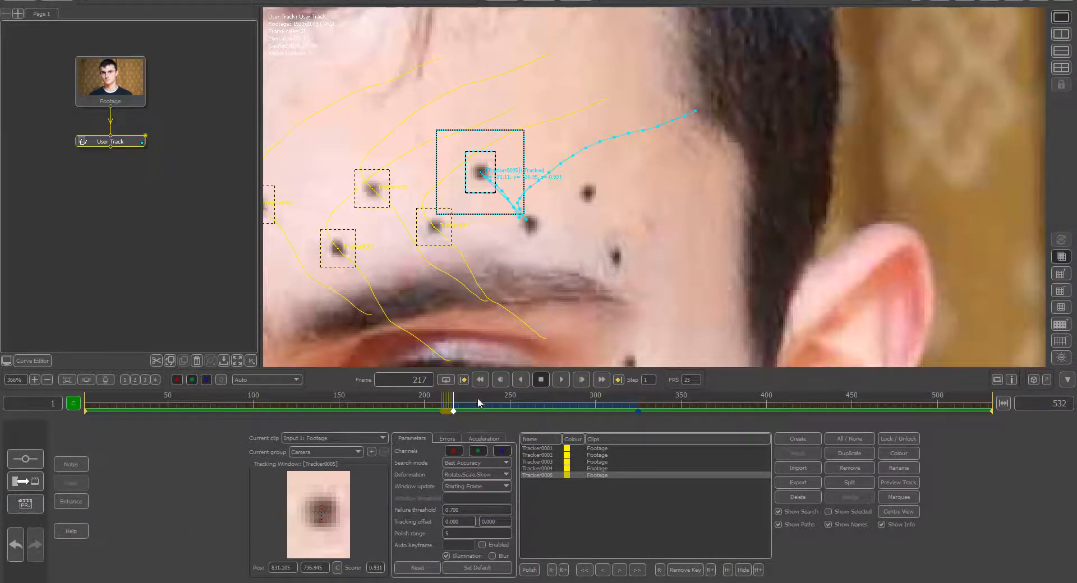
{"action": "left_click", "coordinate": [637, 570]}
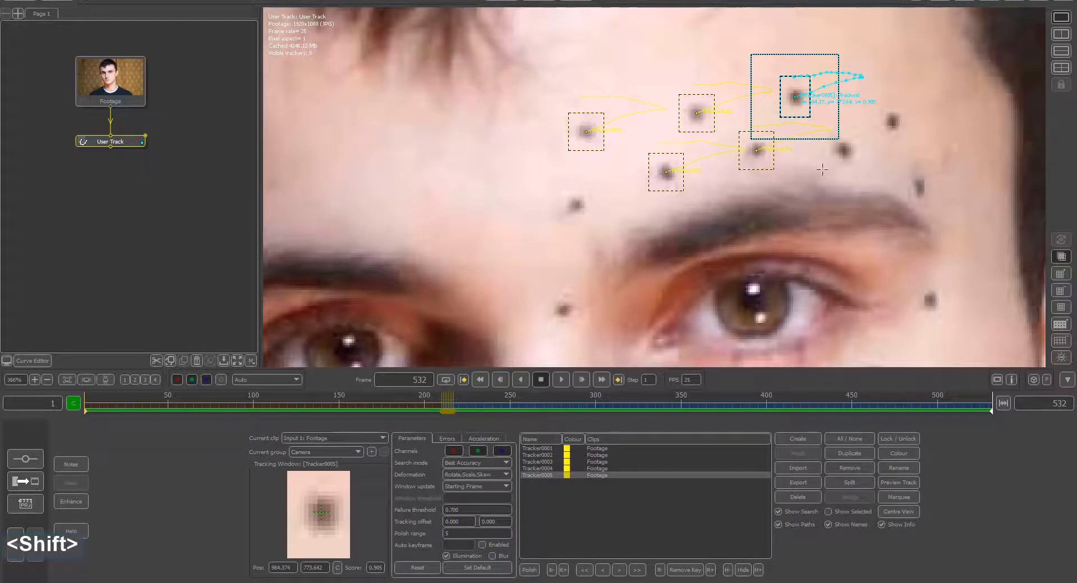
Create a sixth tracker at frame 532 on the next dot above the eyebrow, with tightened boxes saved as default, and track it backward
{"action": "left_click", "coordinate": [841, 150]}
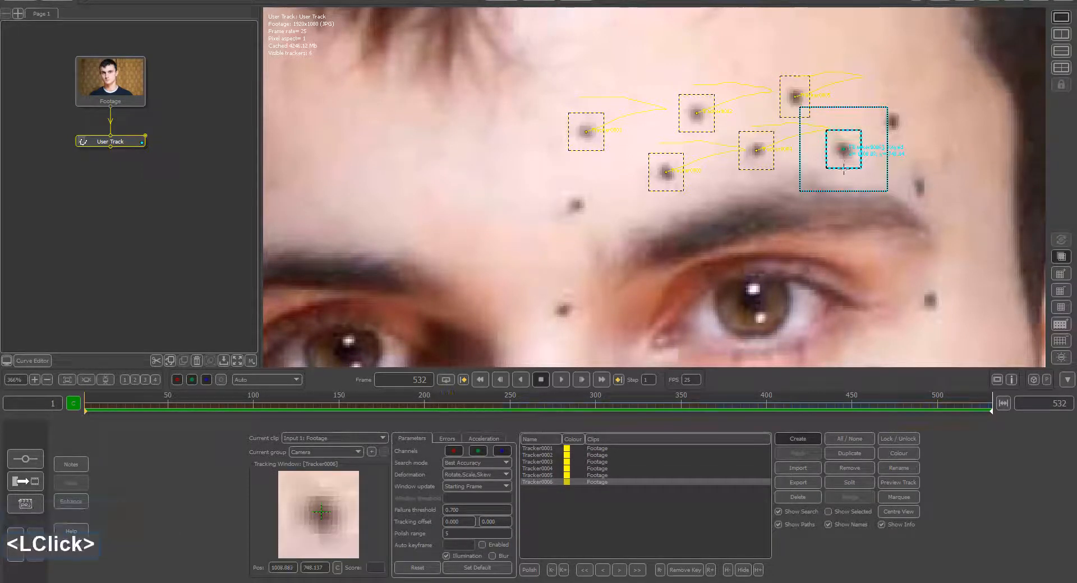
{"action": "left_click_drag", "start_coordinate": [862, 165], "coordinate": [858, 163]}
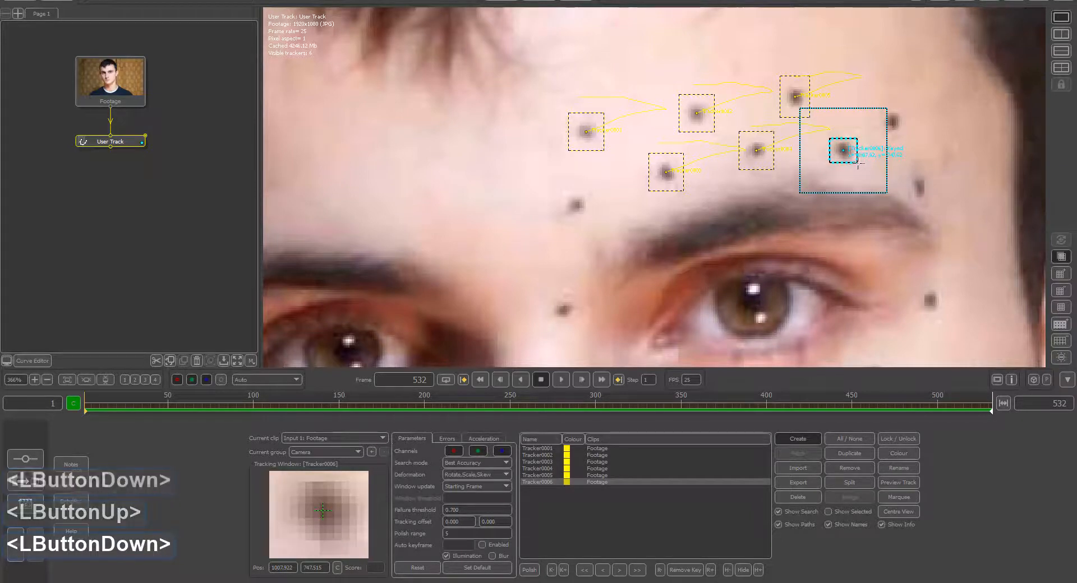
{"action": "left_click_drag", "start_coordinate": [803, 110], "coordinate": [818, 130]}
{"action": "left_click", "coordinate": [475, 568]}
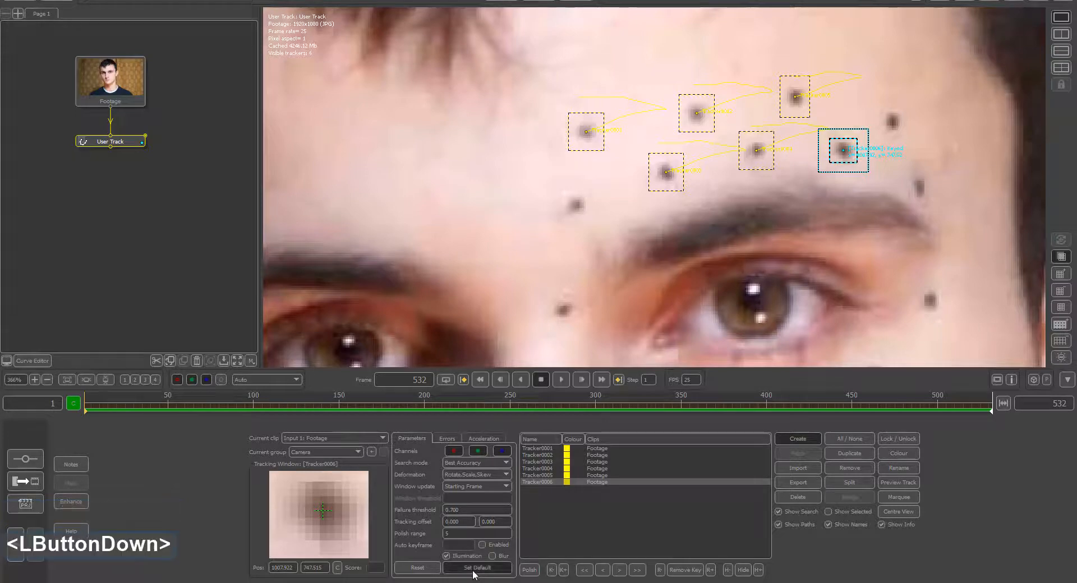
{"action": "left_click", "coordinate": [584, 570]}
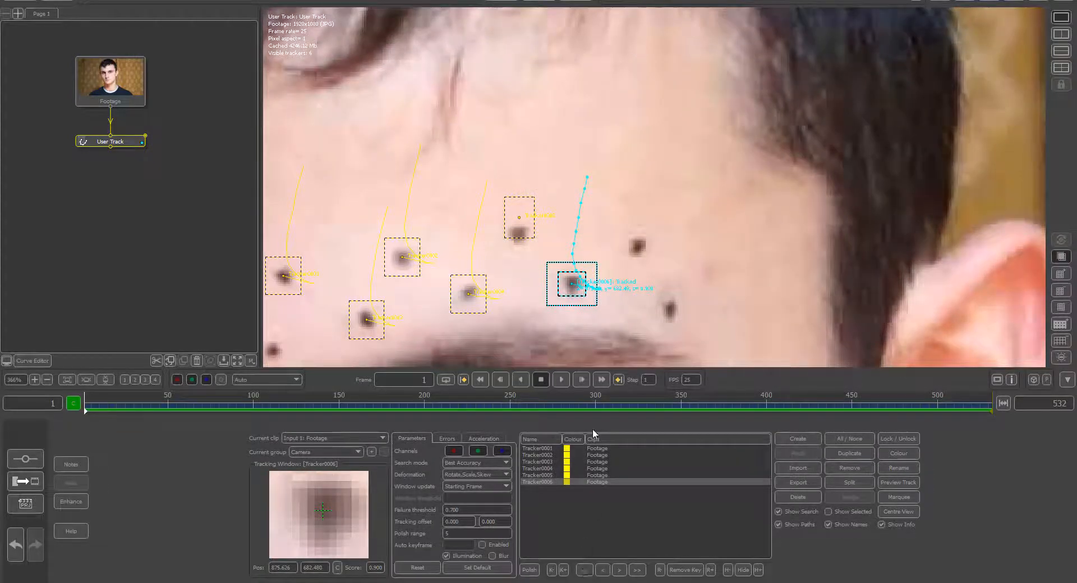
Track the fifth tracker backward from frame 210 to frame 1, and track the next dot's tracker backward as well
{"action": "left_click", "coordinate": [519, 217]}
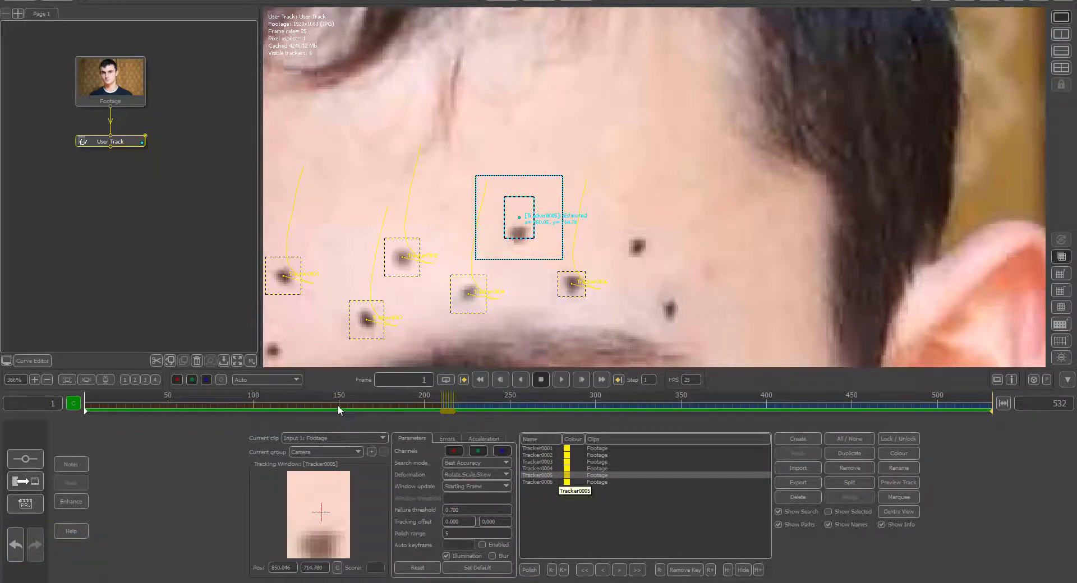
{"action": "left_click_drag", "start_coordinate": [240, 405], "coordinate": [442, 412]}
{"action": "double_click", "coordinate": [582, 479]}
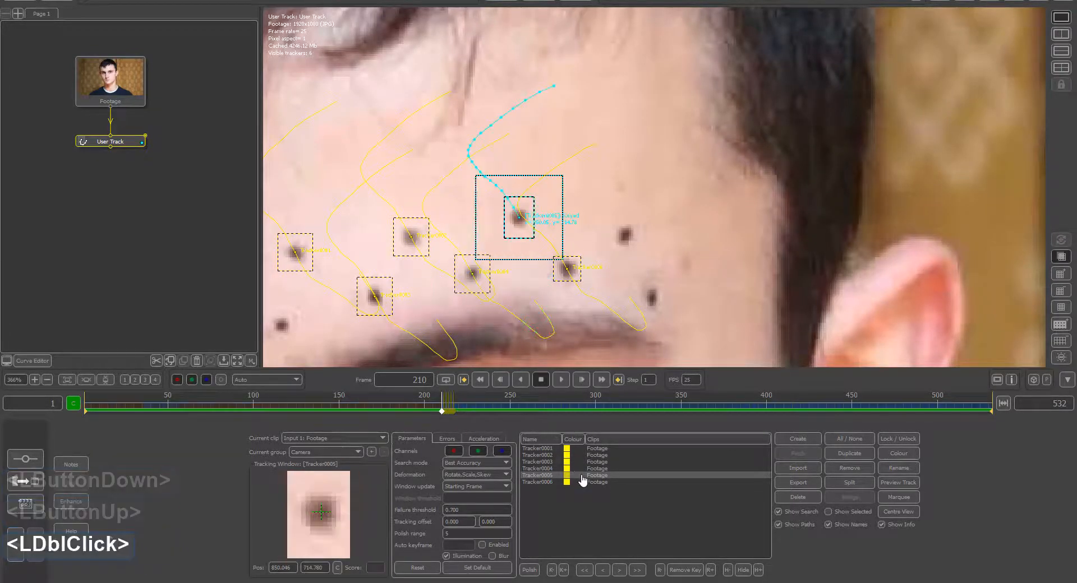
{"action": "left_click", "coordinate": [585, 569]}
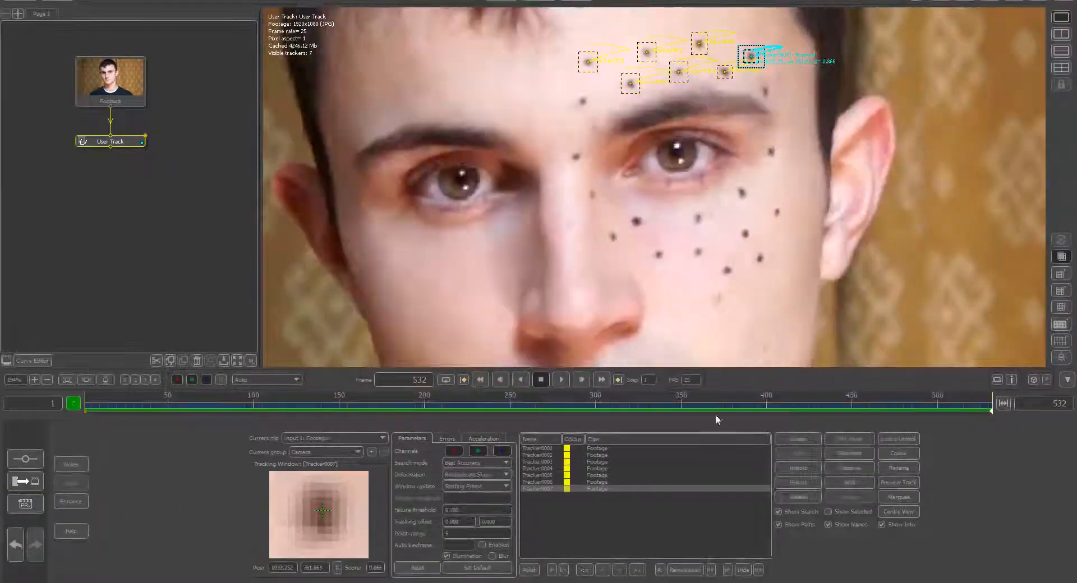
{"action": "left_click", "coordinate": [578, 569]}
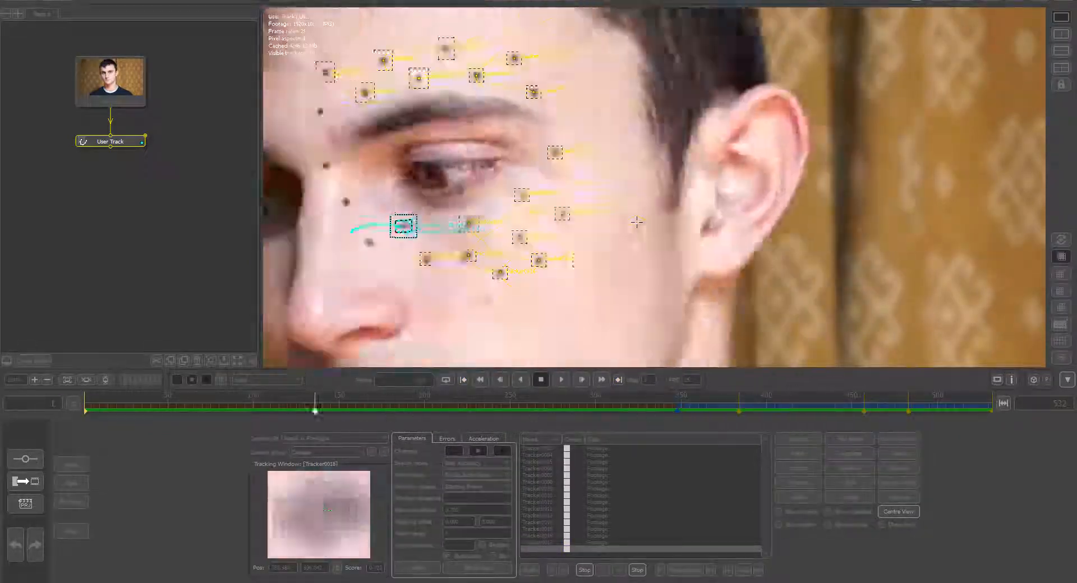
{"action": "key", "text": "super"}
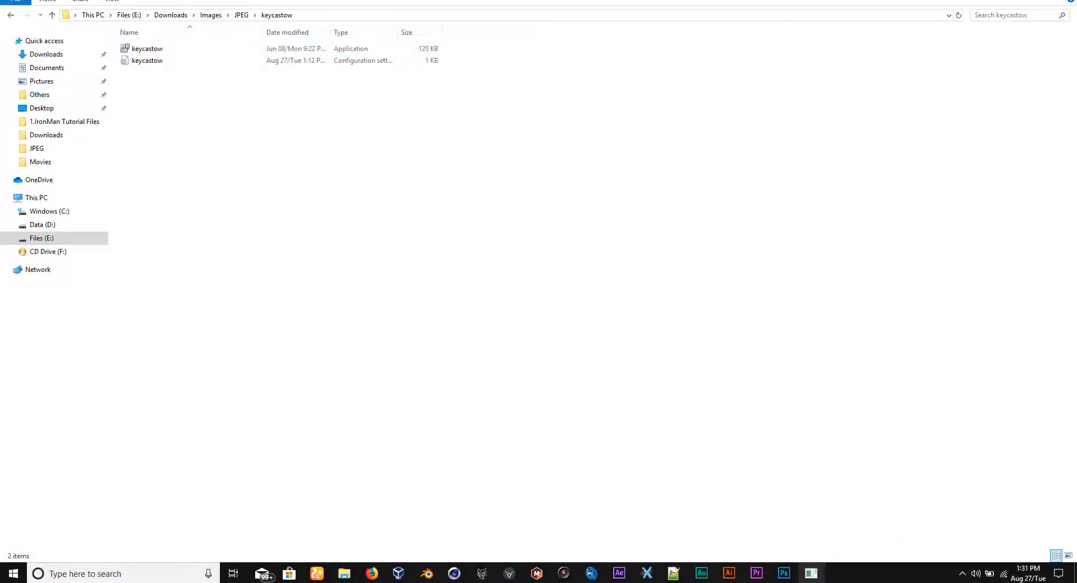
{"action": "mouse_move", "coordinate": [813, 578]}
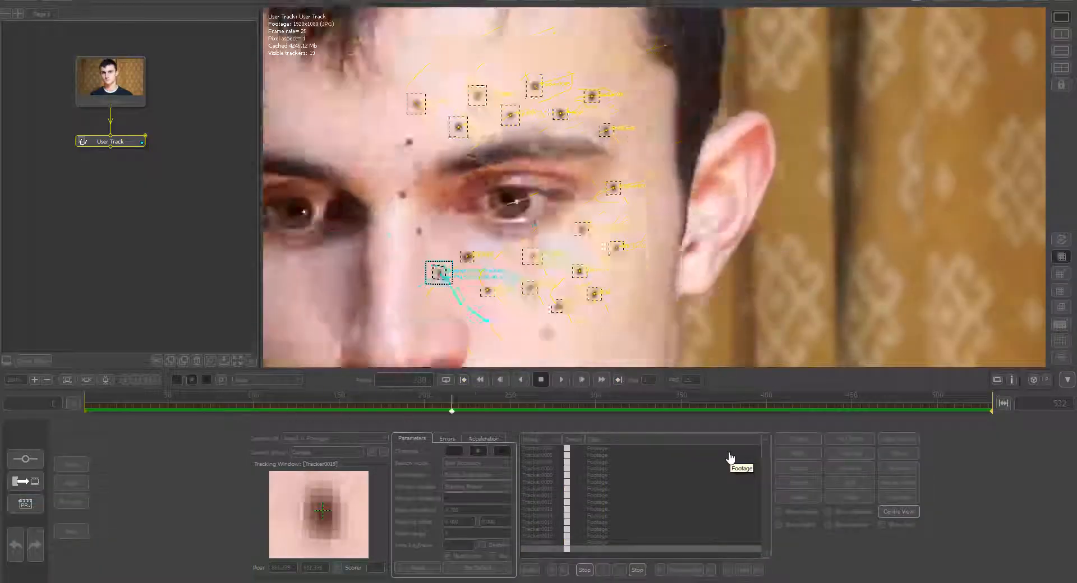
{"action": "left_click", "coordinate": [589, 187]}
{"action": "key", "text": "alt+c"}
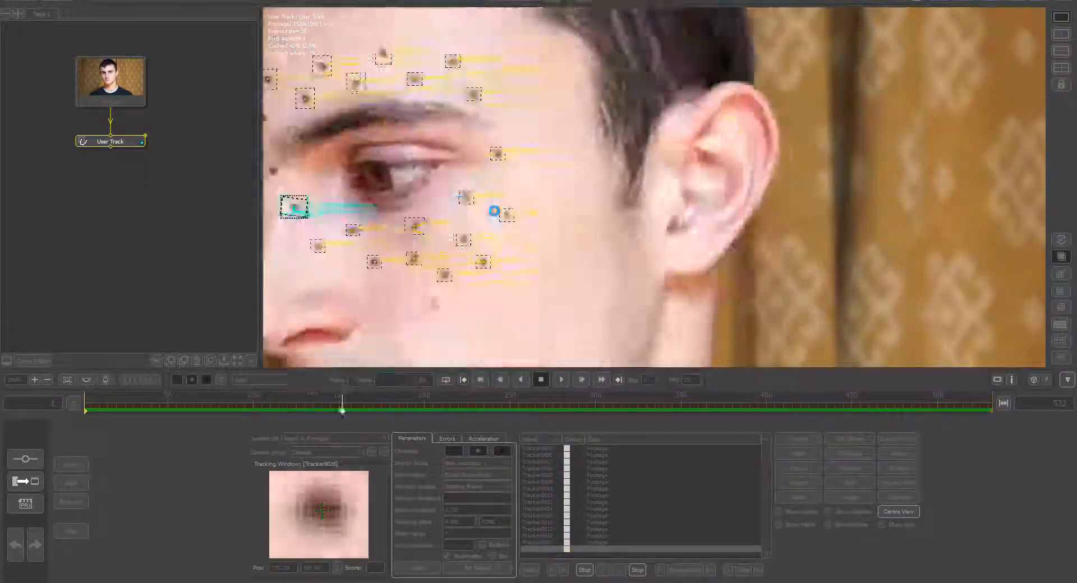
{"action": "key", "text": "shift+w"}
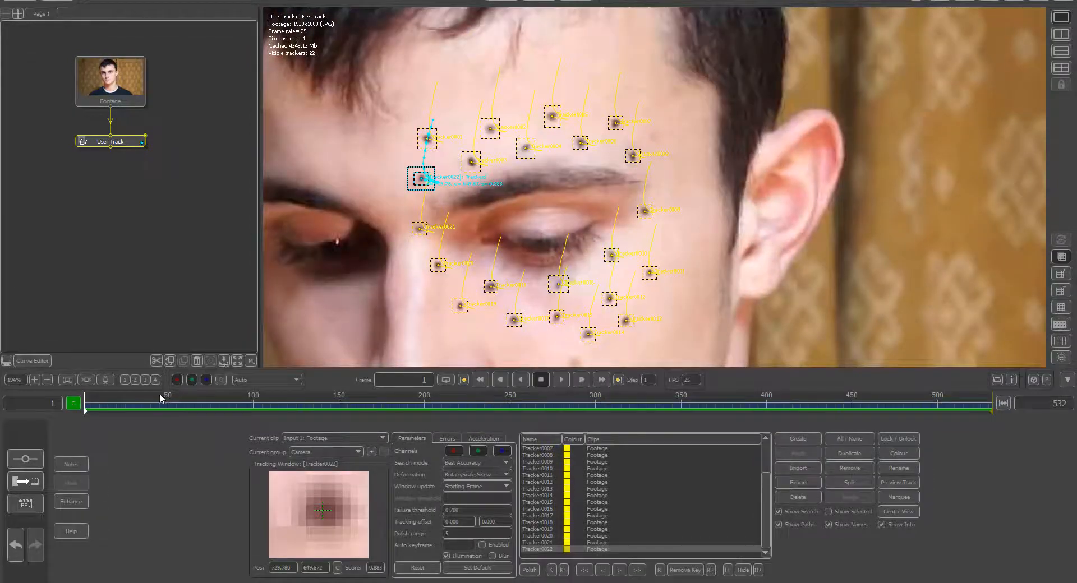
Try removing the second tracker's keyframes after frame 224 and undo the removal
{"action": "left_click_drag", "start_coordinate": [160, 398], "coordinate": [454, 412]}
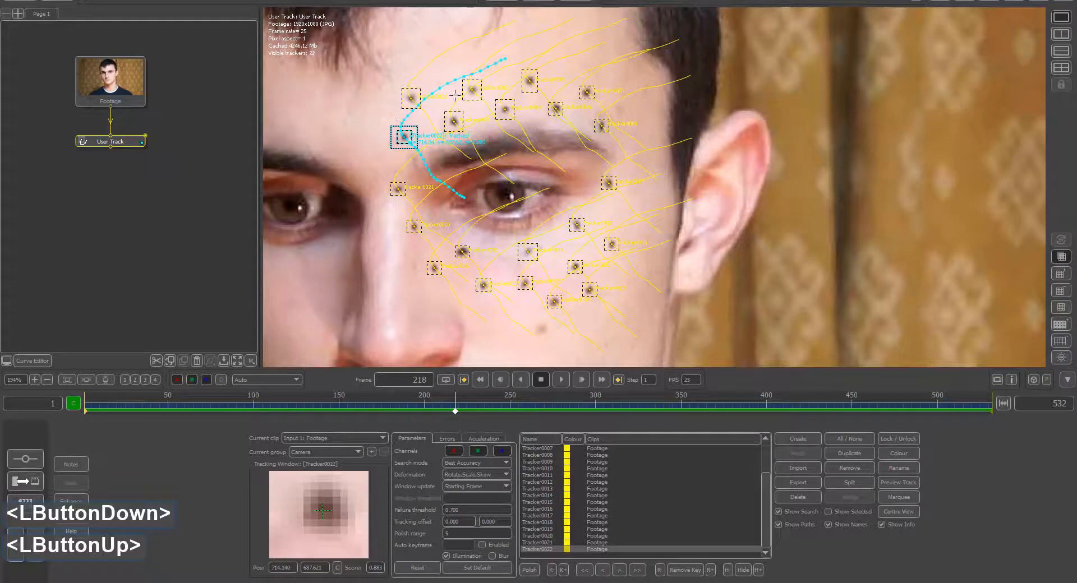
{"action": "left_click", "coordinate": [472, 89]}
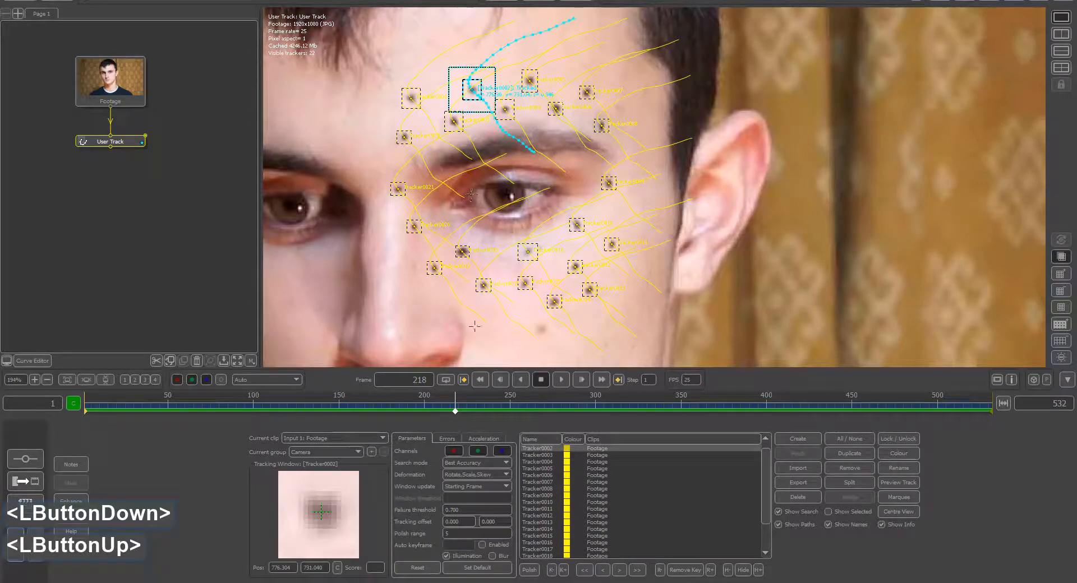
{"action": "left_click_drag", "start_coordinate": [455, 411], "coordinate": [465, 405]}
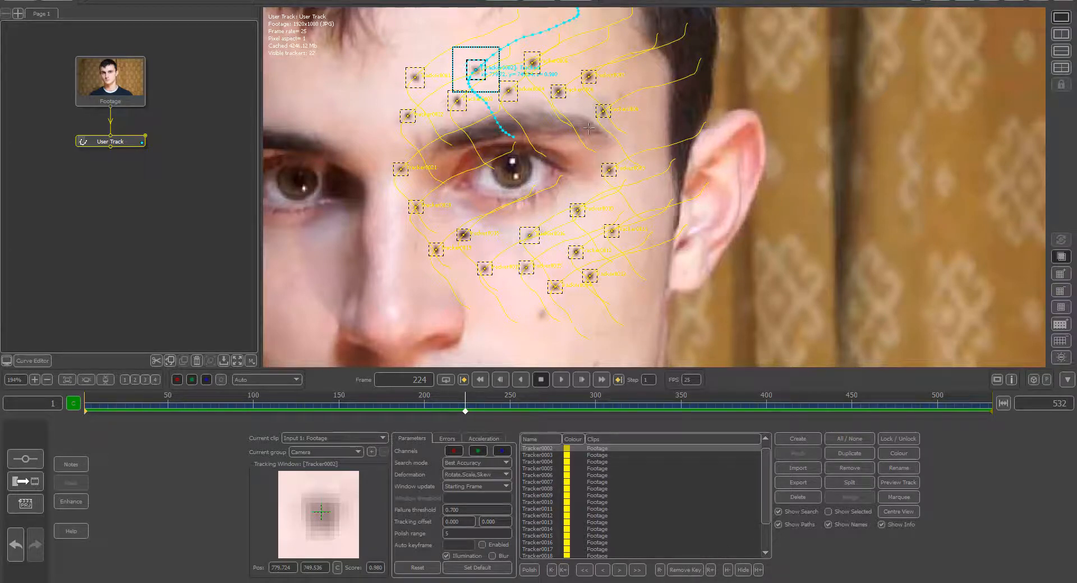
{"action": "double_click", "coordinate": [709, 570]}
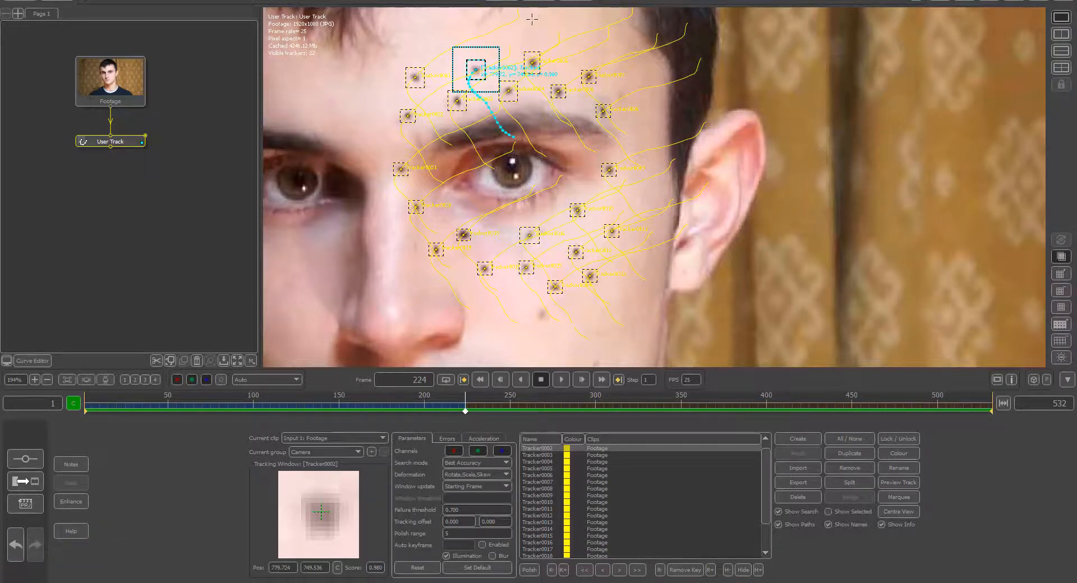
{"action": "scroll", "coordinate": [547, 146], "scroll_direction": "down", "scroll_amount": 1}
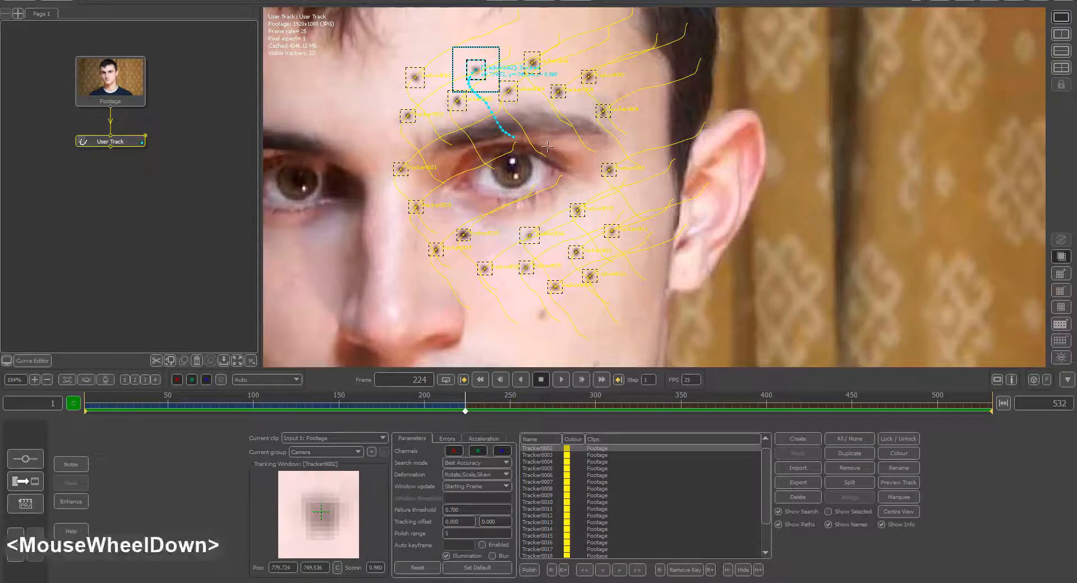
{"action": "key", "text": "ctrl+z"}
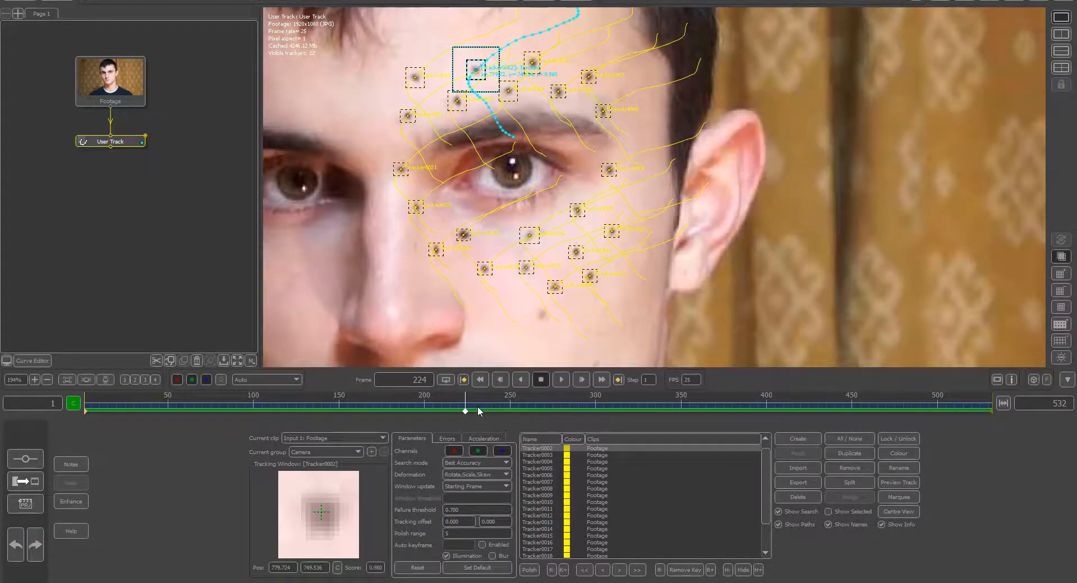
Go back to frame 32 and review all face trackers against the full head in the footage
{"action": "left_click_drag", "start_coordinate": [469, 406], "coordinate": [136, 411]}
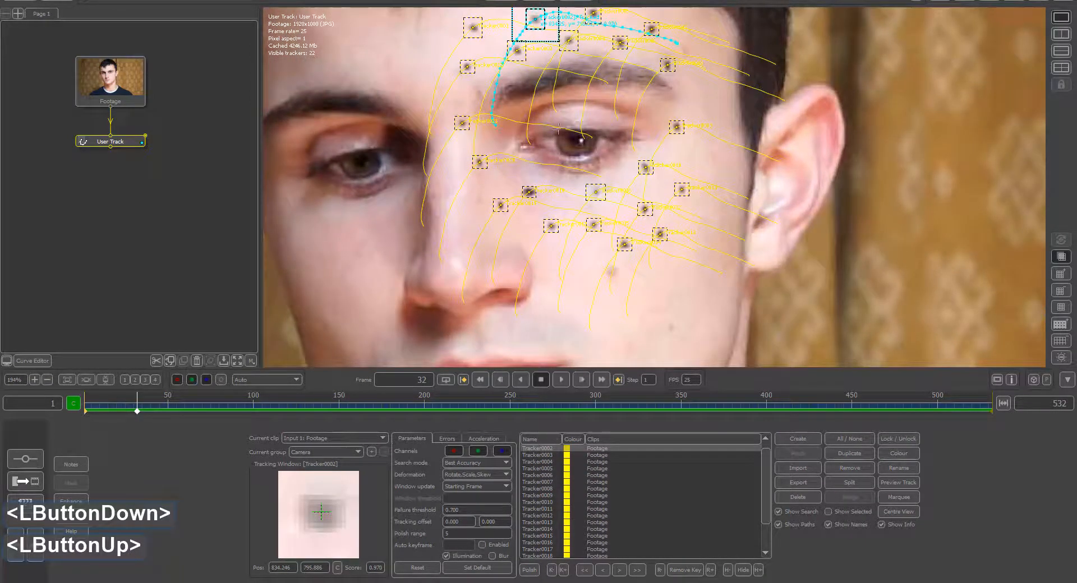
{"action": "middle_click_drag", "start_coordinate": [557, 129], "coordinate": [561, 114]}
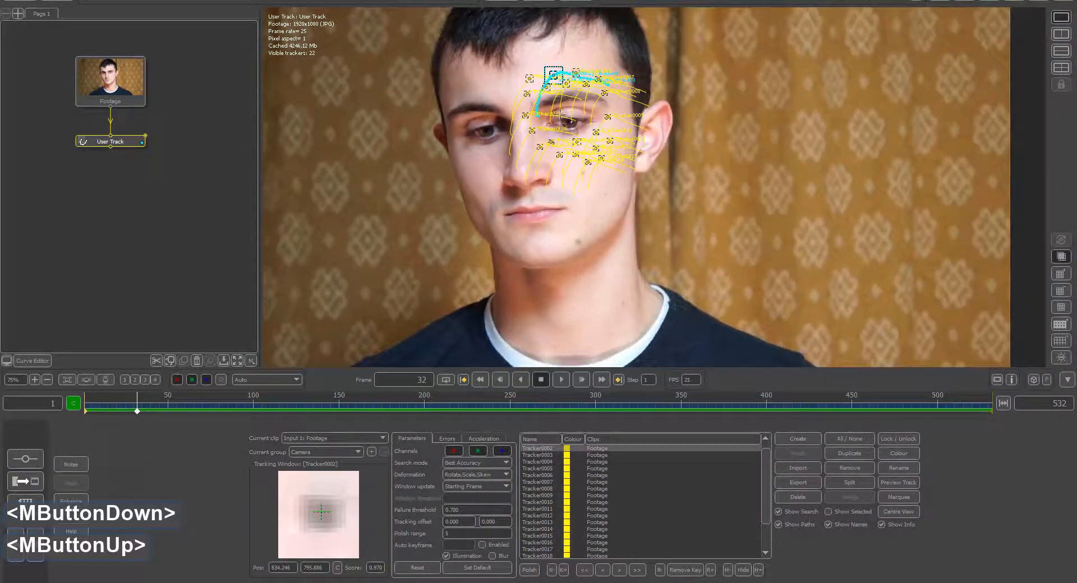
Add an Edit Camera node downstream of the User Track node
{"action": "right_click_drag", "start_coordinate": [561, 111], "coordinate": [563, 161]}
{"action": "middle_click_drag", "start_coordinate": [565, 151], "coordinate": [576, 199]}
{"action": "right_click_drag", "start_coordinate": [577, 199], "coordinate": [581, 202]}
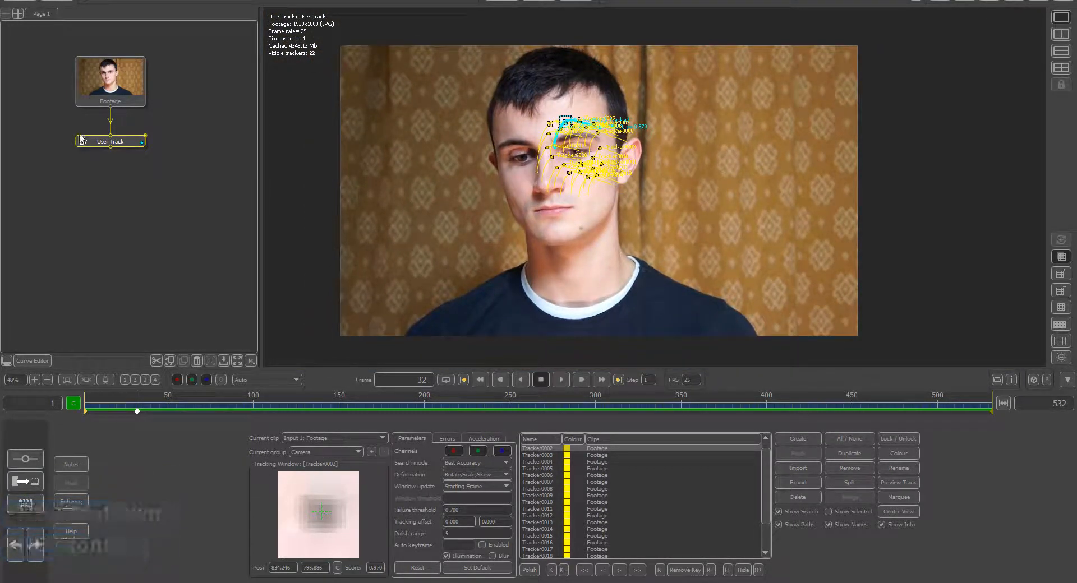
{"action": "right_click", "coordinate": [96, 143]}
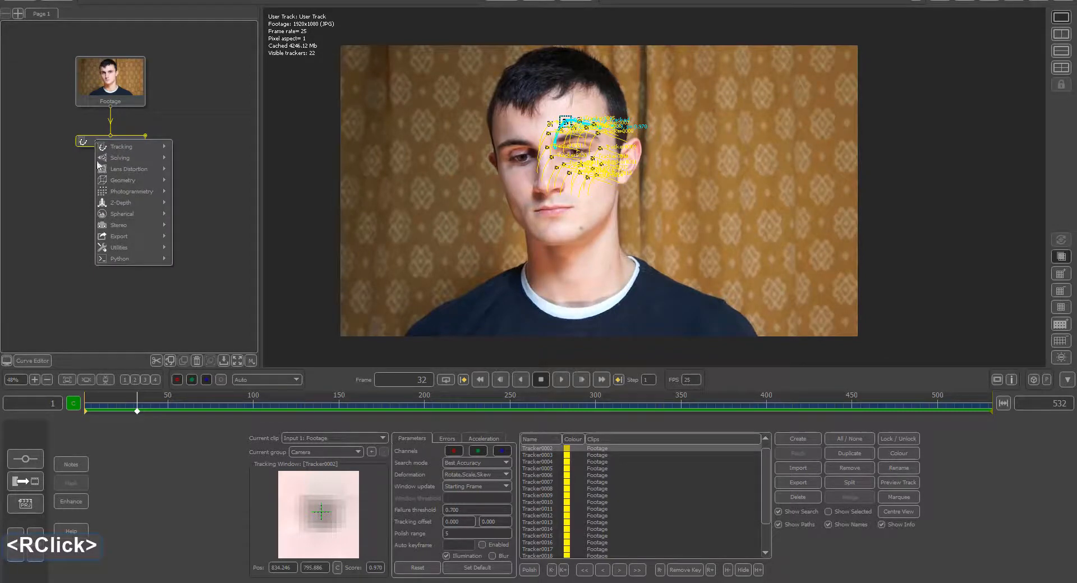
{"action": "mouse_move", "coordinate": [124, 252]}
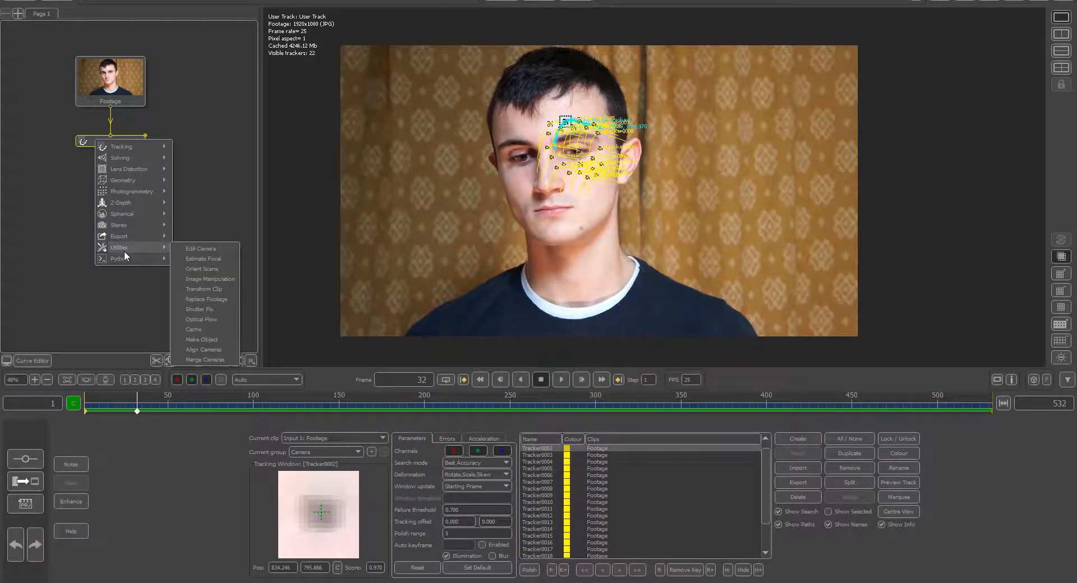
{"action": "left_click", "coordinate": [189, 253]}
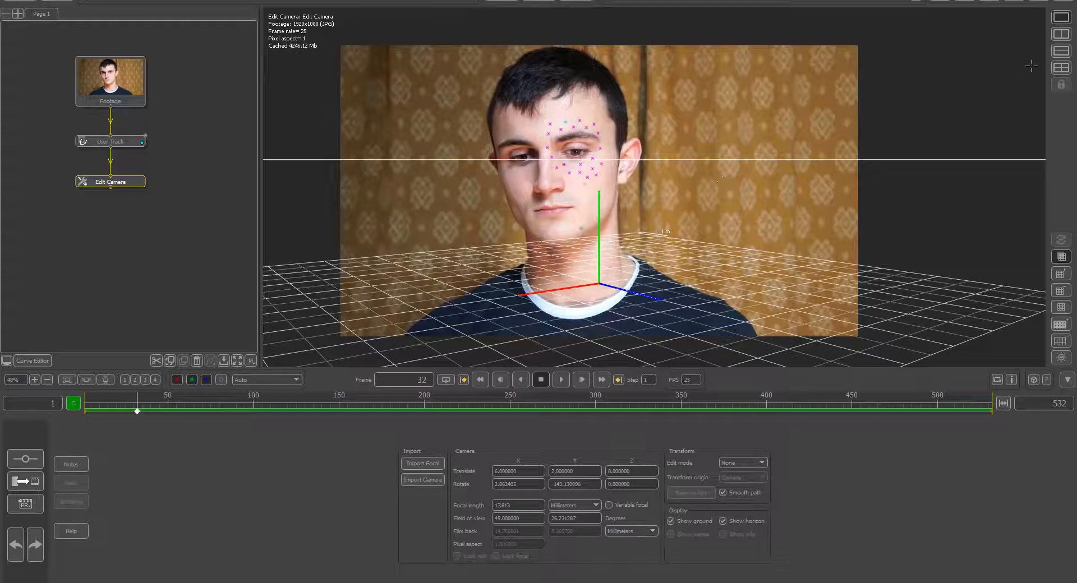
Split the viewer into two side-by-side views, go to frame 1, and orbit the 3D scene to reveal the camera
{"action": "left_click", "coordinate": [1060, 34]}
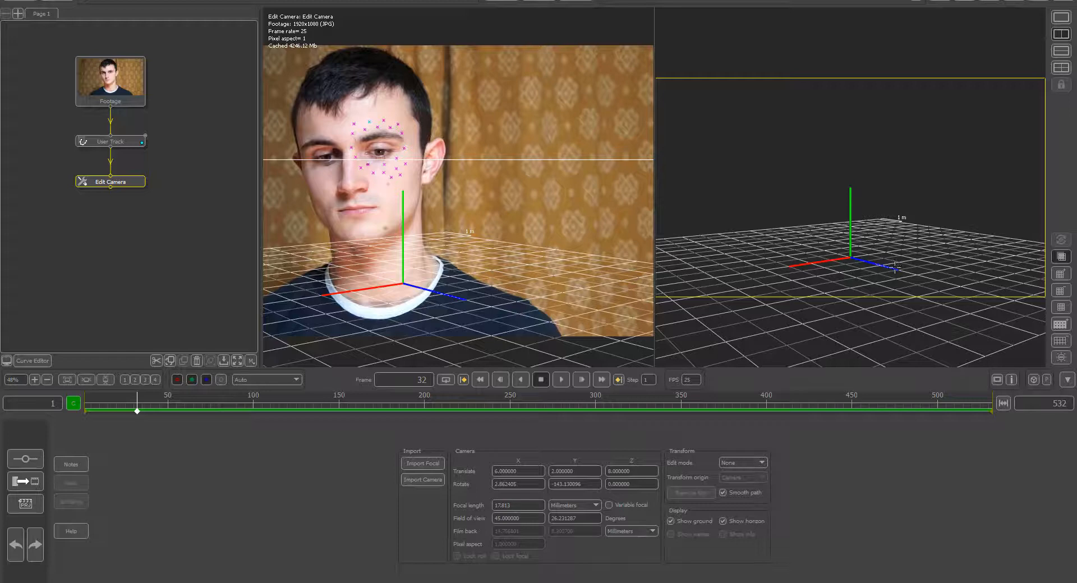
{"action": "left_click_drag", "start_coordinate": [137, 409], "coordinate": [69, 426]}
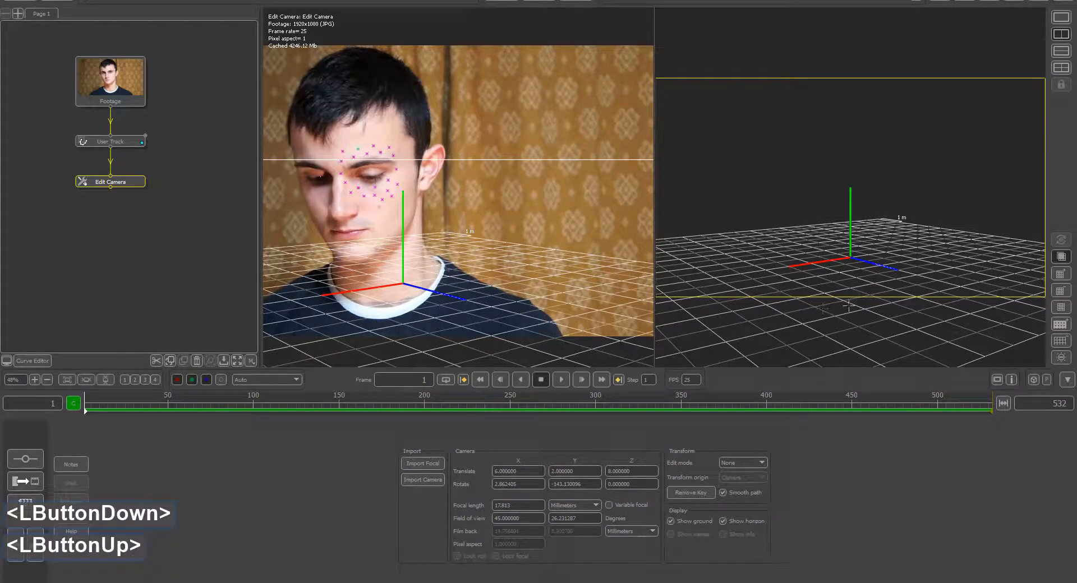
{"action": "left_click_drag", "start_coordinate": [924, 278], "coordinate": [667, 179]}
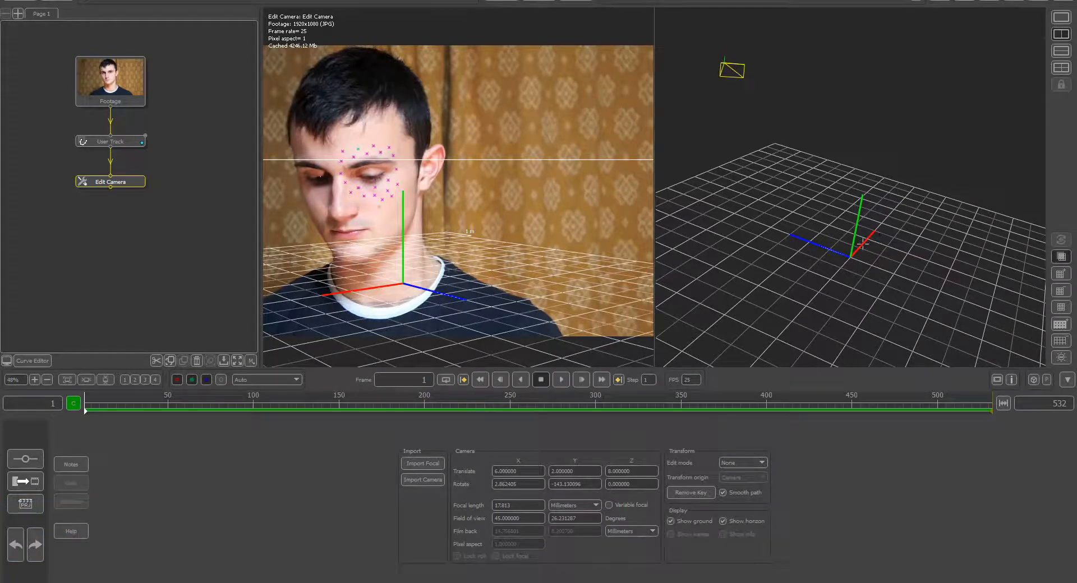
{"action": "left_click_drag", "start_coordinate": [859, 271], "coordinate": [1001, 224]}
{"action": "left_click_drag", "start_coordinate": [1075, 281], "coordinate": [1075, 279]}
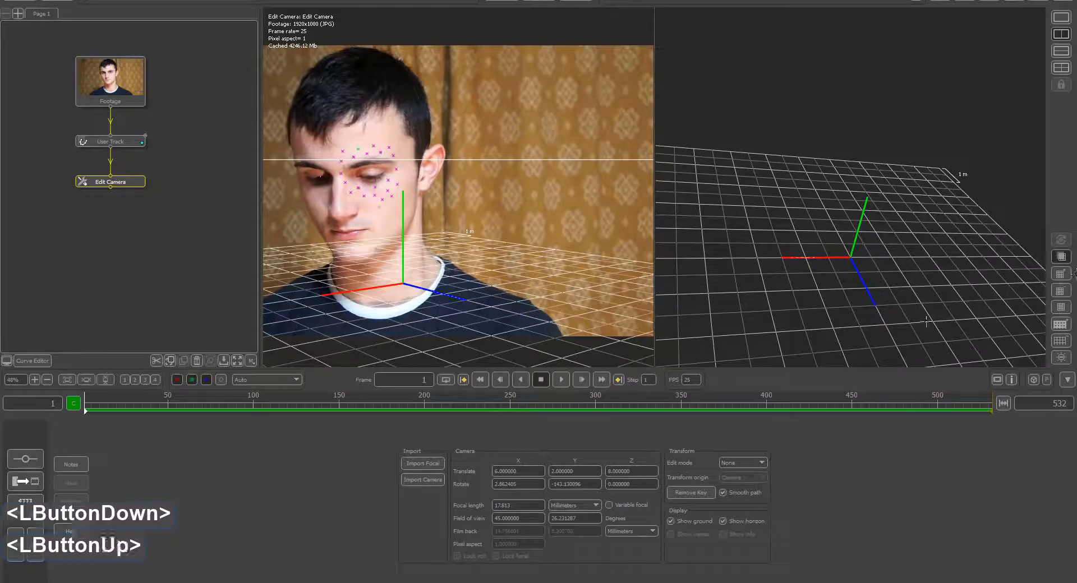
{"action": "left_click_drag", "start_coordinate": [903, 311], "coordinate": [736, 145]}
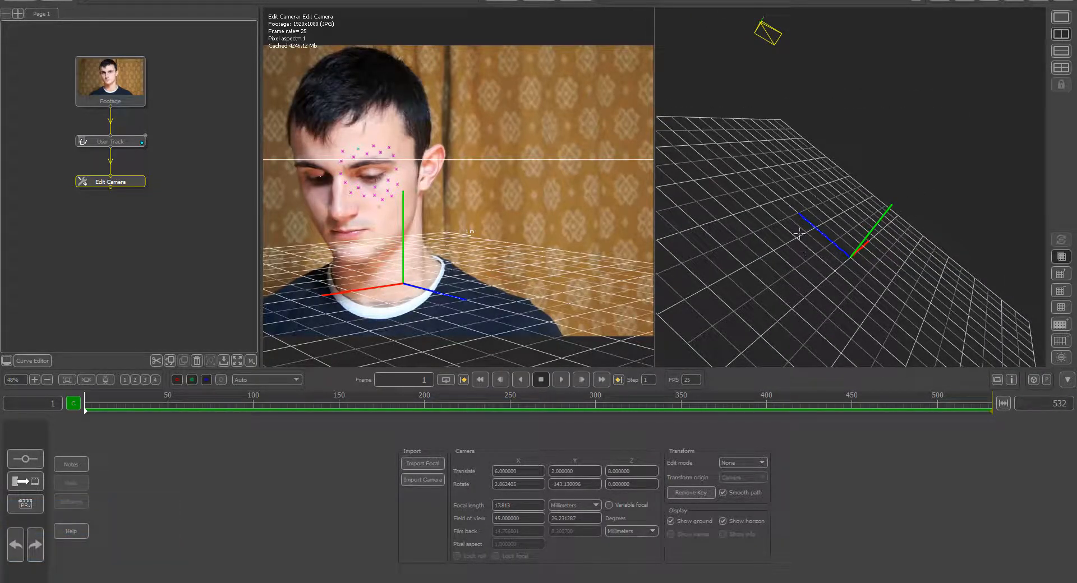
{"action": "left_click_drag", "start_coordinate": [808, 254], "coordinate": [883, 255]}
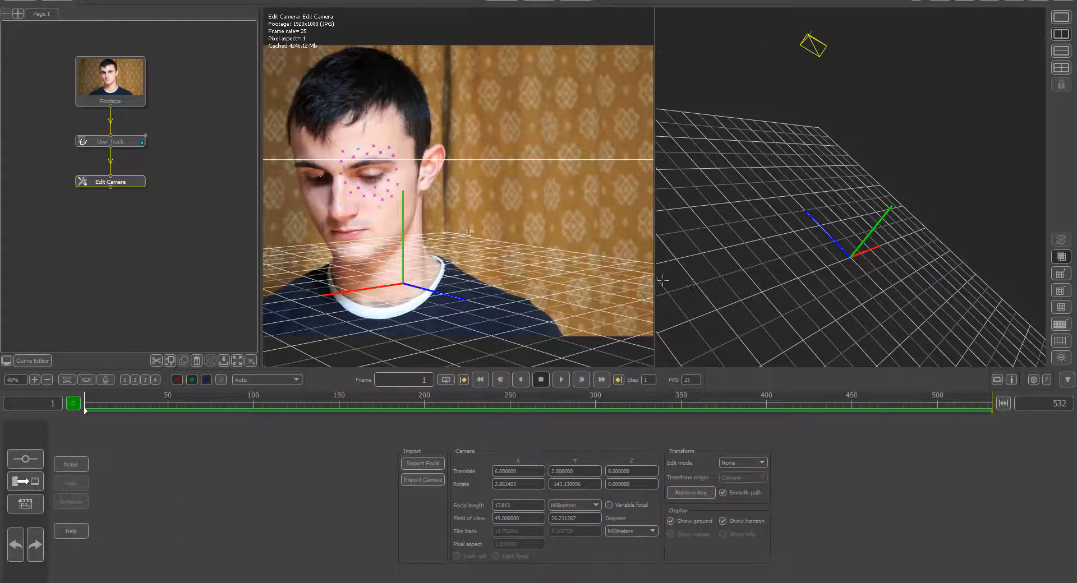
Set the camera's translation at frame 1 to X 10, Y 0 and Z 0
{"action": "double_click", "coordinate": [92, 182]}
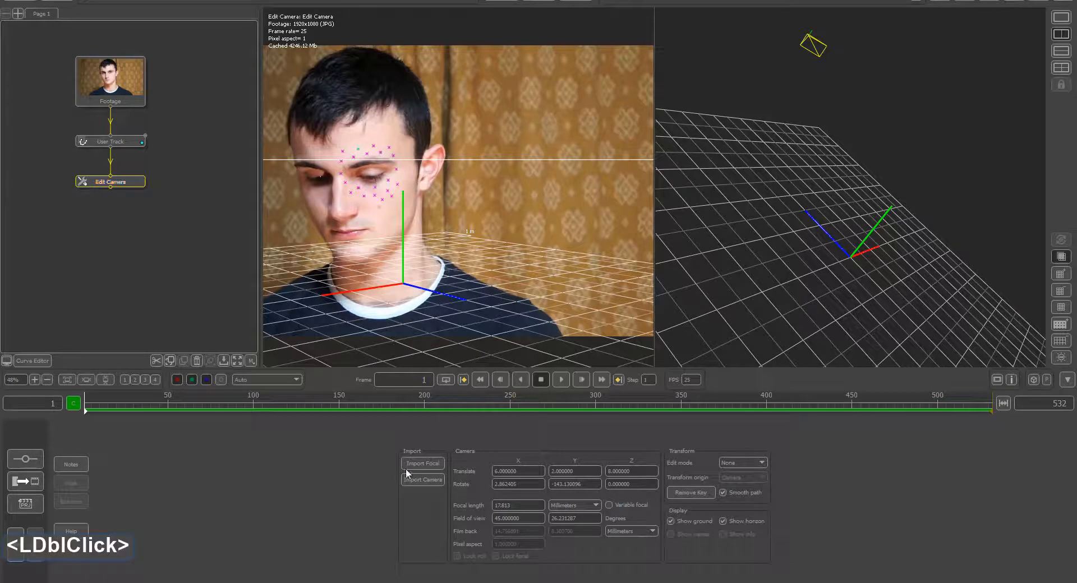
{"action": "left_click", "coordinate": [168, 403]}
{"action": "left_click_drag", "start_coordinate": [178, 407], "coordinate": [74, 406]}
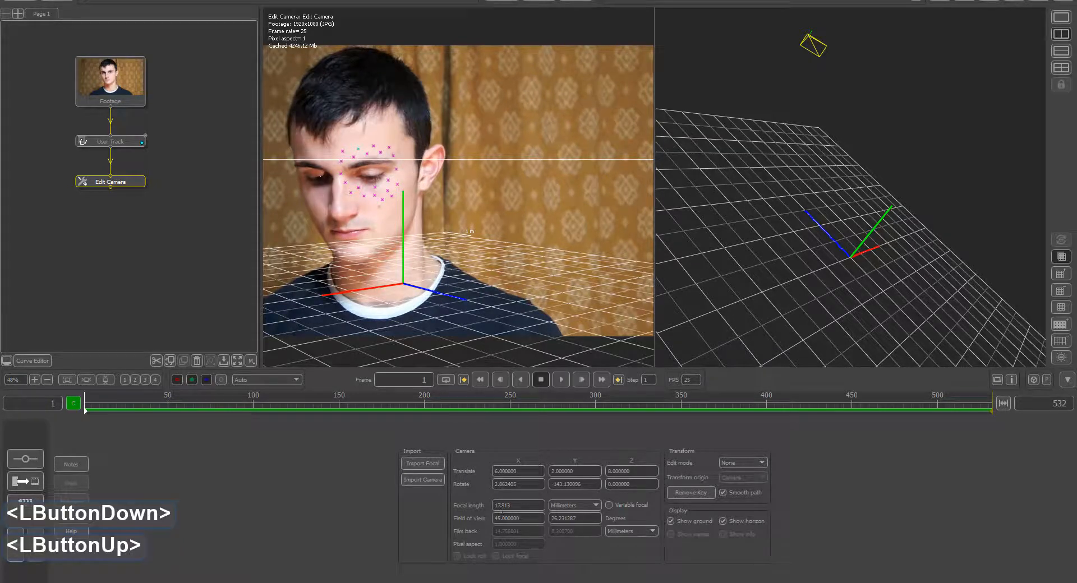
{"action": "left_click", "coordinate": [514, 472]}
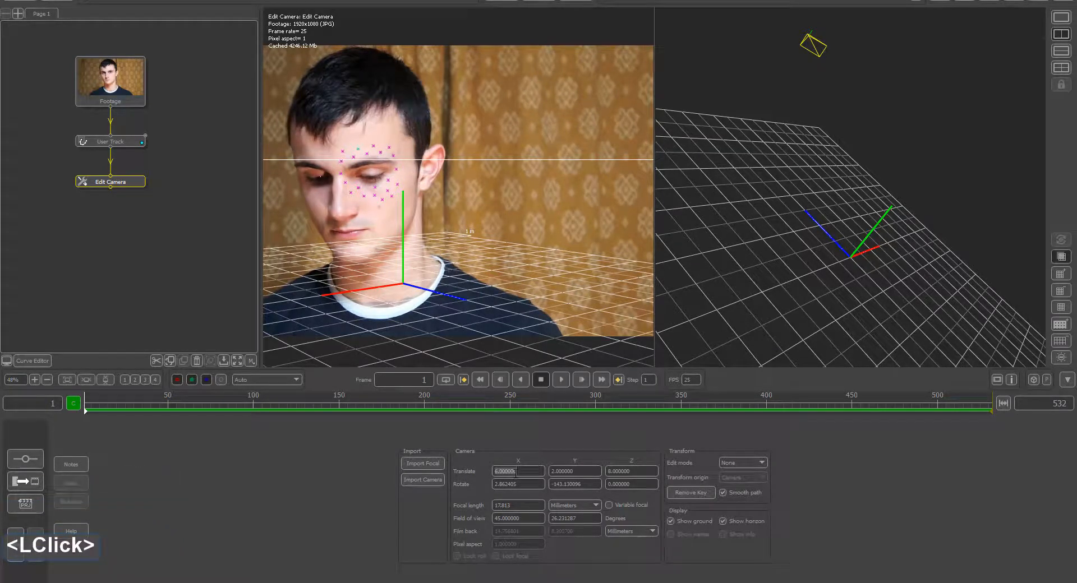
{"action": "type", "text": "10"}
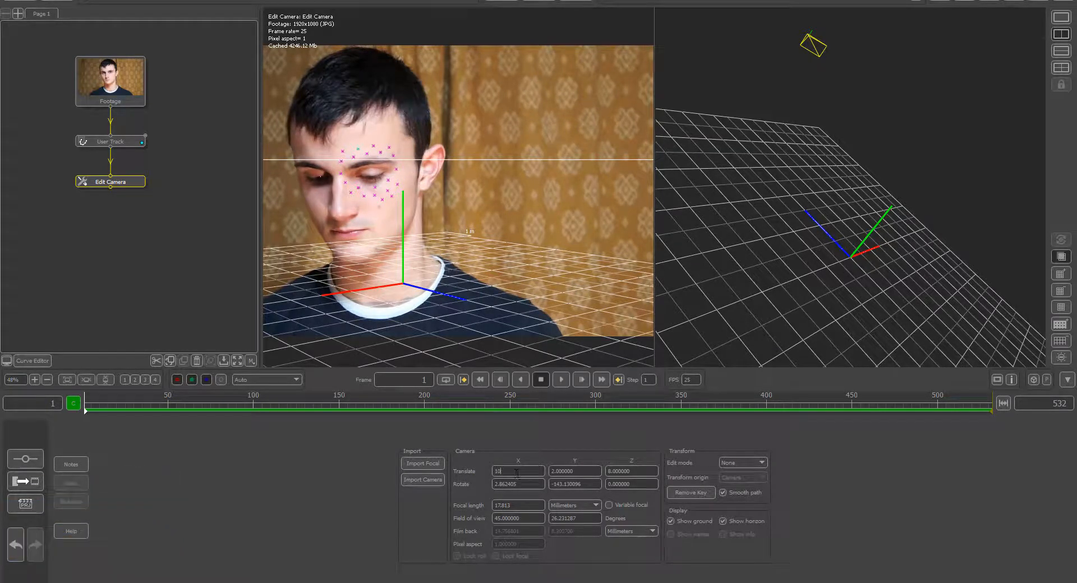
{"action": "left_click", "coordinate": [580, 473]}
{"action": "type", "text": "0"}
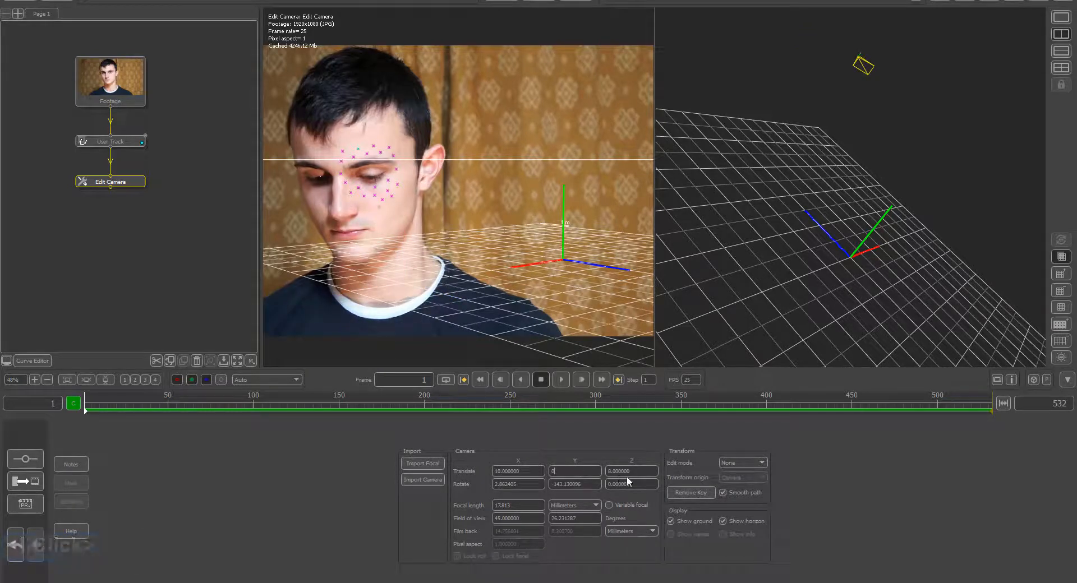
{"action": "double_click", "coordinate": [630, 473]}
{"action": "type", "text": "0"}
{"action": "key", "text": "Return"}
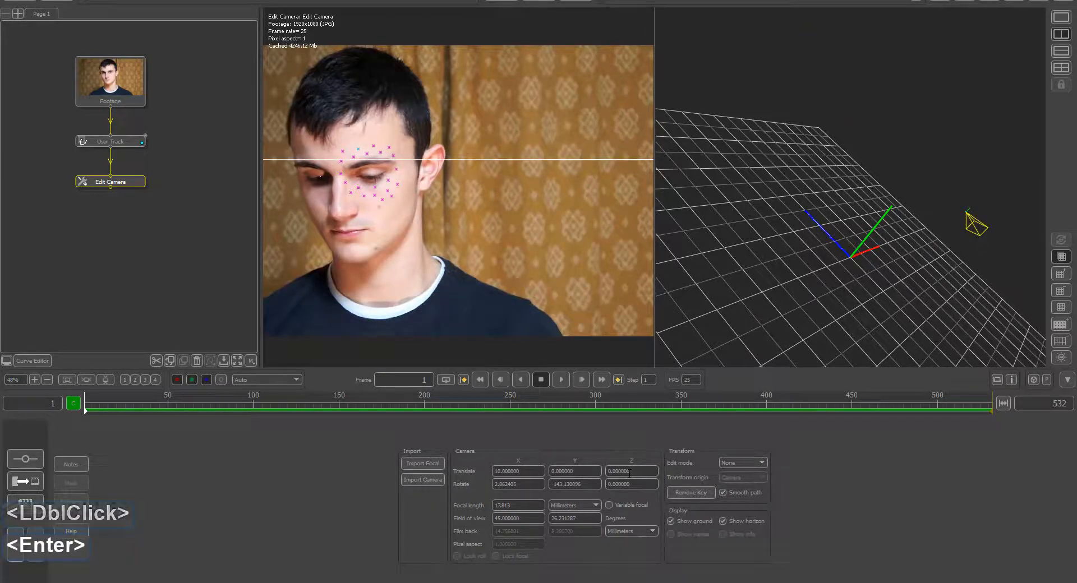
Set the camera's rotation at frame 1 to 0 on the X, Y and Z axes
{"action": "left_click_drag", "start_coordinate": [801, 283], "coordinate": [868, 243]}
{"action": "left_click_drag", "start_coordinate": [754, 120], "coordinate": [733, 242]}
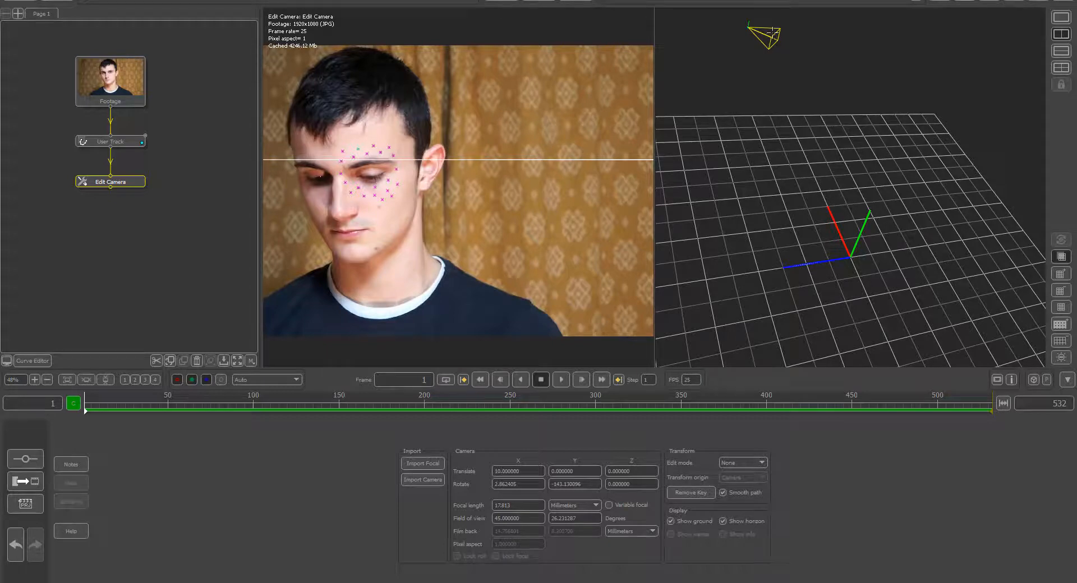
{"action": "left_click_drag", "start_coordinate": [799, 217], "coordinate": [849, 179]}
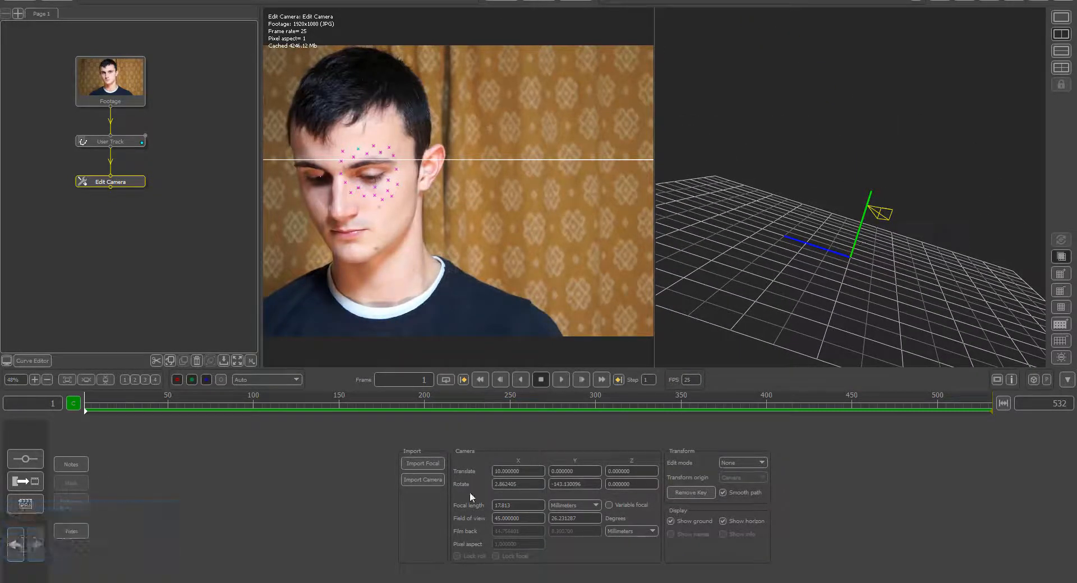
{"action": "left_click", "coordinate": [527, 482]}
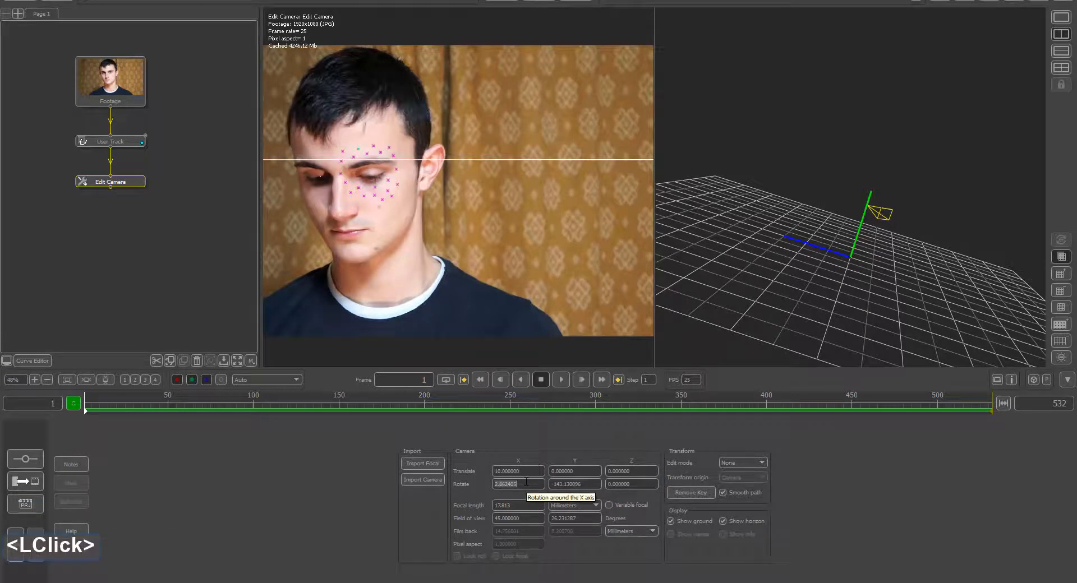
{"action": "type", "text": "0"}
{"action": "key", "text": "Return"}
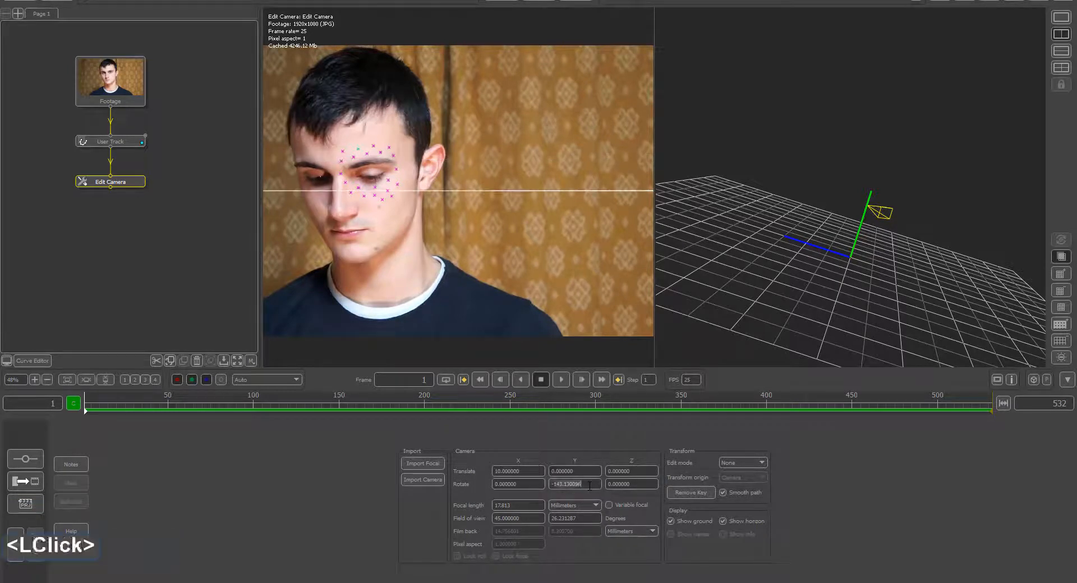
{"action": "left_click", "coordinate": [646, 485]}
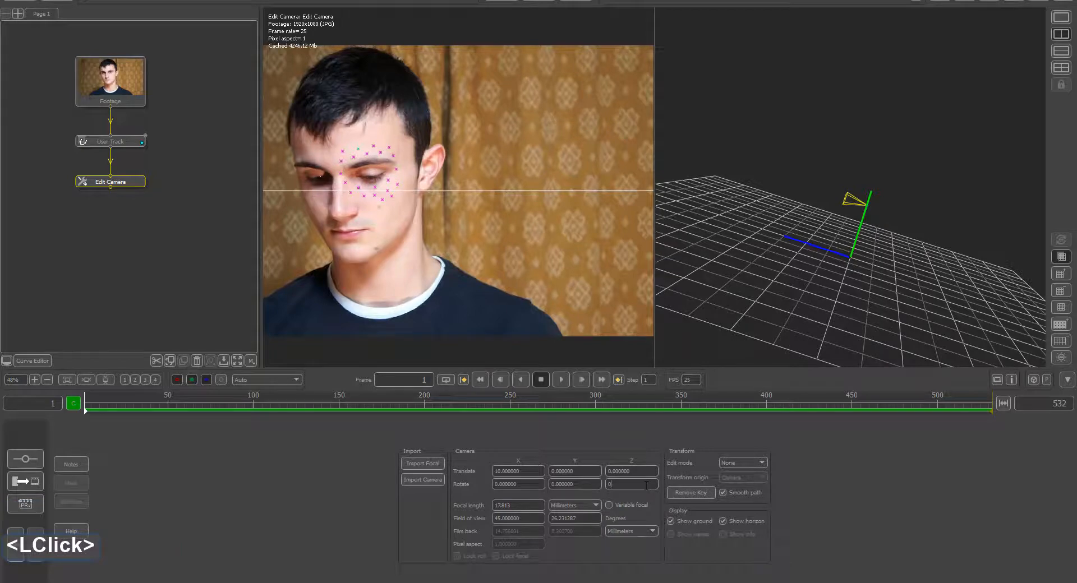
{"action": "key", "text": "Return"}
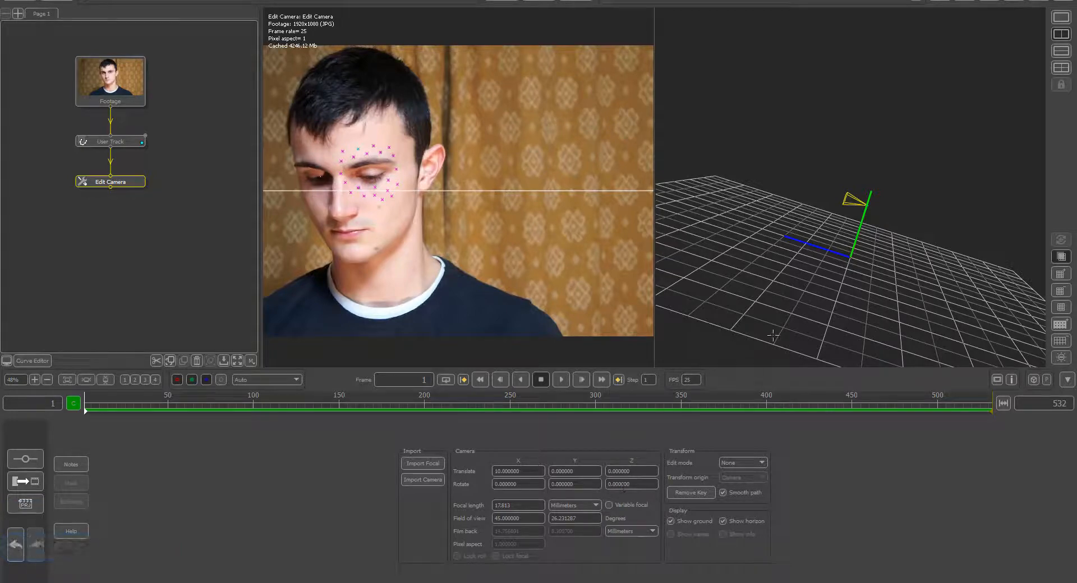
Set the camera's Y rotation to 270 degrees to change which way it faces
{"action": "left_click_drag", "start_coordinate": [785, 314], "coordinate": [805, 324]}
{"action": "middle_click_drag", "start_coordinate": [778, 194], "coordinate": [758, 146]}
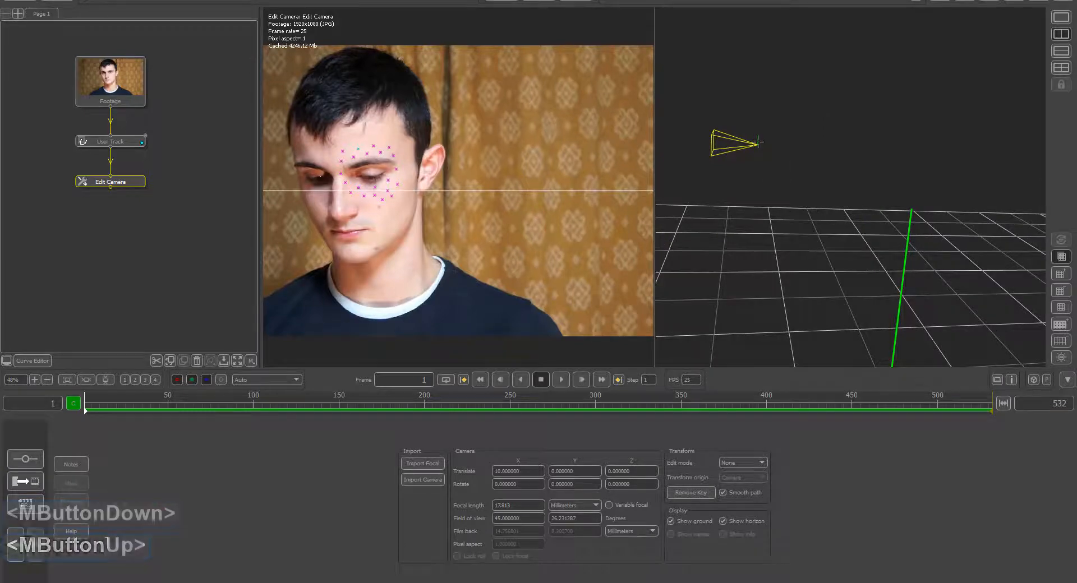
{"action": "right_click", "coordinate": [758, 141]}
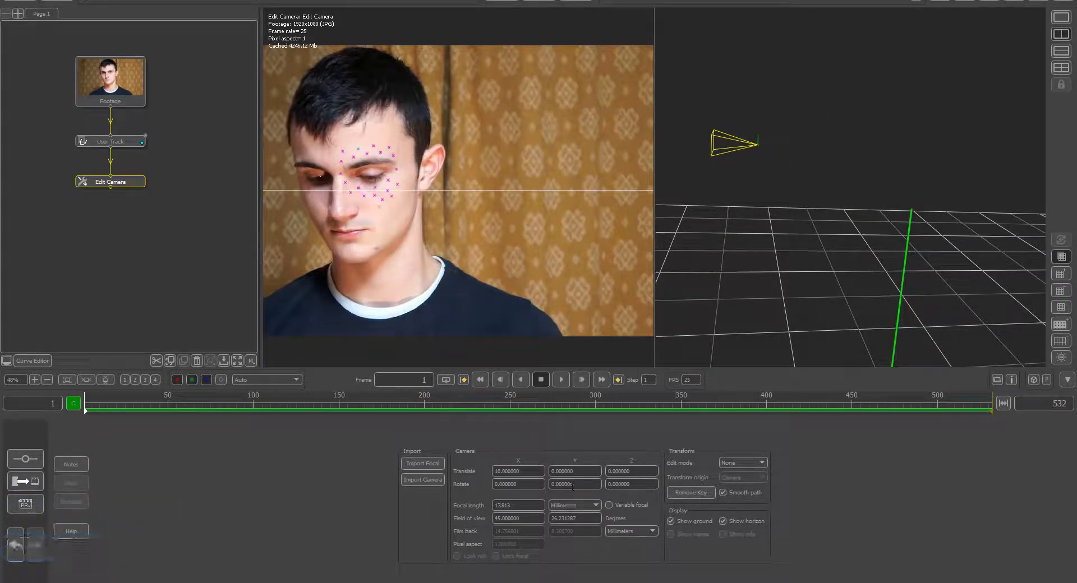
{"action": "left_click_drag", "start_coordinate": [577, 483], "coordinate": [581, 484]}
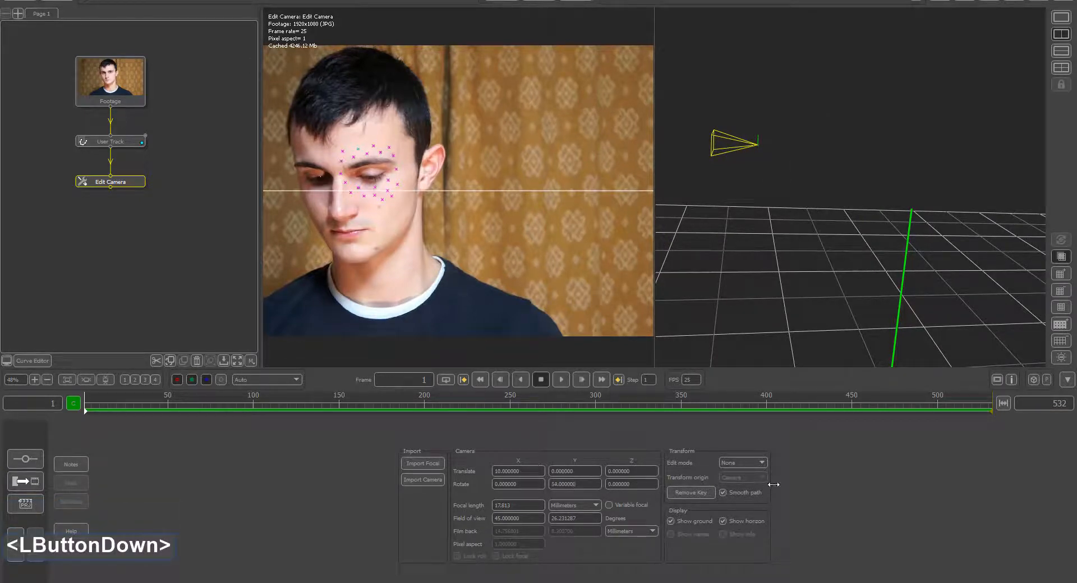
{"action": "left_click_drag", "start_coordinate": [773, 485], "coordinate": [774, 485]}
{"action": "left_click", "coordinate": [577, 484]}
{"action": "type", "text": "270"}
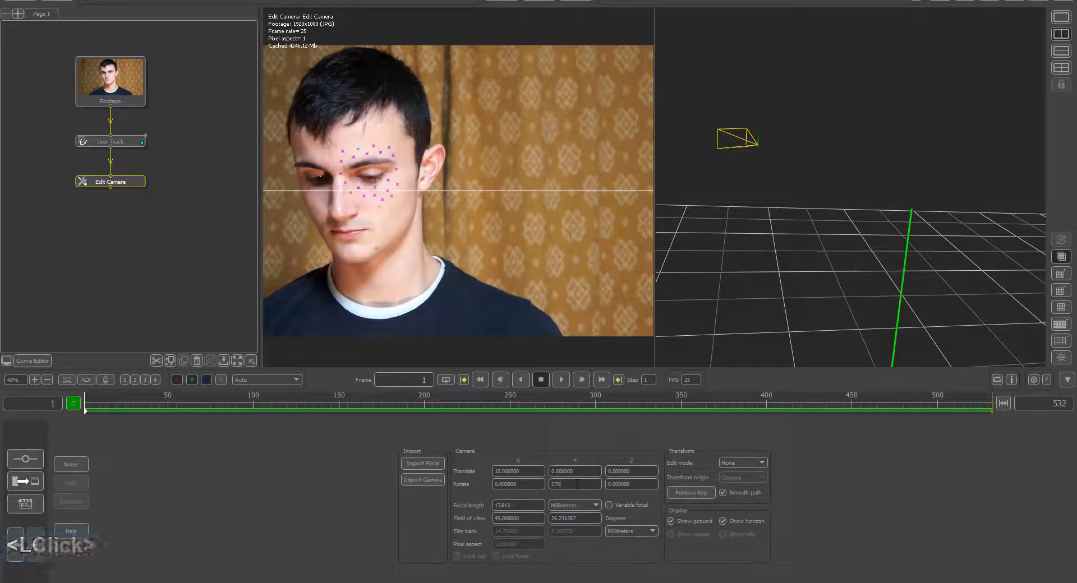
{"action": "key", "text": "Return"}
{"action": "left_click_drag", "start_coordinate": [782, 310], "coordinate": [764, 290]}
{"action": "middle_click_drag", "start_coordinate": [787, 247], "coordinate": [805, 340]}
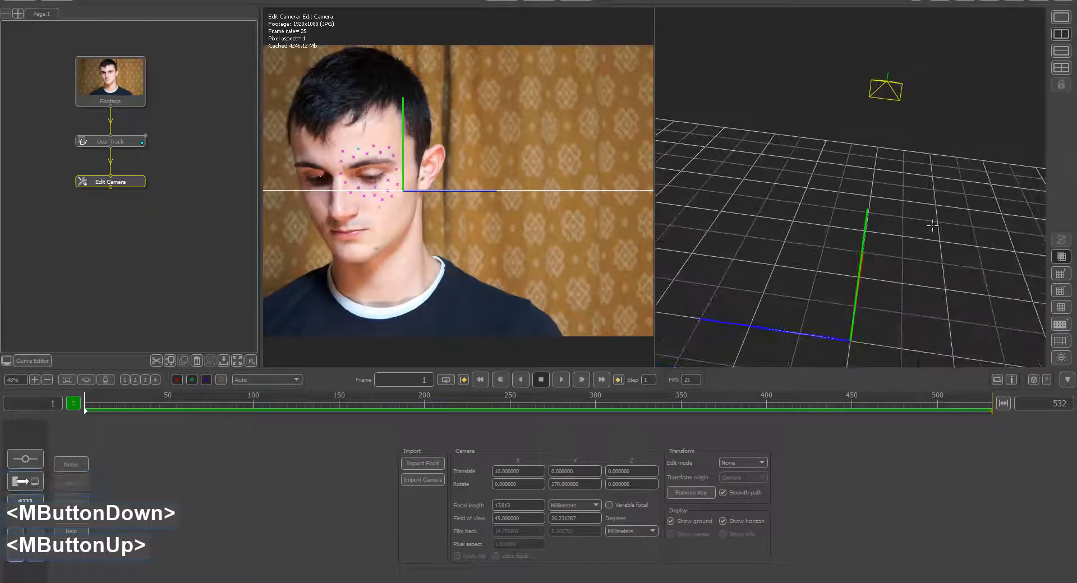
{"action": "left_click_drag", "start_coordinate": [875, 252], "coordinate": [785, 263]}
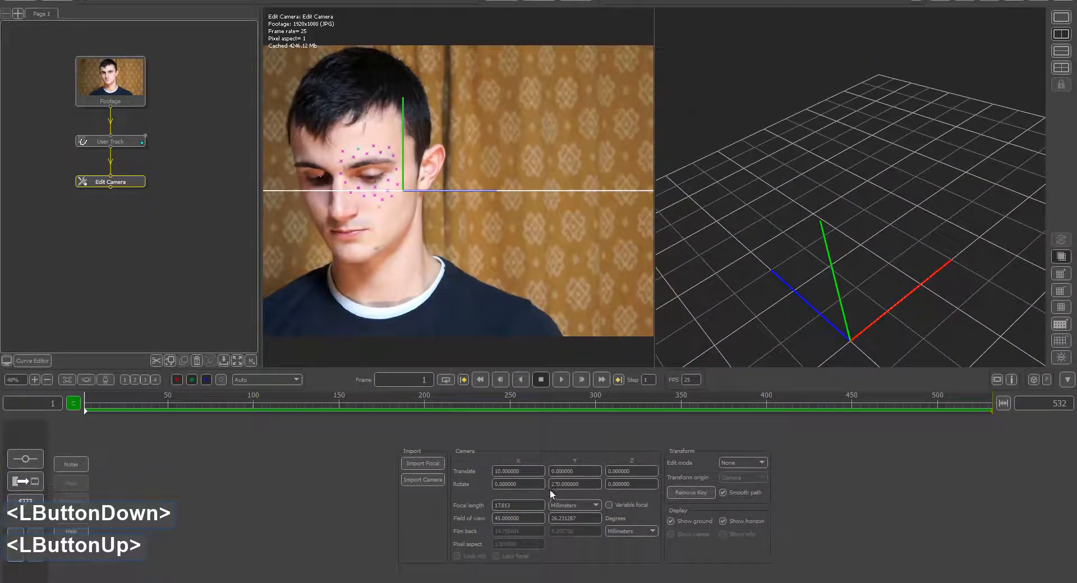
Examine the camera's placement relative to the ground grid from several angles, scrubbing the footage from frame 1 to 532 and back
{"action": "scroll", "coordinate": [929, 291], "scroll_direction": "down", "scroll_amount": 3}
{"action": "left_click_drag", "start_coordinate": [1002, 218], "coordinate": [1061, 194]}
{"action": "middle_click_drag", "start_coordinate": [886, 191], "coordinate": [906, 256]}
{"action": "left_click_drag", "start_coordinate": [907, 257], "coordinate": [866, 282]}
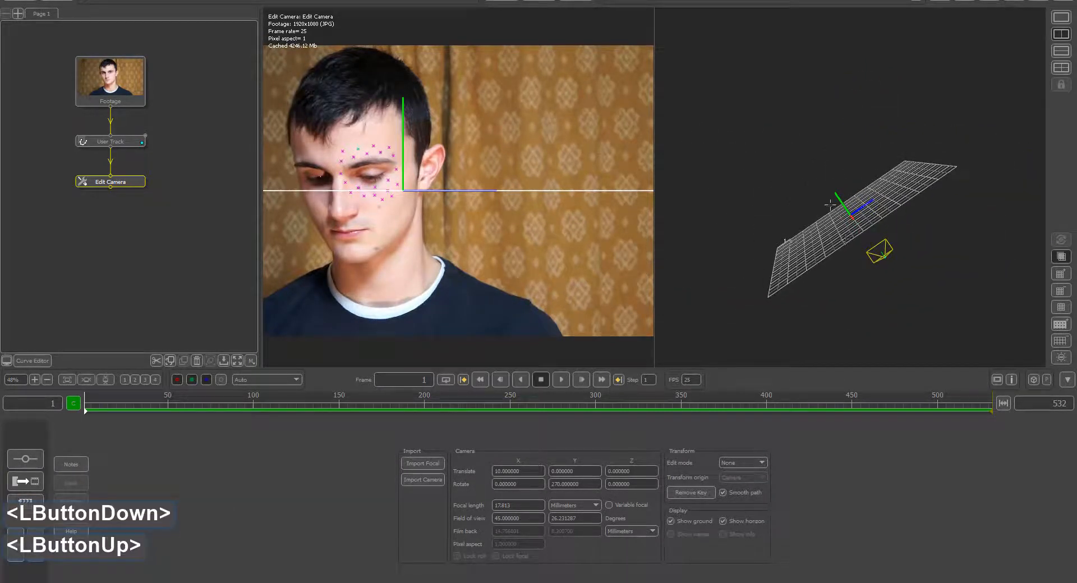
{"action": "left_click_drag", "start_coordinate": [830, 204], "coordinate": [750, 418]}
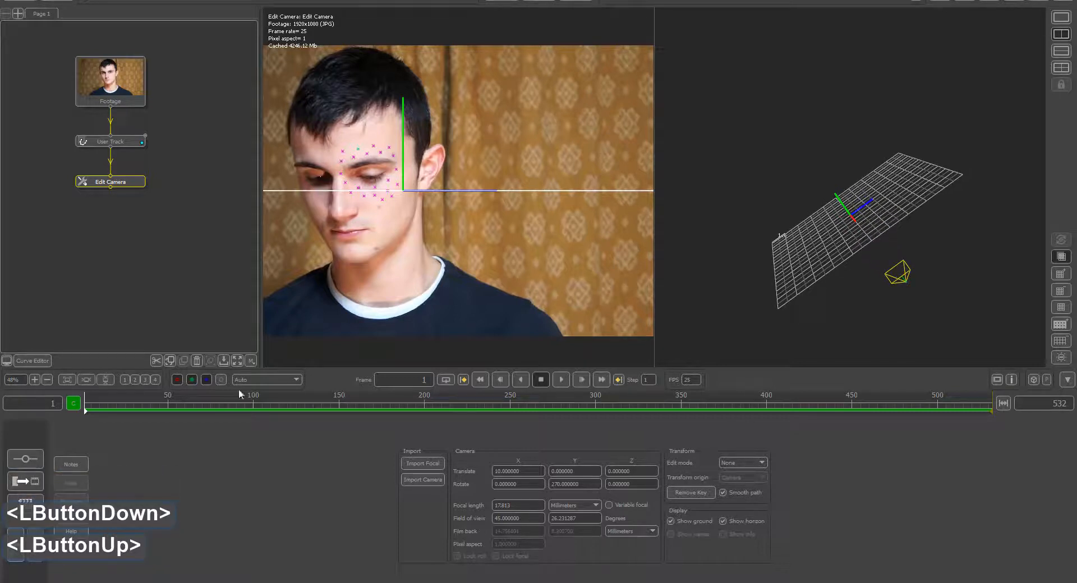
{"action": "left_click_drag", "start_coordinate": [89, 409], "coordinate": [1023, 420]}
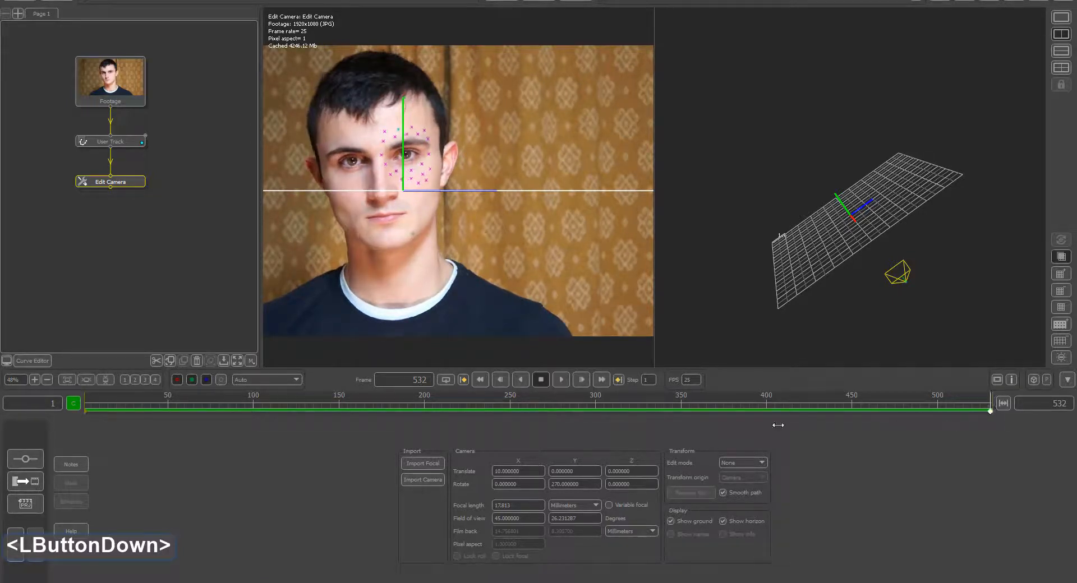
{"action": "left_click_drag", "start_coordinate": [773, 426], "coordinate": [68, 427]}
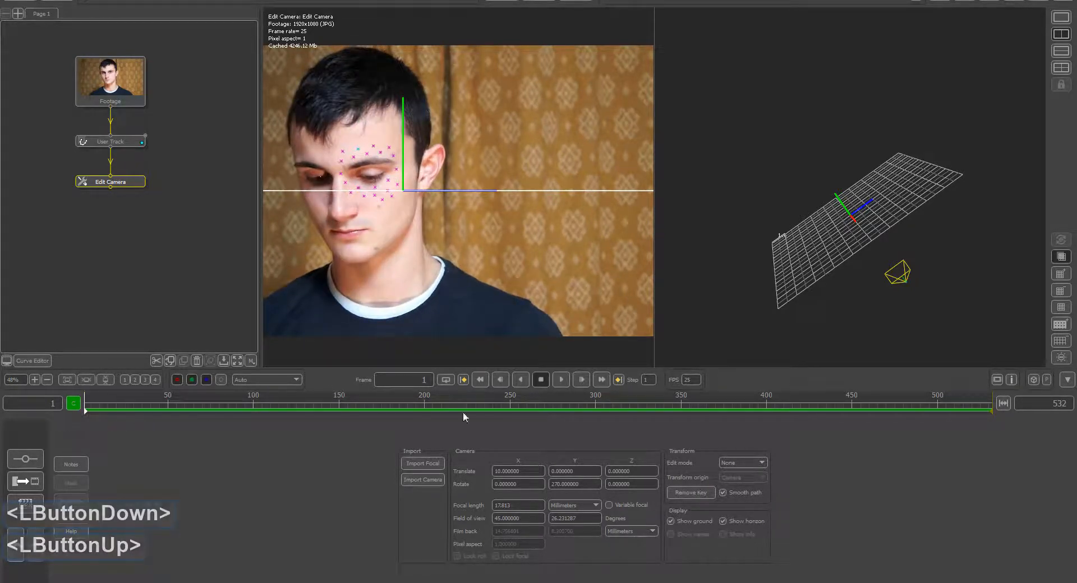
{"action": "left_click_drag", "start_coordinate": [784, 255], "coordinate": [992, 207]}
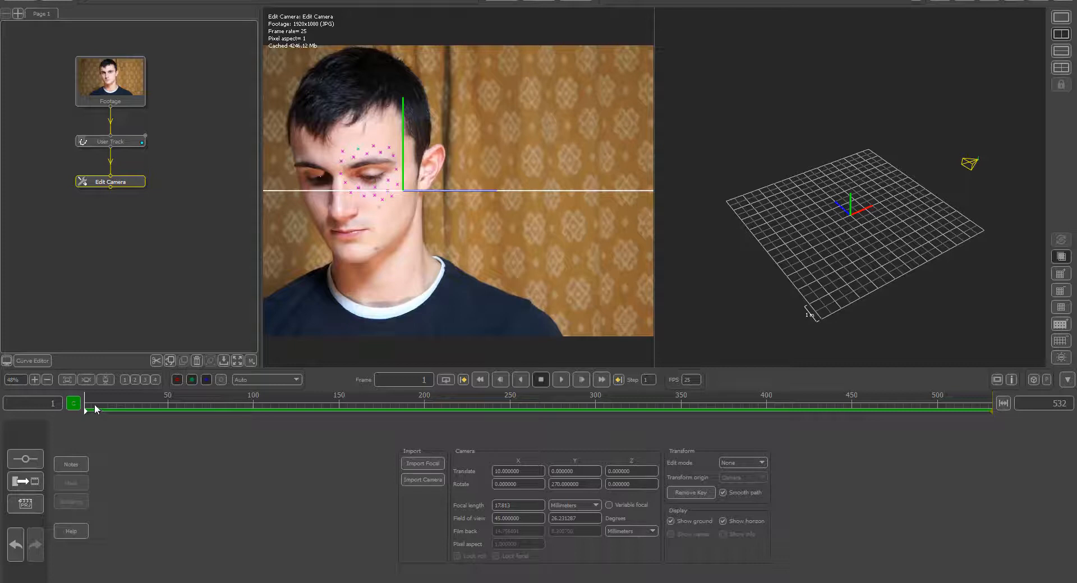
{"action": "left_click_drag", "start_coordinate": [96, 409], "coordinate": [68, 386]}
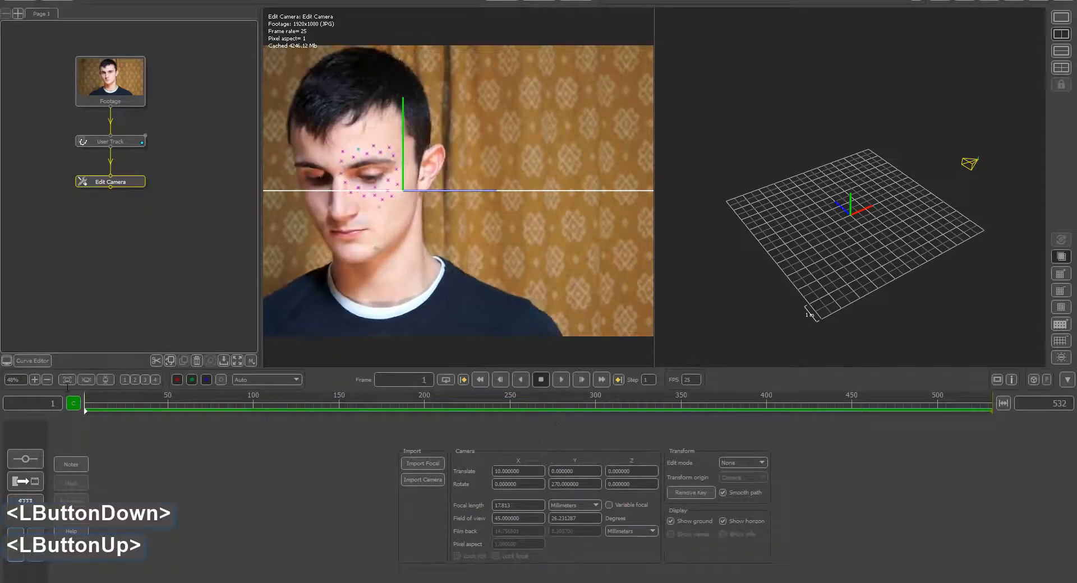
{"action": "left_click_drag", "start_coordinate": [813, 311], "coordinate": [747, 253]}
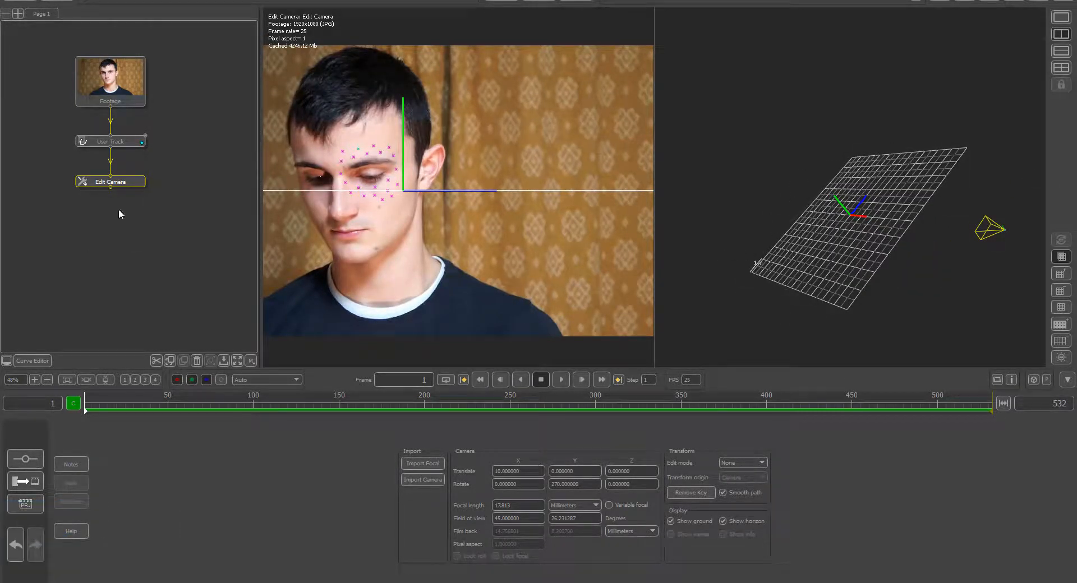
Add a Geometry Track node after the Edit Camera node and open it in a single full-size view
{"action": "right_click", "coordinate": [125, 183]}
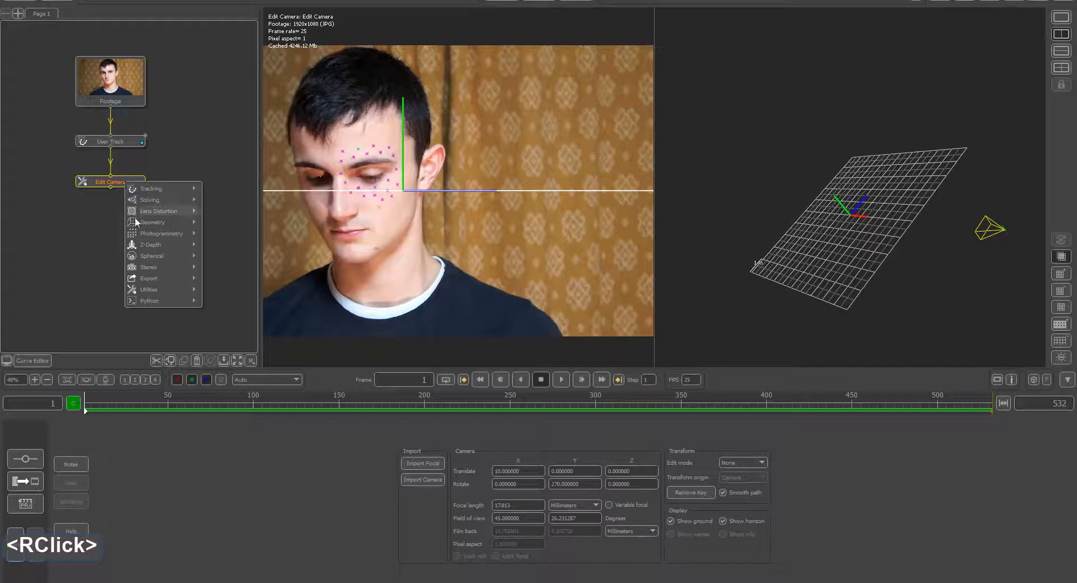
{"action": "mouse_move", "coordinate": [157, 188]}
{"action": "left_click", "coordinate": [237, 210]}
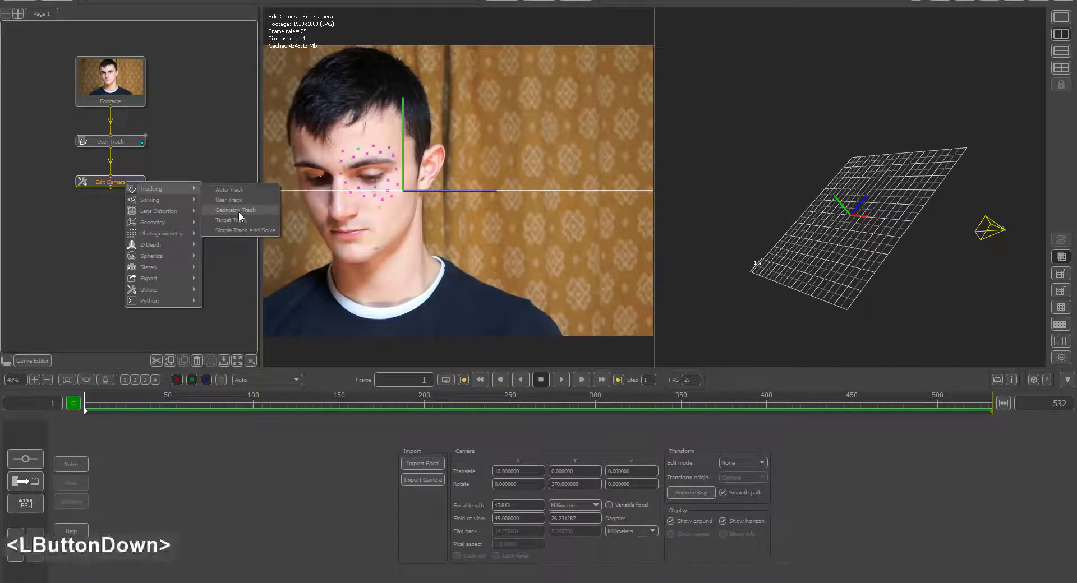
{"action": "left_click", "coordinate": [1060, 19]}
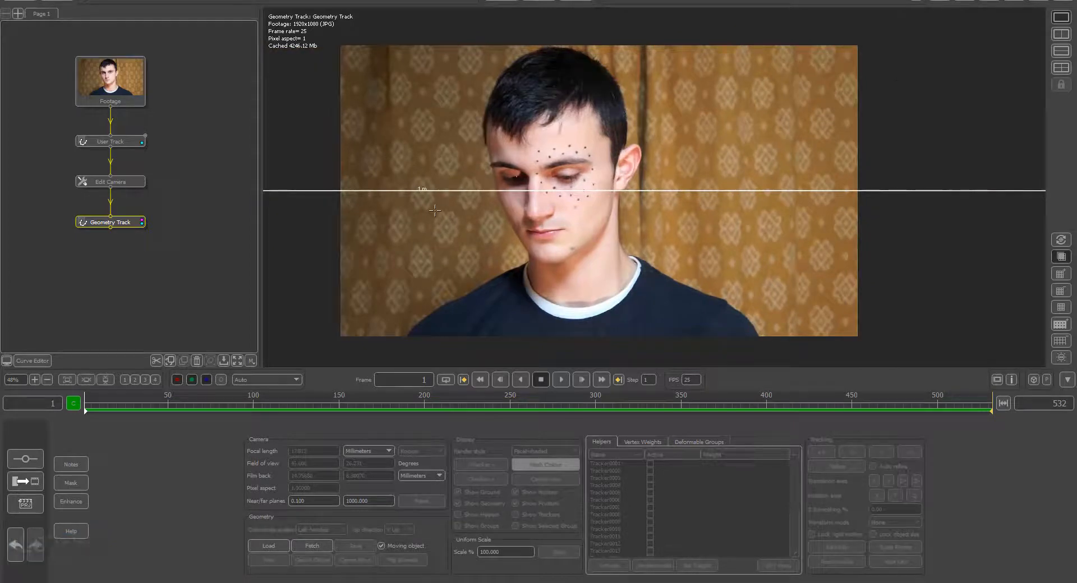
{"action": "double_click", "coordinate": [109, 221]}
{"action": "left_click", "coordinate": [95, 226]}
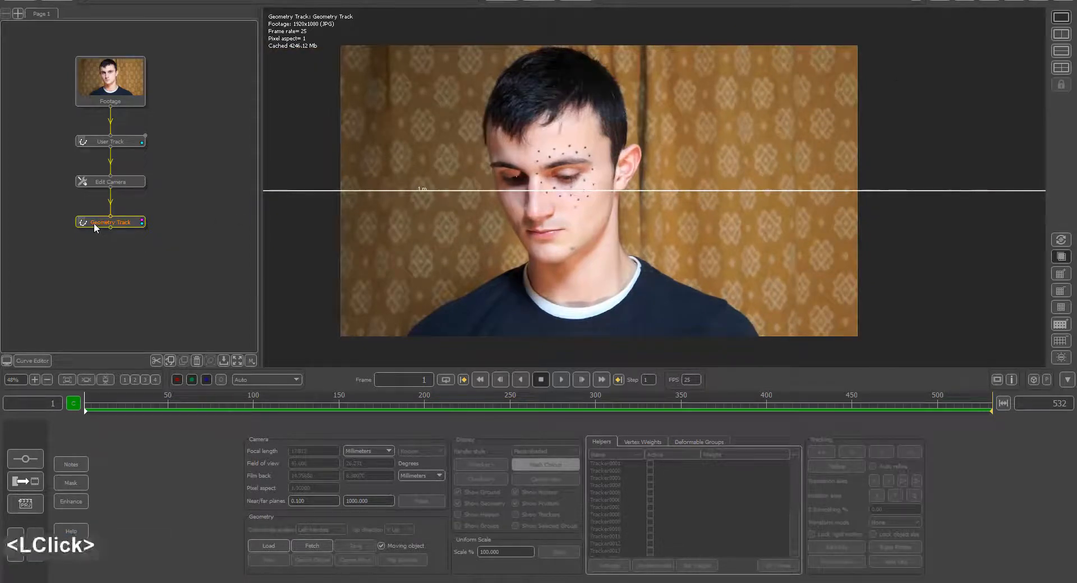
Load the Face.obj geometry from the Blender folder under IronMan Tutorial Files, Project Files & Exports on the E drive
{"action": "left_click", "coordinate": [264, 545]}
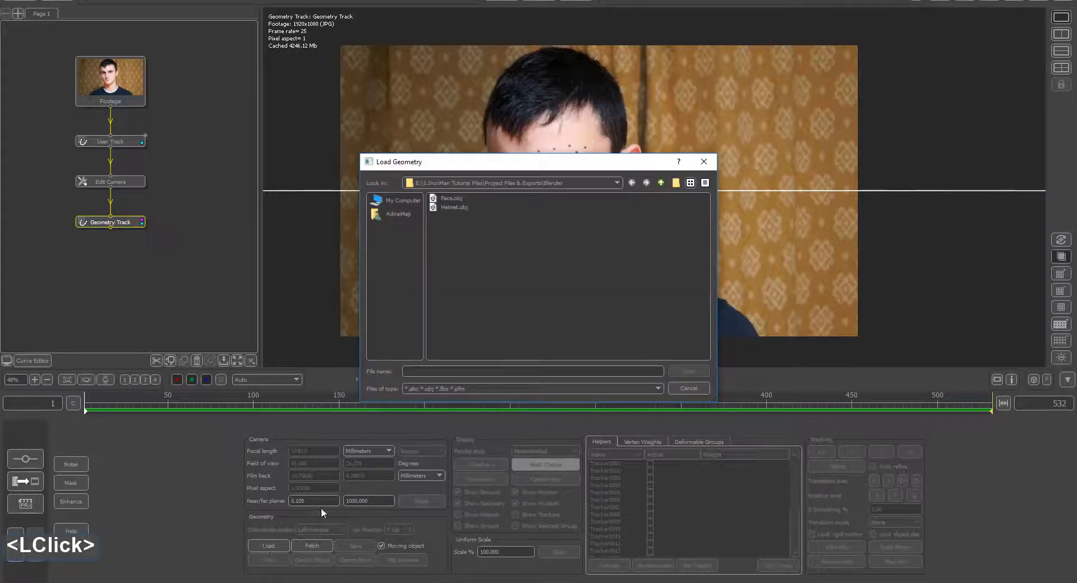
{"action": "left_click", "coordinate": [395, 200]}
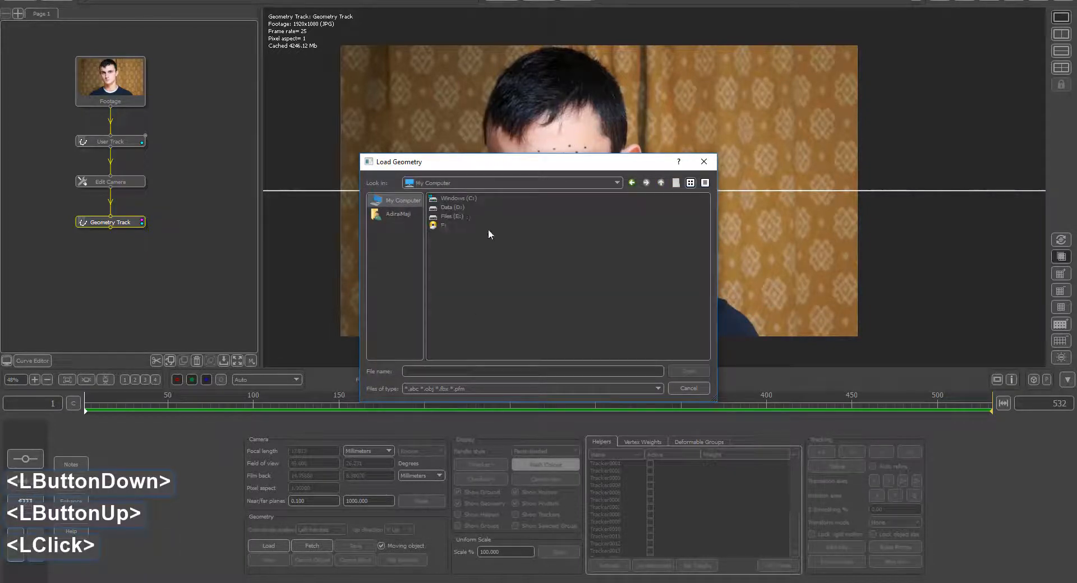
{"action": "double_click", "coordinate": [461, 217]}
{"action": "double_click", "coordinate": [459, 198]}
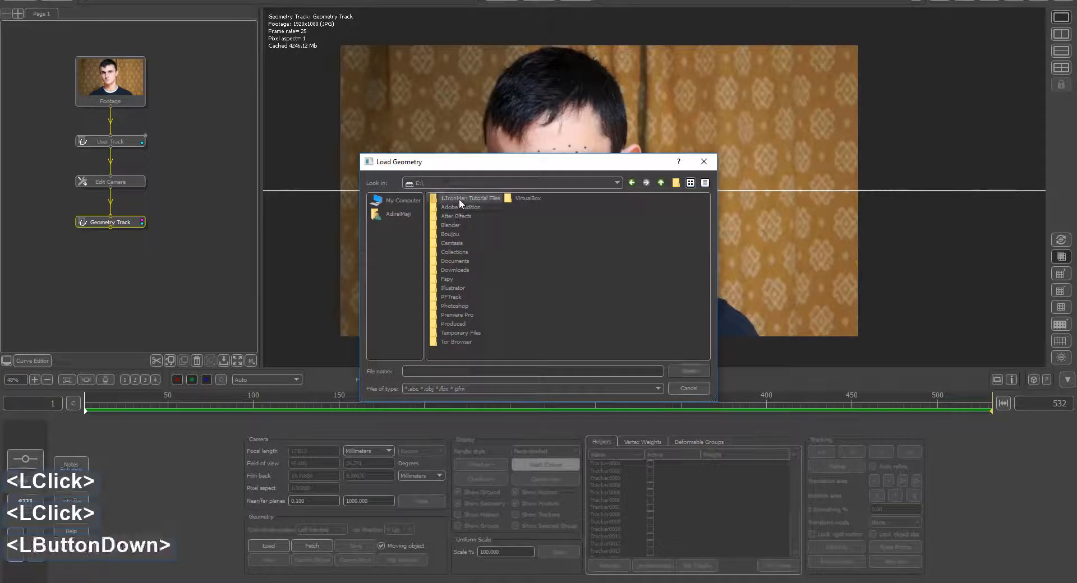
{"action": "double_click", "coordinate": [459, 204]}
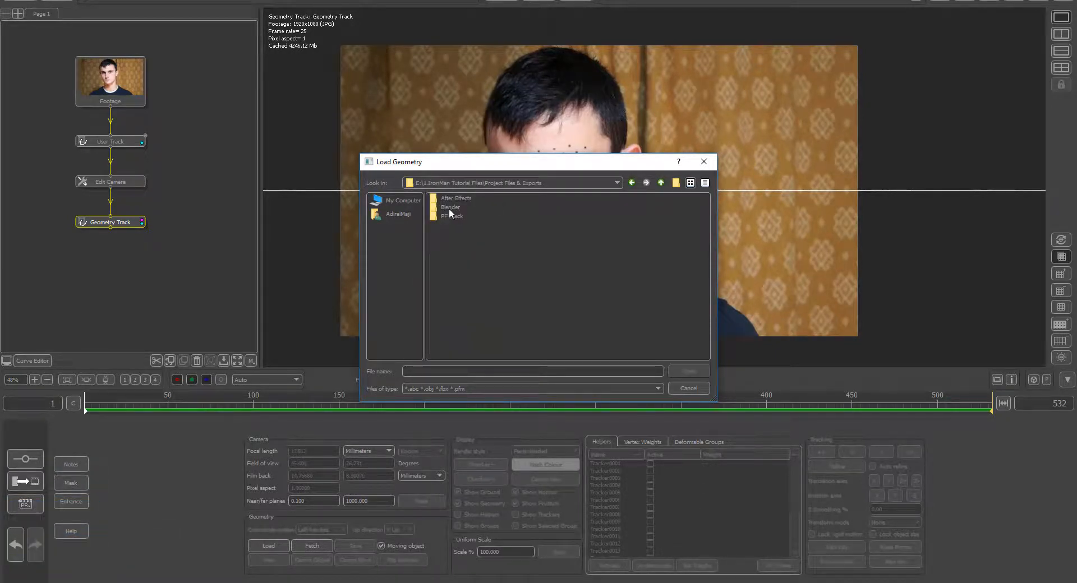
{"action": "double_click", "coordinate": [450, 207]}
{"action": "double_click", "coordinate": [450, 199]}
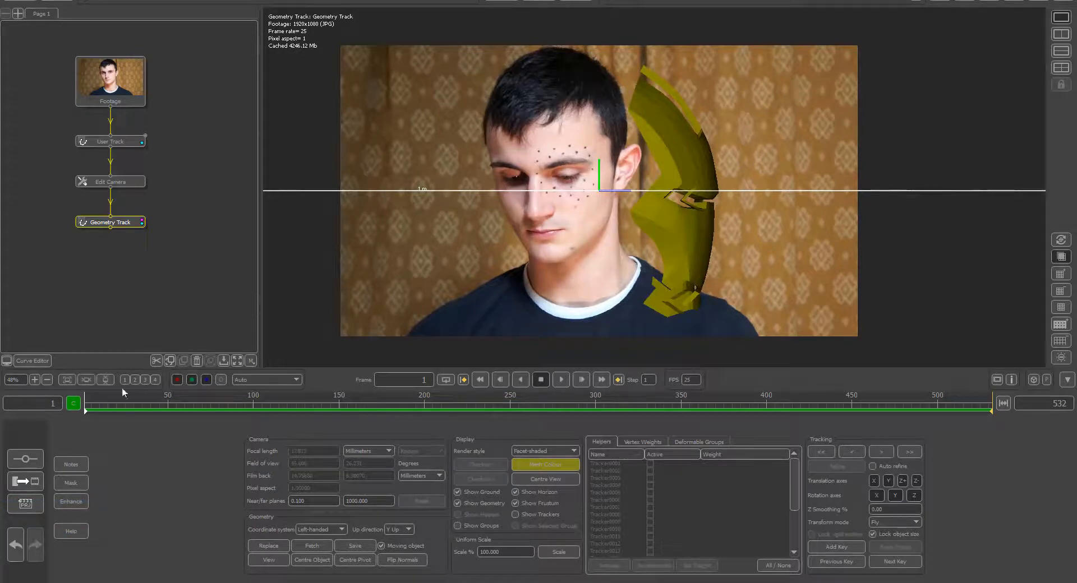
Bring the face mask into the camera's view facing the lens, and inspect it in a split camera and 3D layout
{"action": "left_click_drag", "start_coordinate": [86, 407], "coordinate": [67, 411]}
{"action": "left_click", "coordinate": [269, 561]}
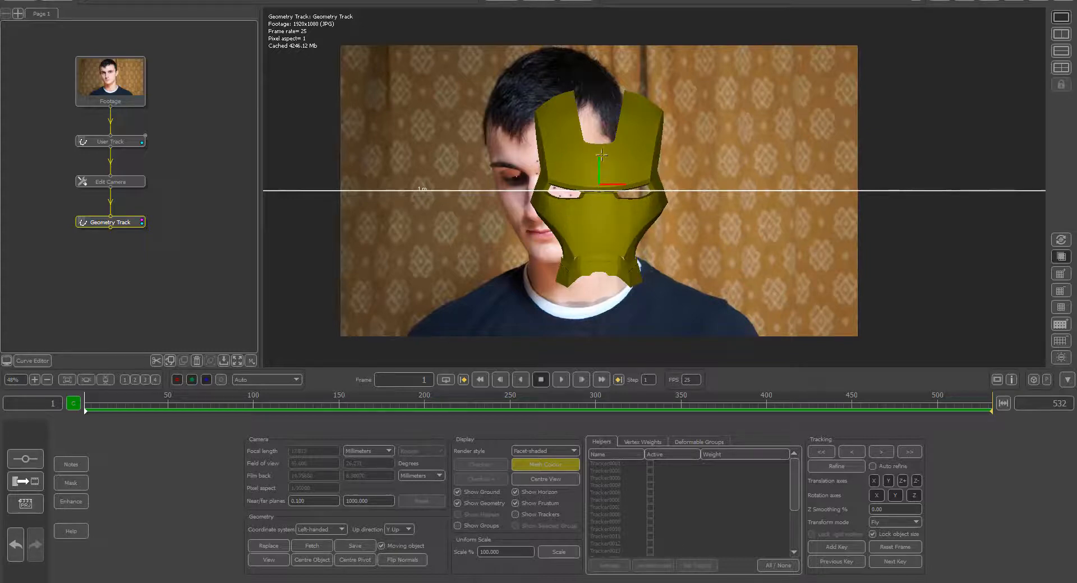
{"action": "left_click", "coordinate": [1060, 35]}
{"action": "left_click_drag", "start_coordinate": [946, 150], "coordinate": [868, 153]}
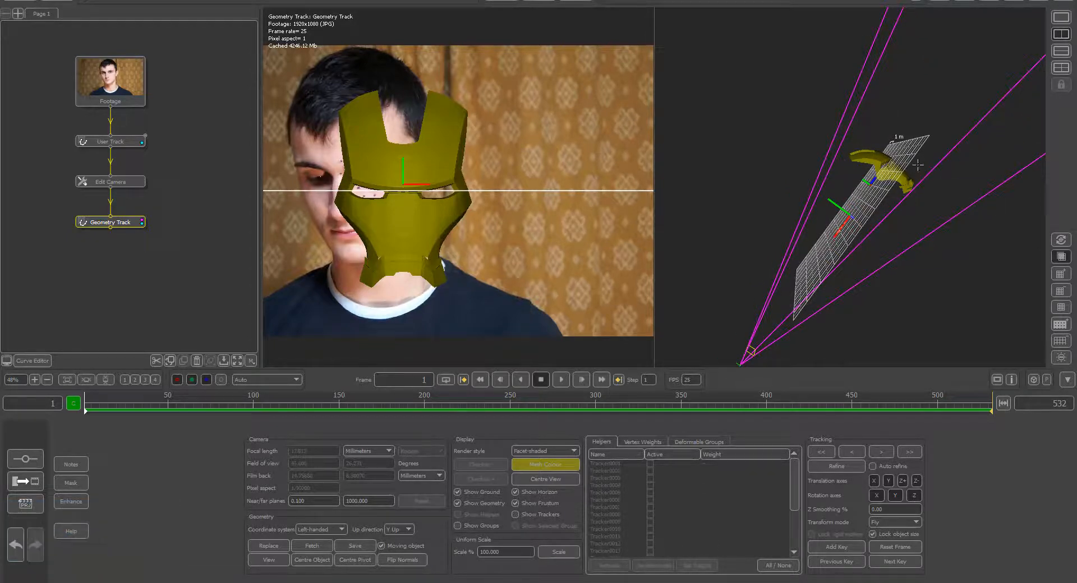
{"action": "left_click_drag", "start_coordinate": [810, 311], "coordinate": [953, 227]}
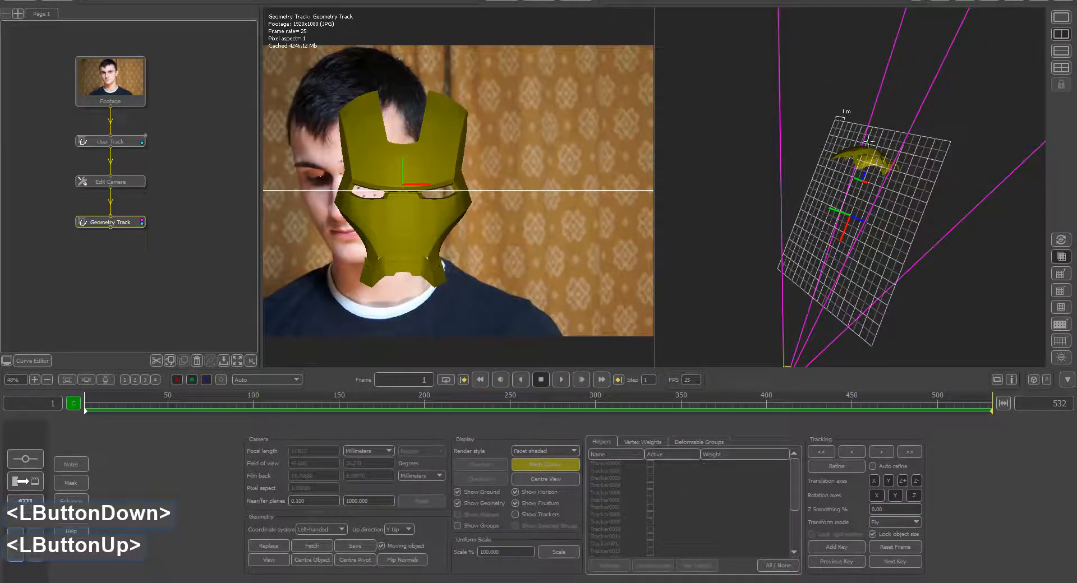
{"action": "left_click_drag", "start_coordinate": [897, 253], "coordinate": [702, 406]}
Display the face mask as wire-frame so the actor's face shows through it
{"action": "left_click", "coordinate": [562, 451]}
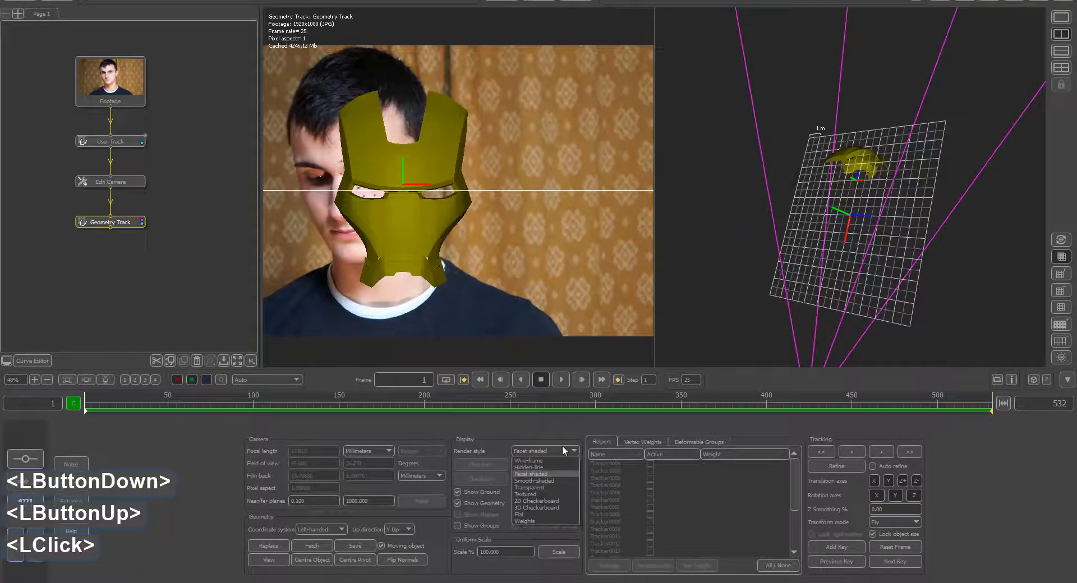
{"action": "left_click", "coordinate": [527, 460]}
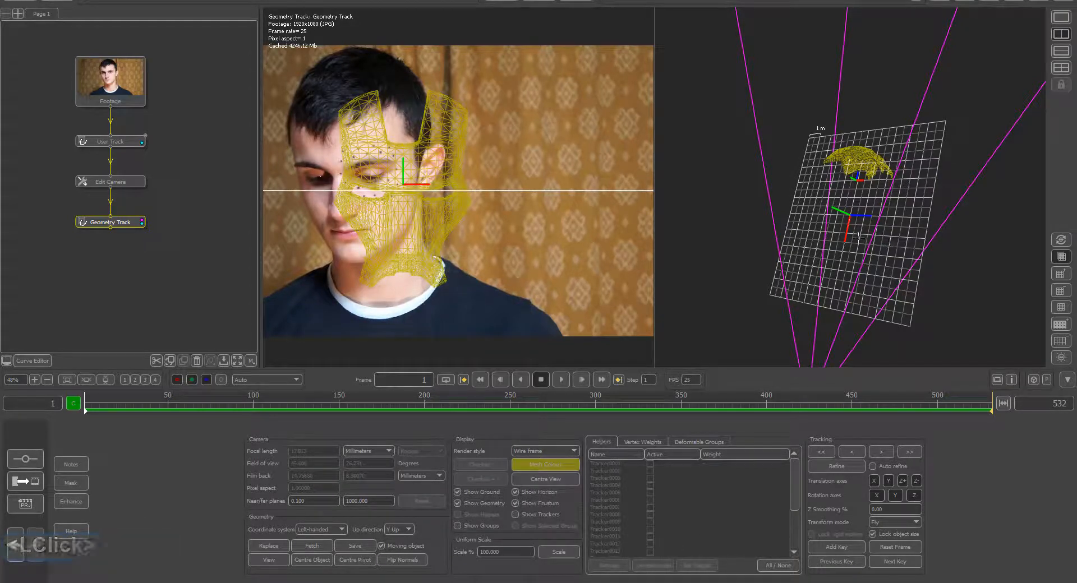
{"action": "left_click_drag", "start_coordinate": [859, 237], "coordinate": [941, 227]}
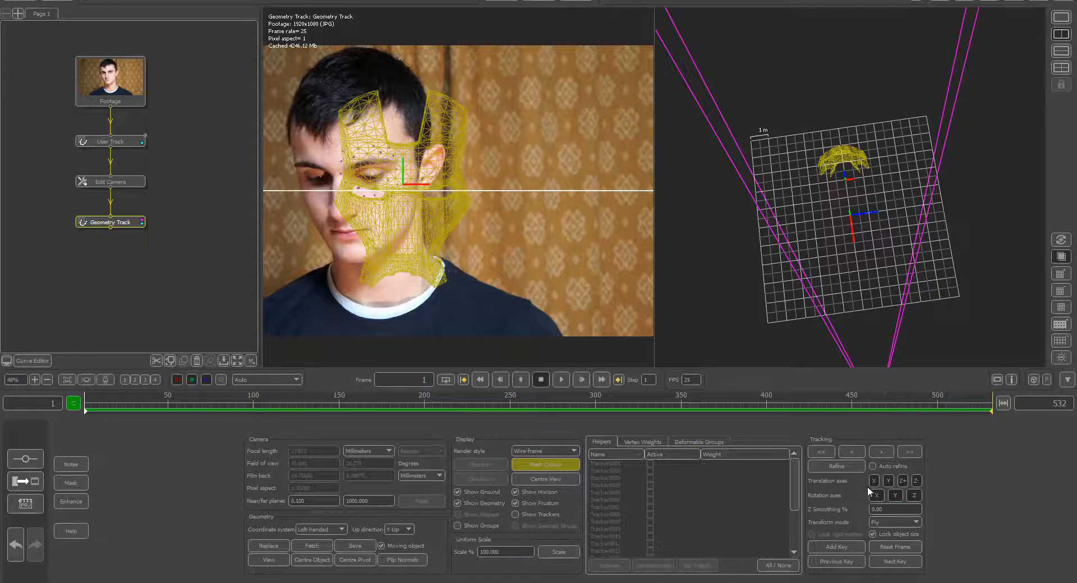
Rotate the face mask using the Rotate transform mode so it roughly matches the actor's head turn and downward tilt
{"action": "left_click", "coordinate": [893, 520]}
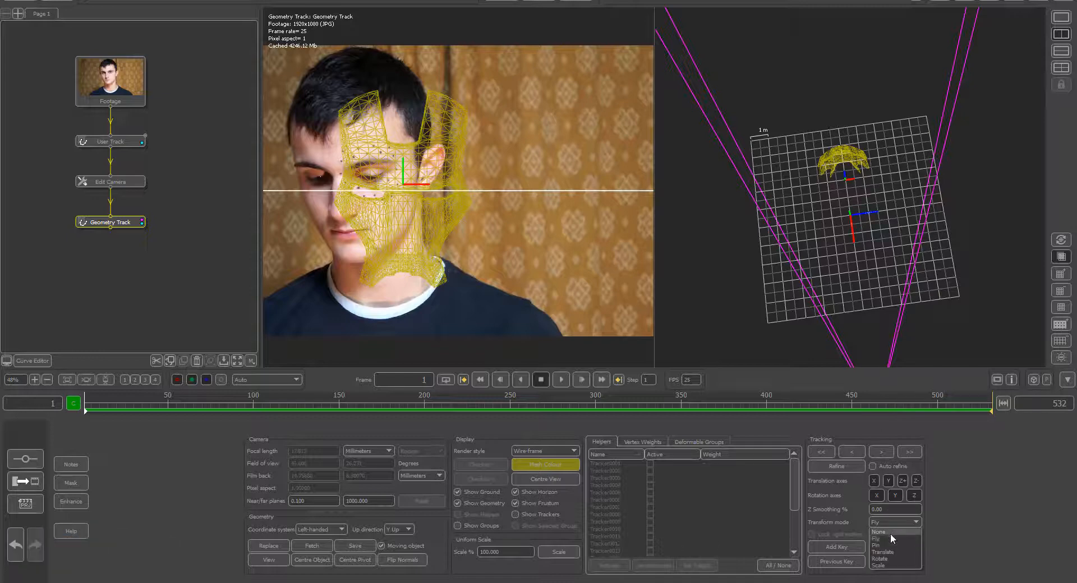
{"action": "left_click", "coordinate": [889, 558]}
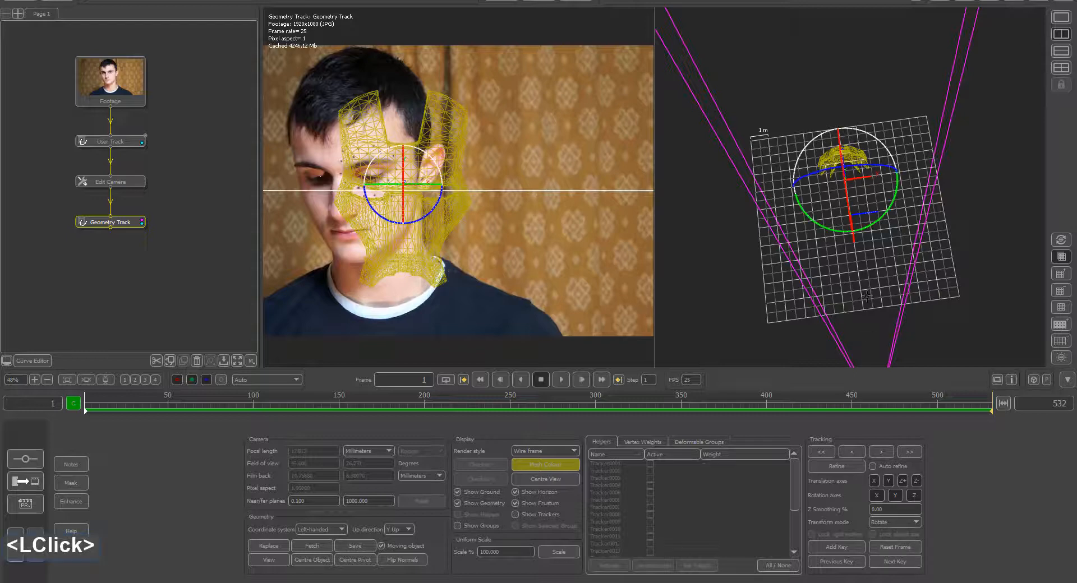
{"action": "left_click_drag", "start_coordinate": [866, 295], "coordinate": [869, 223]}
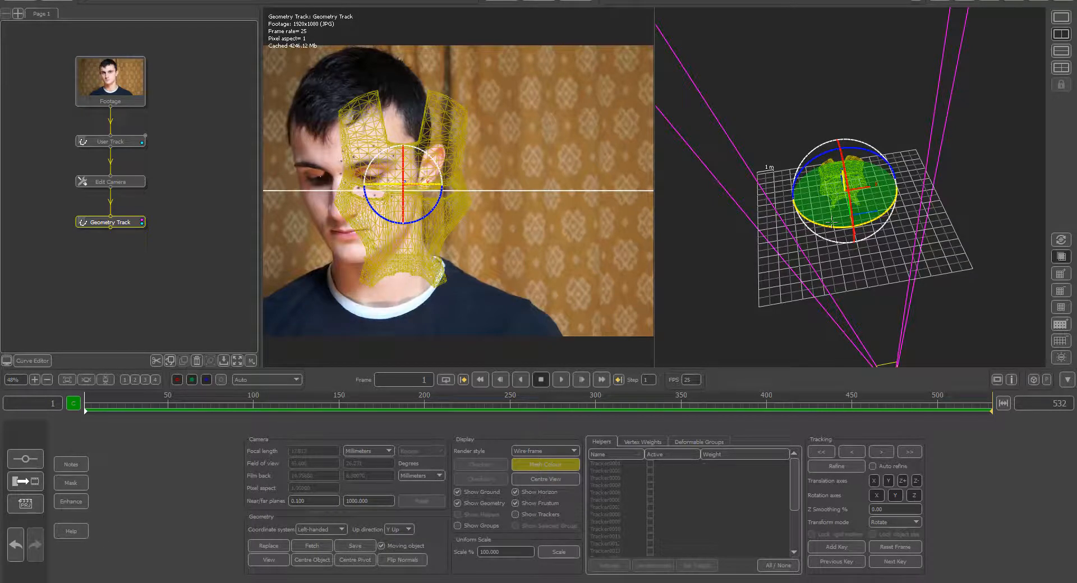
{"action": "left_click_drag", "start_coordinate": [832, 222], "coordinate": [897, 85]}
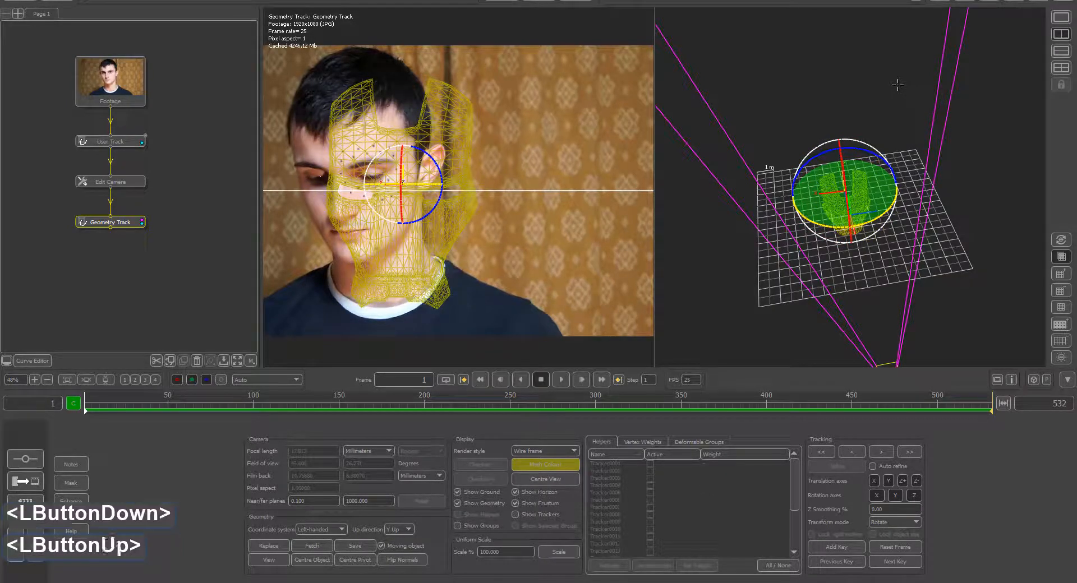
{"action": "left_click_drag", "start_coordinate": [876, 218], "coordinate": [877, 221]}
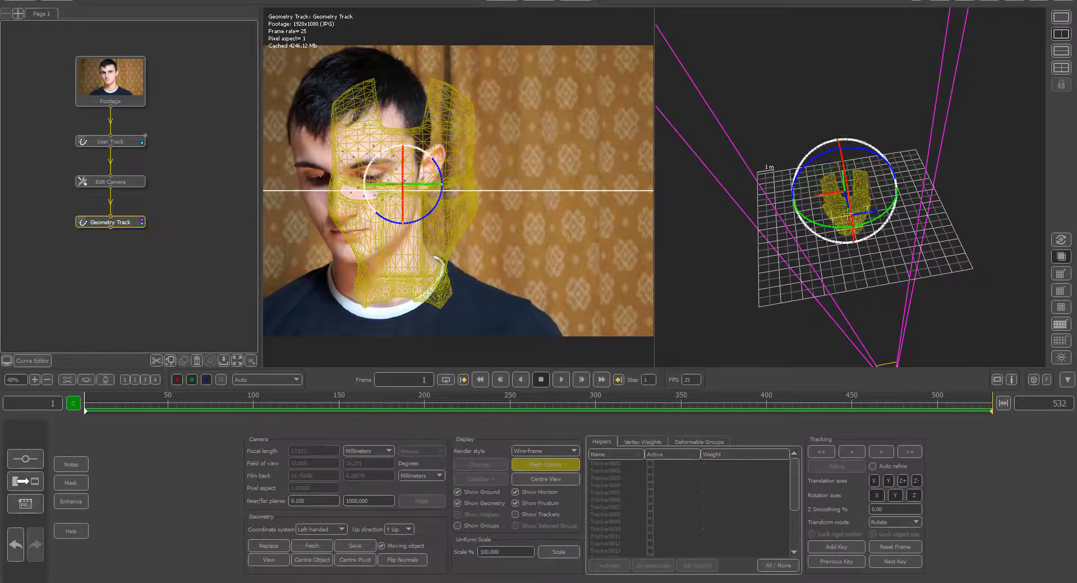
{"action": "left_click_drag", "start_coordinate": [851, 205], "coordinate": [316, 390]}
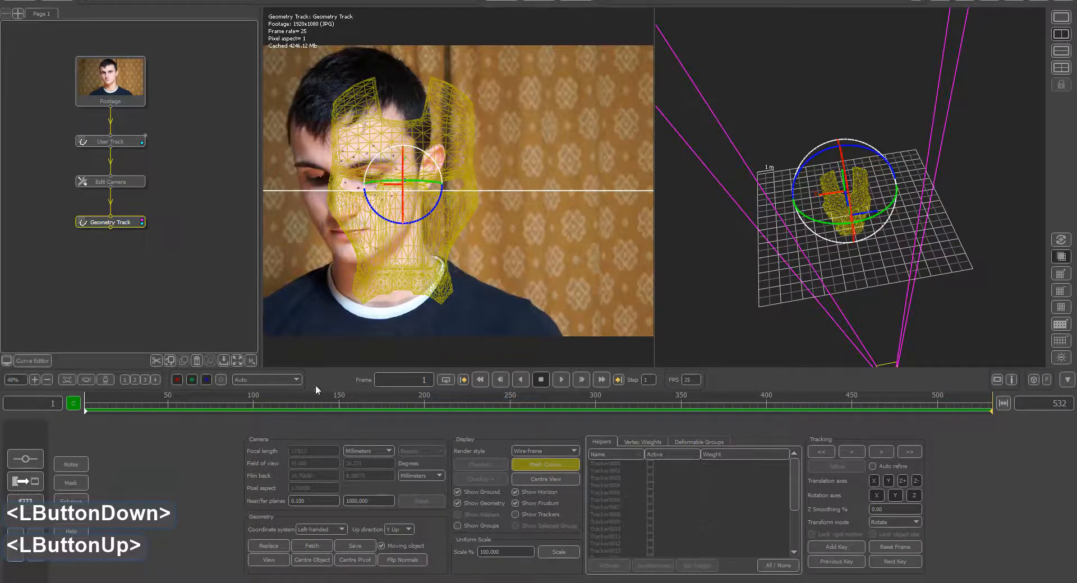
Refine the mask's sideways tilt and turn against the actor's head at frame 1
{"action": "left_click", "coordinate": [85, 407]}
{"action": "left_click", "coordinate": [88, 408]}
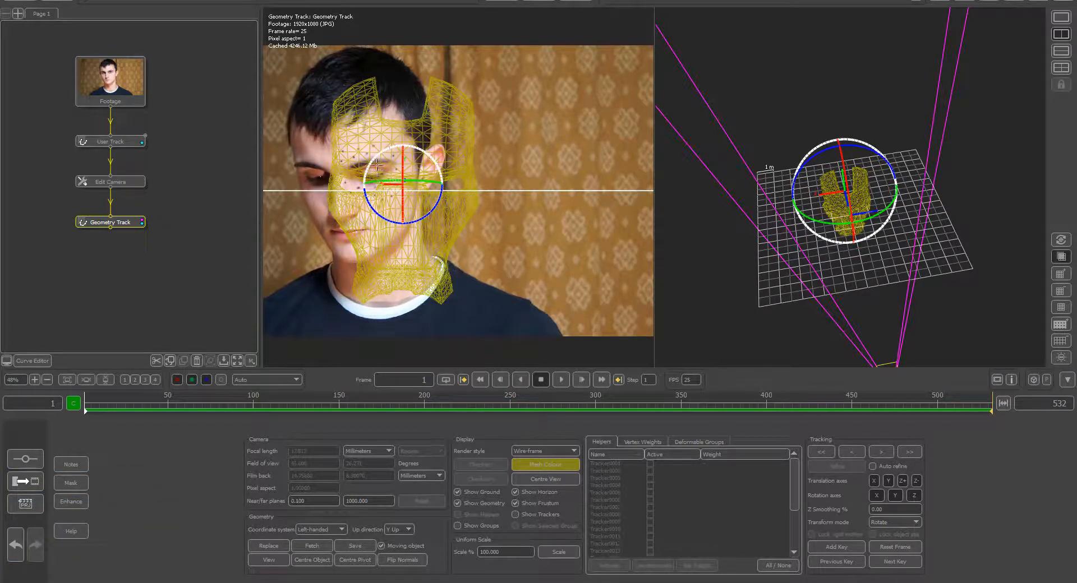
{"action": "left_click_drag", "start_coordinate": [377, 165], "coordinate": [398, 178]}
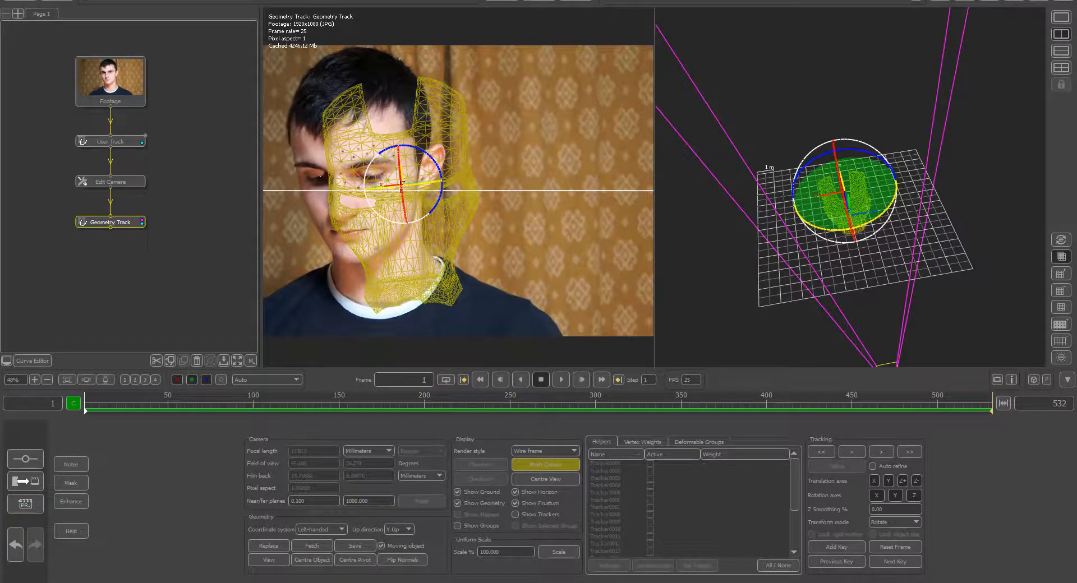
{"action": "left_click_drag", "start_coordinate": [436, 177], "coordinate": [439, 171]}
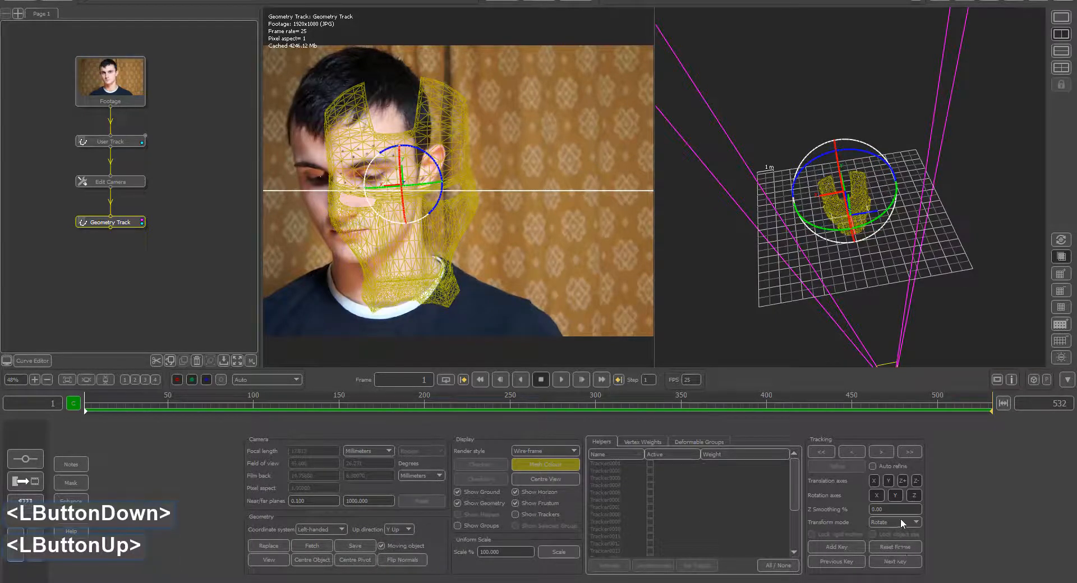
Translate the face mask over the actor's face, lining it up with the eyes, nose and chin
{"action": "left_click", "coordinate": [900, 518]}
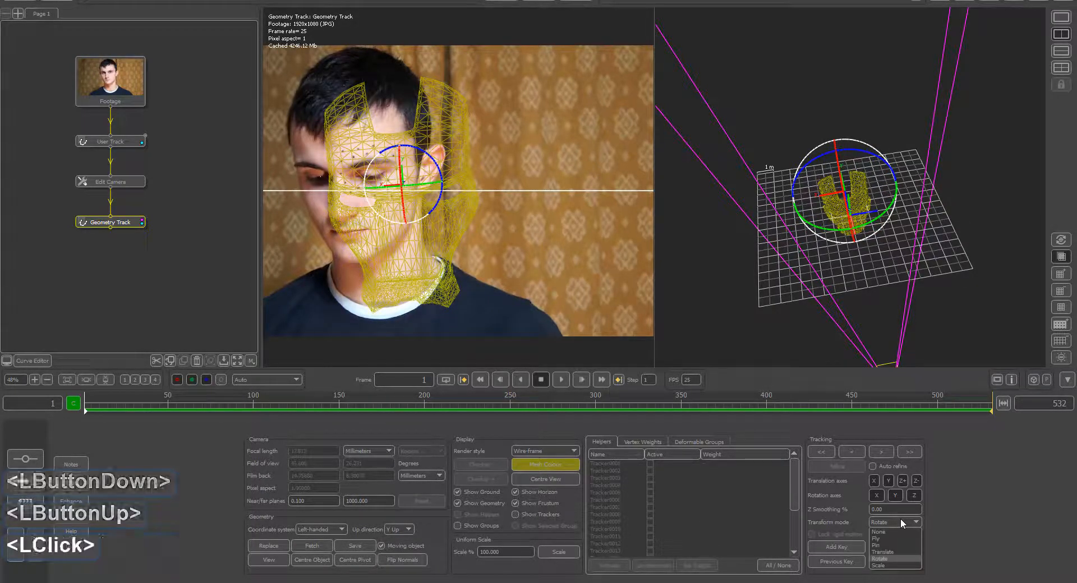
{"action": "left_click", "coordinate": [894, 554]}
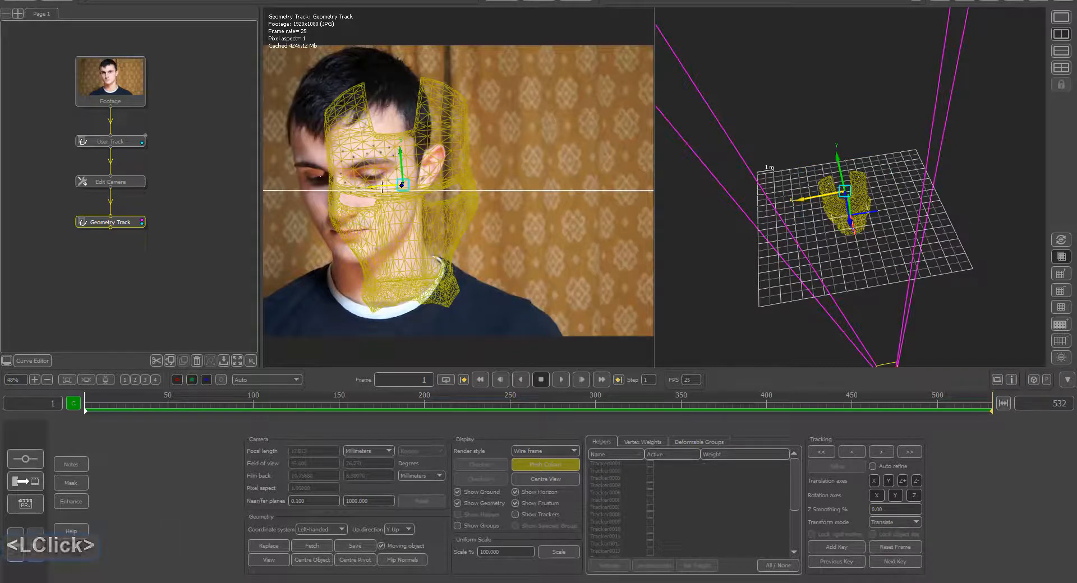
{"action": "left_click_drag", "start_coordinate": [358, 187], "coordinate": [331, 183]}
{"action": "left_click_drag", "start_coordinate": [773, 150], "coordinate": [808, 124]}
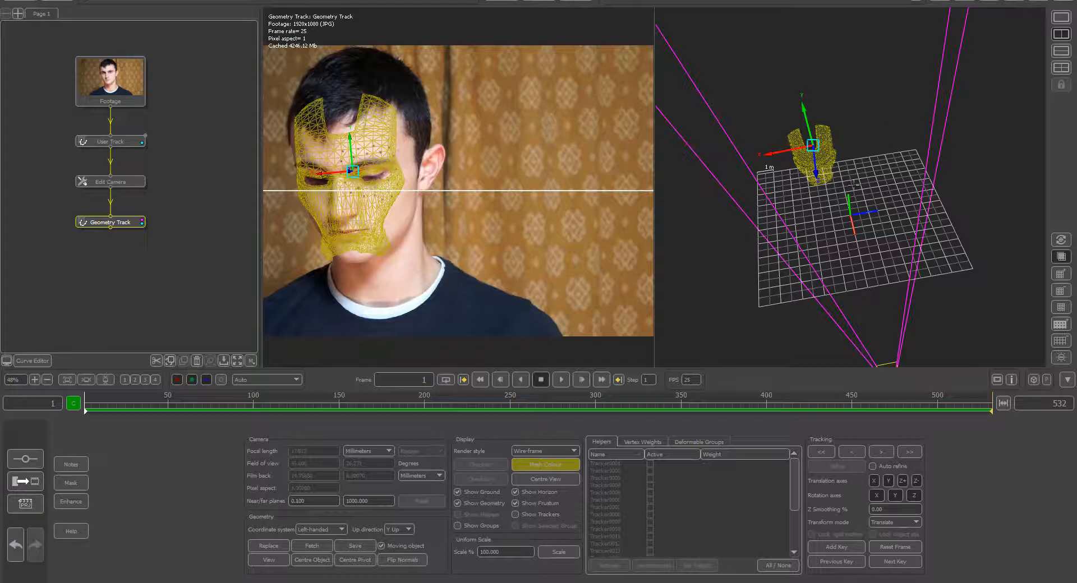
Turn the mask slightly about its vertical axis to follow the direction the actor's face points
{"action": "left_click", "coordinate": [893, 520]}
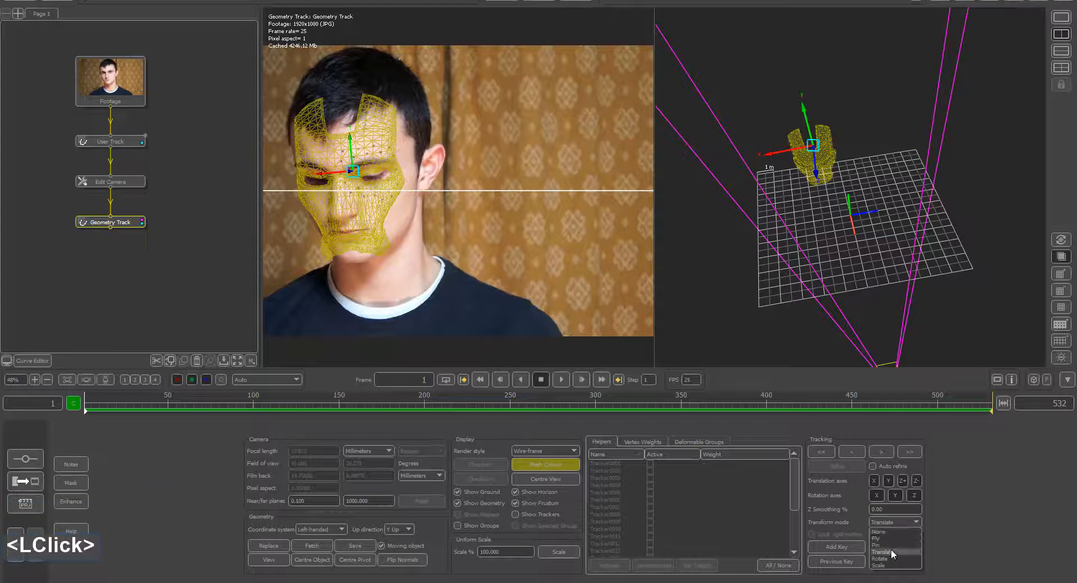
{"action": "left_click", "coordinate": [891, 550]}
{"action": "left_click_drag", "start_coordinate": [839, 159], "coordinate": [841, 155]}
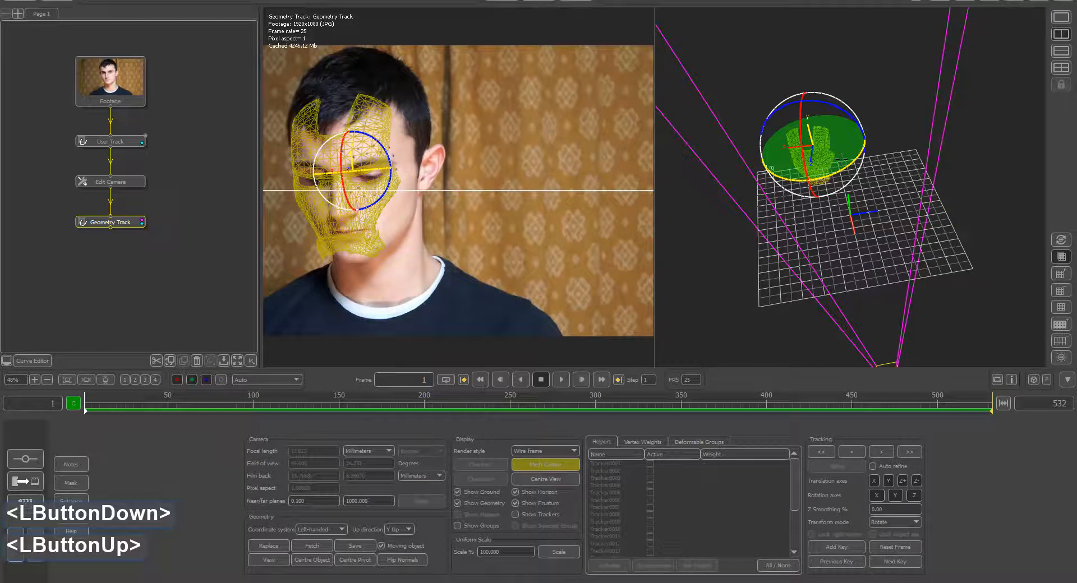
Fine-tune the mask's horizontal and vertical position on the actor's face with the Translate transform mode
{"action": "left_click", "coordinate": [889, 519]}
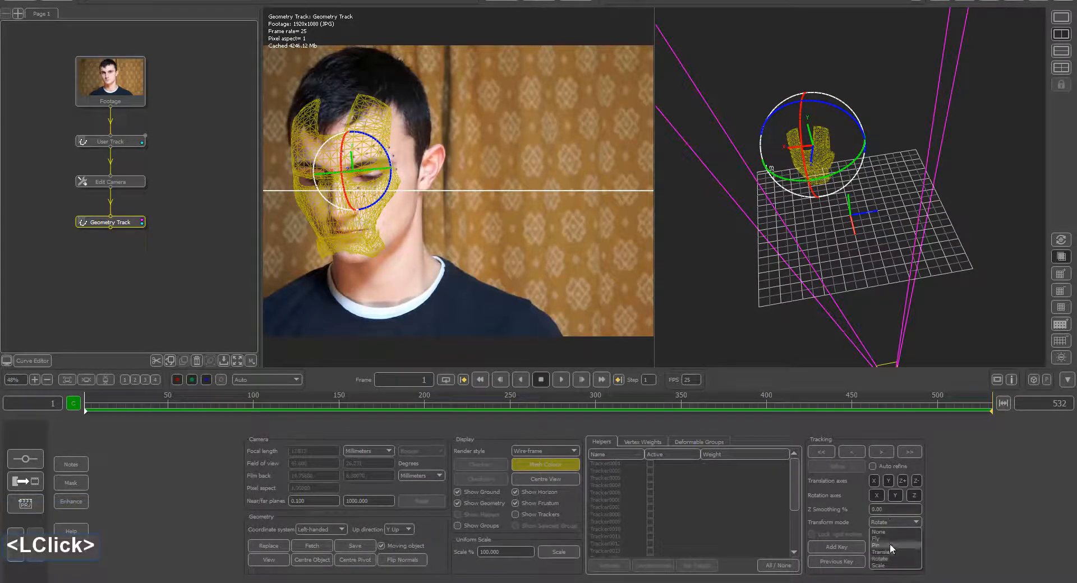
{"action": "left_click", "coordinate": [890, 547]}
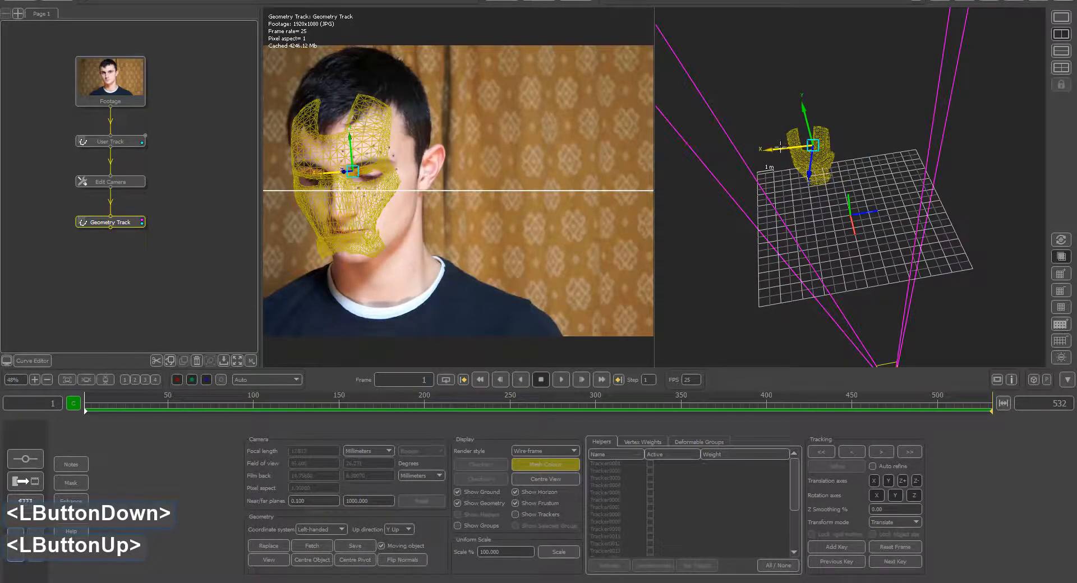
{"action": "mouse_move", "coordinate": [780, 148]}
{"action": "left_mouse_down"}
{"action": "mouse_move", "coordinate": [810, 175]}
{"action": "mouse_move", "coordinate": [779, 152]}
{"action": "left_mouse_up"}
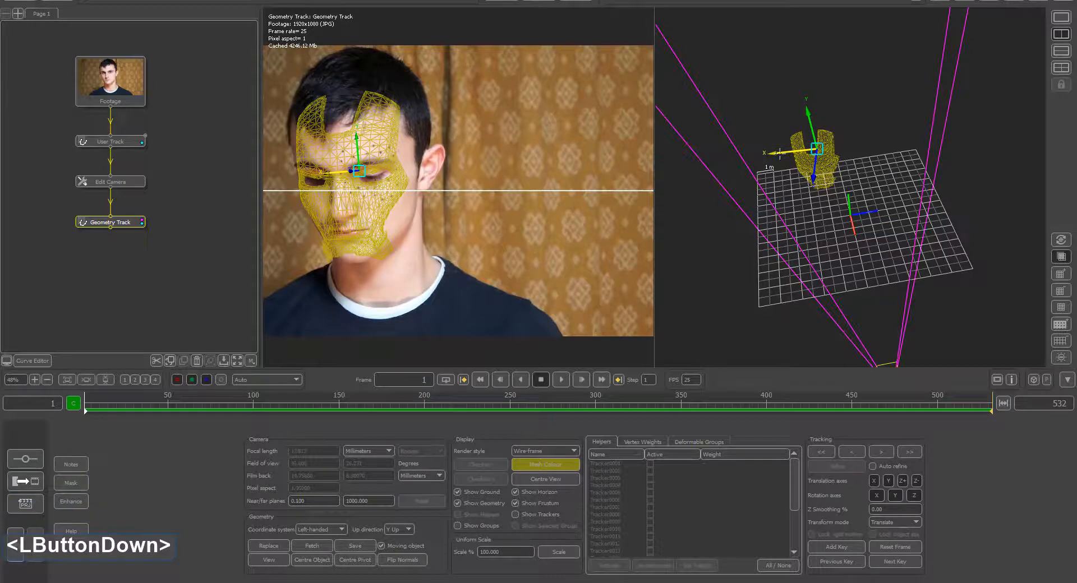
{"action": "left_click_drag", "start_coordinate": [779, 151], "coordinate": [778, 152]}
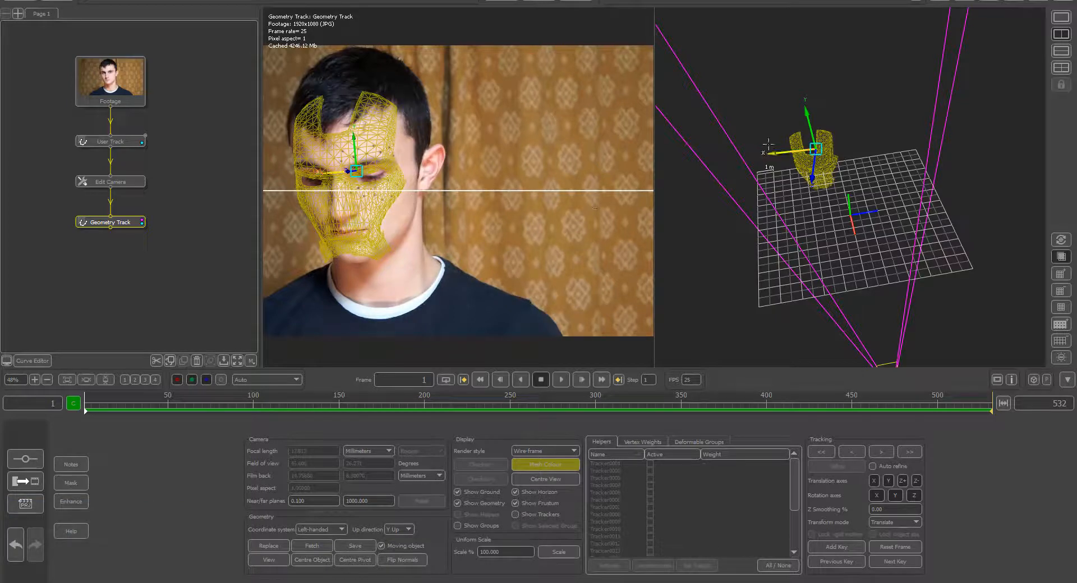
{"action": "mouse_move", "coordinate": [804, 113]}
{"action": "left_mouse_down"}
{"action": "mouse_move", "coordinate": [785, 149]}
{"action": "mouse_move", "coordinate": [809, 126]}
{"action": "left_mouse_up"}
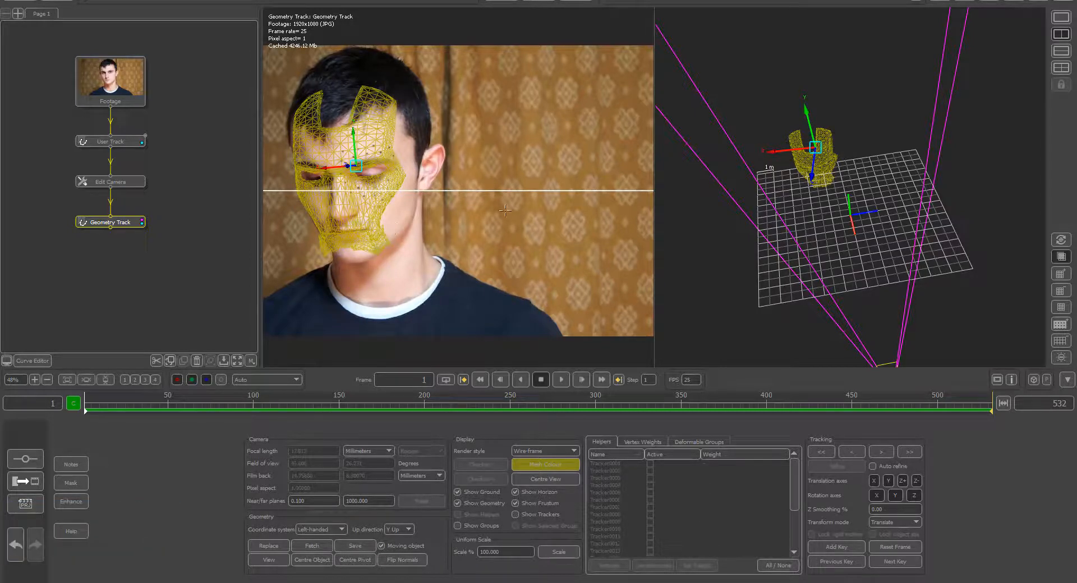
{"action": "left_click_drag", "start_coordinate": [790, 152], "coordinate": [789, 154]}
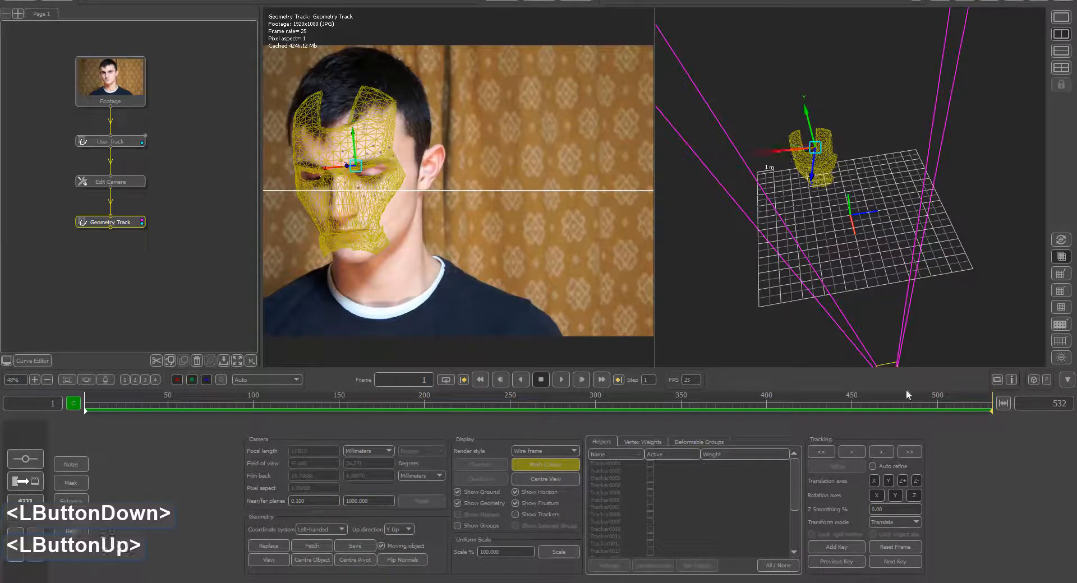
Rotate the mask slightly at frame 1 with the Rotate transform mode
{"action": "left_click", "coordinate": [891, 522]}
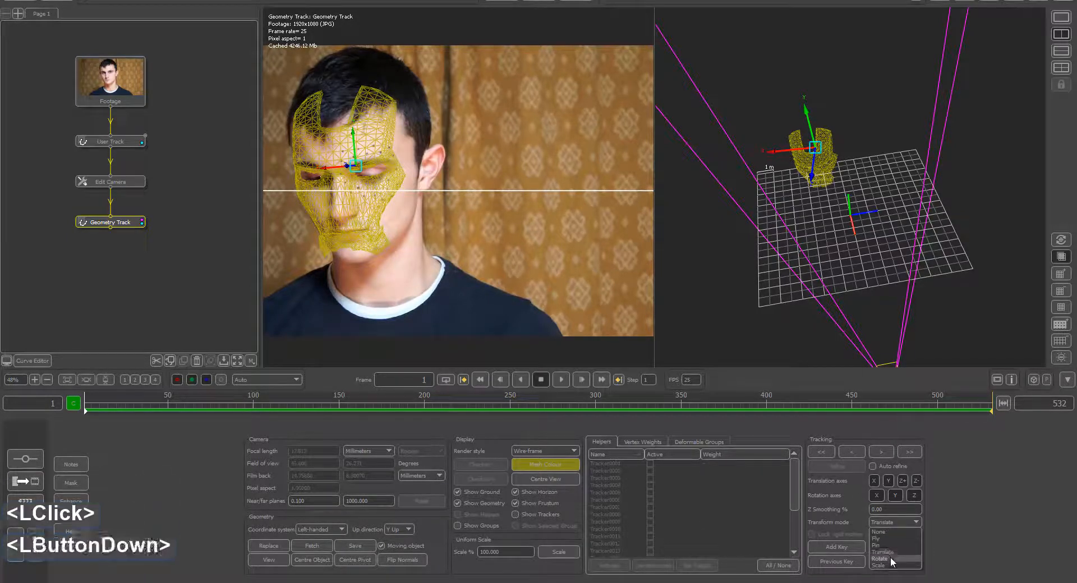
{"action": "left_click", "coordinate": [887, 542]}
{"action": "left_click_drag", "start_coordinate": [789, 180], "coordinate": [785, 178]}
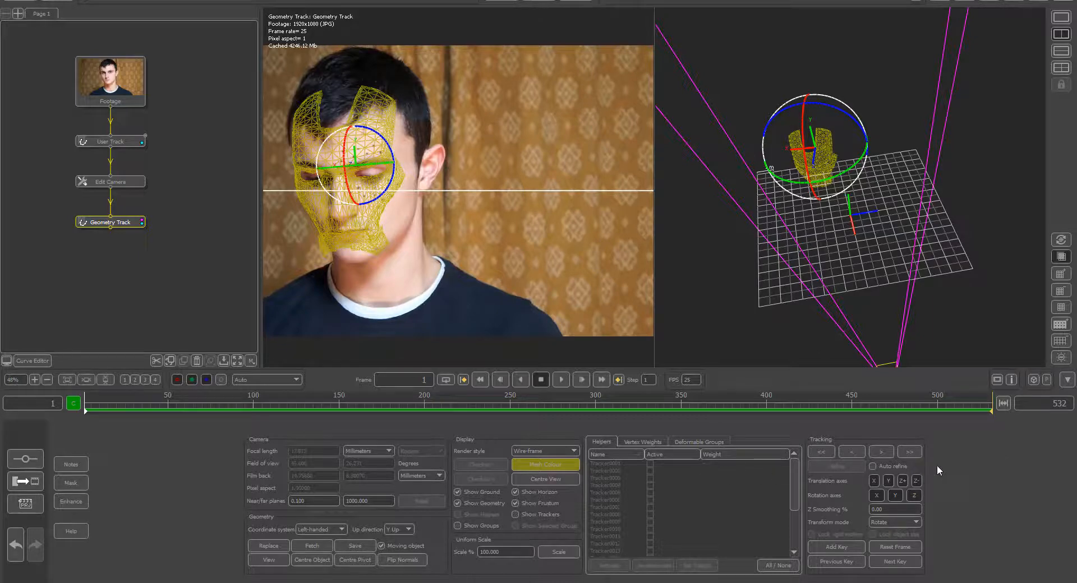
Select all the user trackers in the helpers list and activate them for the geometry track
{"action": "left_click", "coordinate": [621, 493]}
{"action": "left_click", "coordinate": [613, 471]}
{"action": "scroll", "coordinate": [617, 504], "scroll_direction": "down", "scroll_amount": 3}
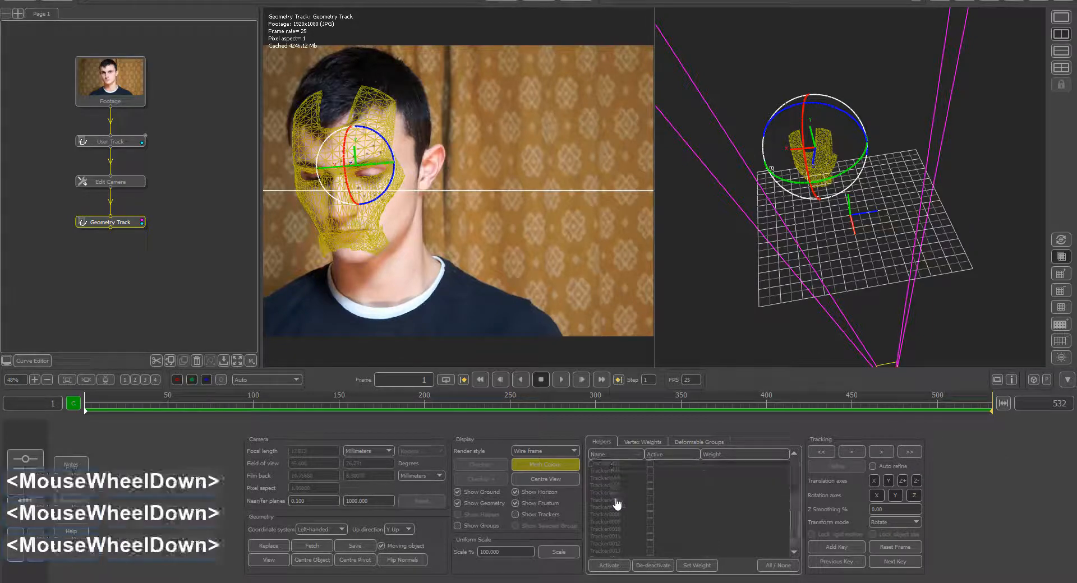
{"action": "scroll", "coordinate": [619, 546], "scroll_direction": "up", "scroll_amount": 3}
{"action": "left_click", "coordinate": [619, 465]}
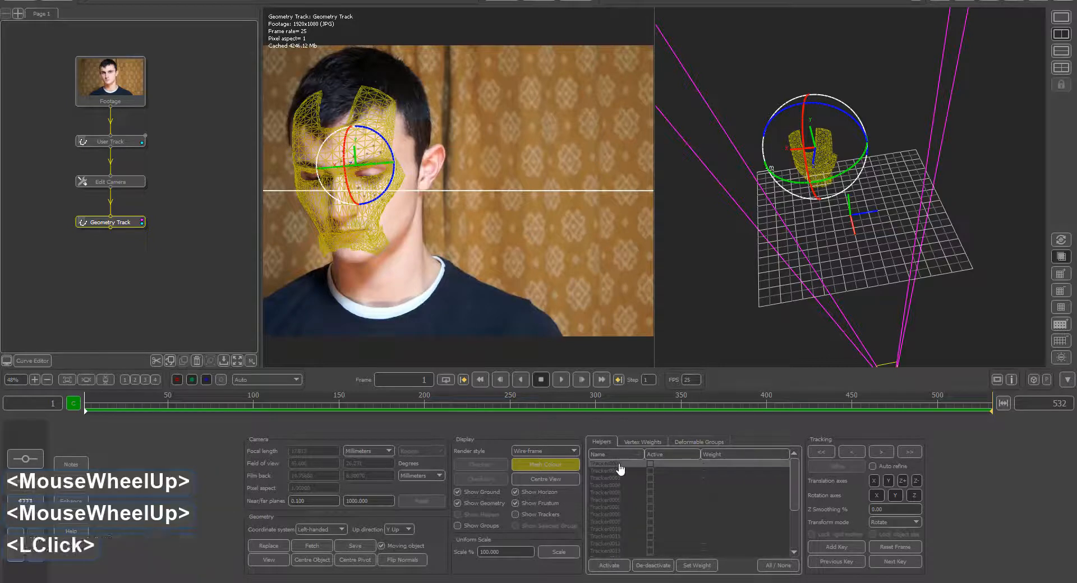
{"action": "key", "text": "ctrl+a"}
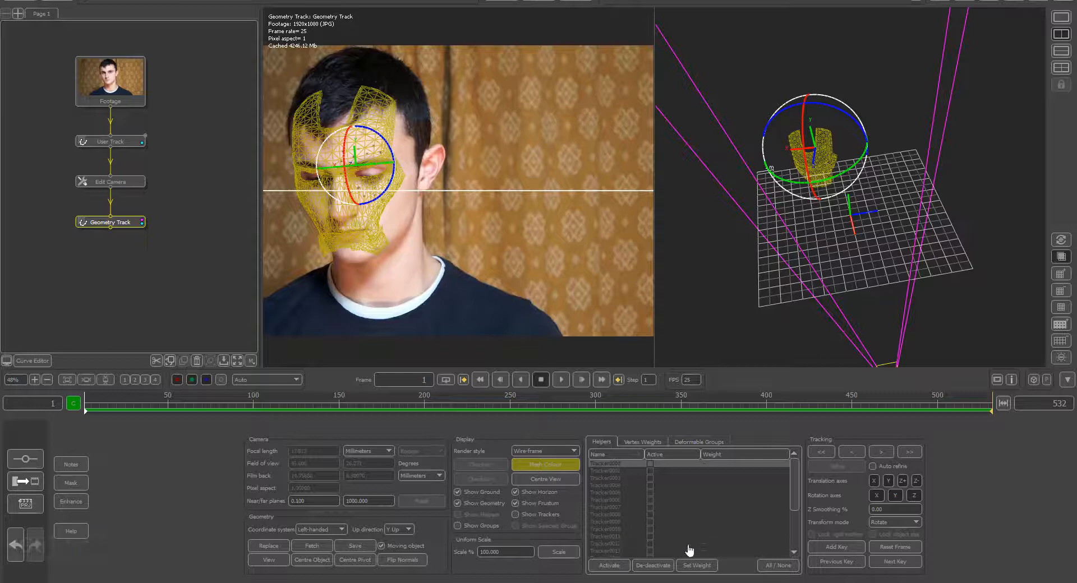
{"action": "left_click", "coordinate": [778, 566]}
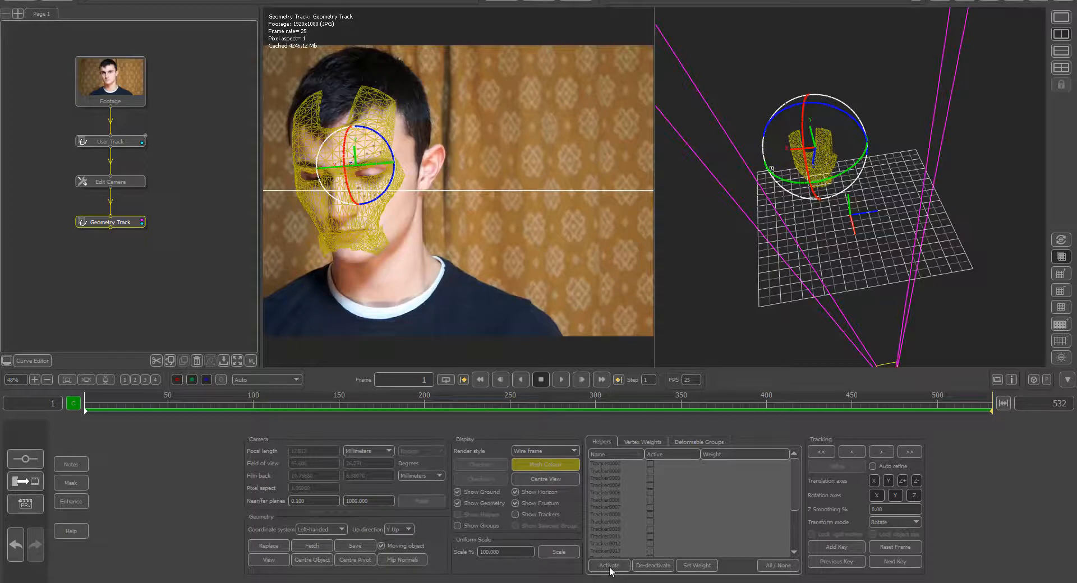
{"action": "left_click", "coordinate": [782, 566]}
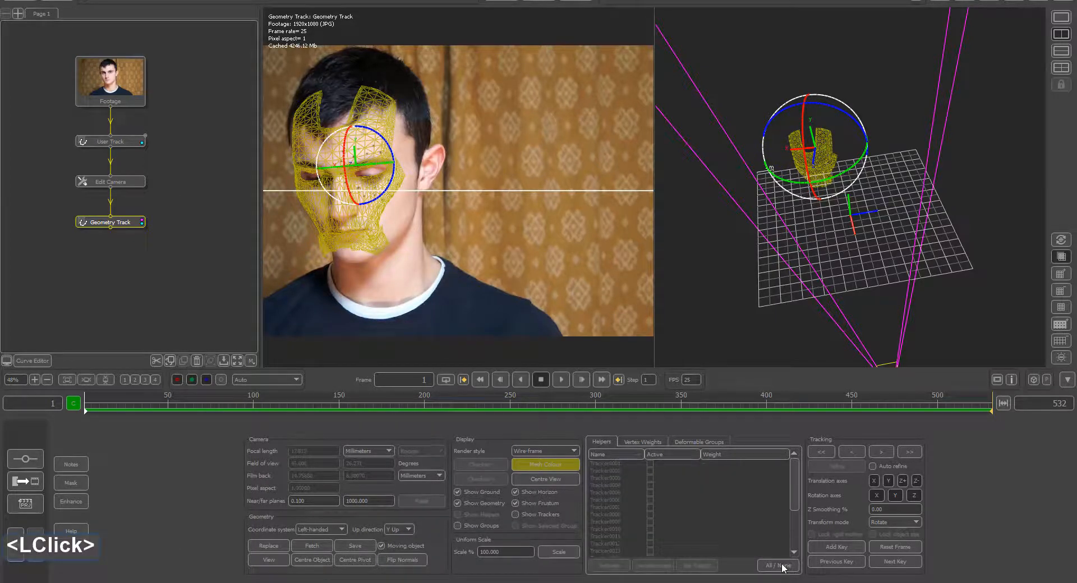
{"action": "left_click", "coordinate": [782, 566]}
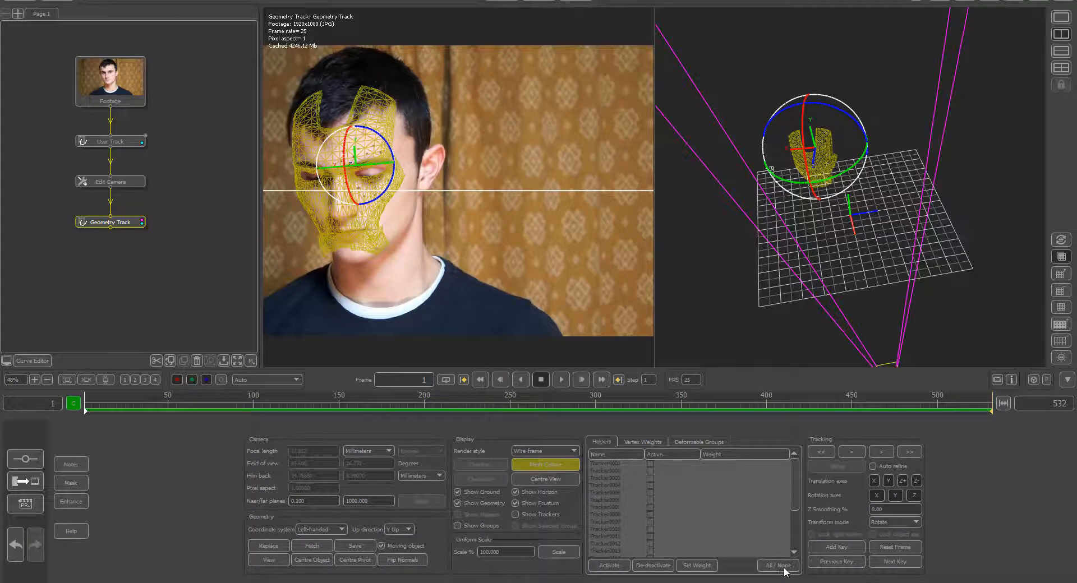
{"action": "left_click", "coordinate": [600, 567]}
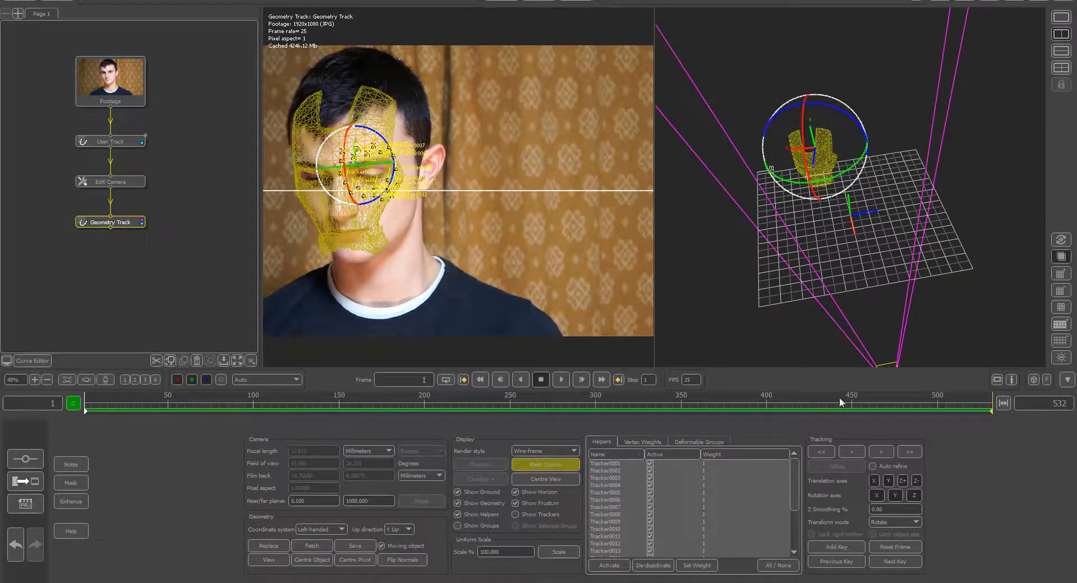
Track the mask forward from frame 1, stop at frame 37, and translate it upward there to realign it with the face
{"action": "left_click", "coordinate": [916, 452]}
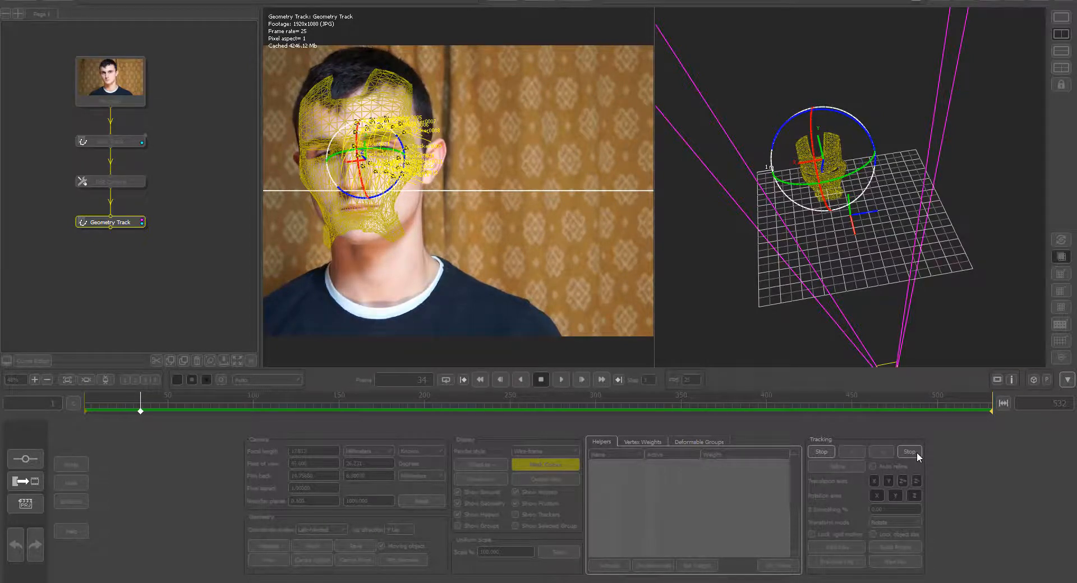
{"action": "left_click", "coordinate": [916, 451]}
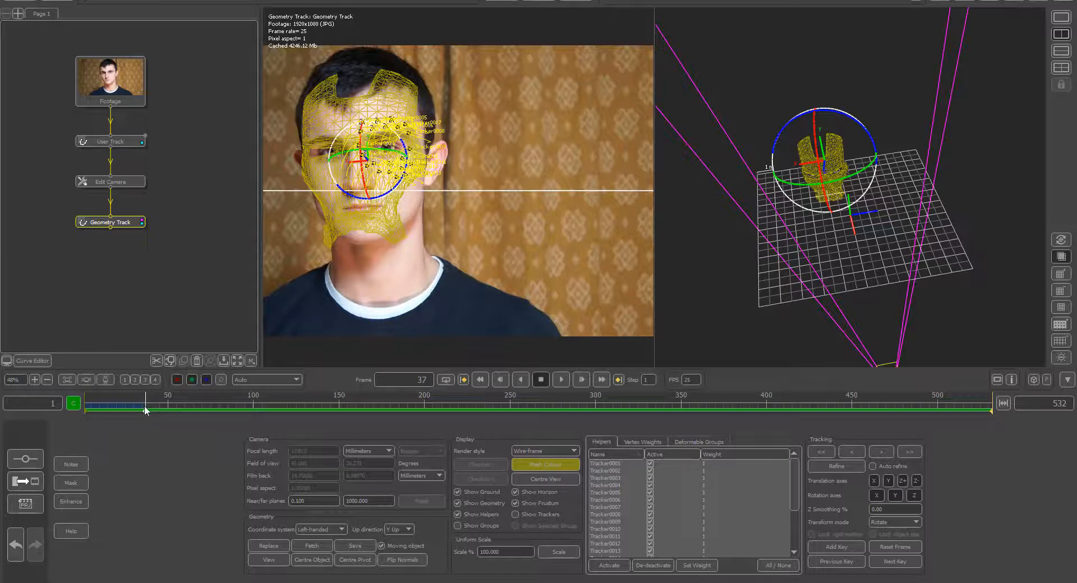
{"action": "left_click", "coordinate": [890, 523]}
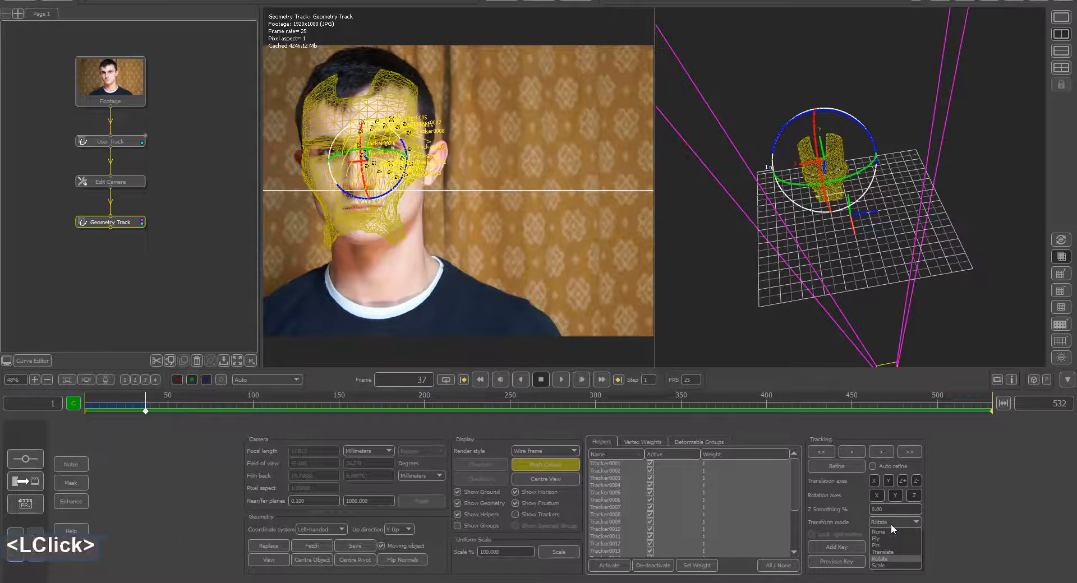
{"action": "left_click", "coordinate": [888, 551]}
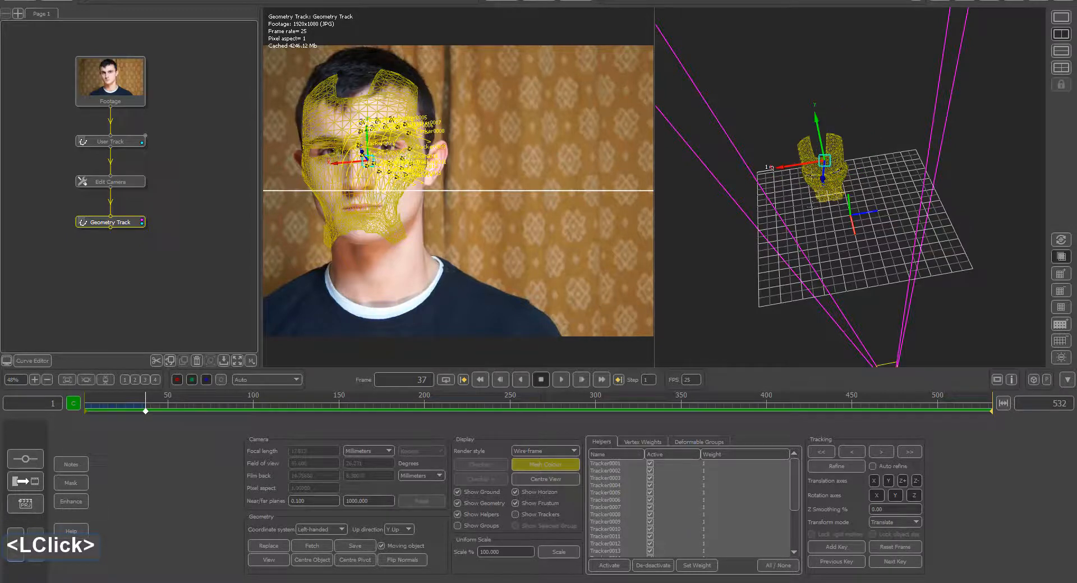
{"action": "left_click_drag", "start_coordinate": [816, 141], "coordinate": [817, 136]}
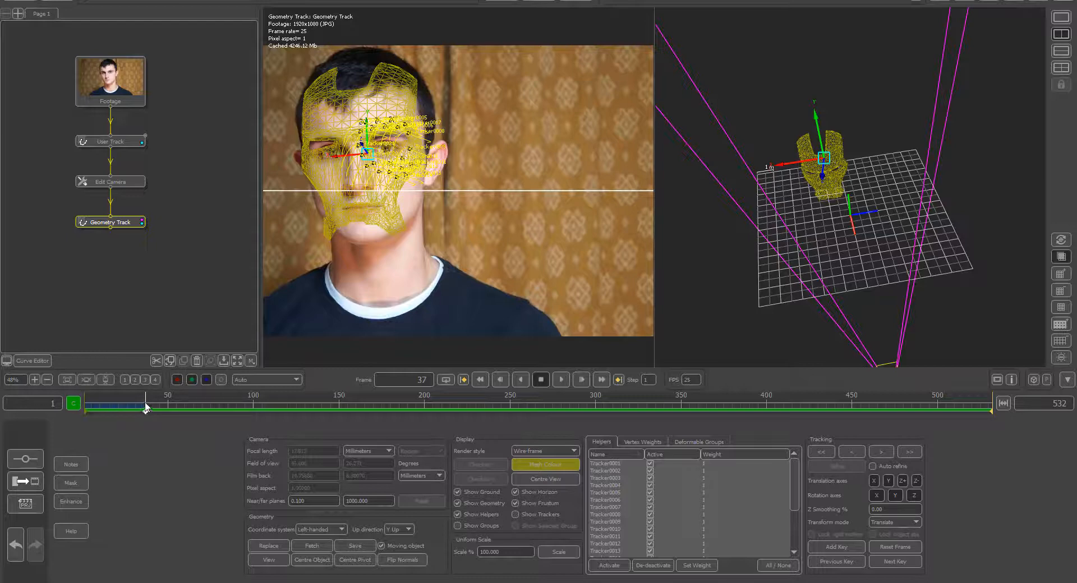
Refine the tracked motion from frame 17 and check the mask's fit up to frame 37
{"action": "left_click_drag", "start_coordinate": [145, 406], "coordinate": [112, 407]}
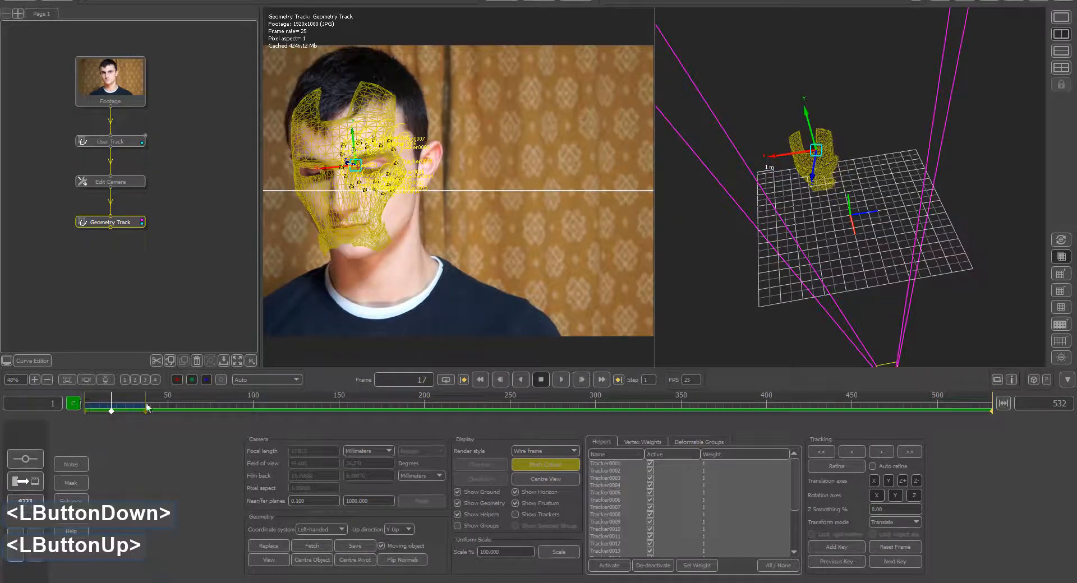
{"action": "left_click", "coordinate": [834, 466]}
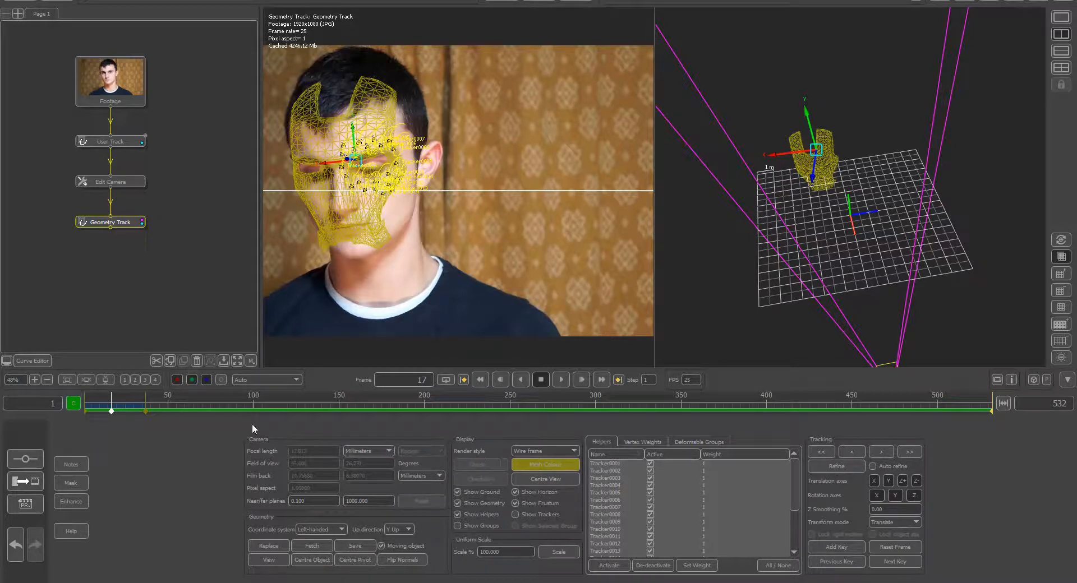
{"action": "left_click_drag", "start_coordinate": [119, 409], "coordinate": [145, 413]}
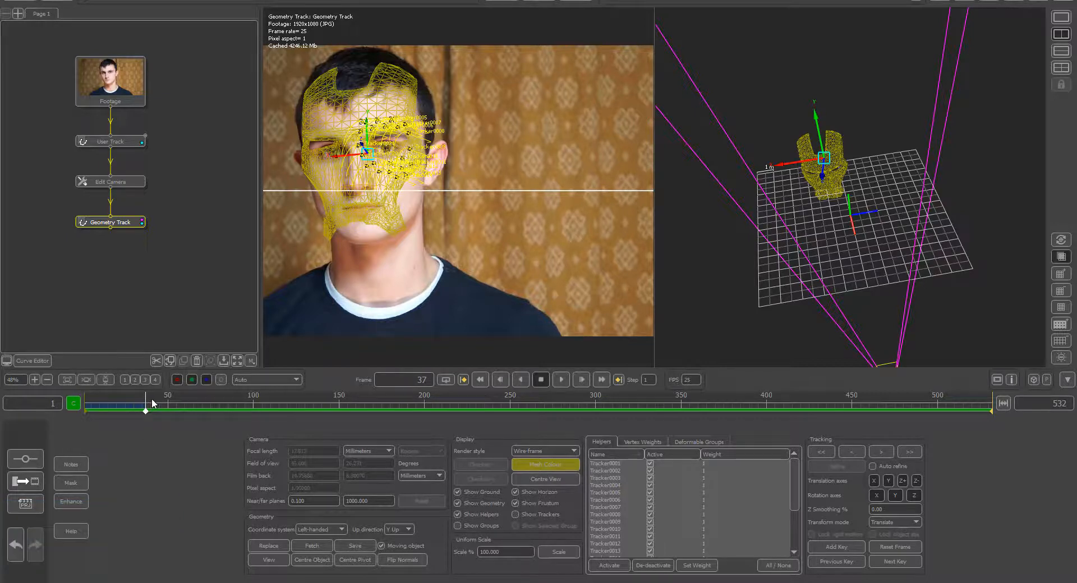
Continue tracking the mask forward in passes from frame 37 to frame 532, refining the solved section along the way
{"action": "left_click", "coordinate": [914, 450]}
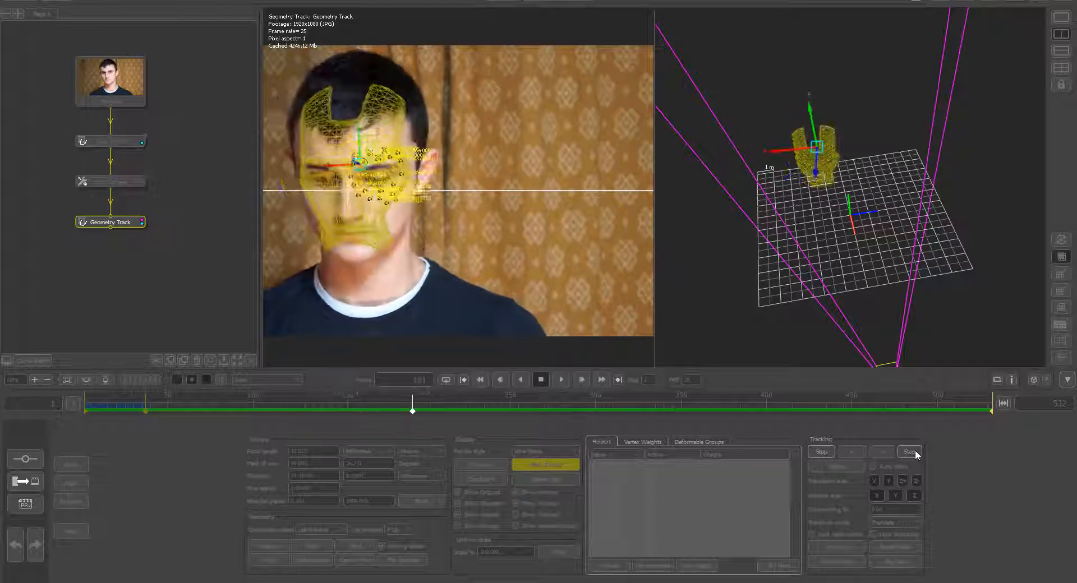
{"action": "left_click", "coordinate": [913, 450]}
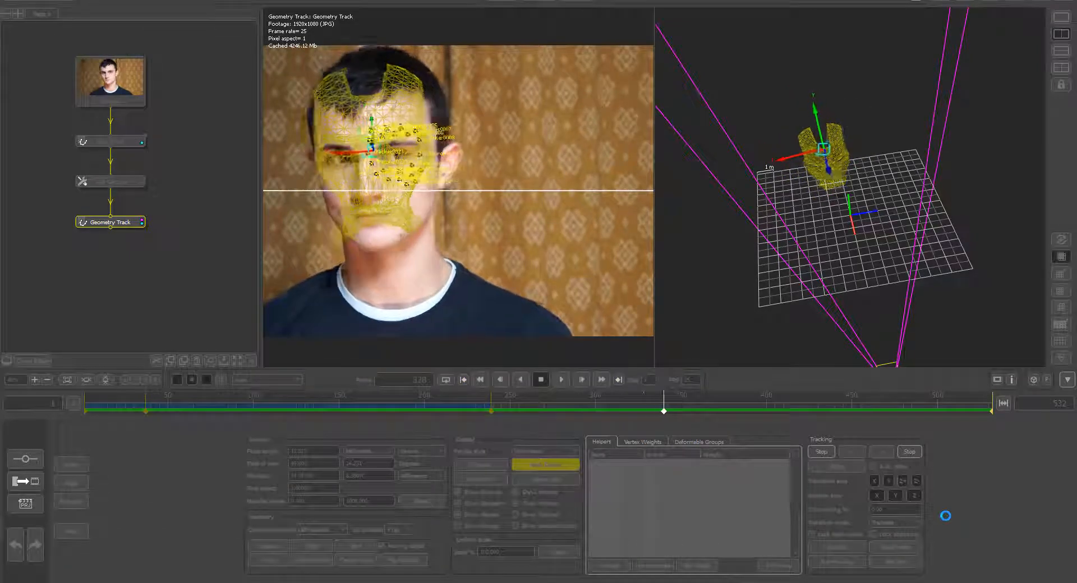
{"action": "left_click", "coordinate": [836, 466]}
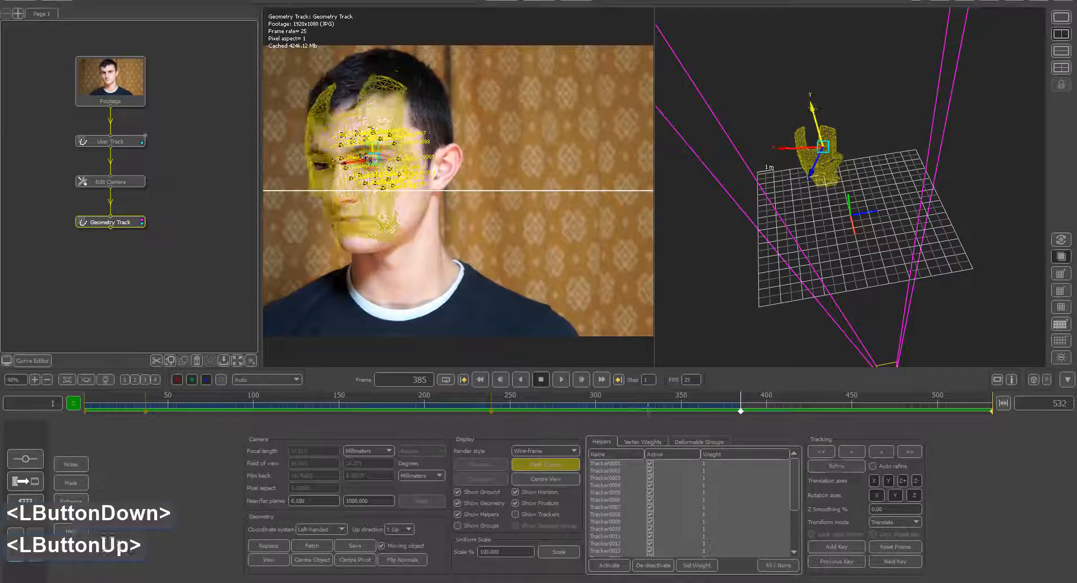
{"action": "left_click", "coordinate": [909, 452]}
{"action": "left_click", "coordinate": [908, 452]}
{"action": "mouse_move", "coordinate": [839, 408]}
{"action": "left_mouse_down"}
{"action": "mouse_move", "coordinate": [792, 408]}
{"action": "mouse_move", "coordinate": [838, 408]}
{"action": "left_mouse_up"}
{"action": "left_click", "coordinate": [909, 453]}
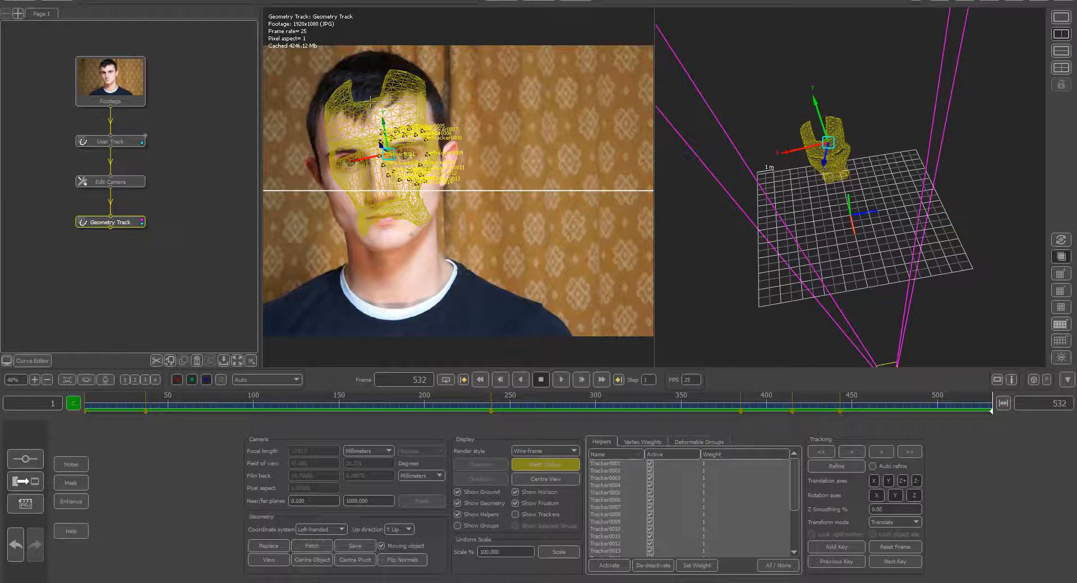
Turn the mask about its vertical axis and adjust its sideways tilt to match the head at frame 532
{"action": "left_click", "coordinate": [889, 522]}
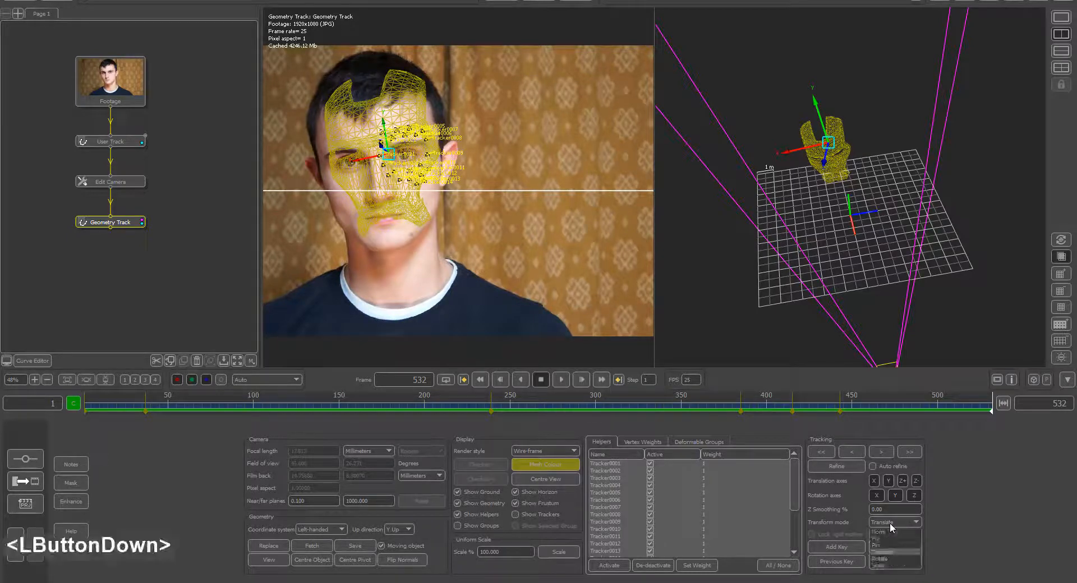
{"action": "left_click", "coordinate": [891, 559]}
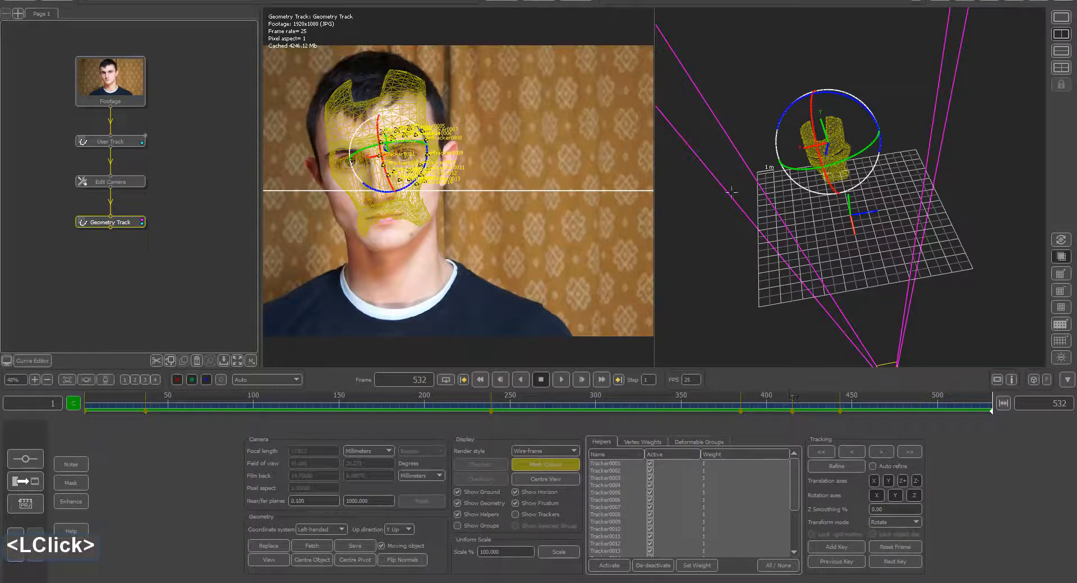
{"action": "left_click_drag", "start_coordinate": [801, 162], "coordinate": [806, 167]}
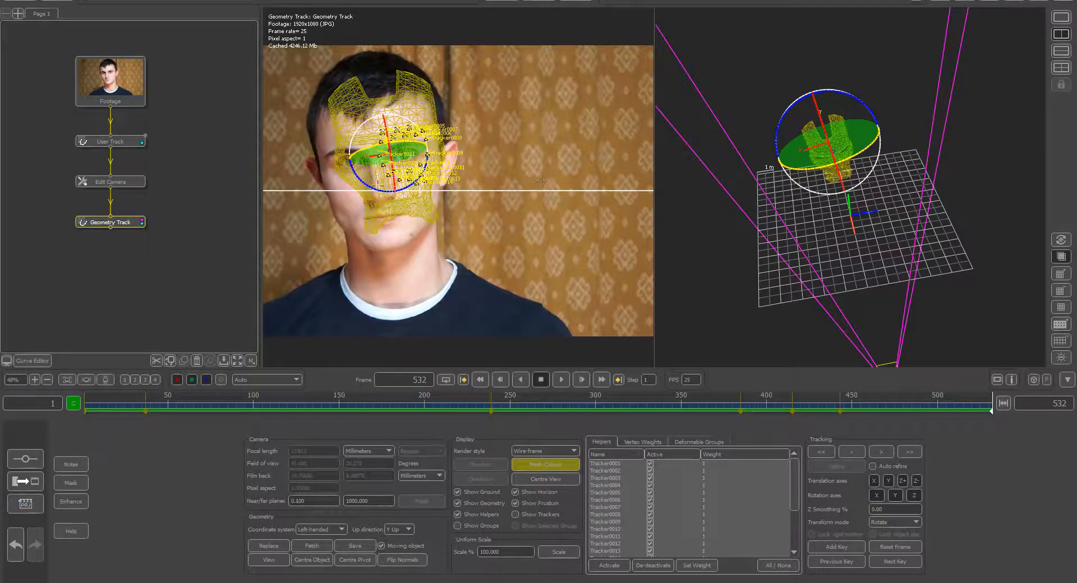
{"action": "left_click_drag", "start_coordinate": [370, 184], "coordinate": [367, 185]}
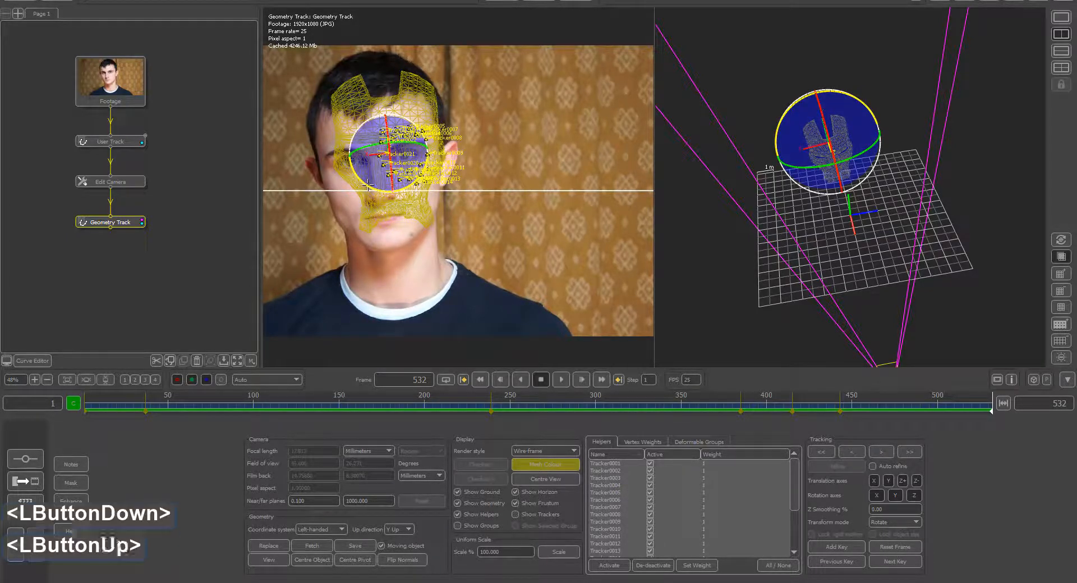
Translate the mask sideways and downward at frame 532 to line it up with the eyes, nose and chin
{"action": "left_click", "coordinate": [892, 522]}
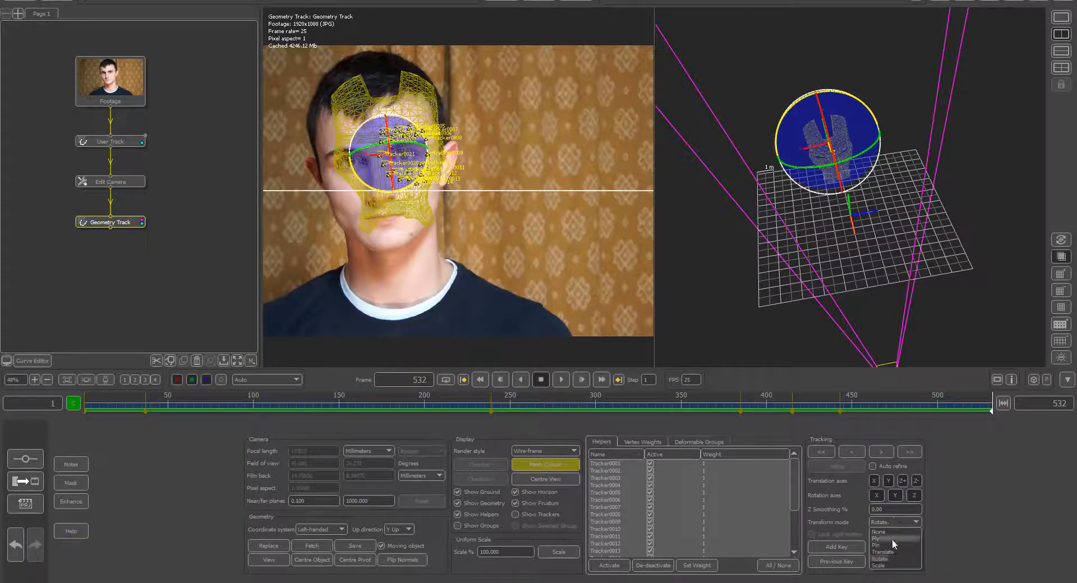
{"action": "left_click", "coordinate": [892, 552]}
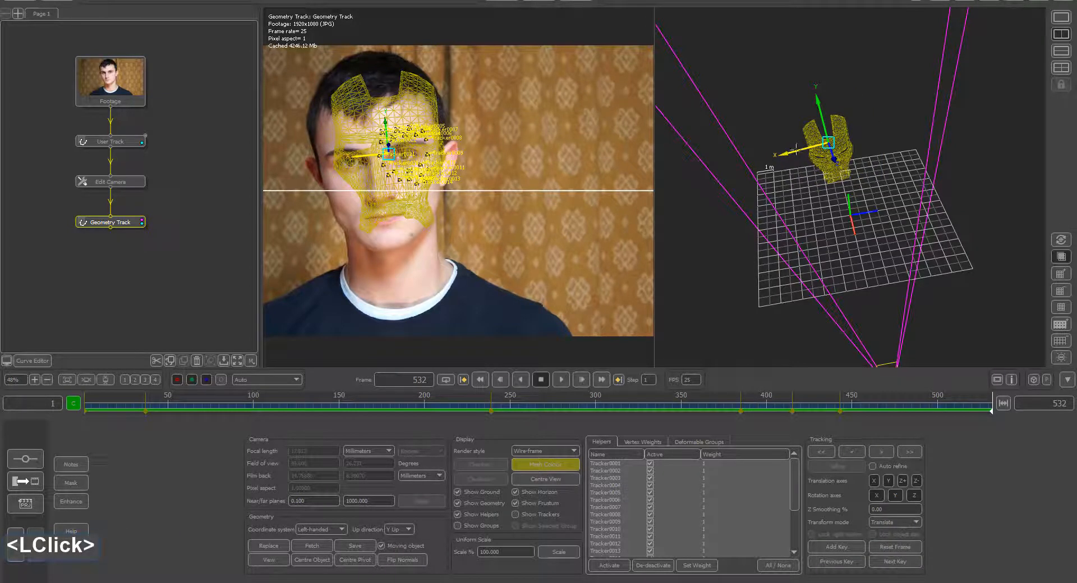
{"action": "left_click_drag", "start_coordinate": [796, 147], "coordinate": [795, 151]}
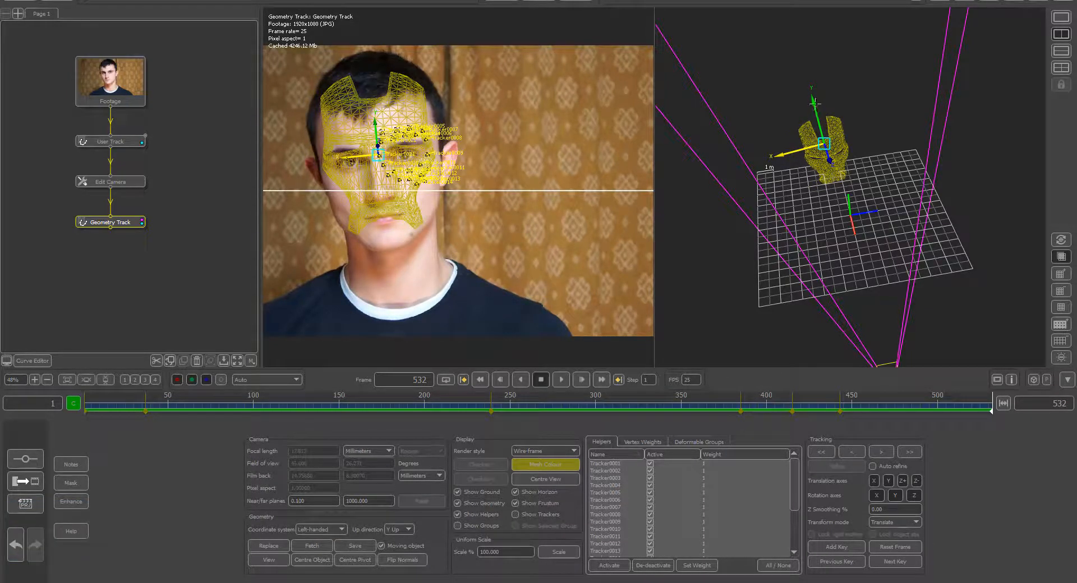
{"action": "left_click_drag", "start_coordinate": [813, 100], "coordinate": [813, 103]}
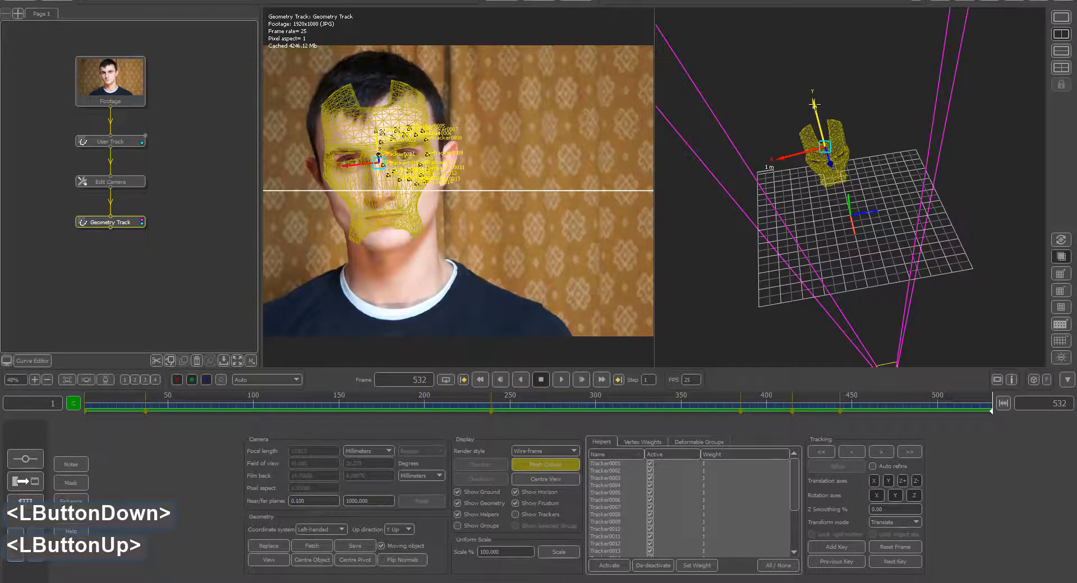
Refine the track at frame 497 and check the mask's fit through to frame 532
{"action": "left_click", "coordinate": [933, 408]}
{"action": "left_click", "coordinate": [836, 466]}
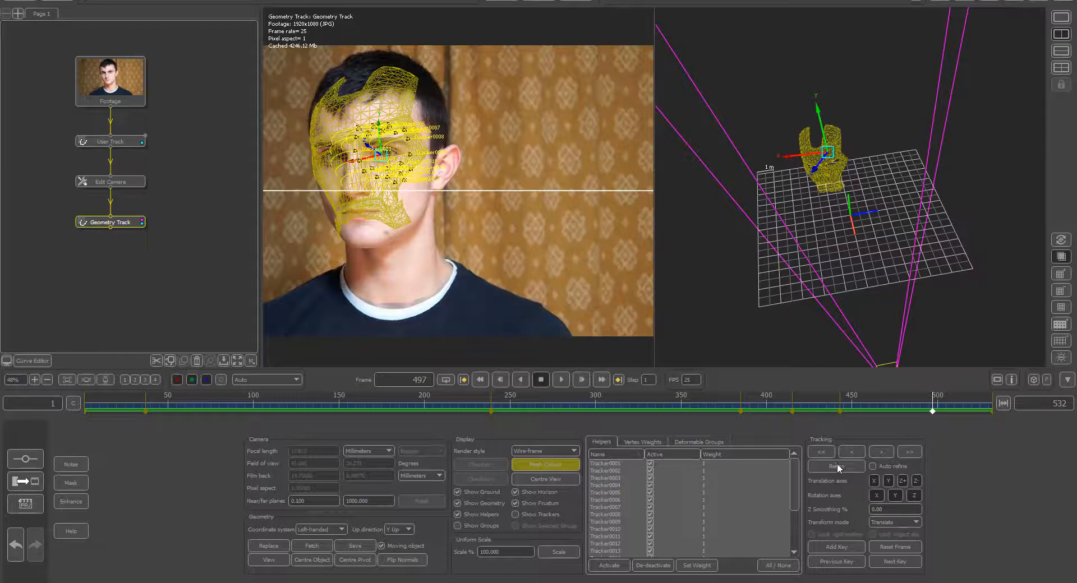
{"action": "left_click", "coordinate": [923, 405]}
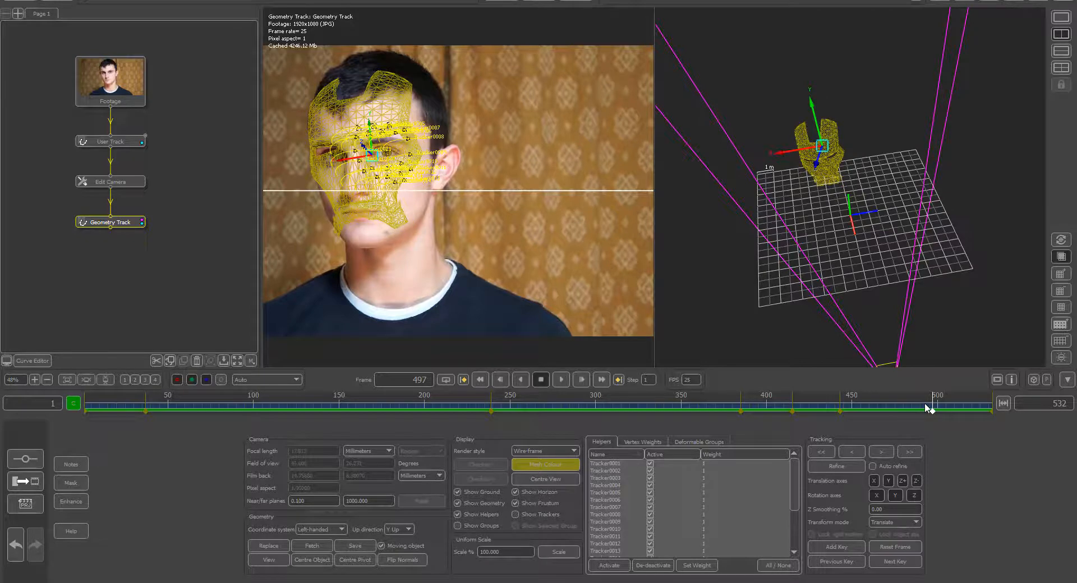
{"action": "left_click_drag", "start_coordinate": [926, 408], "coordinate": [1014, 412]}
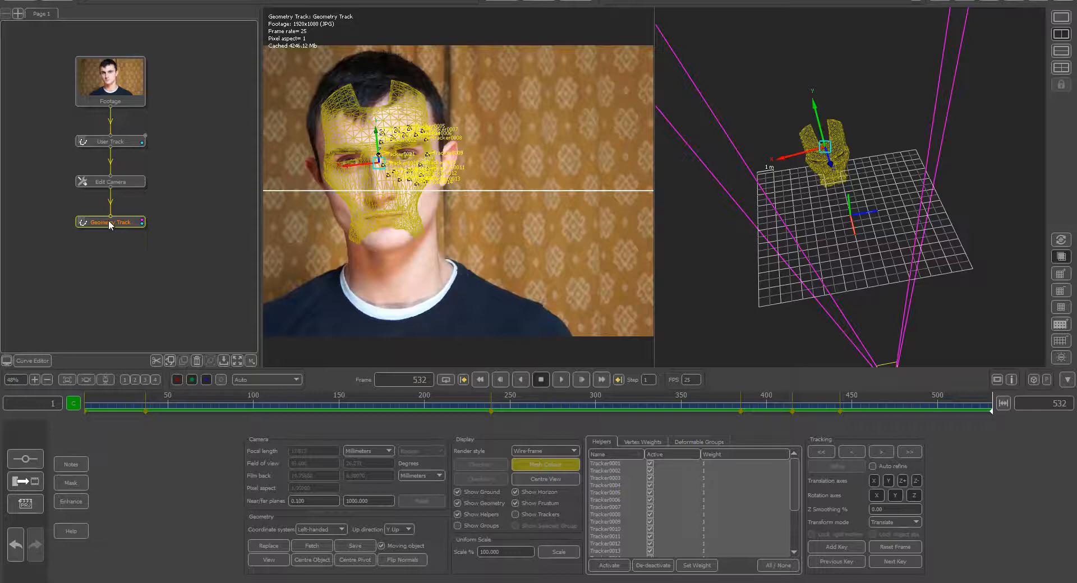
Replace the Geometry Track mask with Helmet.obj, keeping the existing tracking transformation, and check the helmet's fit across the clip back to frame 1
{"action": "left_click", "coordinate": [127, 227]}
{"action": "left_click", "coordinate": [274, 547]}
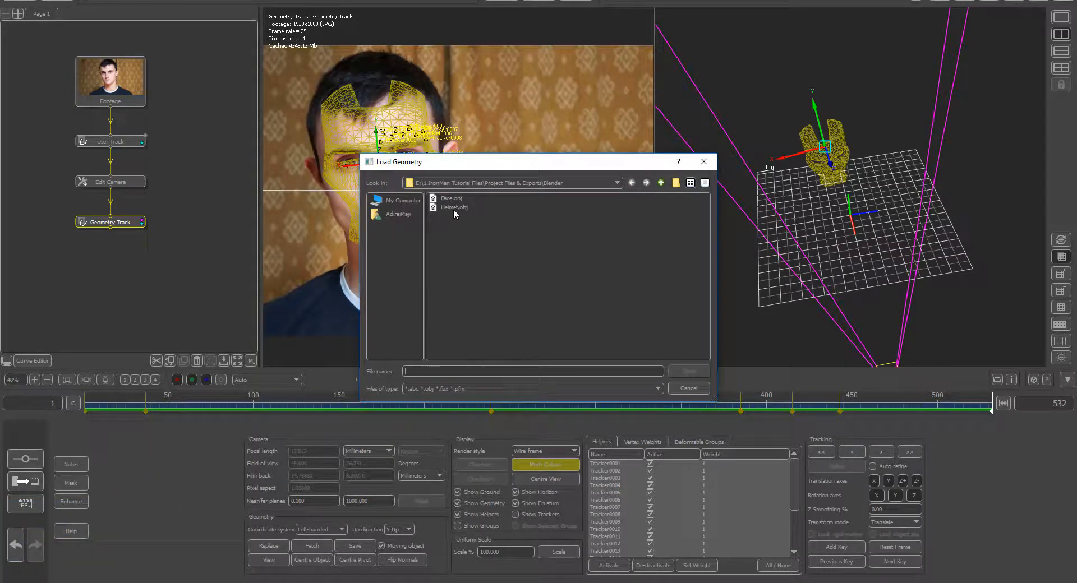
{"action": "left_click", "coordinate": [454, 207]}
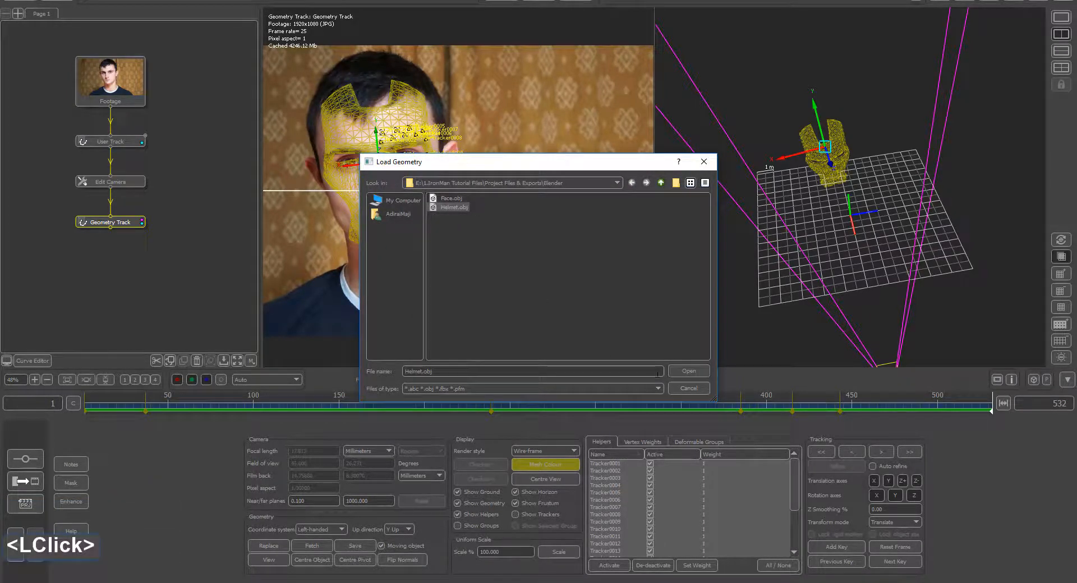
{"action": "left_click", "coordinate": [691, 371]}
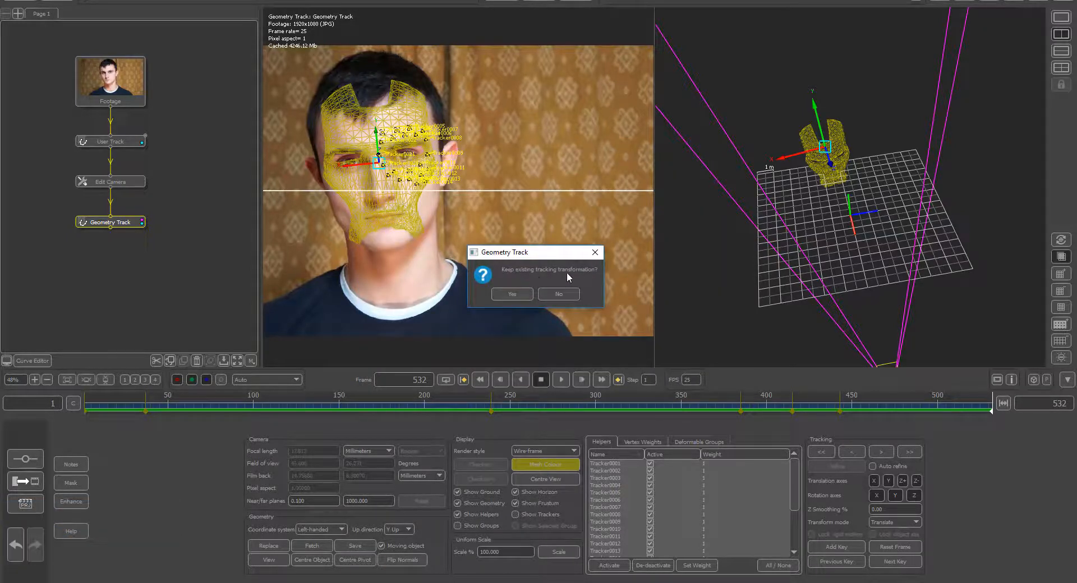
{"action": "left_click", "coordinate": [524, 291]}
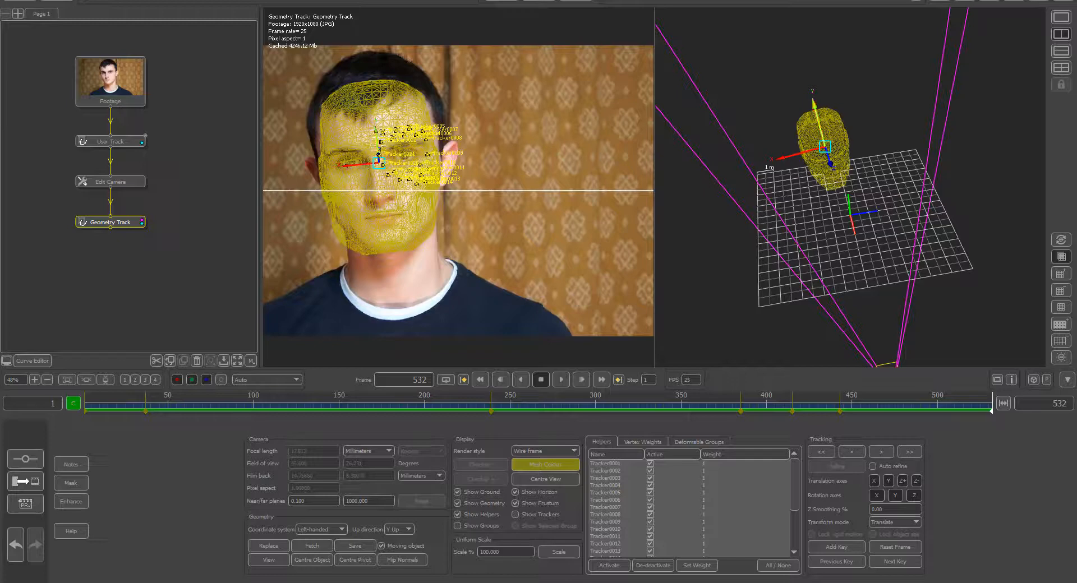
{"action": "left_click_drag", "start_coordinate": [435, 405], "coordinate": [778, 405]}
{"action": "mouse_move", "coordinate": [851, 404]}
{"action": "left_mouse_down"}
{"action": "mouse_move", "coordinate": [1003, 404]}
{"action": "mouse_move", "coordinate": [84, 411]}
{"action": "left_mouse_up"}
Add an Export node after the Geometry Track node and set its scene format to Autodesk FBX 2010 (RPY, Binary)
{"action": "right_click", "coordinate": [96, 224]}
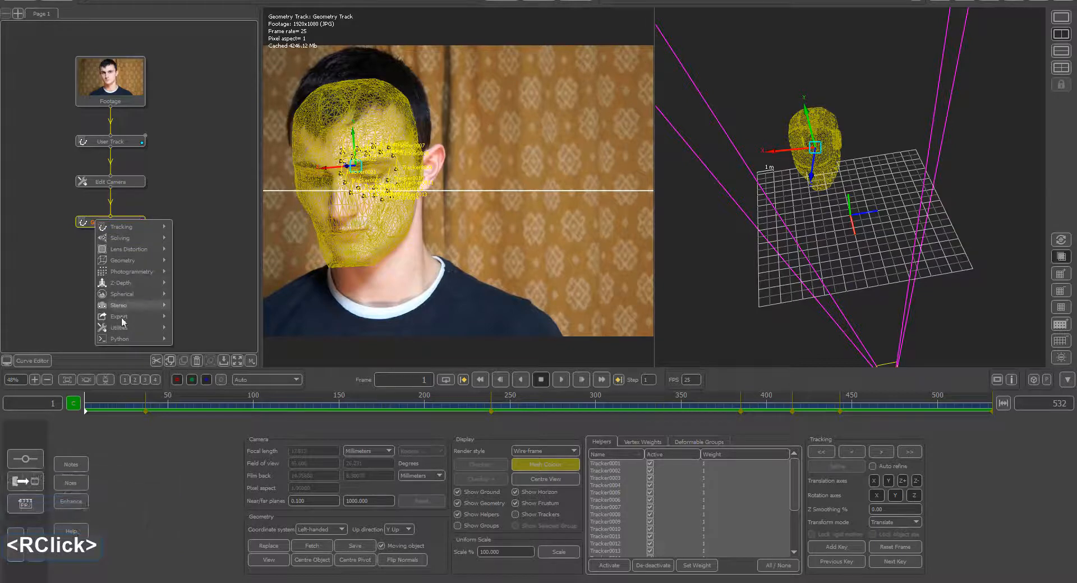
{"action": "mouse_move", "coordinate": [127, 317]}
{"action": "left_click", "coordinate": [193, 320]}
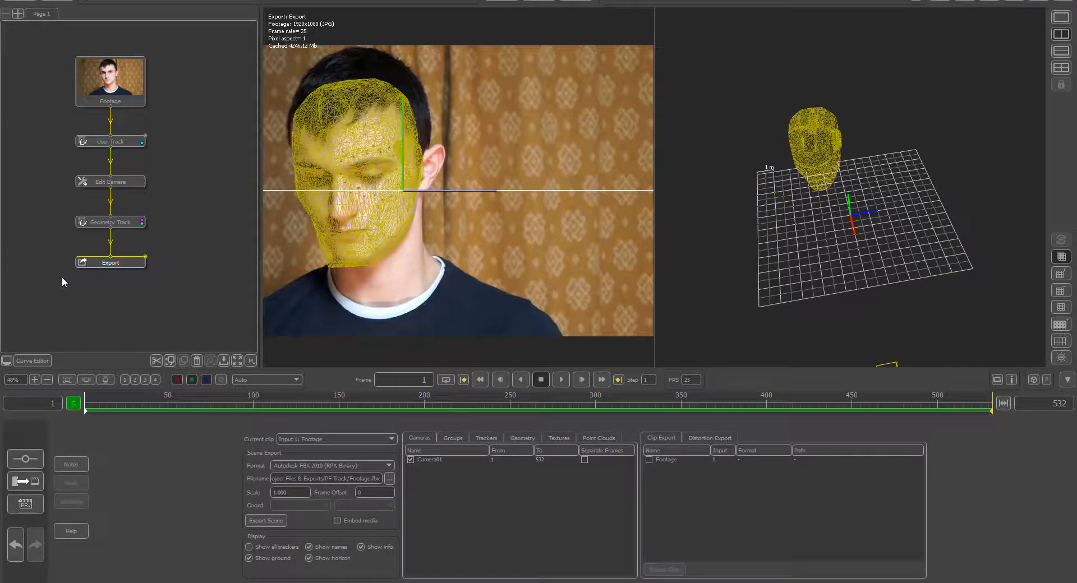
{"action": "left_click", "coordinate": [109, 270]}
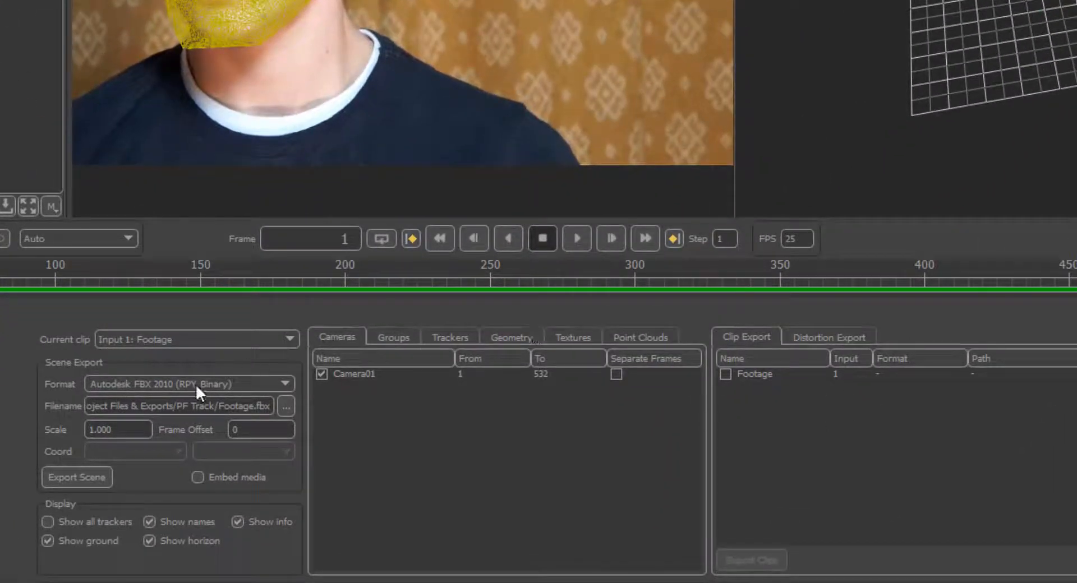
{"action": "left_click", "coordinate": [161, 385]}
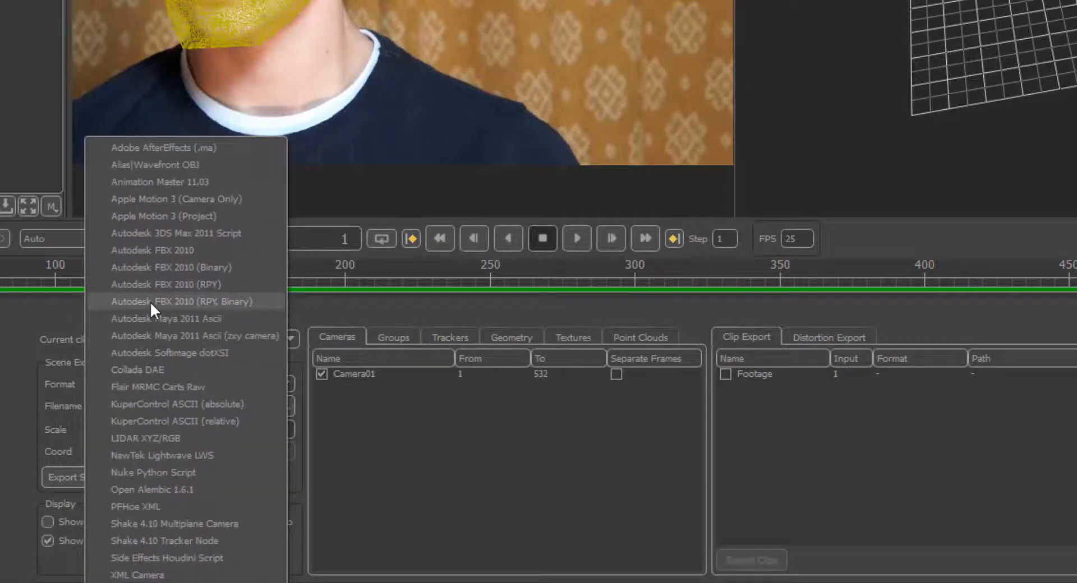
{"action": "left_click", "coordinate": [247, 301]}
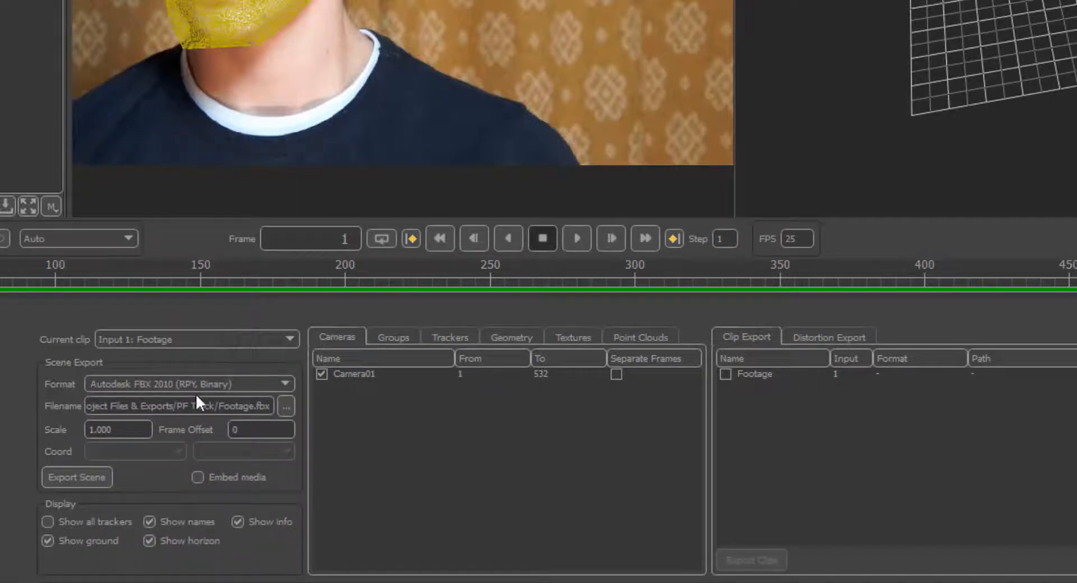
Browse for the scene's export path to the PF Track folder inside 1.IronMan Tutorial Files, Project Files & Exports on drive E
{"action": "left_click", "coordinate": [287, 405]}
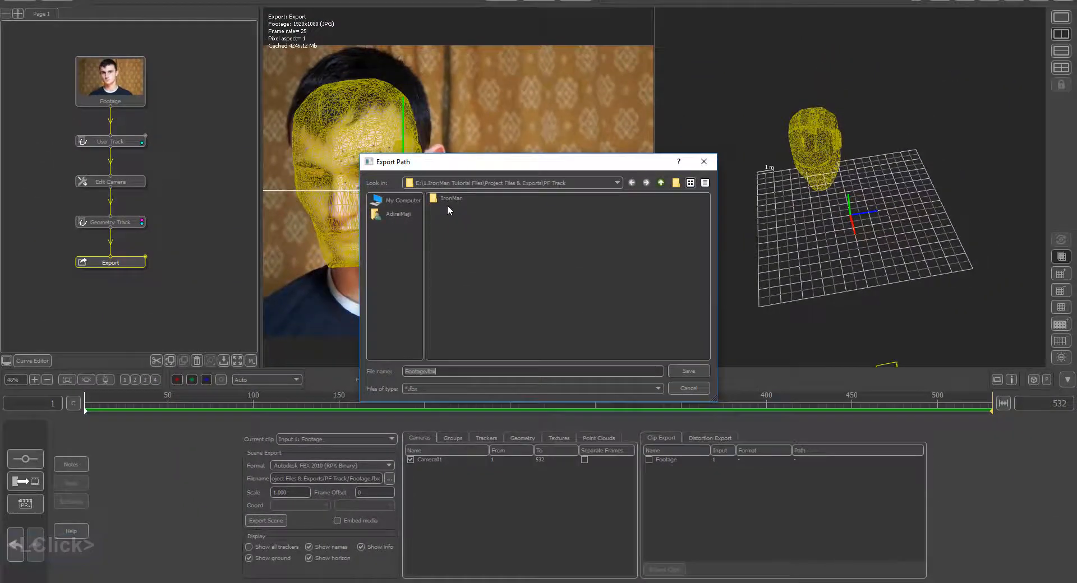
{"action": "left_click", "coordinate": [403, 202]}
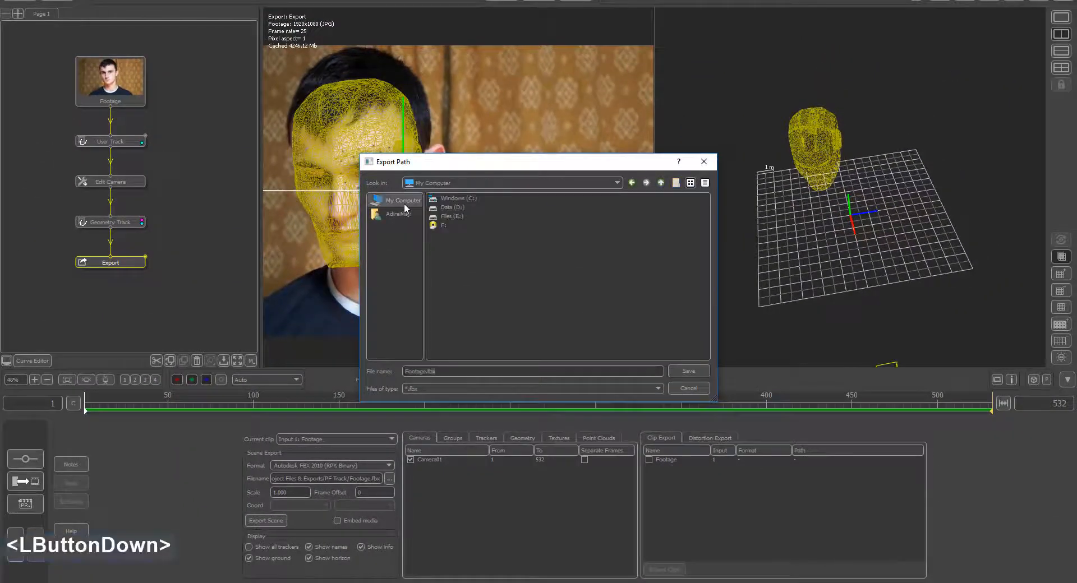
{"action": "double_click", "coordinate": [440, 215]}
{"action": "double_click", "coordinate": [463, 194]}
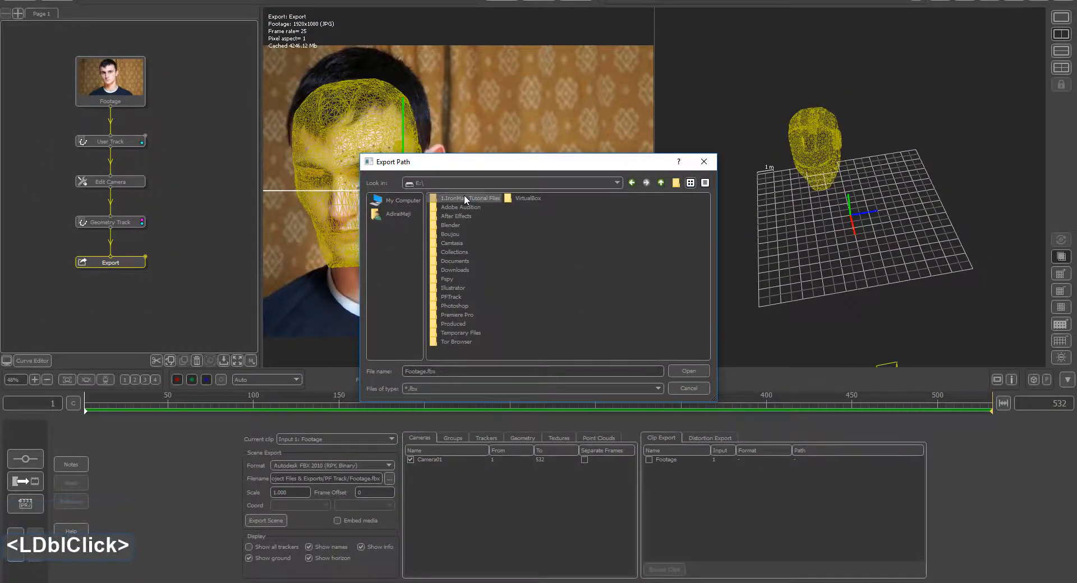
{"action": "double_click", "coordinate": [463, 207]}
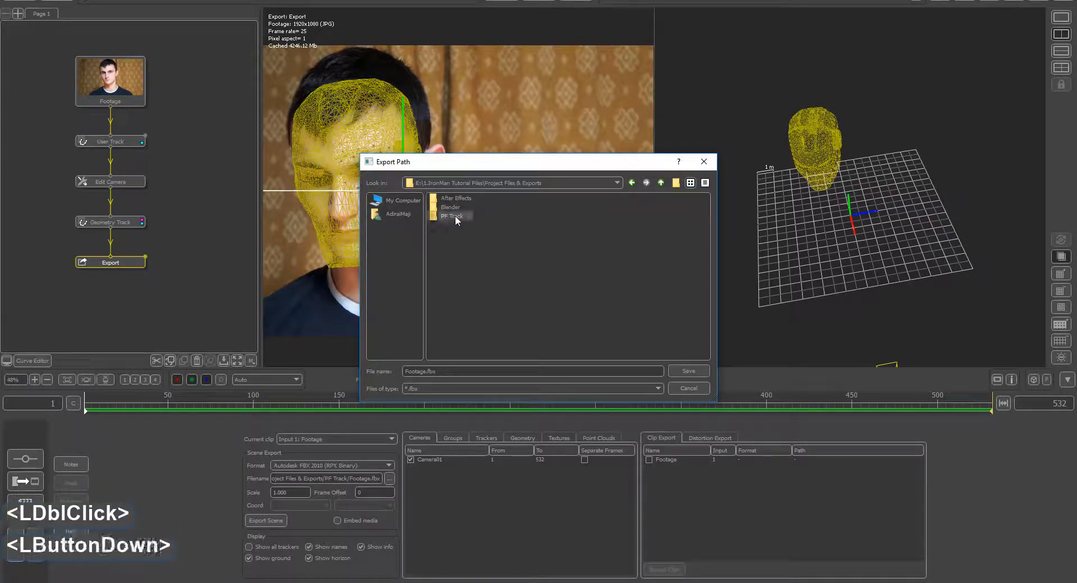
{"action": "double_click", "coordinate": [459, 213]}
Name the export file Export.fbx and export the scene
{"action": "left_click", "coordinate": [422, 371]}
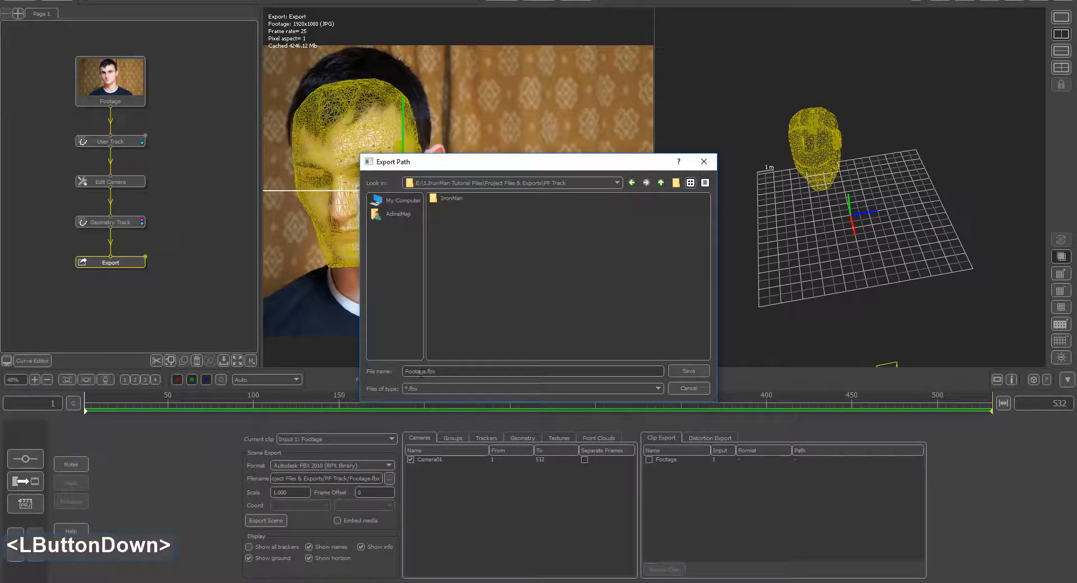
{"action": "double_click", "coordinate": [422, 372]}
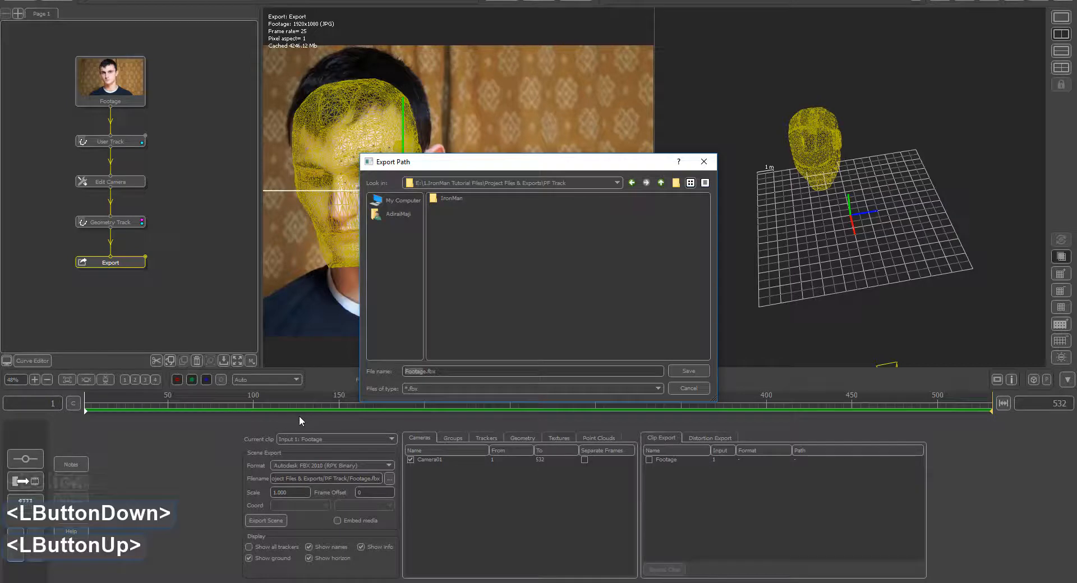
{"action": "key", "text": "Delete"}
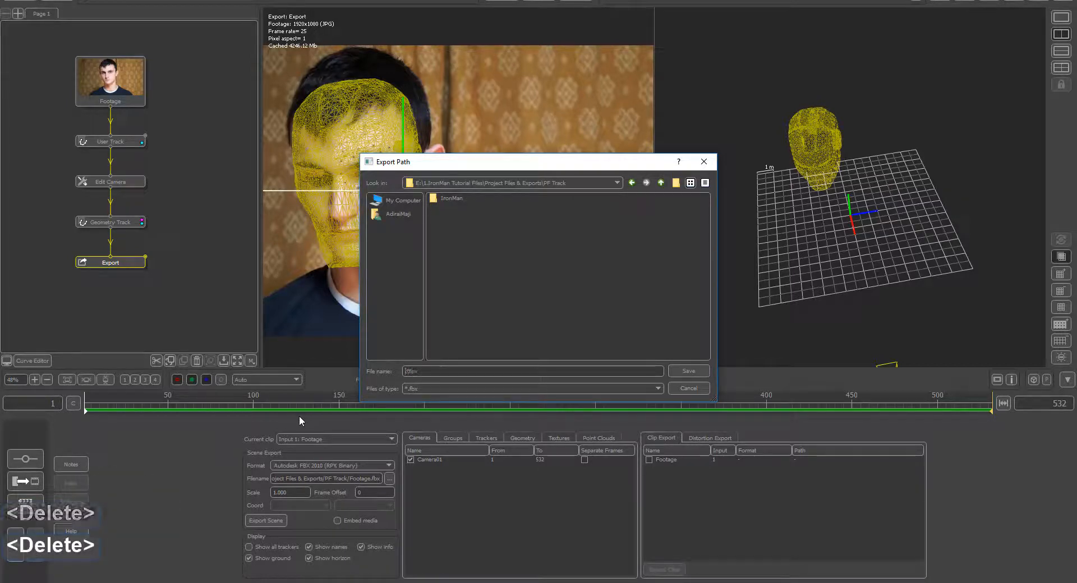
{"action": "type", "text": "Exp"}
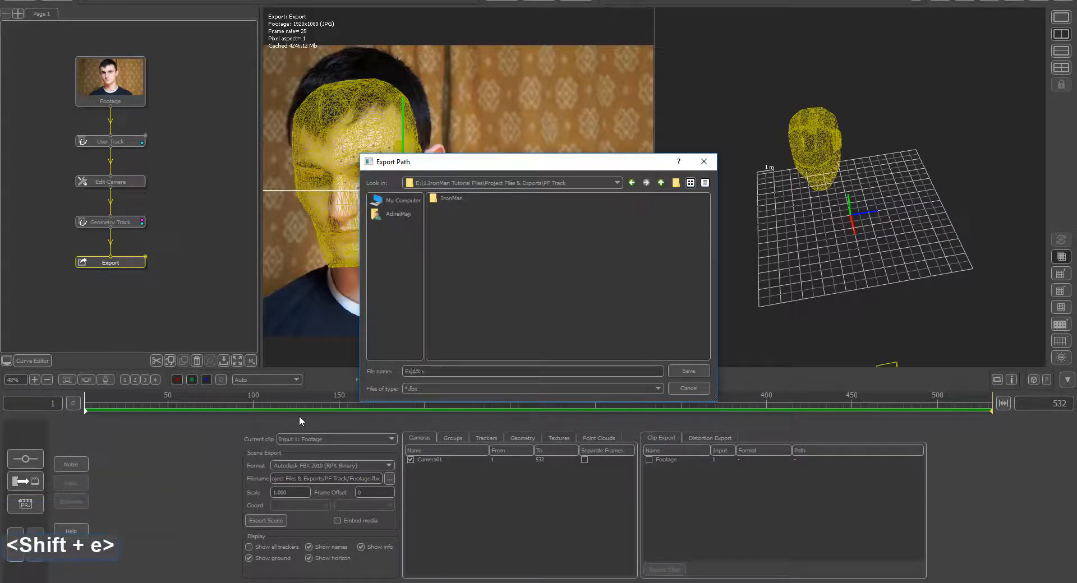
{"action": "type", "text": "ort.fbx"}
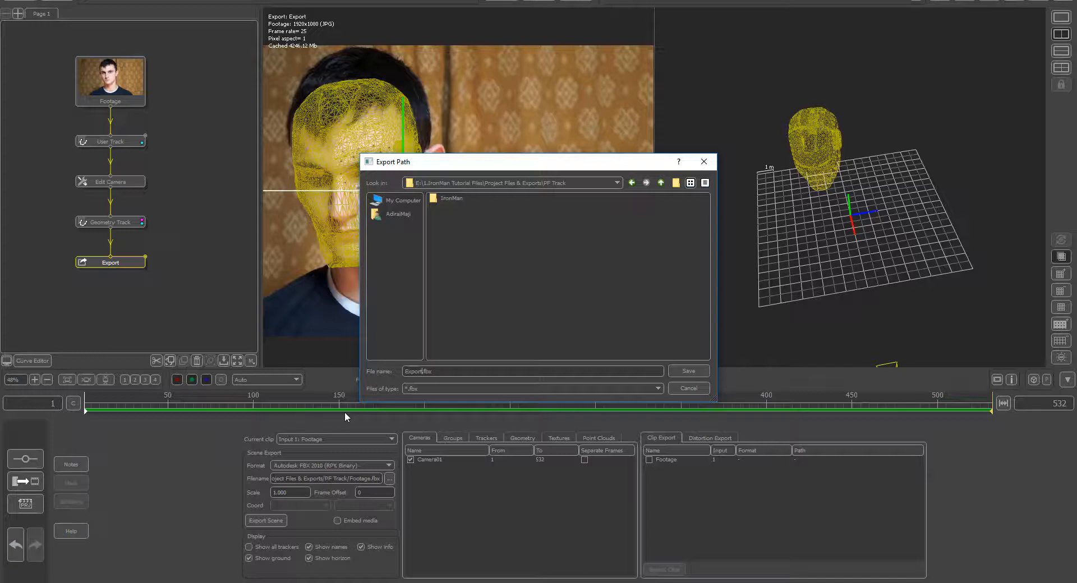
{"action": "left_click", "coordinate": [684, 371]}
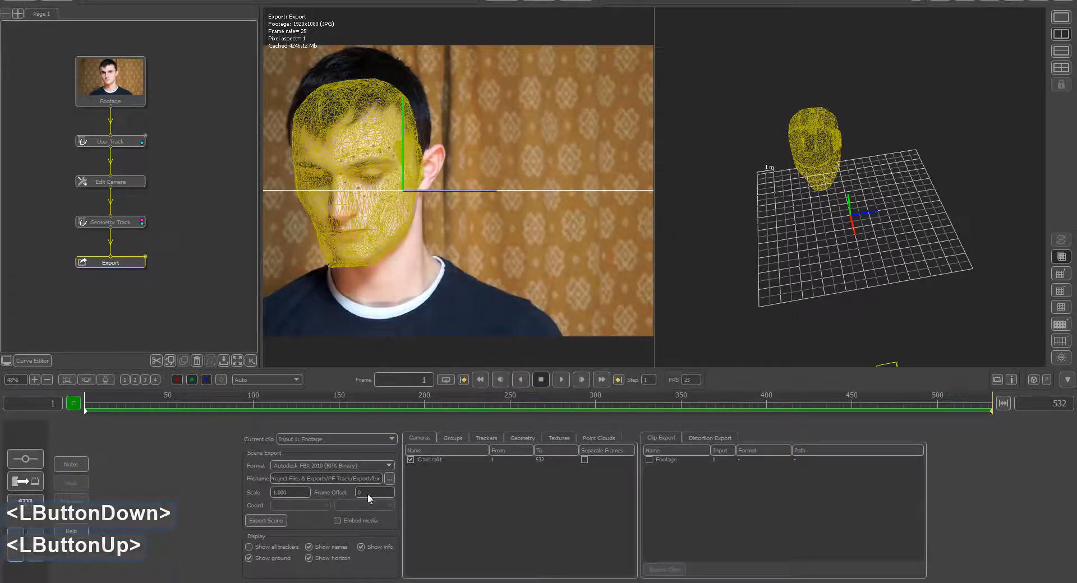
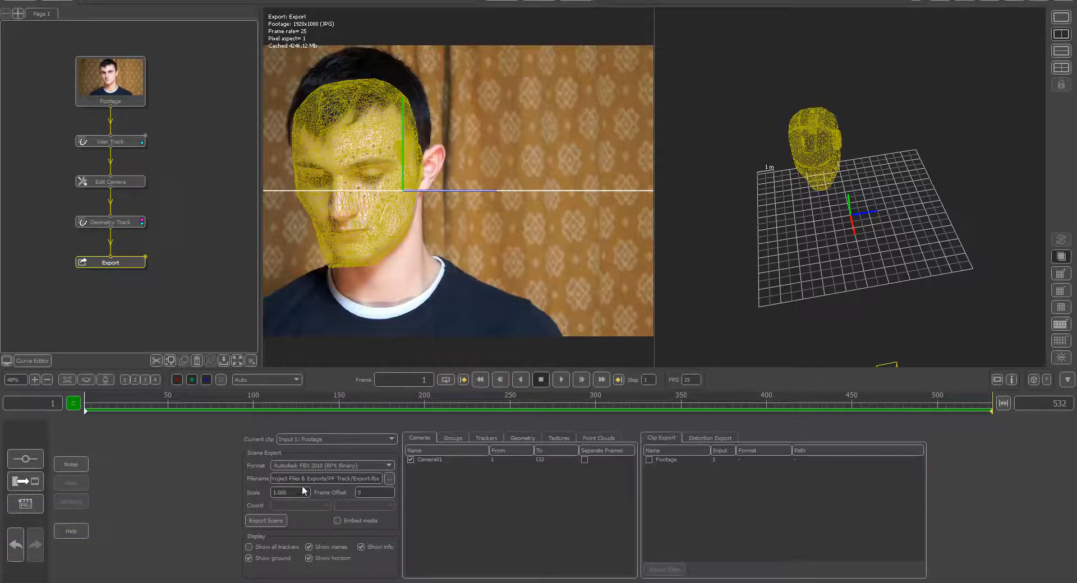
{"action": "left_click", "coordinate": [274, 521]}
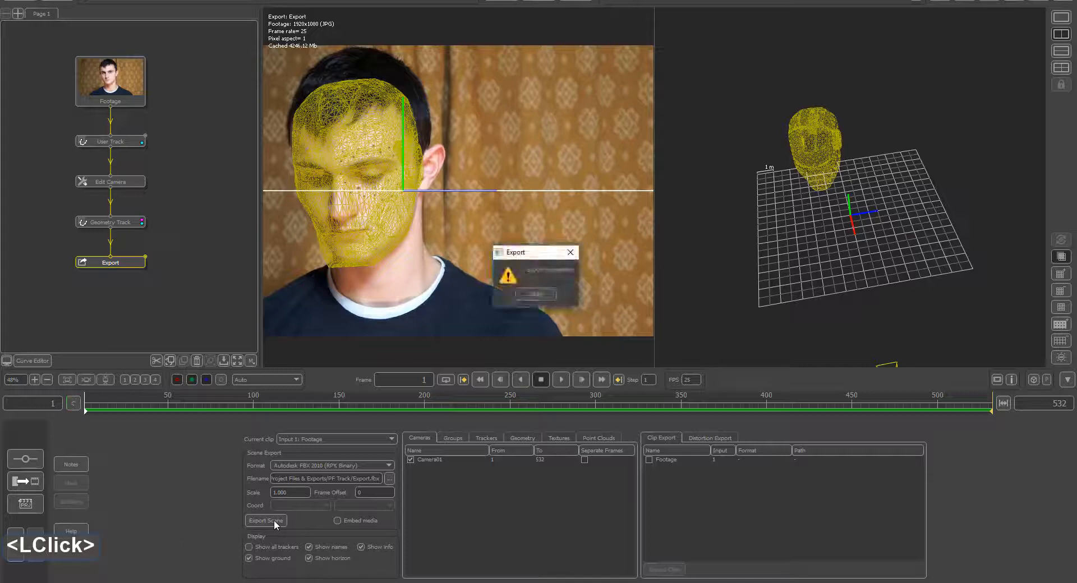
{"action": "left_click", "coordinate": [536, 295]}
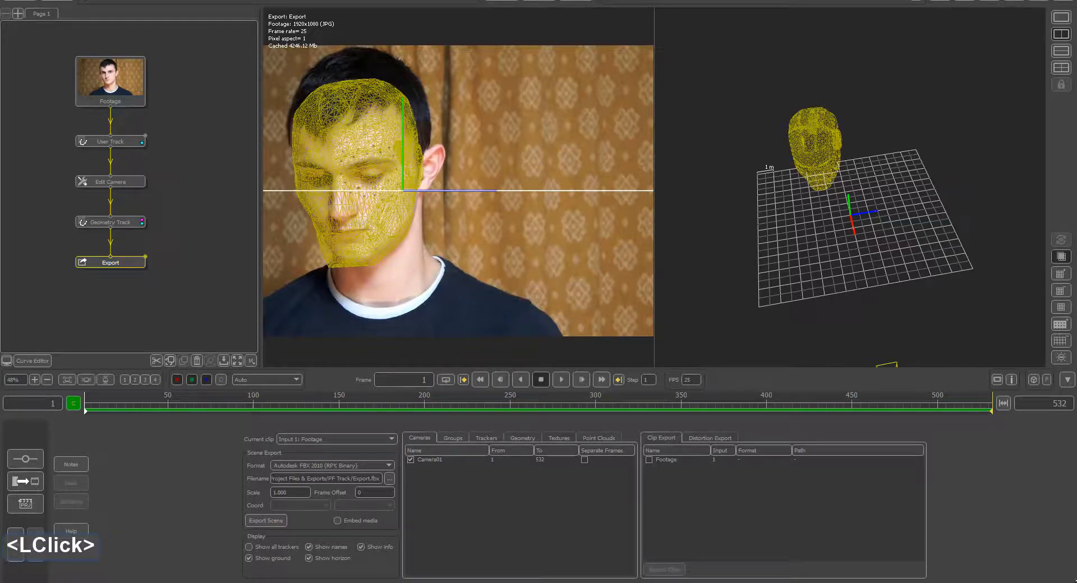
Exit PFTrack and confirm closing the IronMan project
{"action": "left_click", "coordinate": [73, 403]}
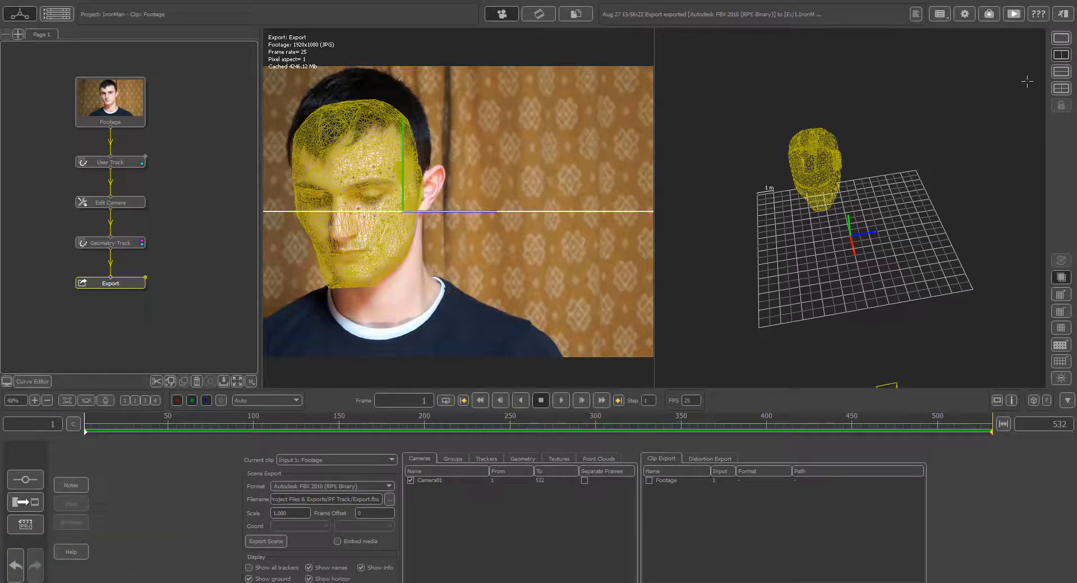
{"action": "left_click", "coordinate": [1063, 14]}
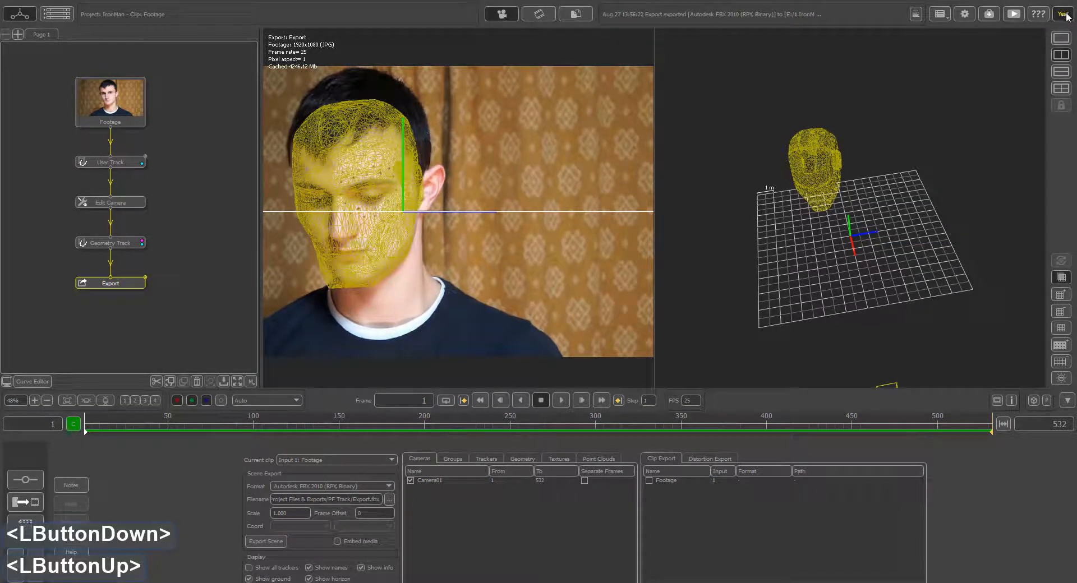
{"action": "left_click", "coordinate": [1063, 14]}
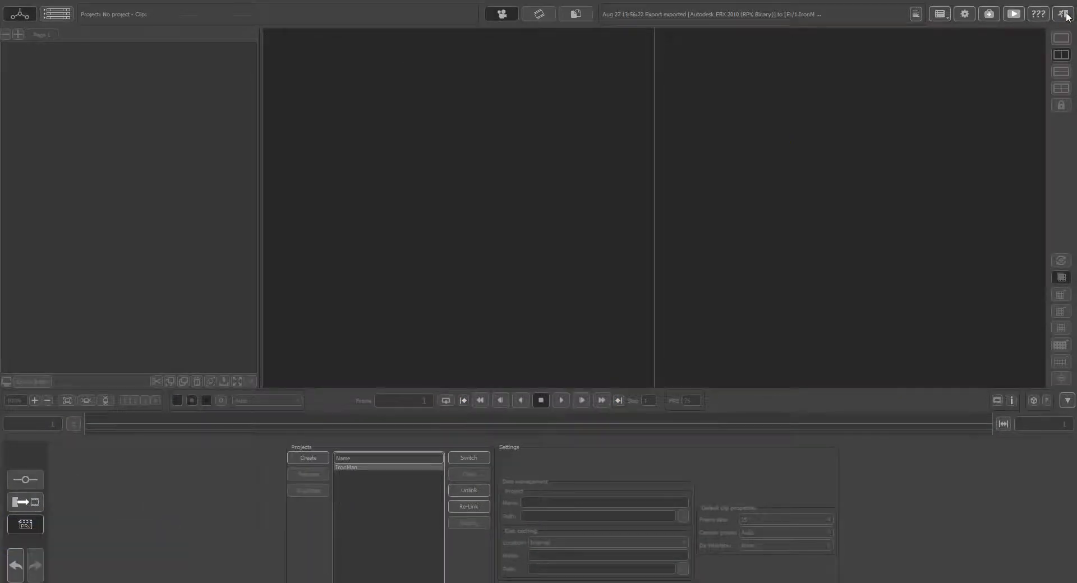
{"action": "left_click", "coordinate": [1064, 14]}
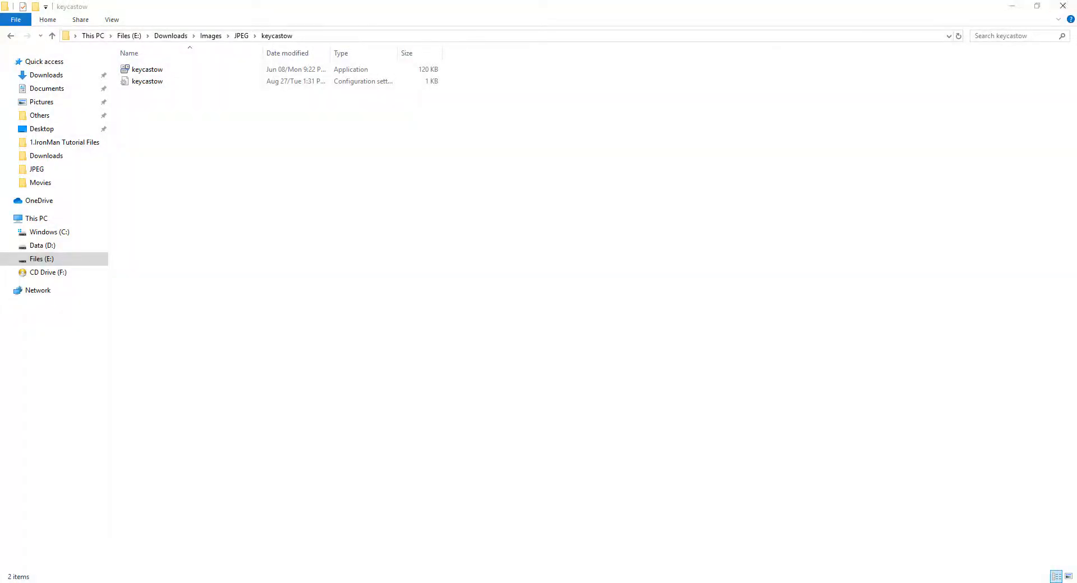
Close the keycastow folder window and open the PF Track export folder in File Explorer
{"action": "left_click", "coordinate": [1062, 5]}
{"action": "left_click", "coordinate": [432, 216]}
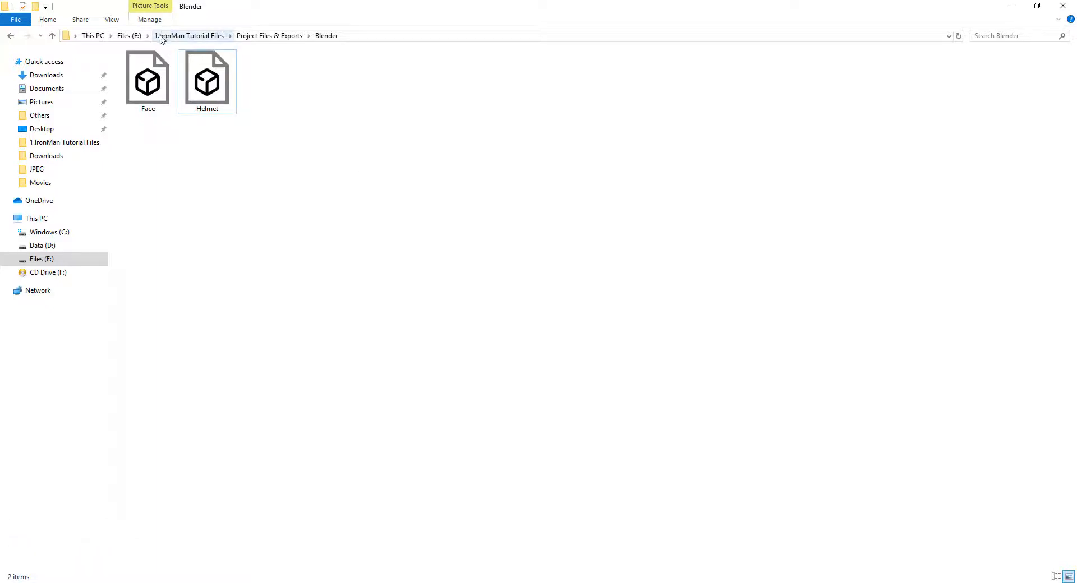
{"action": "left_click", "coordinate": [166, 38]}
{"action": "double_click", "coordinate": [158, 85]}
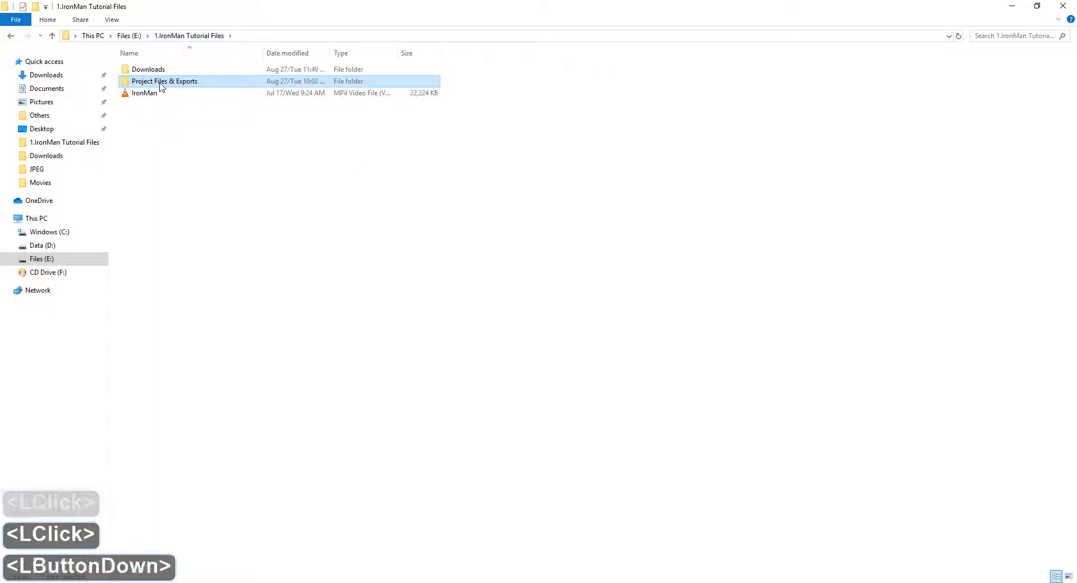
{"action": "double_click", "coordinate": [156, 96]}
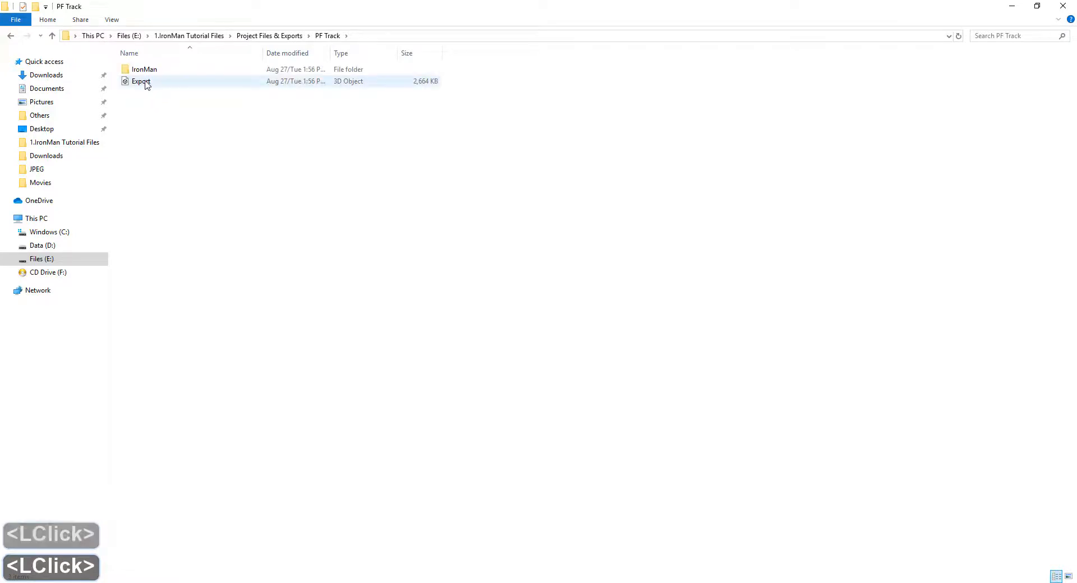
Check the exported file's type in its properties, then return to the desktop
{"action": "left_click", "coordinate": [147, 84]}
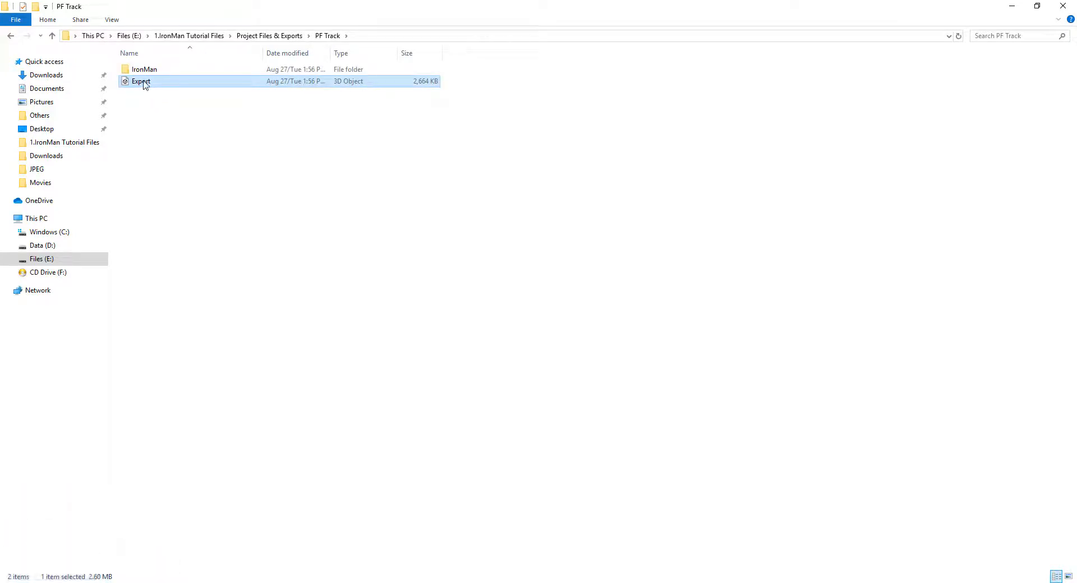
{"action": "left_click", "coordinate": [143, 83]}
{"action": "right_click", "coordinate": [183, 86]}
{"action": "left_click", "coordinate": [242, 347]}
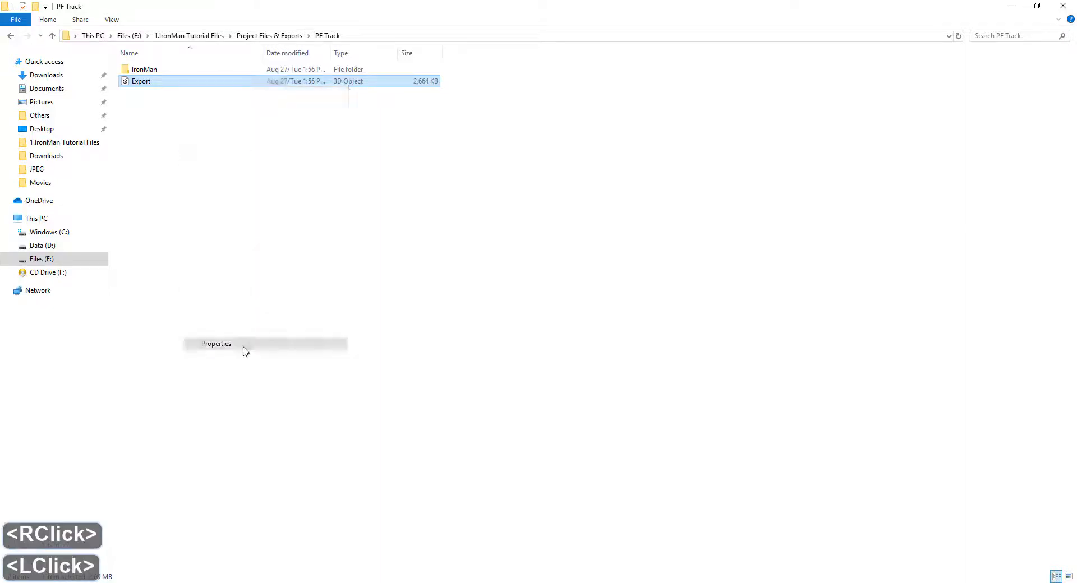
{"action": "left_click_drag", "start_coordinate": [240, 156], "coordinate": [289, 157]}
{"action": "left_click", "coordinate": [293, 160]}
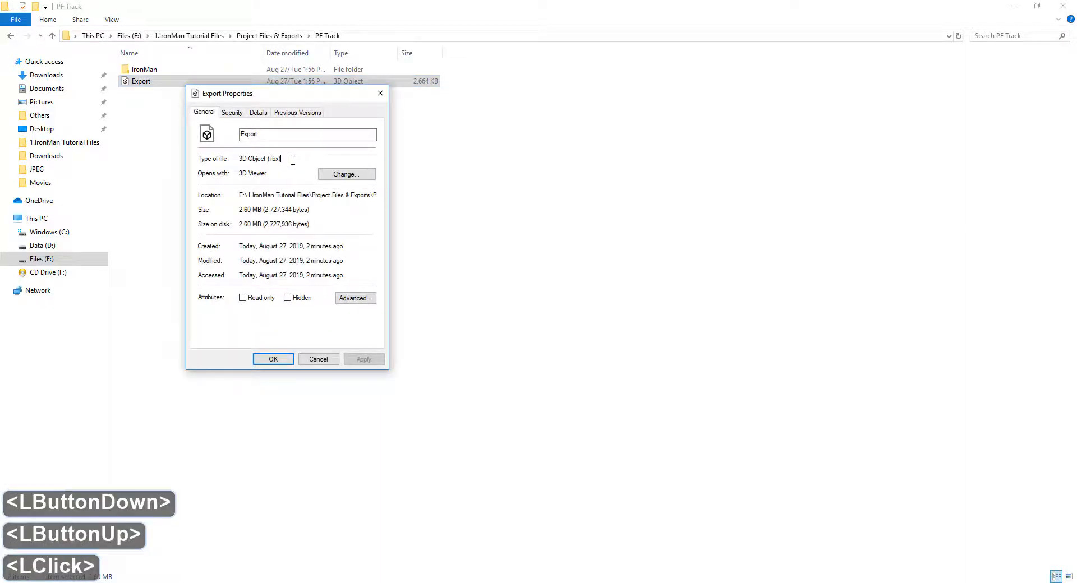
{"action": "left_click", "coordinate": [380, 94]}
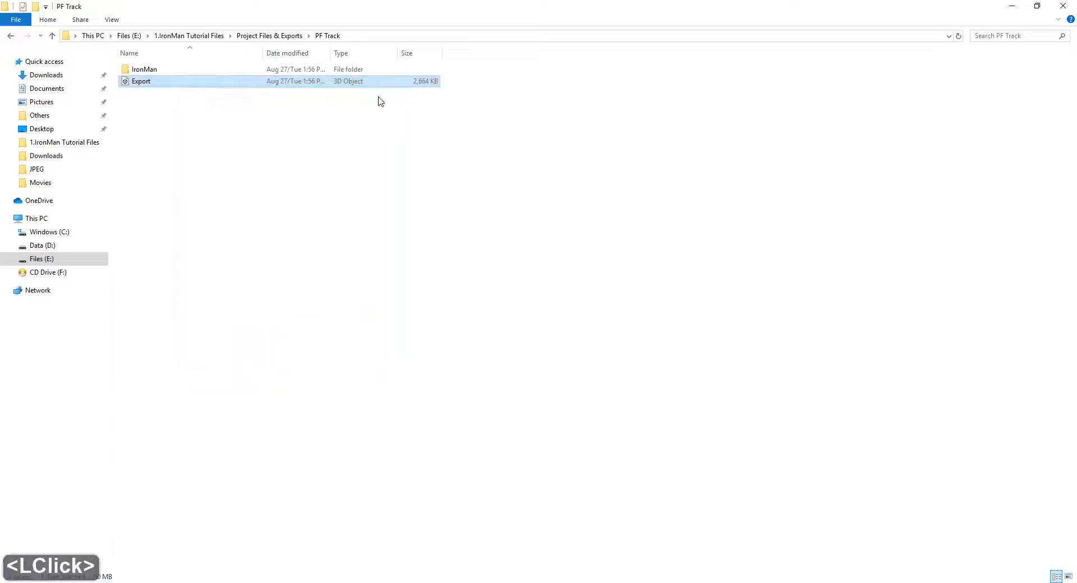
{"action": "left_click", "coordinate": [169, 86]}
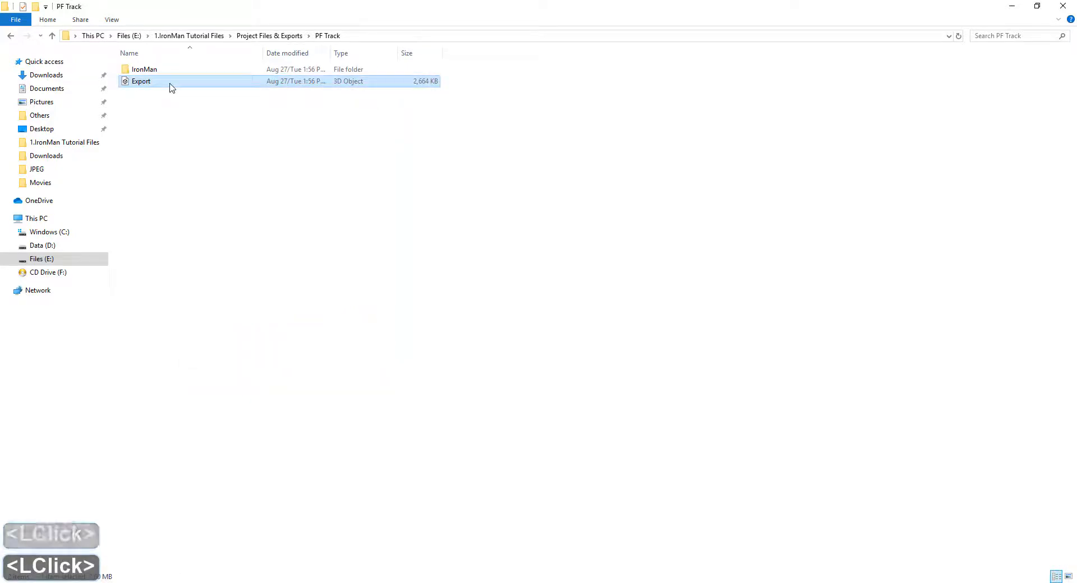
{"action": "double_click", "coordinate": [342, 582]}
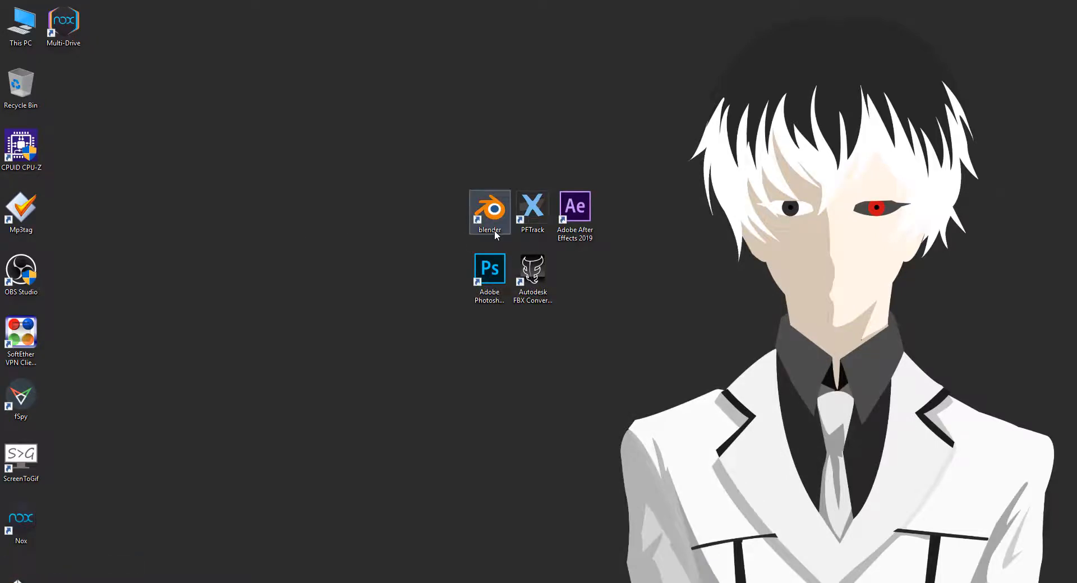
Switch to Blender, dismiss the splash screen and delete all the default objects from the scene
{"action": "left_click", "coordinate": [575, 214]}
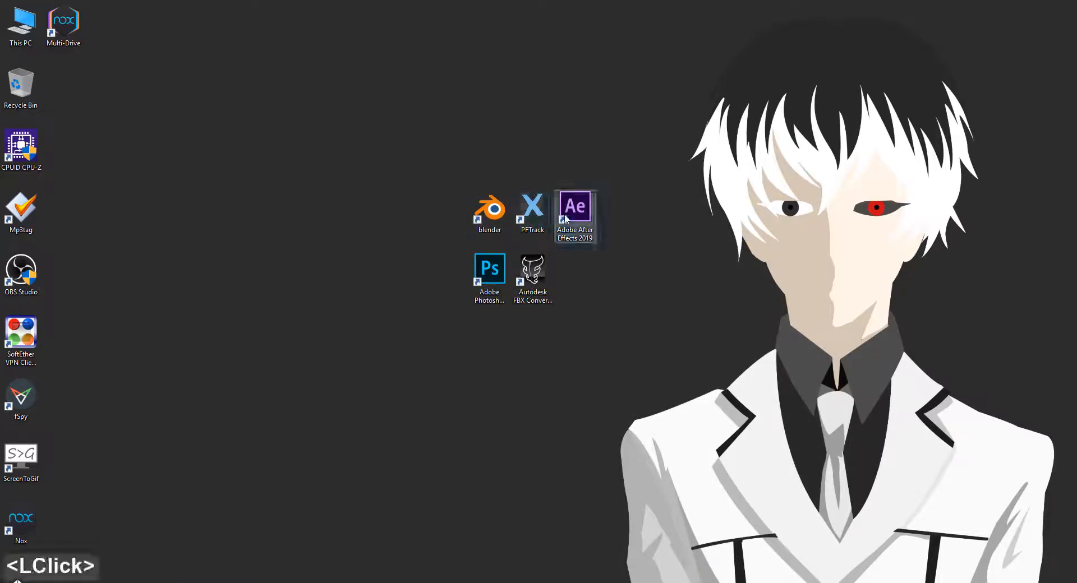
{"action": "double_click", "coordinate": [490, 212]}
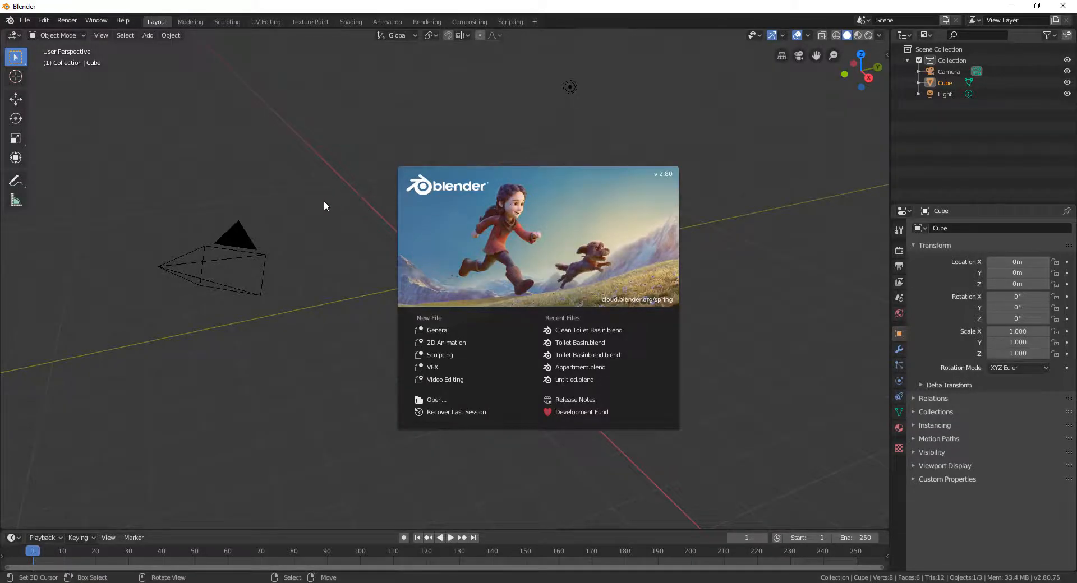
{"action": "left_click", "coordinate": [331, 209]}
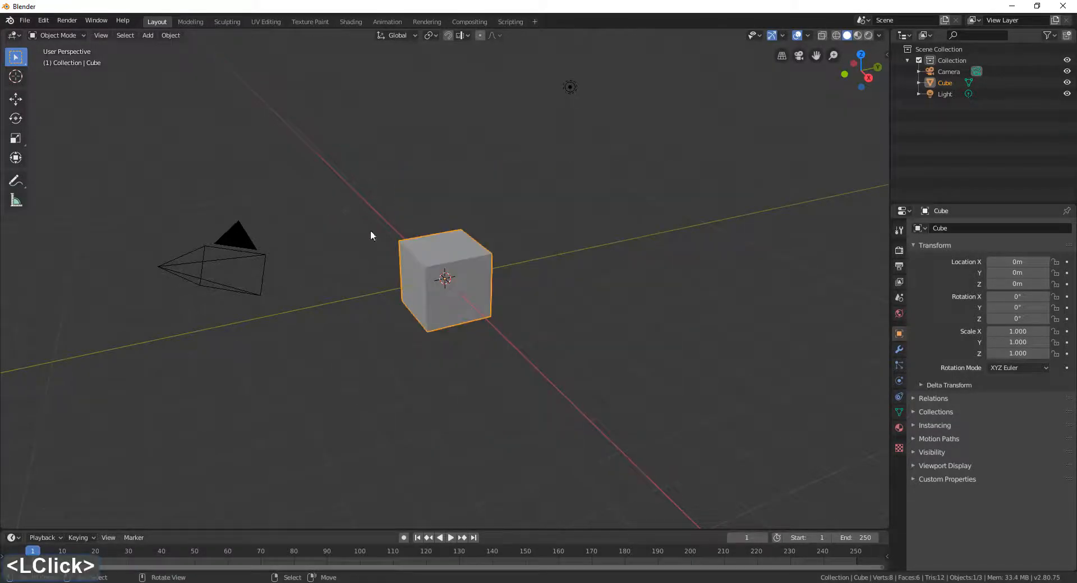
{"action": "key", "text": "a"}
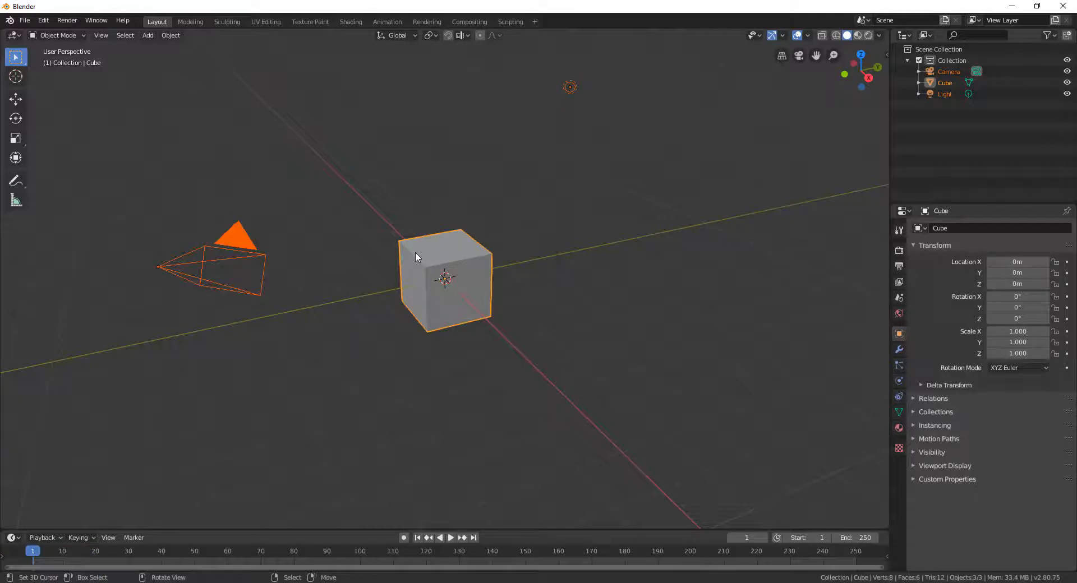
{"action": "key", "text": "x"}
{"action": "left_click", "coordinate": [415, 252]}
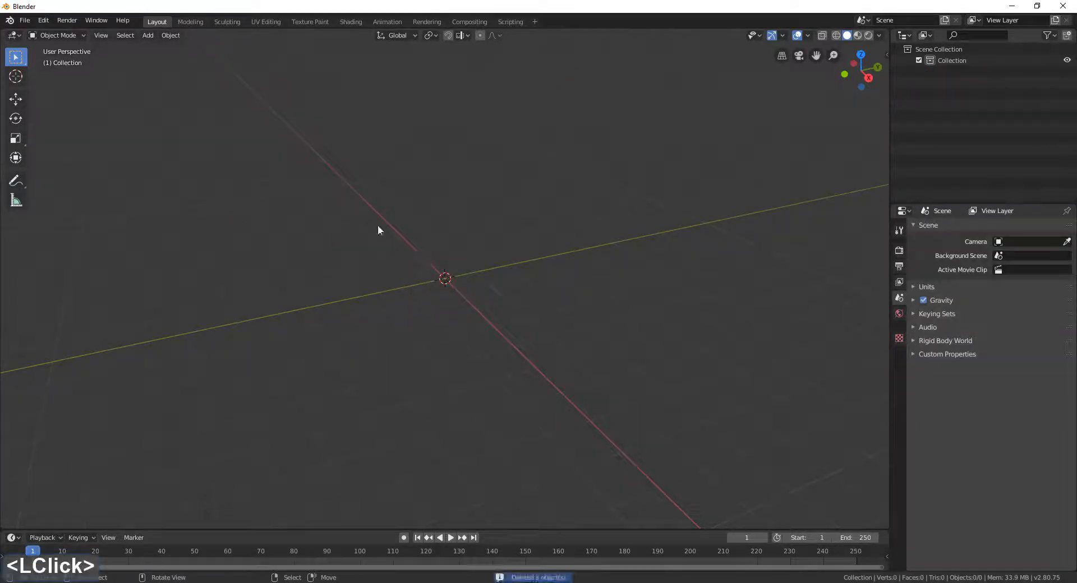
Try to import Export.fbx from the PF Track folder under Project Files & Exports on drive E as FBX
{"action": "left_click", "coordinate": [26, 20]}
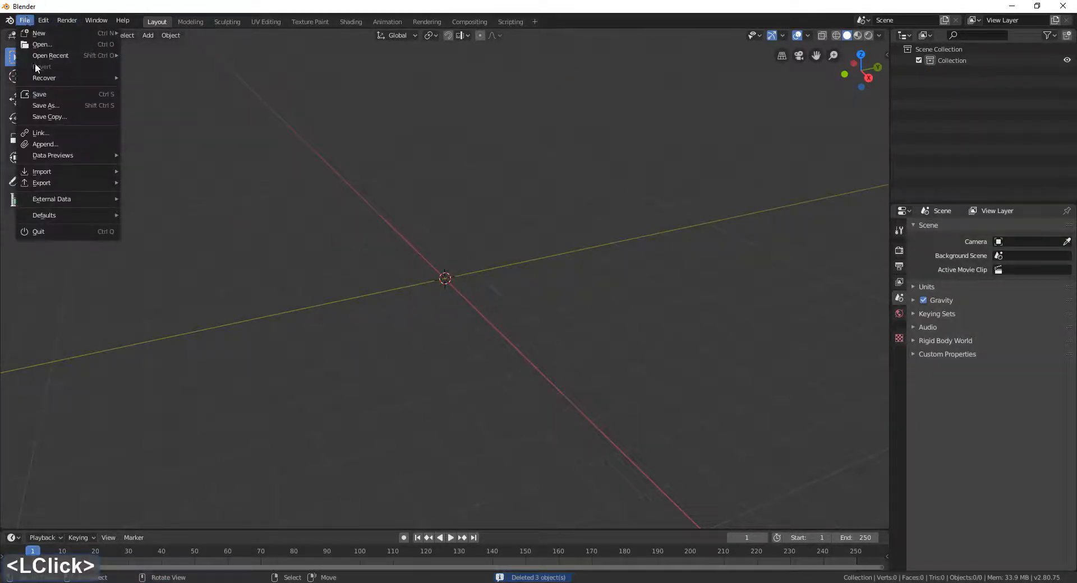
{"action": "mouse_move", "coordinate": [66, 174]}
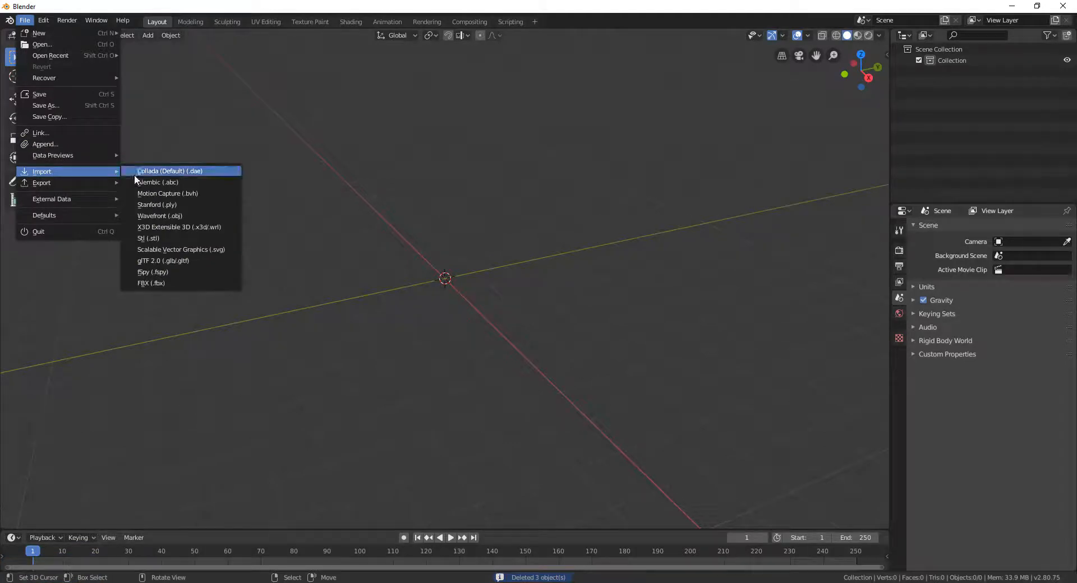
{"action": "left_click", "coordinate": [179, 282]}
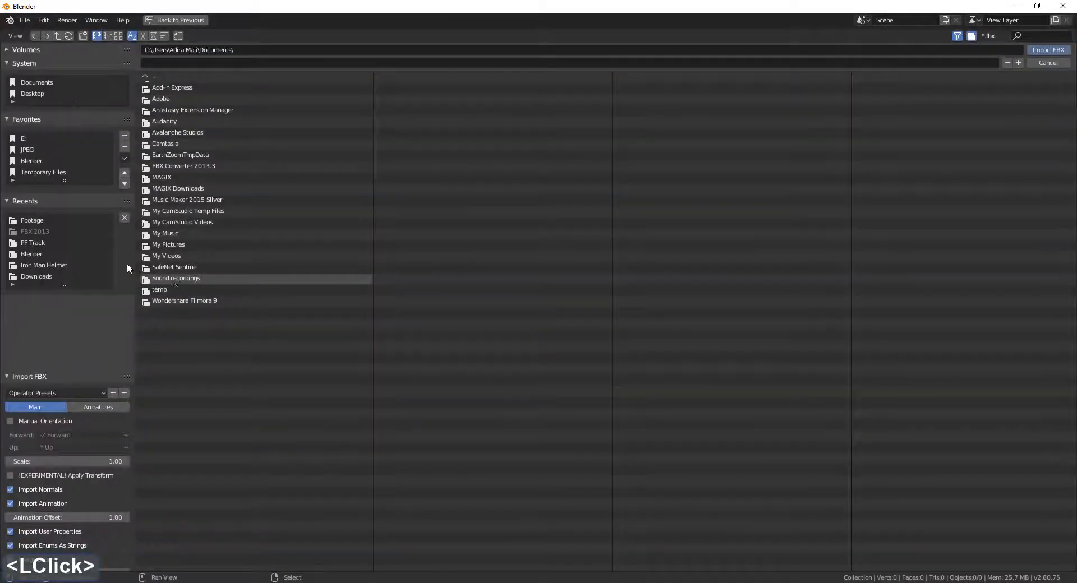
{"action": "left_click", "coordinate": [26, 140]}
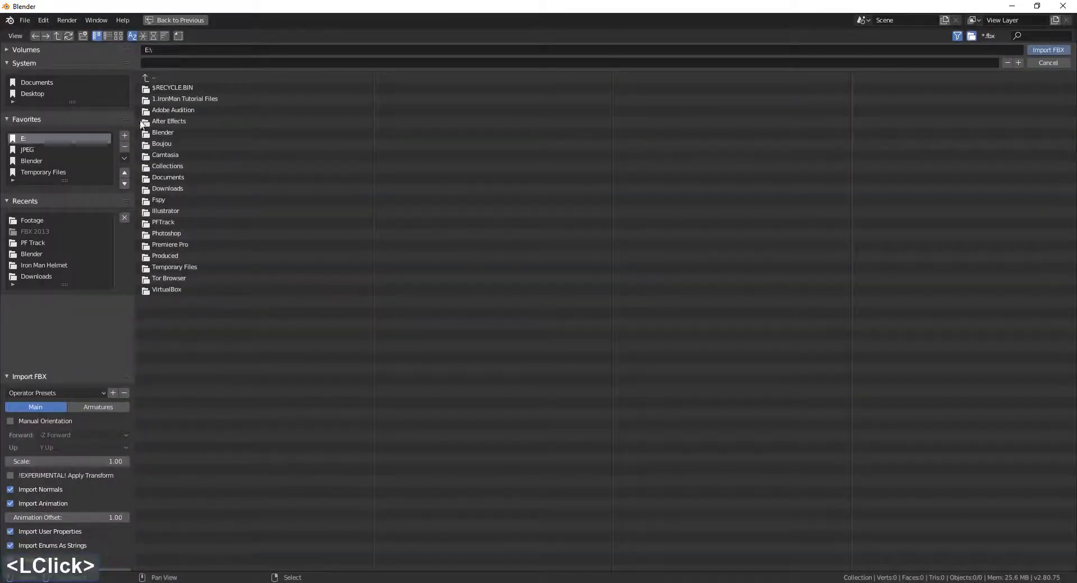
{"action": "left_click", "coordinate": [176, 99]}
{"action": "left_click", "coordinate": [176, 98]}
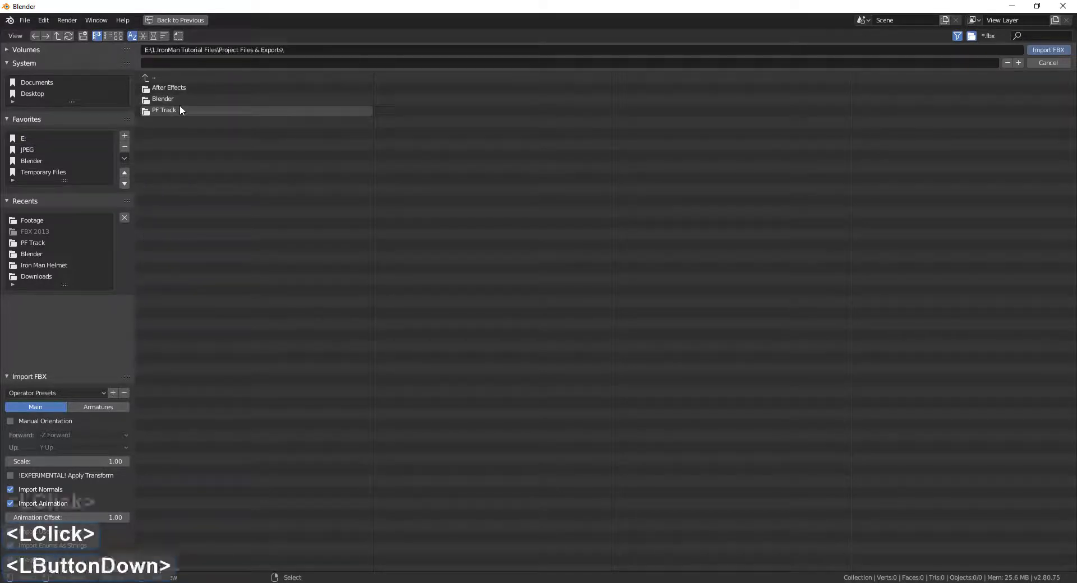
{"action": "left_click", "coordinate": [180, 106]}
{"action": "left_click", "coordinate": [173, 100]}
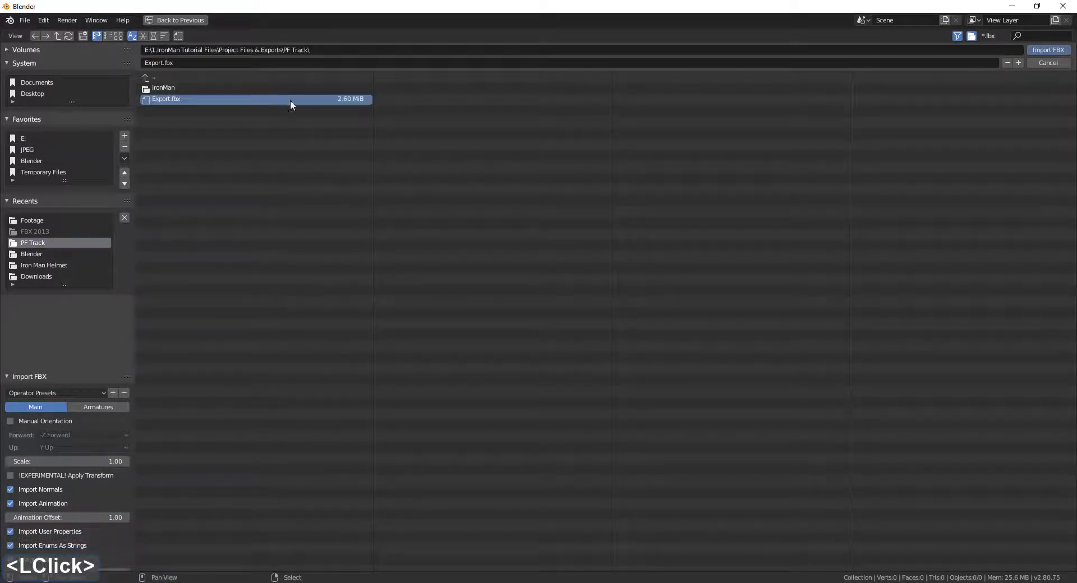
{"action": "left_click", "coordinate": [1041, 49]}
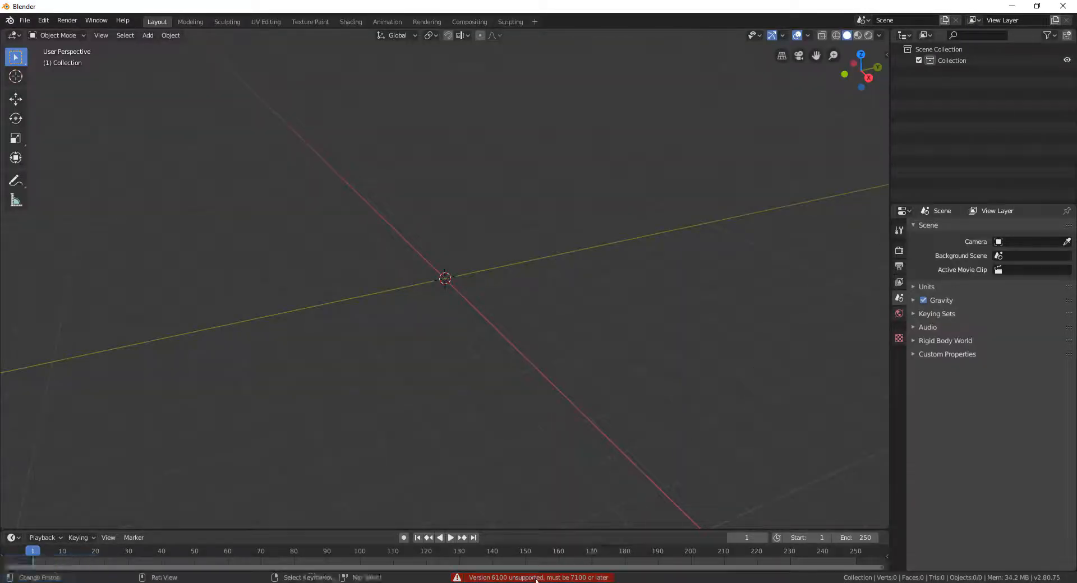
{"action": "middle_click_drag", "start_coordinate": [490, 250], "coordinate": [457, 271]}
{"action": "scroll", "coordinate": [457, 271], "scroll_direction": "up", "scroll_amount": 3}
{"action": "scroll", "coordinate": [457, 270], "scroll_direction": "down", "scroll_amount": 3}
{"action": "left_click_drag", "start_coordinate": [443, 318], "coordinate": [796, 140]}
Minimise Blender and look at the Export file in the PF Track folder in File Explorer, then return to the desktop
{"action": "left_click", "coordinate": [1011, 6]}
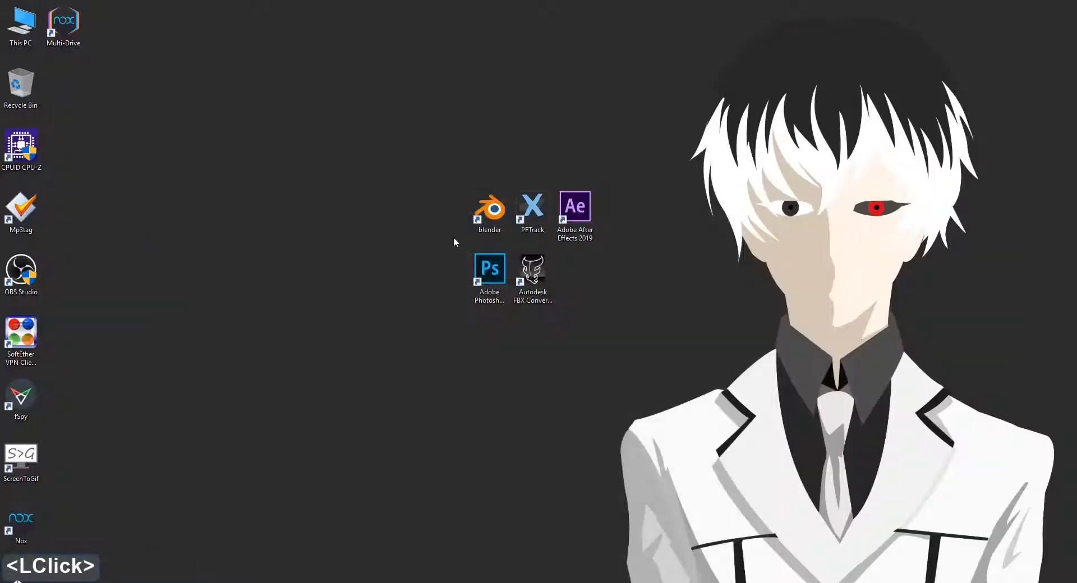
{"action": "left_click", "coordinate": [356, 582]}
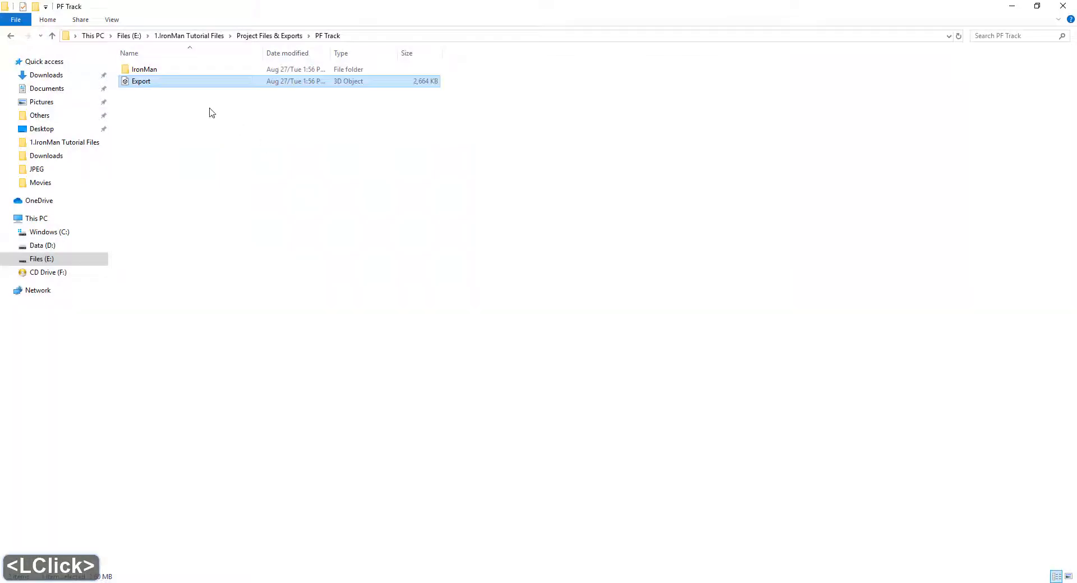
{"action": "left_click_drag", "start_coordinate": [183, 84], "coordinate": [158, 81]}
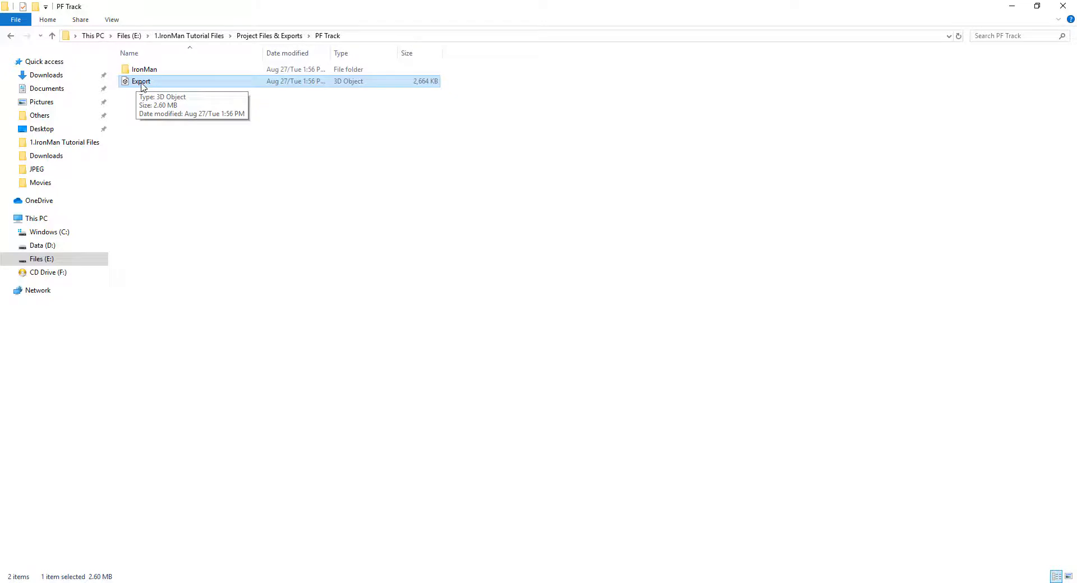
{"action": "left_click", "coordinate": [160, 84]}
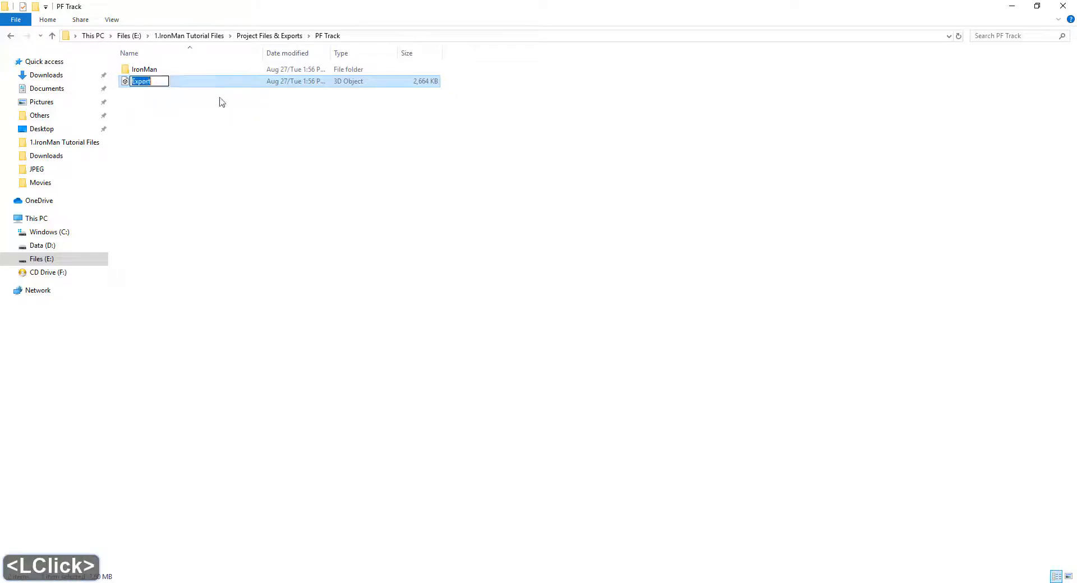
{"action": "left_click", "coordinate": [200, 112]}
{"action": "left_click", "coordinate": [190, 87]}
{"action": "left_click", "coordinate": [190, 87]}
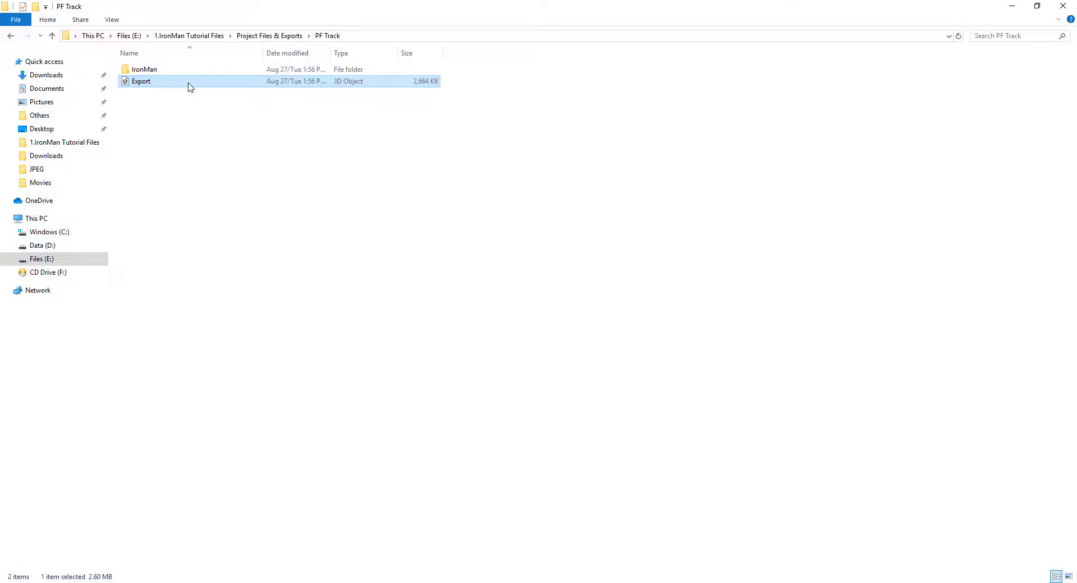
{"action": "left_click", "coordinate": [331, 578]}
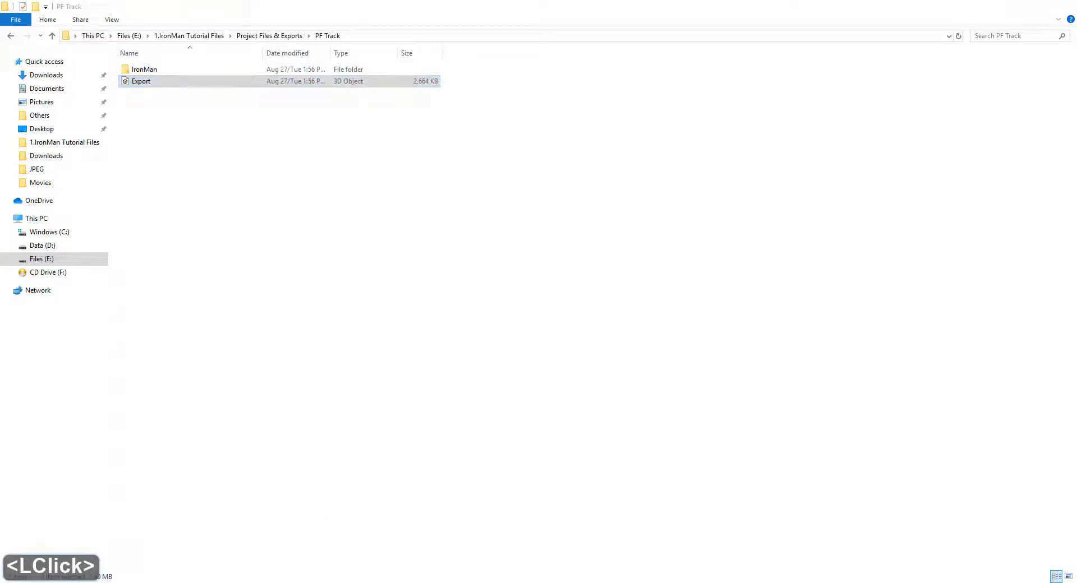
Switch to Autodesk FBX Converter and add the Export file from the PF Track folder as the source
{"action": "left_click", "coordinate": [534, 279]}
{"action": "double_click", "coordinate": [534, 279]}
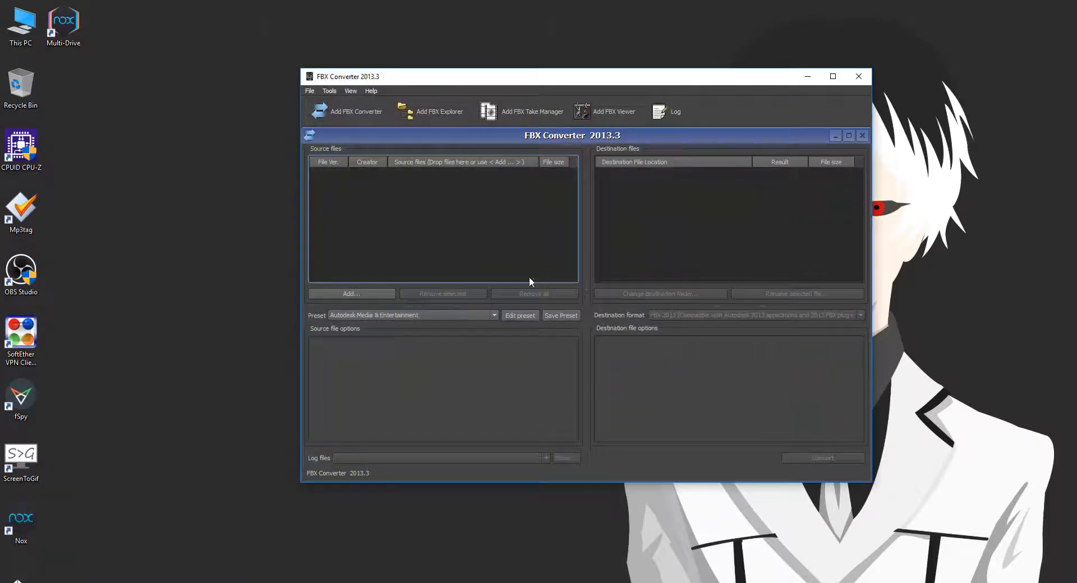
{"action": "left_click", "coordinate": [353, 294]}
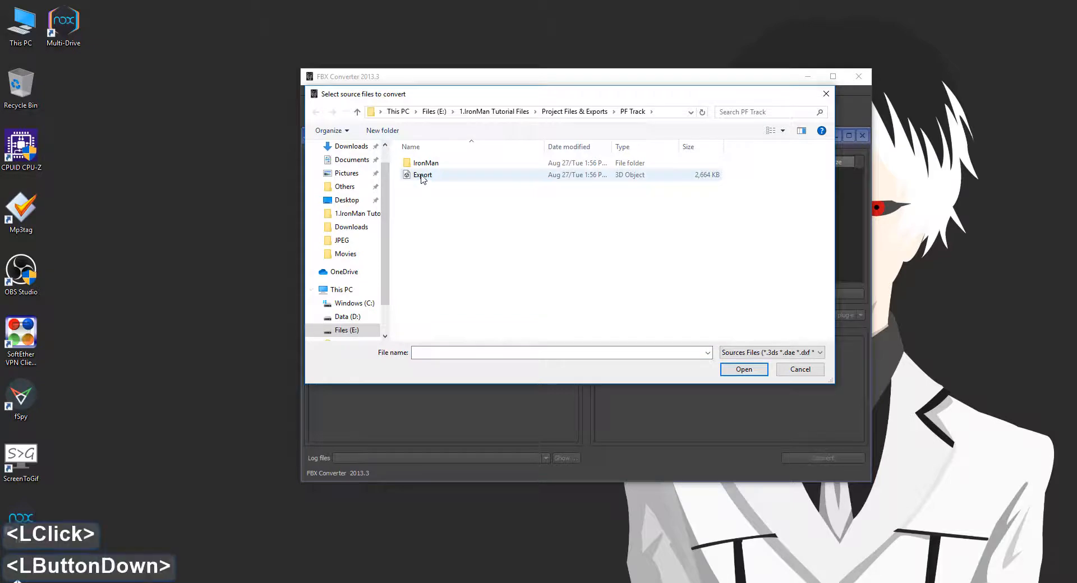
{"action": "left_click", "coordinate": [439, 178]}
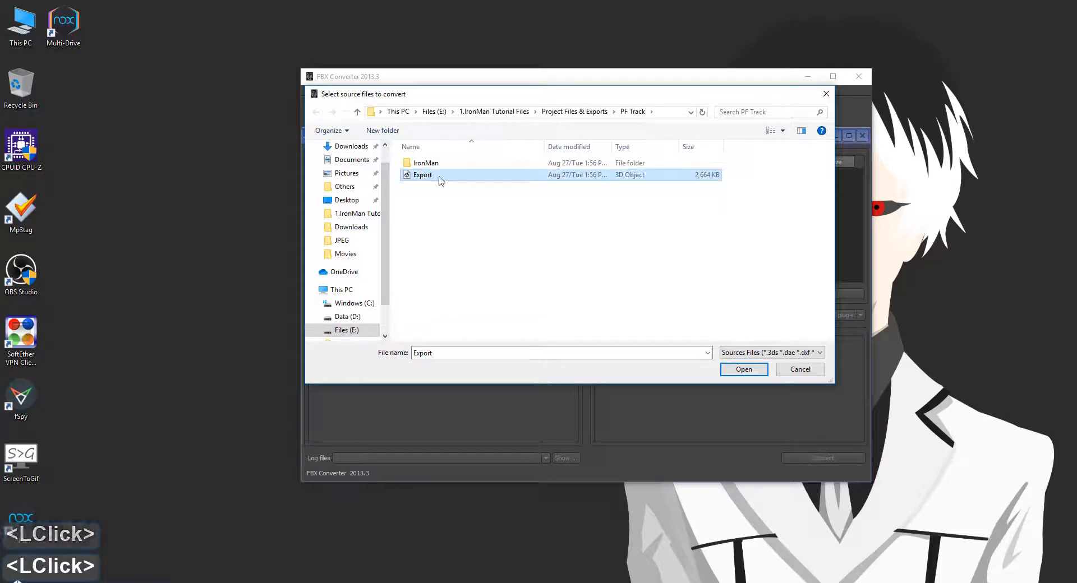
{"action": "left_click", "coordinate": [745, 371]}
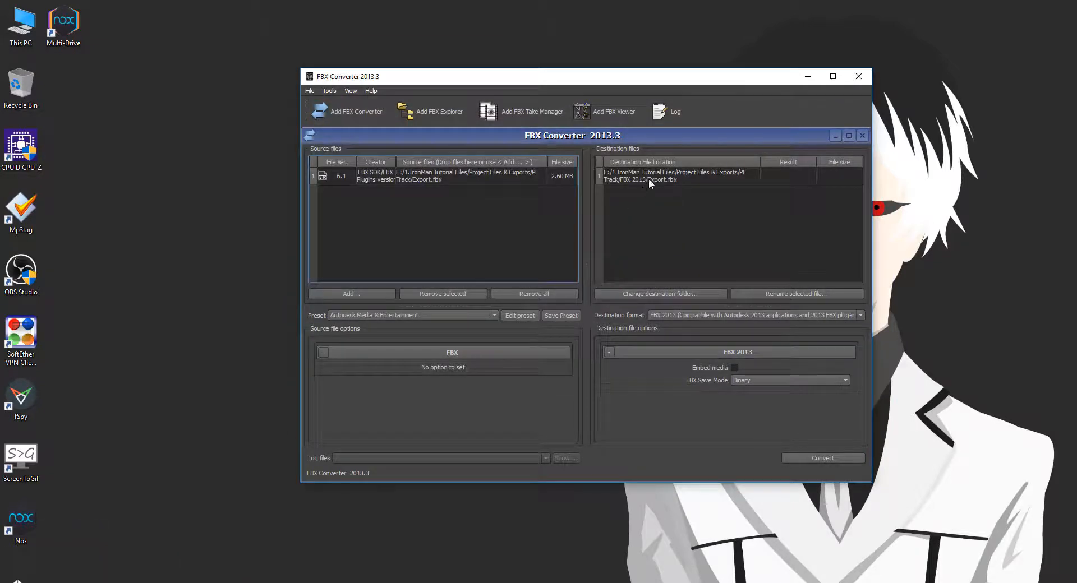
Convert the Export file to the FBX 2013 format in binary mode and close the converter
{"action": "left_click", "coordinate": [649, 182]}
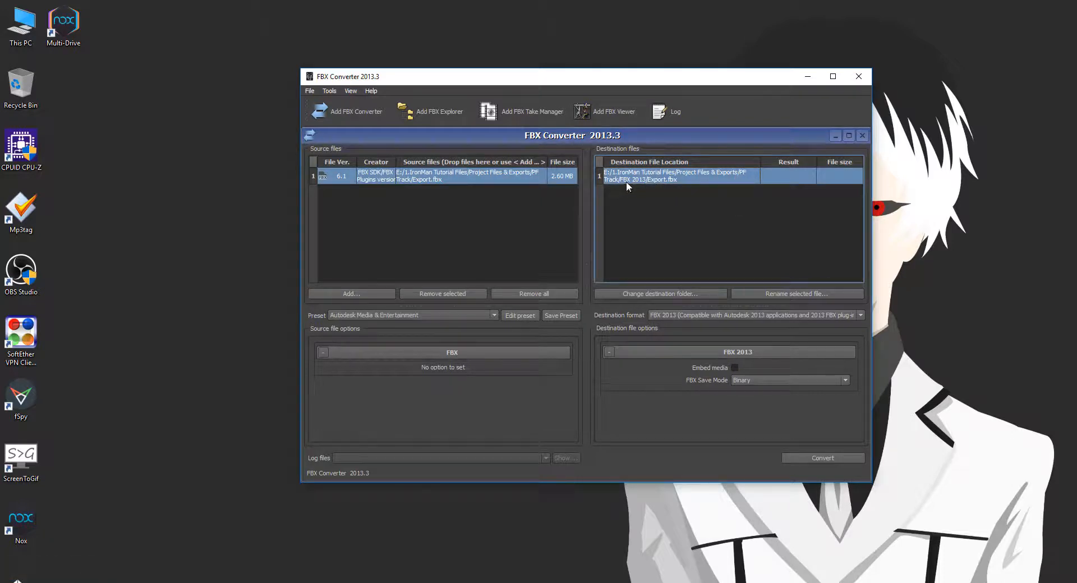
{"action": "left_click", "coordinate": [819, 459]}
{"action": "left_click", "coordinate": [854, 80]}
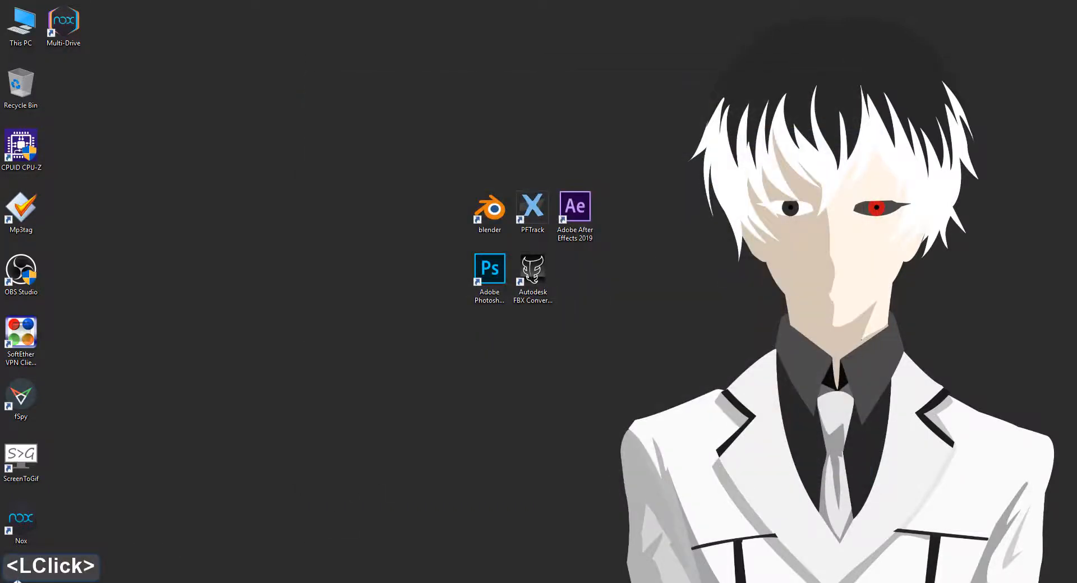
Switch to File Explorer, open the FBX 2013 folder and check the converted Export file's type in its properties
{"action": "left_click", "coordinate": [17, 582]}
{"action": "left_click", "coordinate": [340, 215]}
{"action": "left_click", "coordinate": [145, 68]}
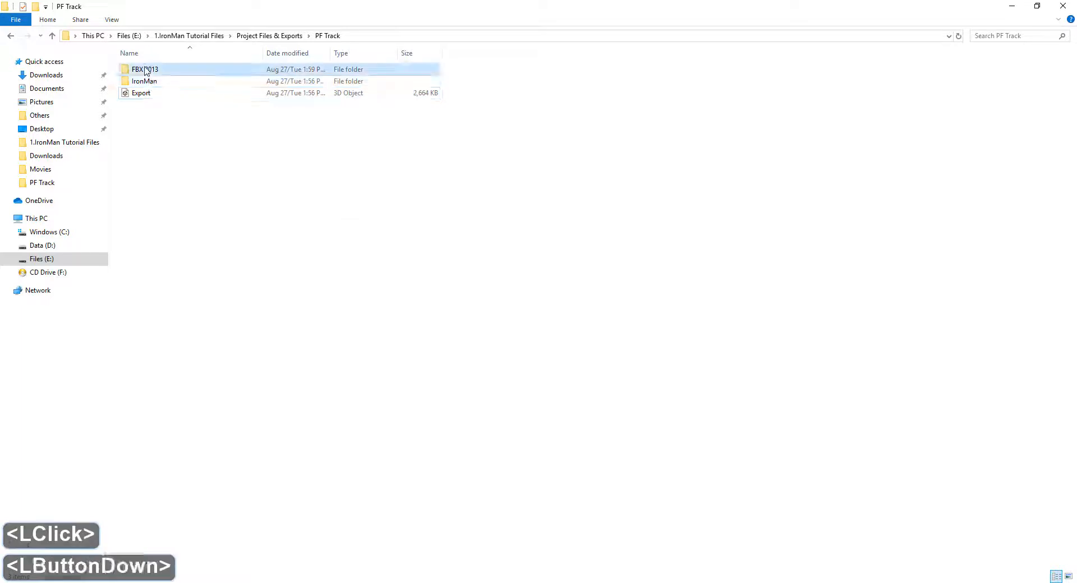
{"action": "double_click", "coordinate": [180, 71]}
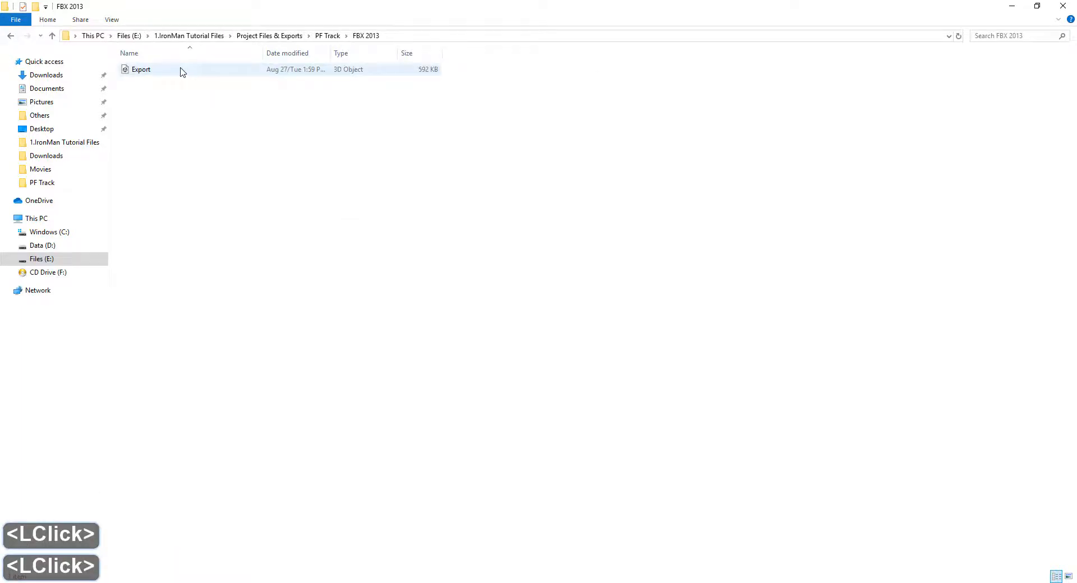
{"action": "left_click", "coordinate": [167, 73]}
{"action": "right_click", "coordinate": [168, 73]}
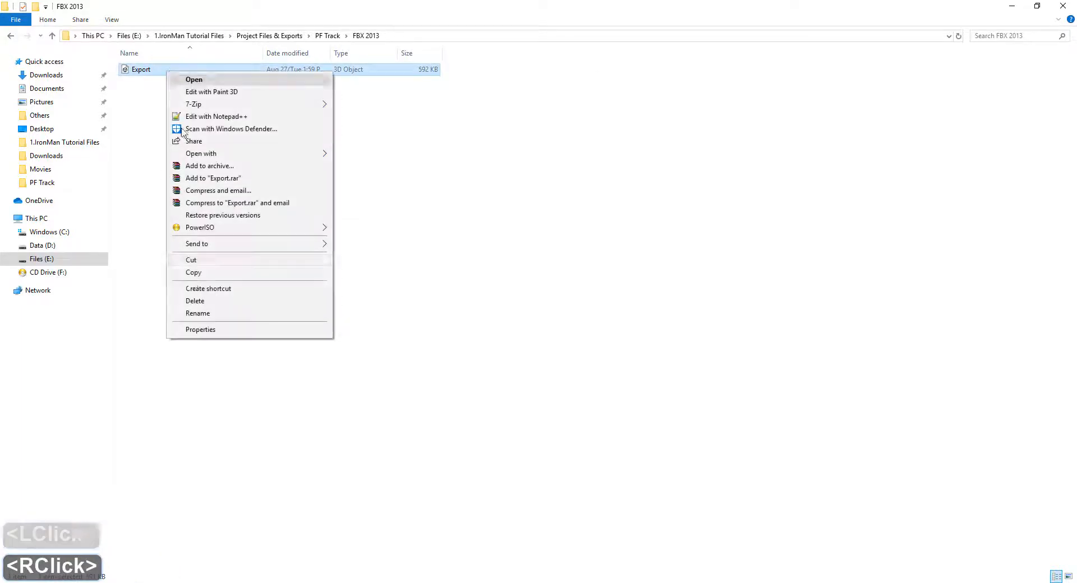
{"action": "left_click", "coordinate": [213, 331]}
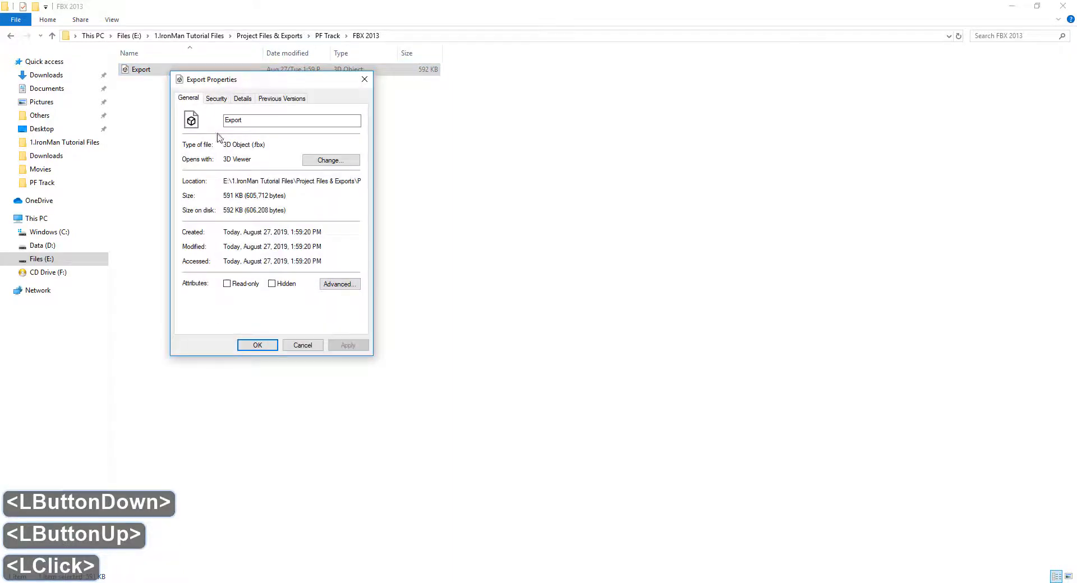
{"action": "left_click_drag", "start_coordinate": [238, 146], "coordinate": [305, 166]}
{"action": "left_click", "coordinate": [294, 345]}
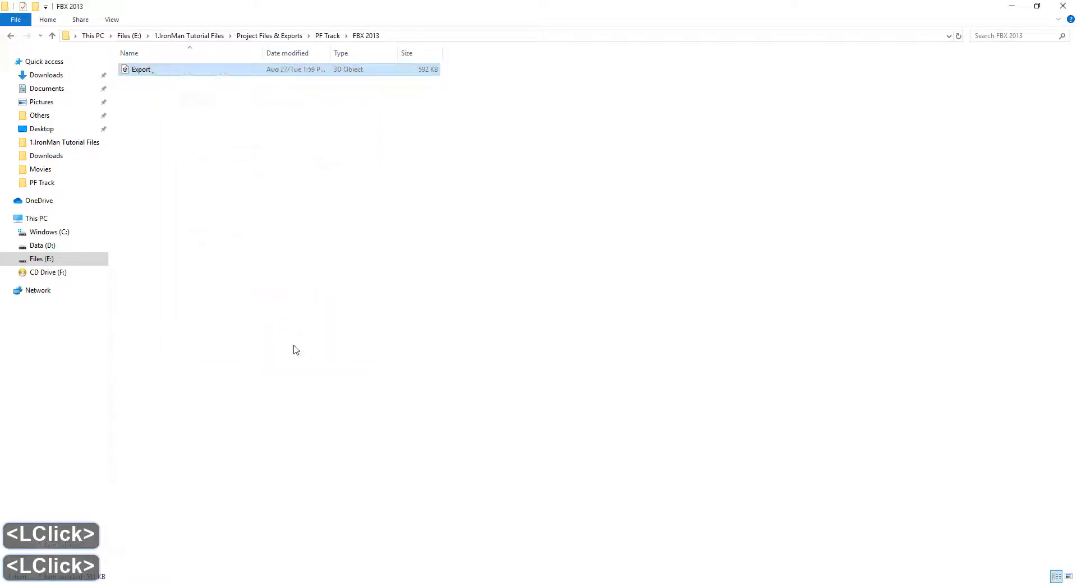
Switch back to Blender and import the converted Export.fbx from the FBX 2013 folder
{"action": "left_click", "coordinate": [420, 582]}
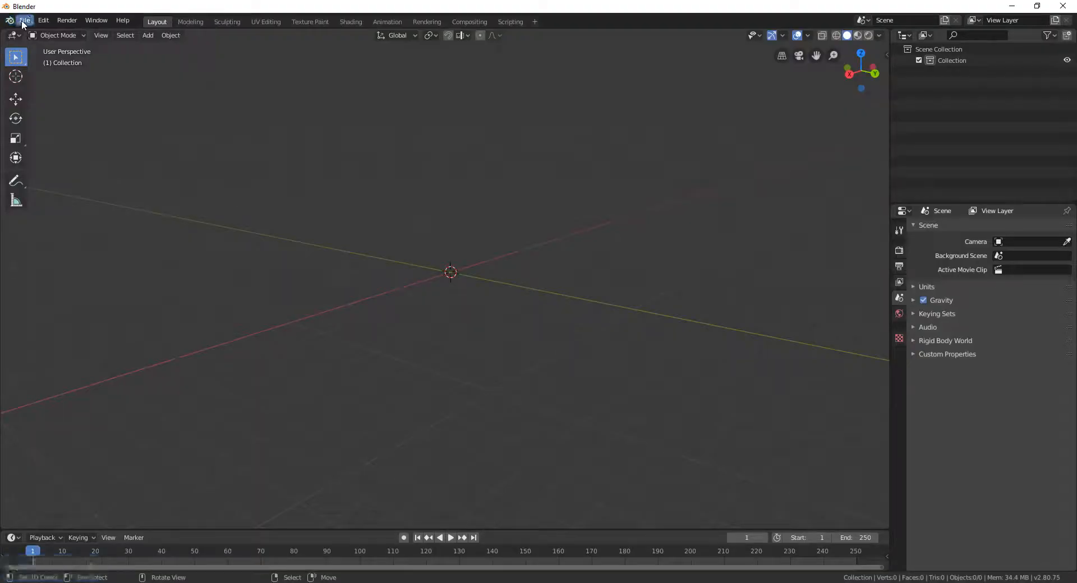
{"action": "left_click", "coordinate": [24, 21]}
{"action": "left_click", "coordinate": [82, 169]}
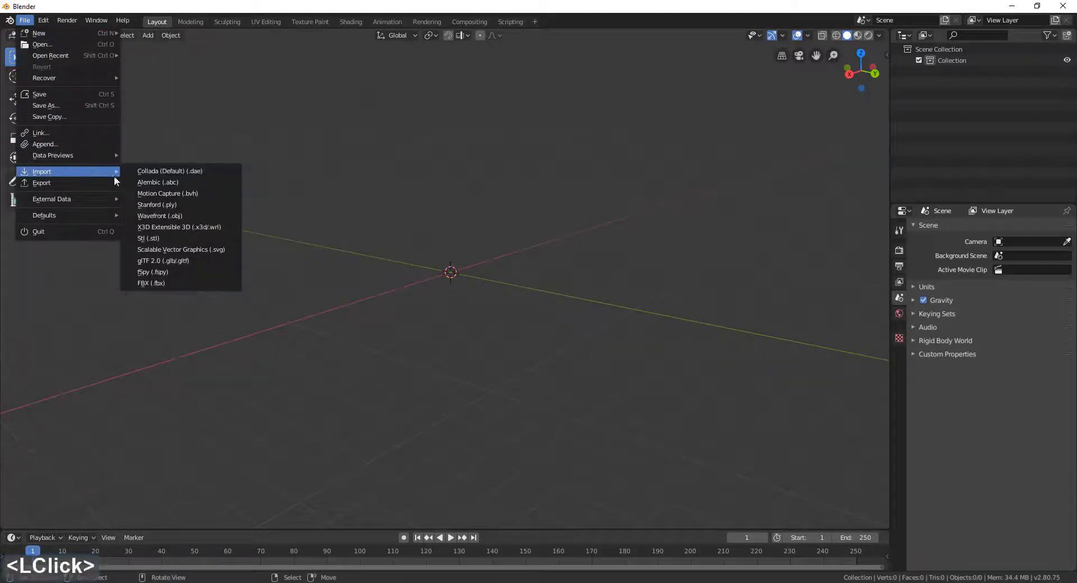
{"action": "left_click", "coordinate": [175, 278]}
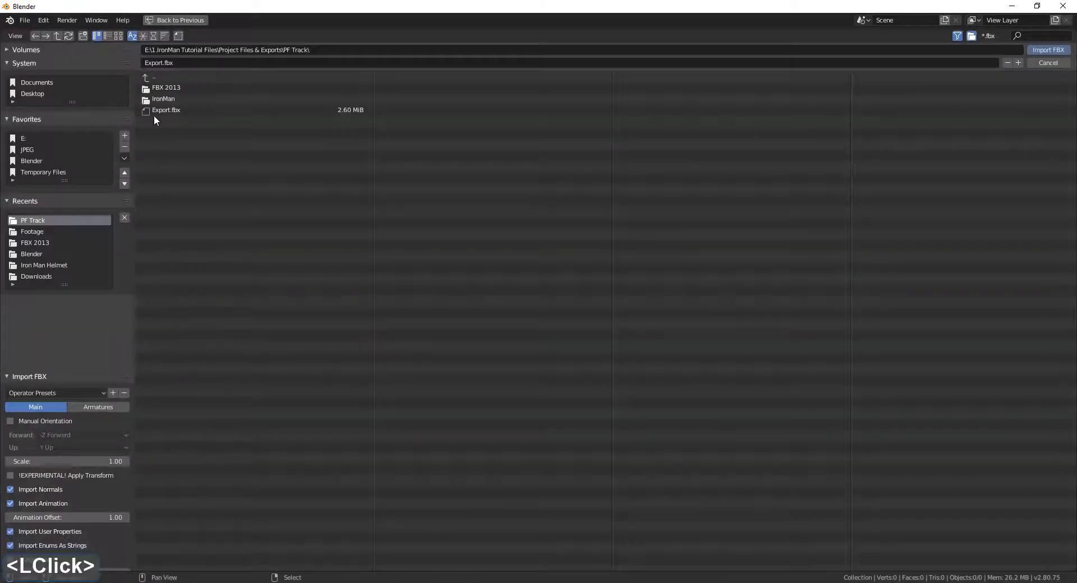
{"action": "left_click", "coordinate": [180, 87]}
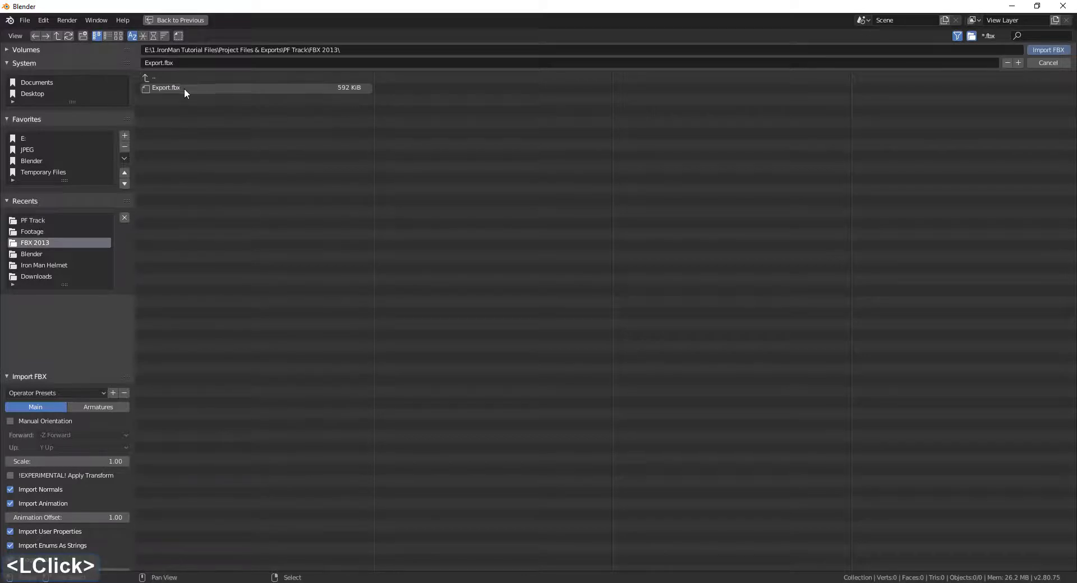
{"action": "left_click", "coordinate": [176, 87]}
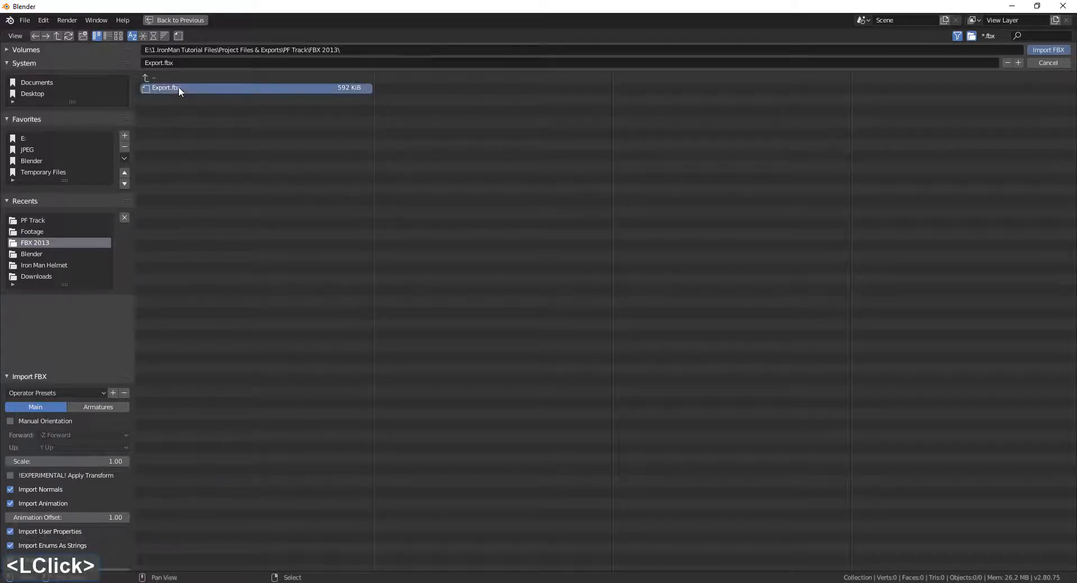
{"action": "left_click", "coordinate": [1060, 51]}
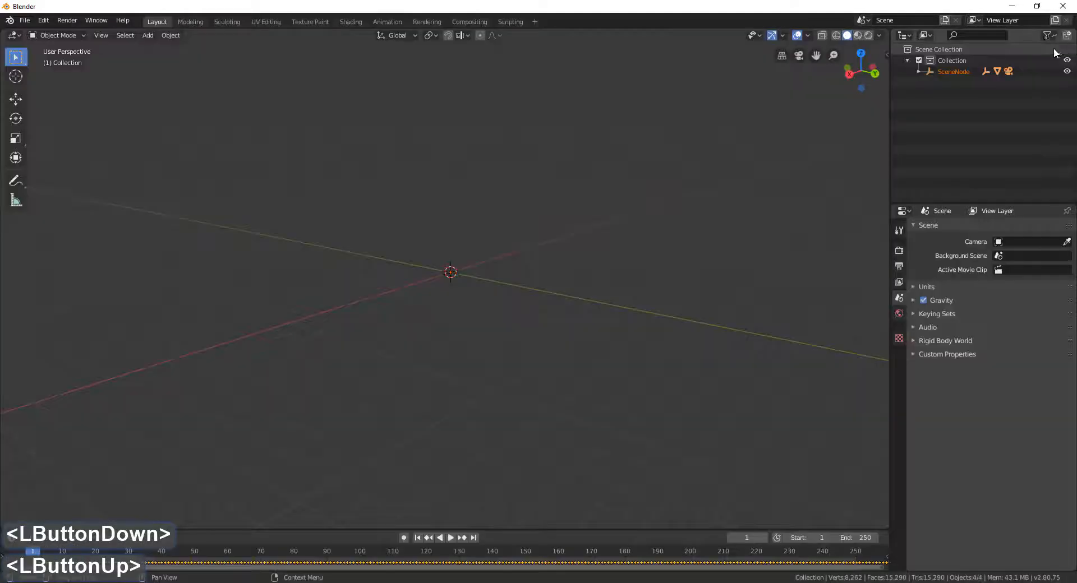
Inspect the imported helmet, camera group and camera at the world origin by selecting the overlapping objects in turn
{"action": "scroll", "coordinate": [500, 301], "scroll_direction": "up", "scroll_amount": 8}
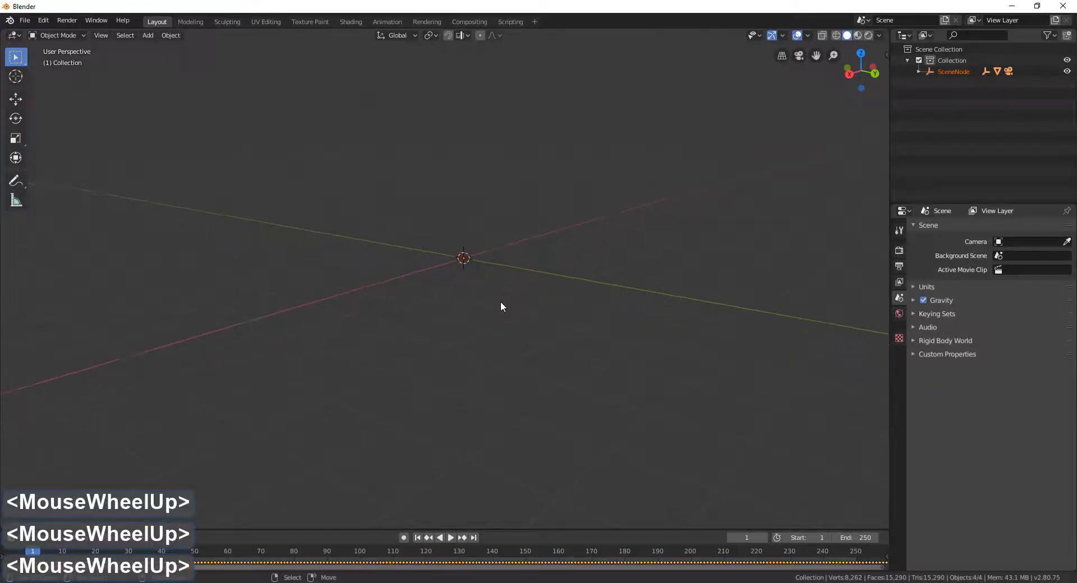
{"action": "scroll", "coordinate": [515, 292], "scroll_direction": "up", "scroll_amount": 3}
{"action": "scroll", "coordinate": [530, 268], "scroll_direction": "down", "scroll_amount": 1}
{"action": "scroll", "coordinate": [538, 255], "scroll_direction": "up", "scroll_amount": 2}
{"action": "middle_click_drag", "start_coordinate": [597, 208], "coordinate": [458, 266]}
{"action": "scroll", "coordinate": [477, 232], "scroll_direction": "up", "scroll_amount": 3}
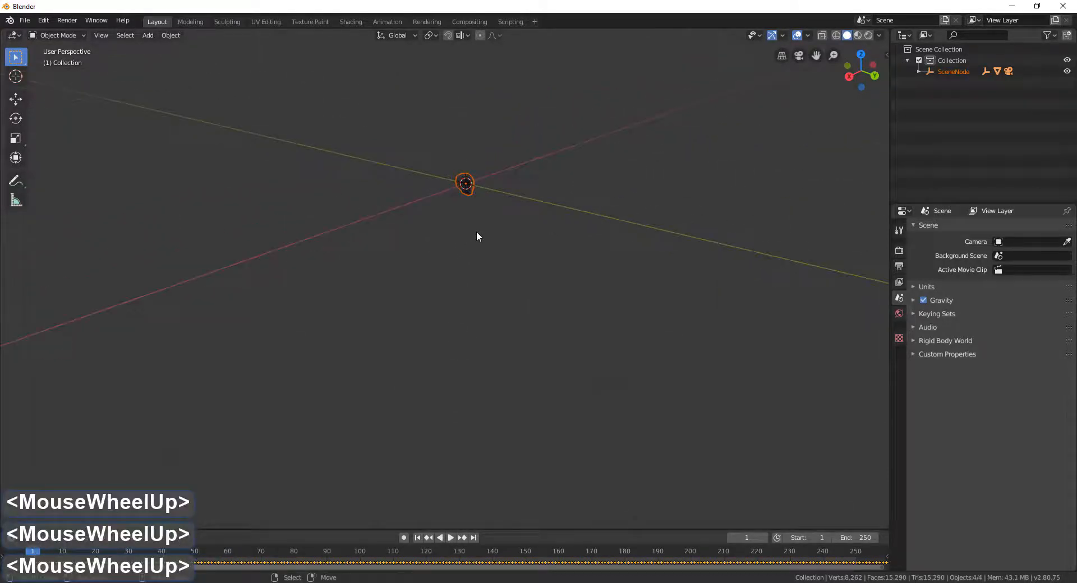
{"action": "mouse_move", "coordinate": [533, 192]}
{"action": "middle_mouse_down"}
{"action": "mouse_move", "coordinate": [507, 202]}
{"action": "mouse_move", "coordinate": [538, 200]}
{"action": "middle_mouse_up"}
{"action": "middle_click_drag", "start_coordinate": [538, 201], "coordinate": [339, 303], "text": "shift"}
{"action": "scroll", "coordinate": [588, 191], "scroll_direction": "up", "scroll_amount": 3}
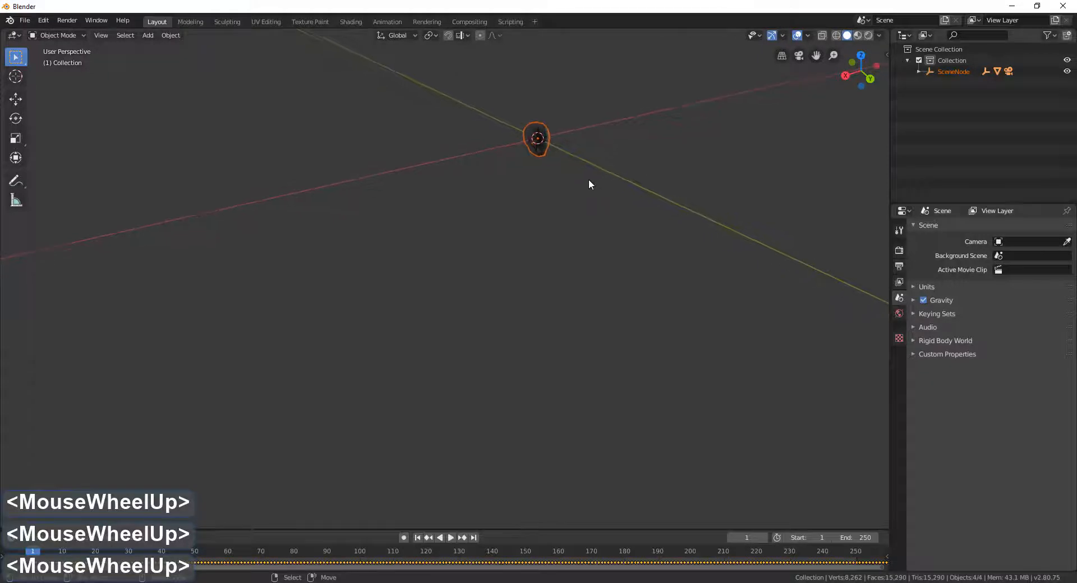
{"action": "right_click", "coordinate": [541, 140]}
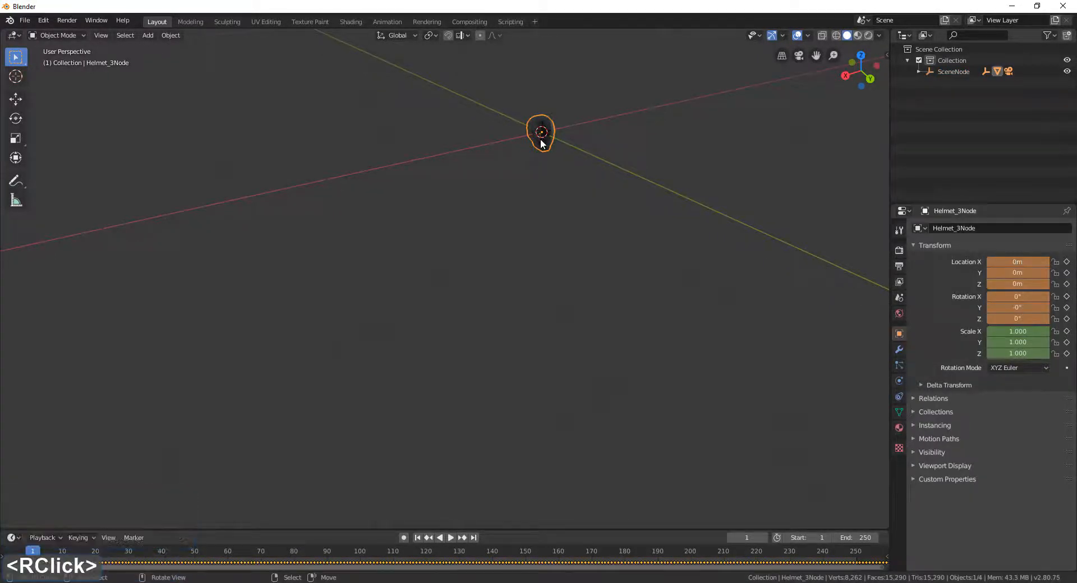
{"action": "right_click", "coordinate": [541, 141]}
{"action": "right_click", "coordinate": [541, 140]}
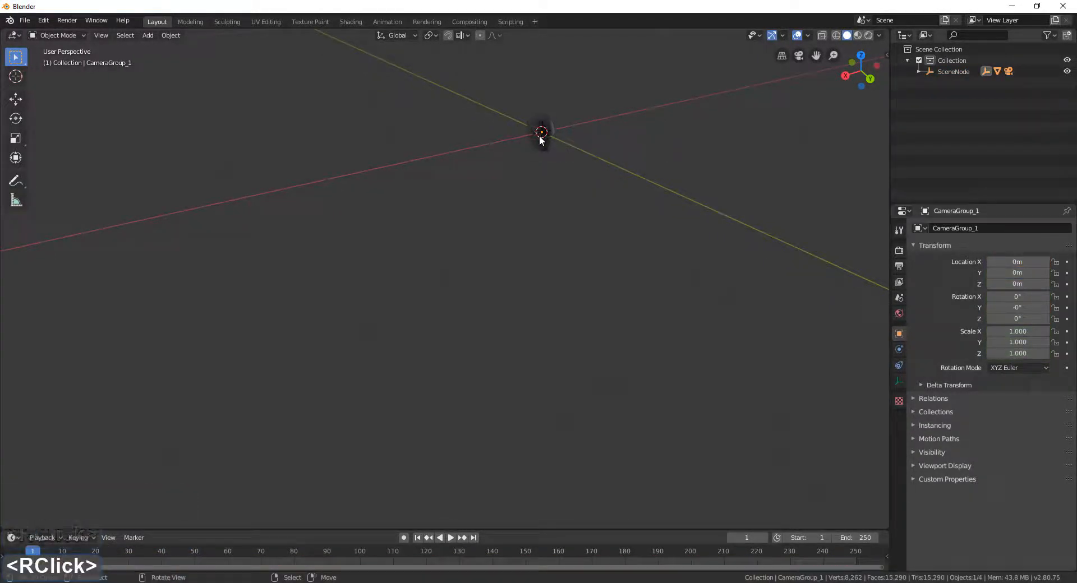
{"action": "right_click", "coordinate": [542, 133]}
{"action": "right_click", "coordinate": [540, 137]}
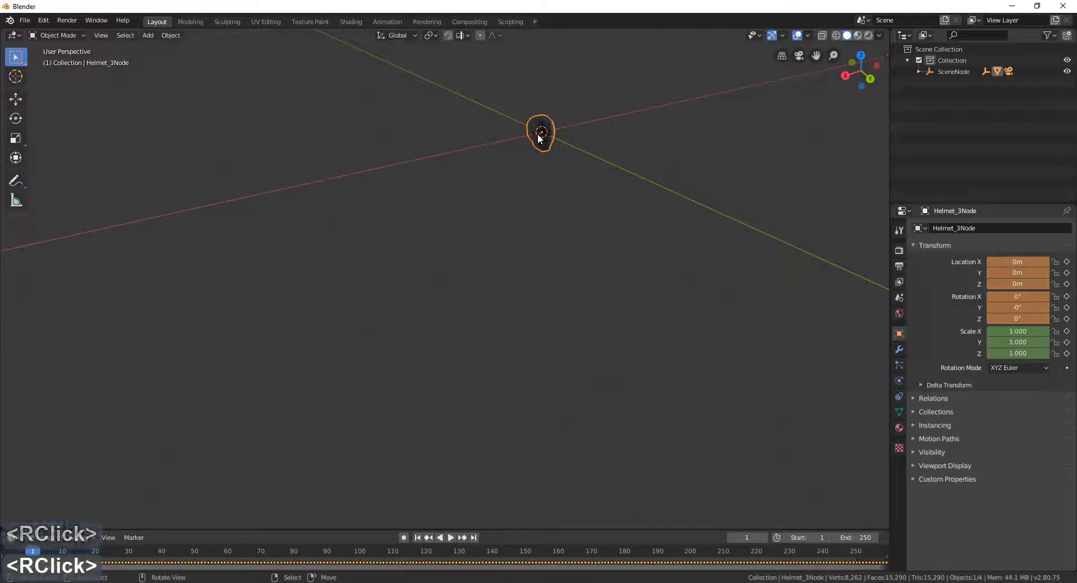
{"action": "scroll", "coordinate": [538, 137], "scroll_direction": "down", "scroll_amount": 3}
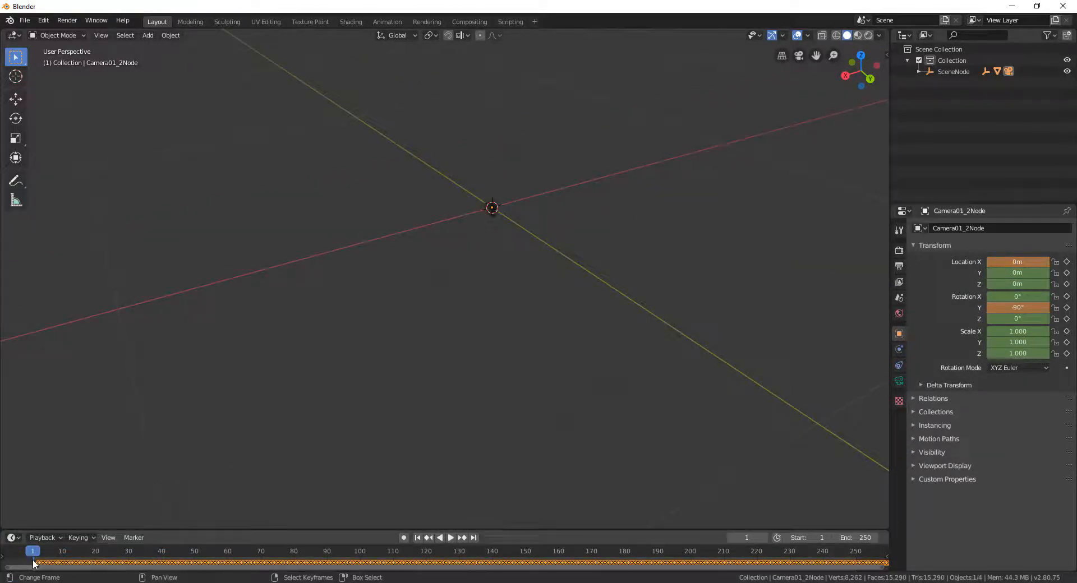
Scrub through the timeline to check how the imported camera and helmet are positioned on different frames
{"action": "left_click_drag", "start_coordinate": [33, 564], "coordinate": [68, 562]}
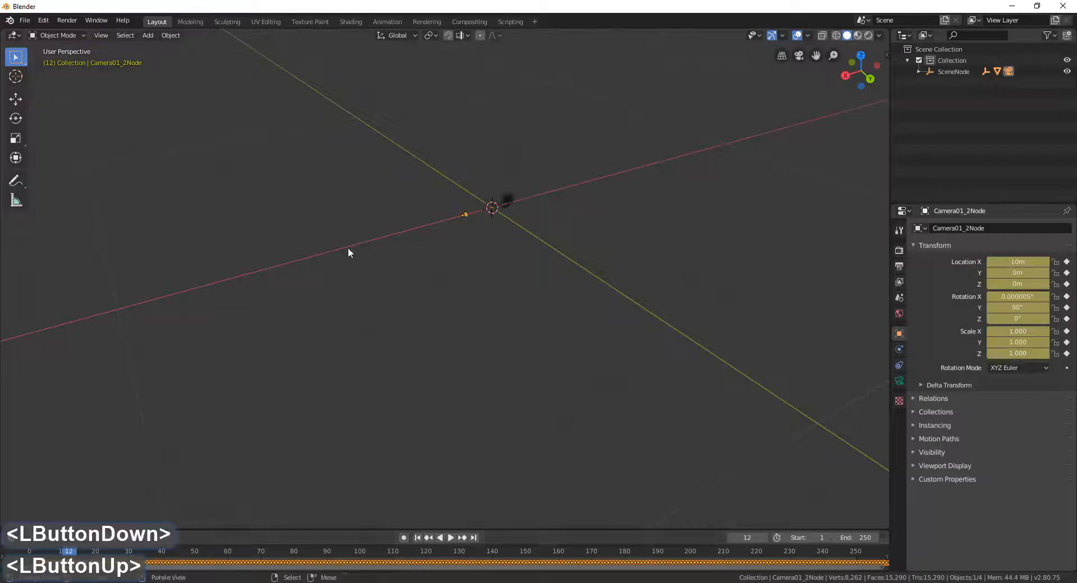
{"action": "left_click", "coordinate": [208, 565]}
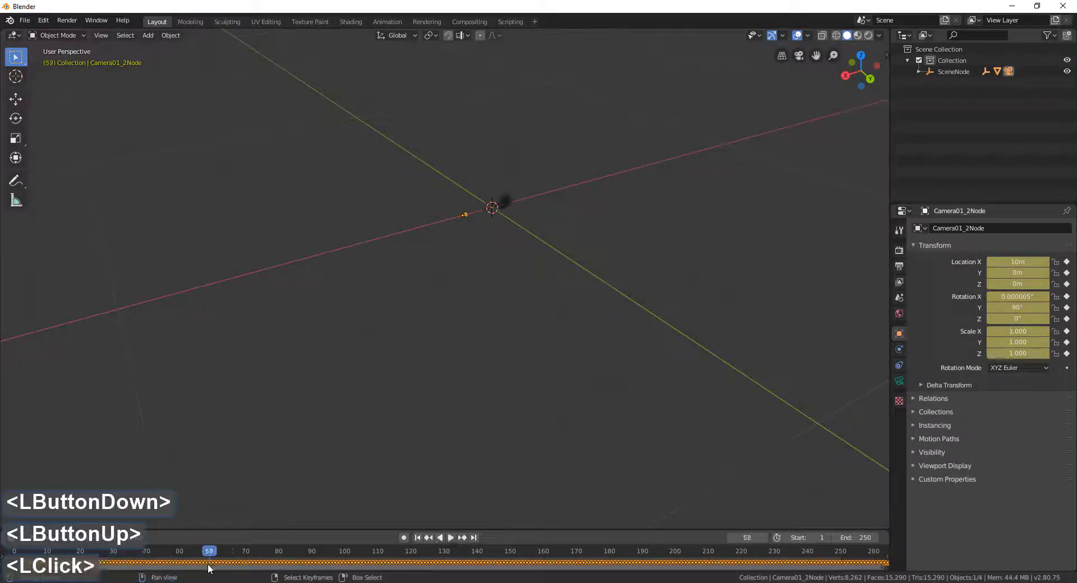
{"action": "left_click_drag", "start_coordinate": [206, 568], "coordinate": [80, 564]}
Select the imported camera, look through it and play the animation to check the tracked helmet's motion
{"action": "right_click", "coordinate": [508, 200]}
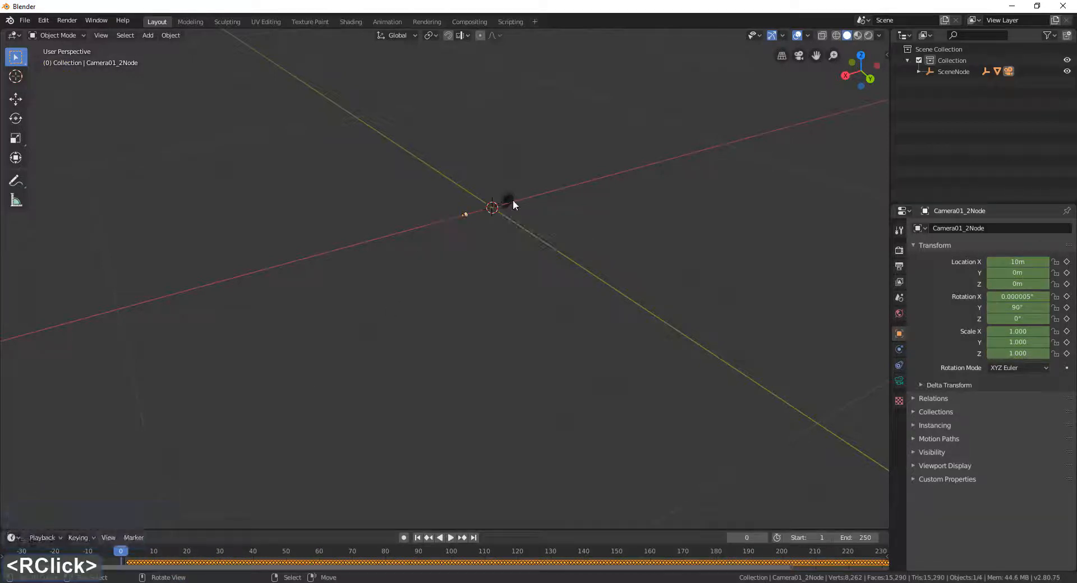
{"action": "right_click", "coordinate": [508, 200]}
{"action": "right_click", "coordinate": [463, 215]}
{"action": "scroll", "coordinate": [521, 196], "scroll_direction": "up", "scroll_amount": 3}
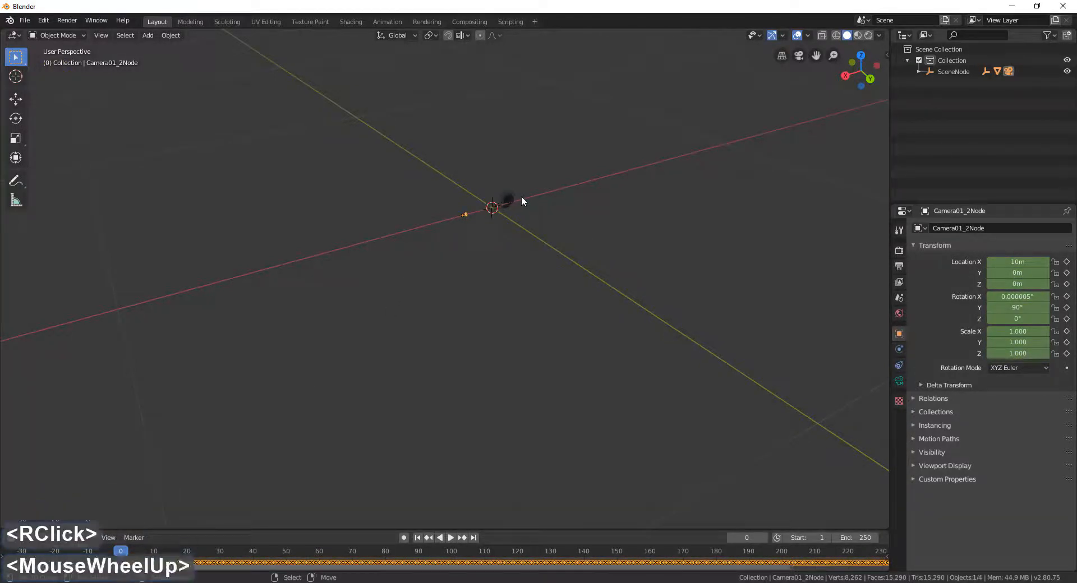
{"action": "scroll", "coordinate": [499, 147], "scroll_direction": "down", "scroll_amount": 1}
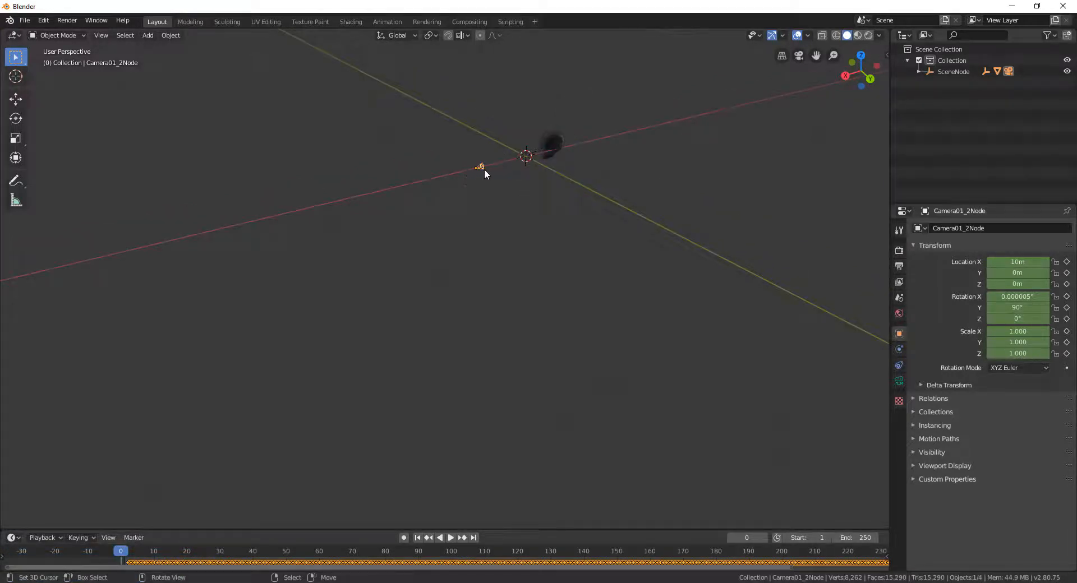
{"action": "key", "text": "KP_0"}
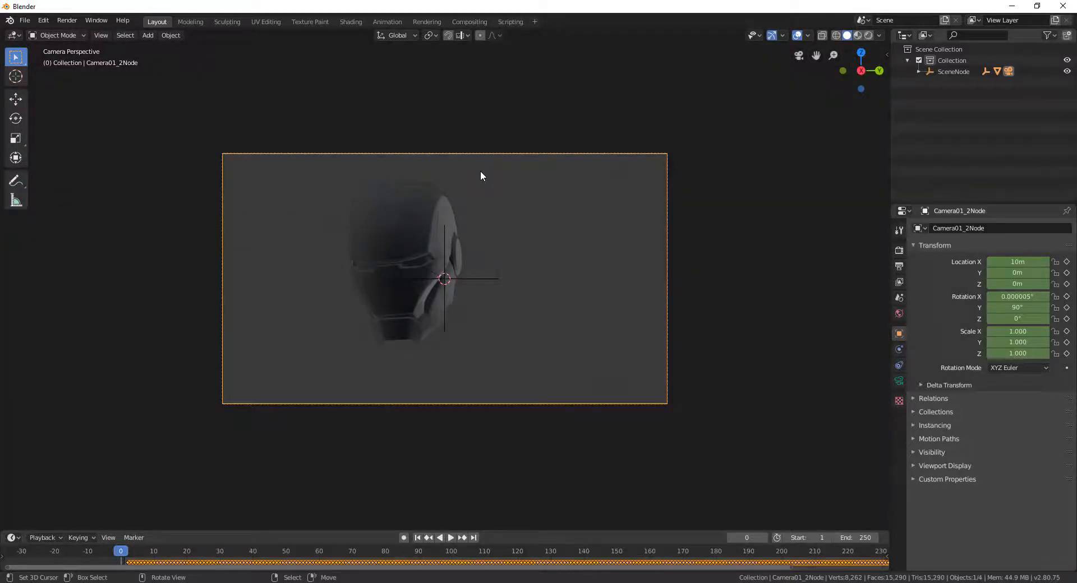
{"action": "key", "text": "space"}
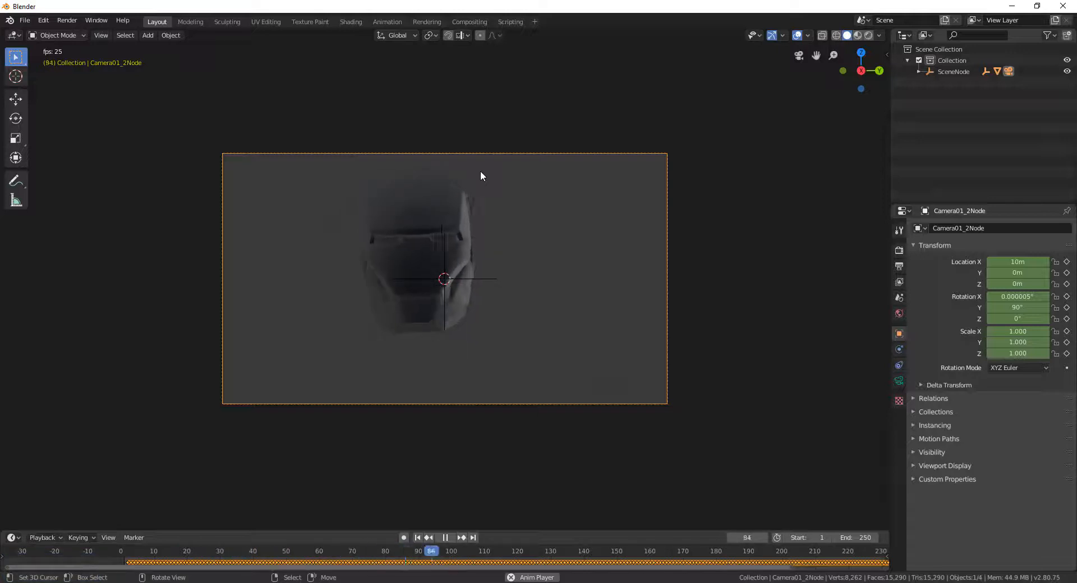
{"action": "key", "text": "space"}
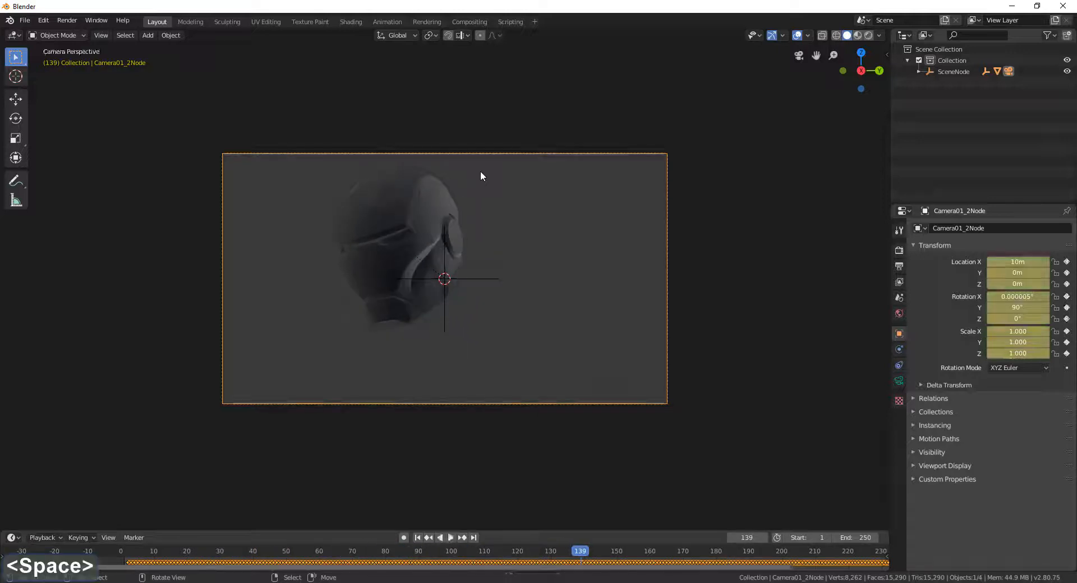
Enable background images for the imported camera and add one with Movie Clip as its source
{"action": "middle_click_drag", "start_coordinate": [503, 182], "coordinate": [398, 273]}
{"action": "scroll", "coordinate": [427, 226], "scroll_direction": "down", "scroll_amount": 3}
{"action": "right_click", "coordinate": [366, 344]}
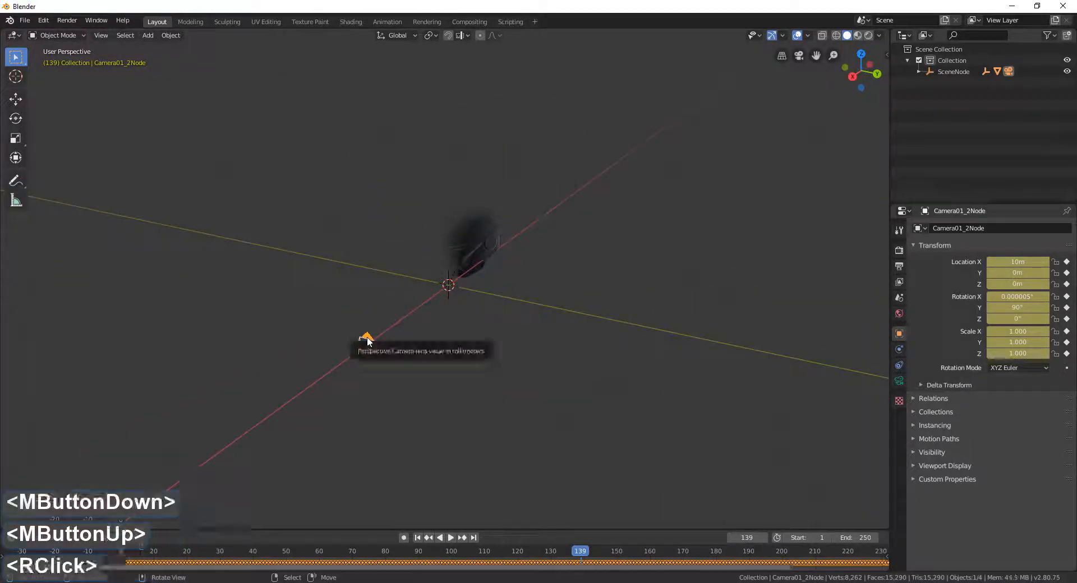
{"action": "left_click", "coordinate": [900, 380]}
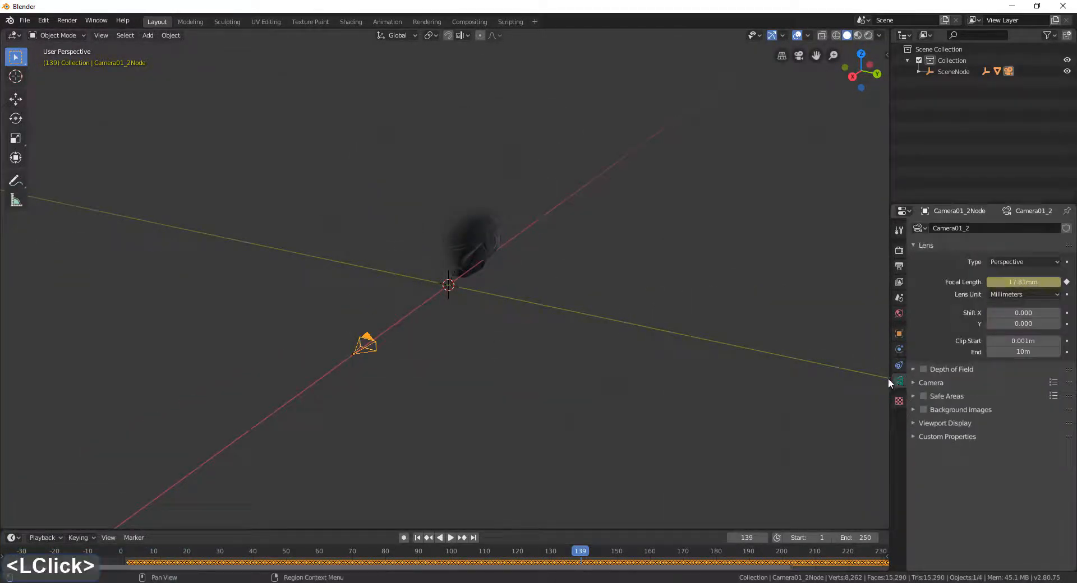
{"action": "left_click", "coordinate": [924, 409]}
{"action": "left_click", "coordinate": [912, 408]}
{"action": "left_click", "coordinate": [991, 427]}
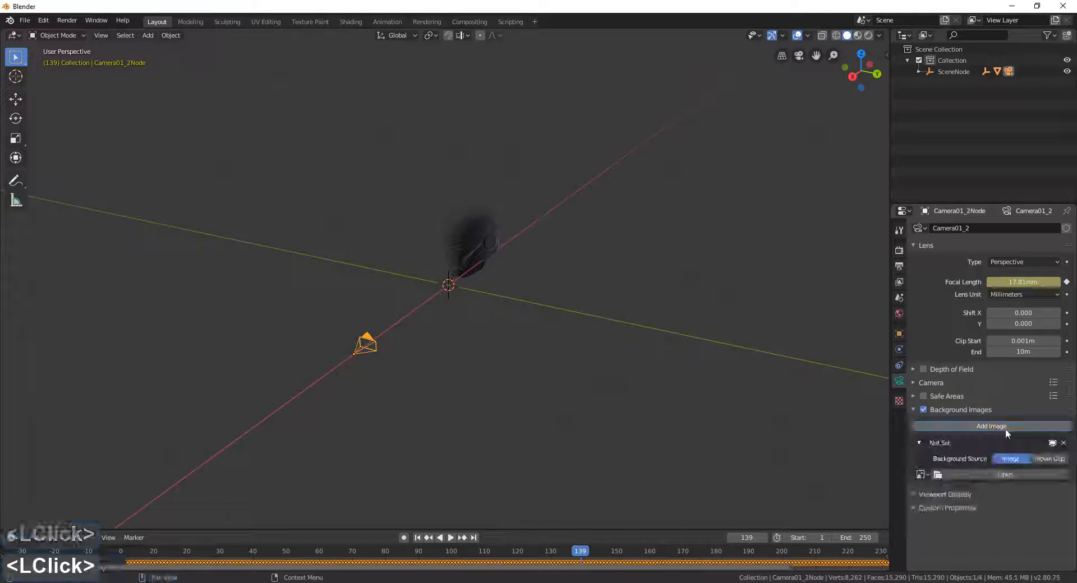
{"action": "left_click", "coordinate": [1047, 459]}
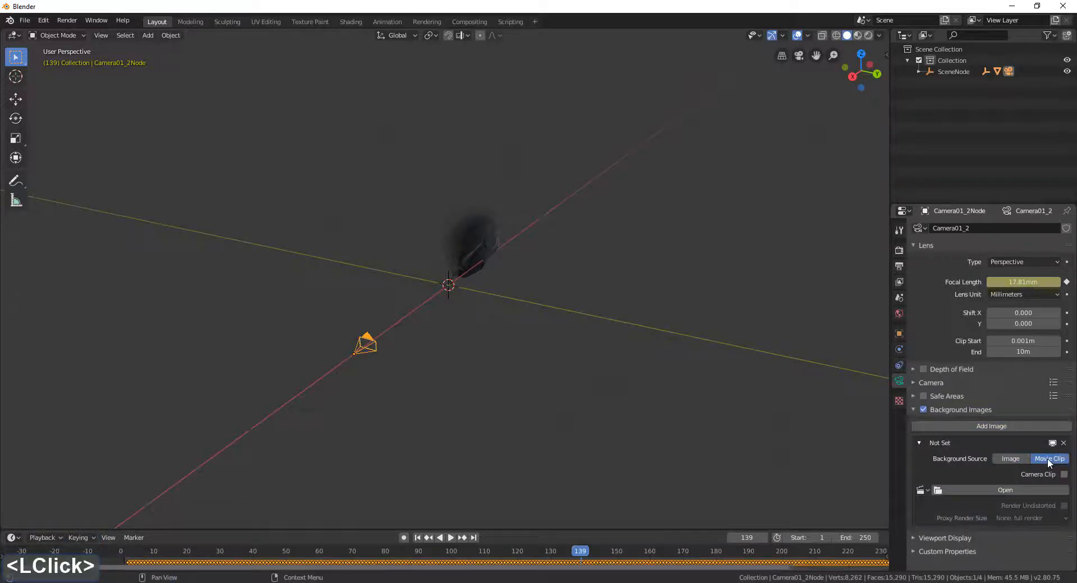
Load all JPEG frames from the 1.IronMan Tutorial Files Downloads\Footage folder as the camera's background clip
{"action": "left_click", "coordinate": [1019, 490]}
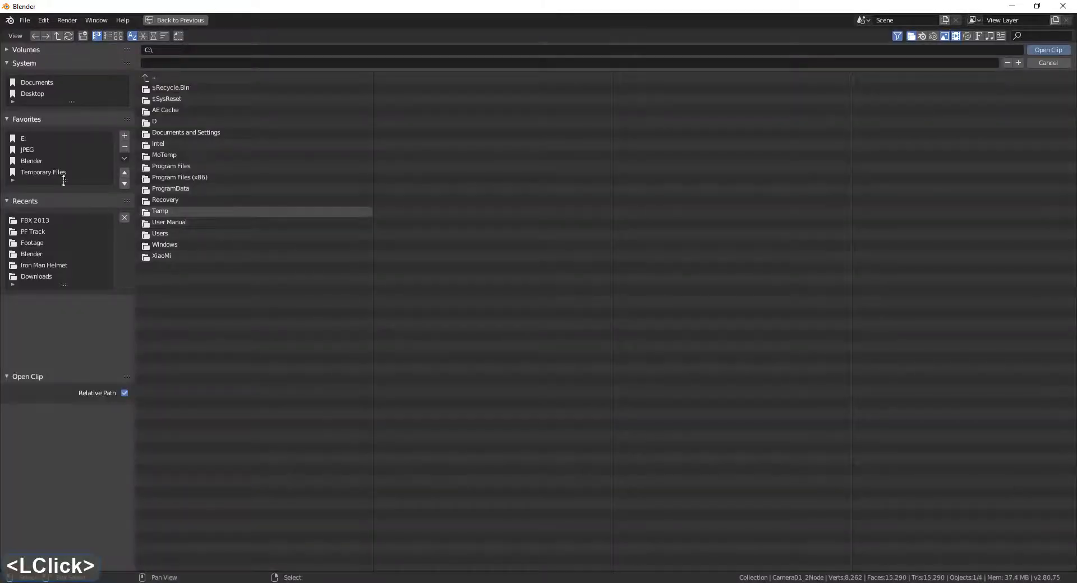
{"action": "left_click", "coordinate": [36, 138]}
{"action": "left_click", "coordinate": [160, 96]}
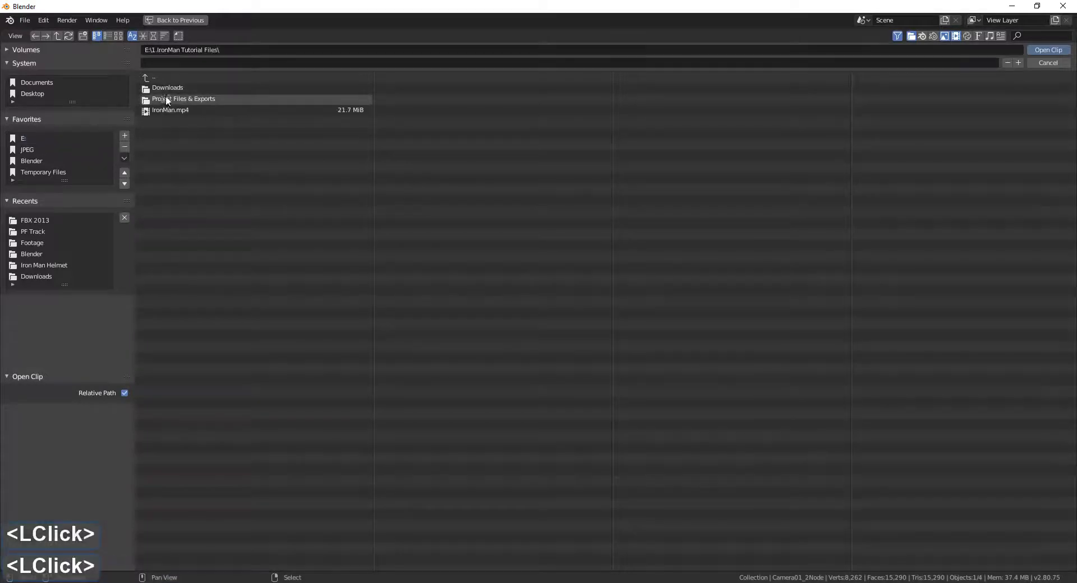
{"action": "left_click", "coordinate": [175, 88]}
{"action": "left_click", "coordinate": [175, 88]}
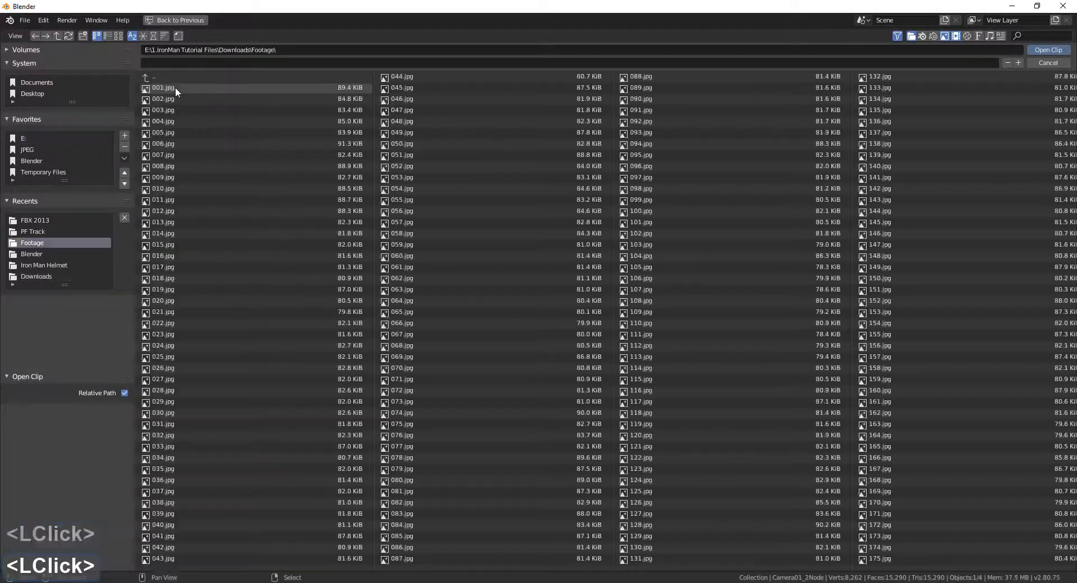
{"action": "key", "text": "a"}
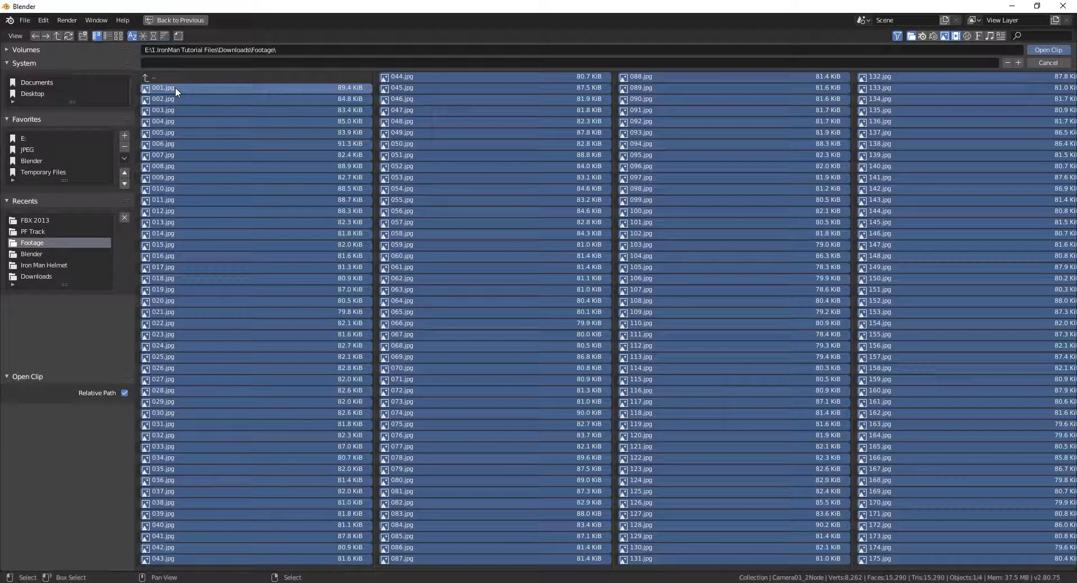
{"action": "left_click", "coordinate": [1035, 51]}
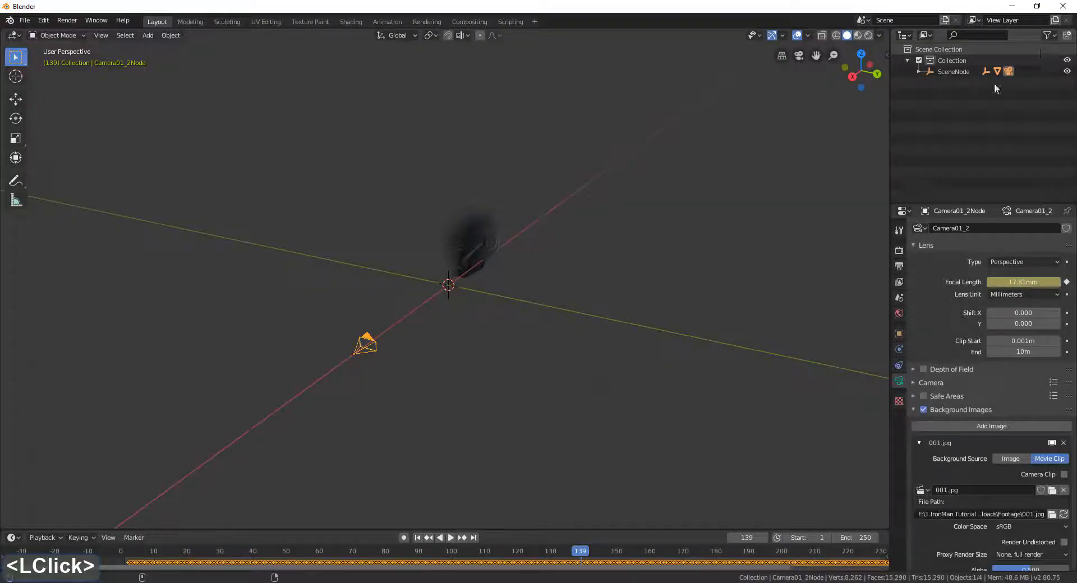
Look through the camera and play the animation to check the helmet's alignment with the actor's head
{"action": "key", "text": "KP_0"}
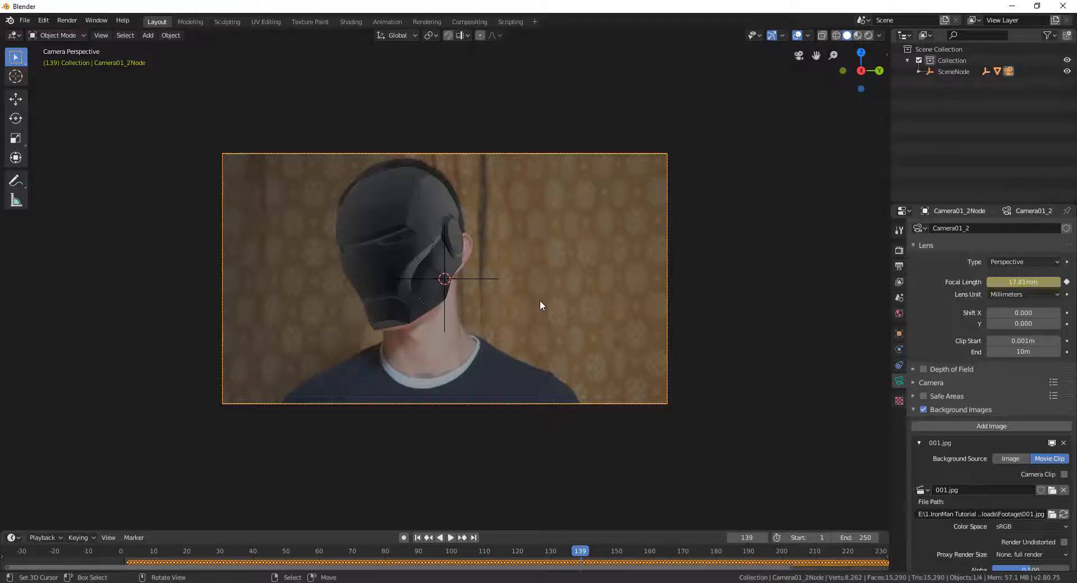
{"action": "key", "text": "space"}
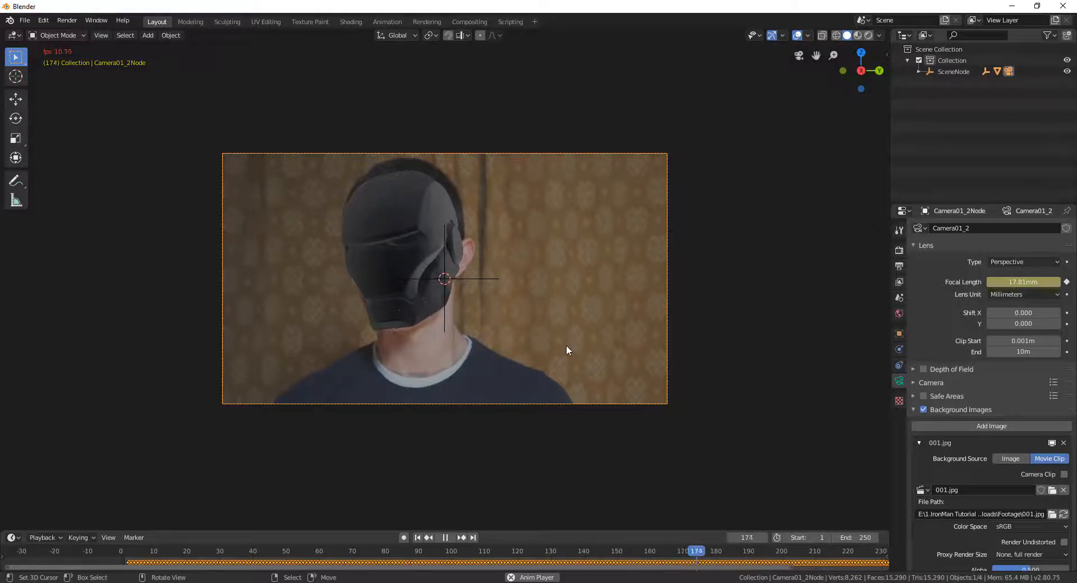
{"action": "key", "text": "space"}
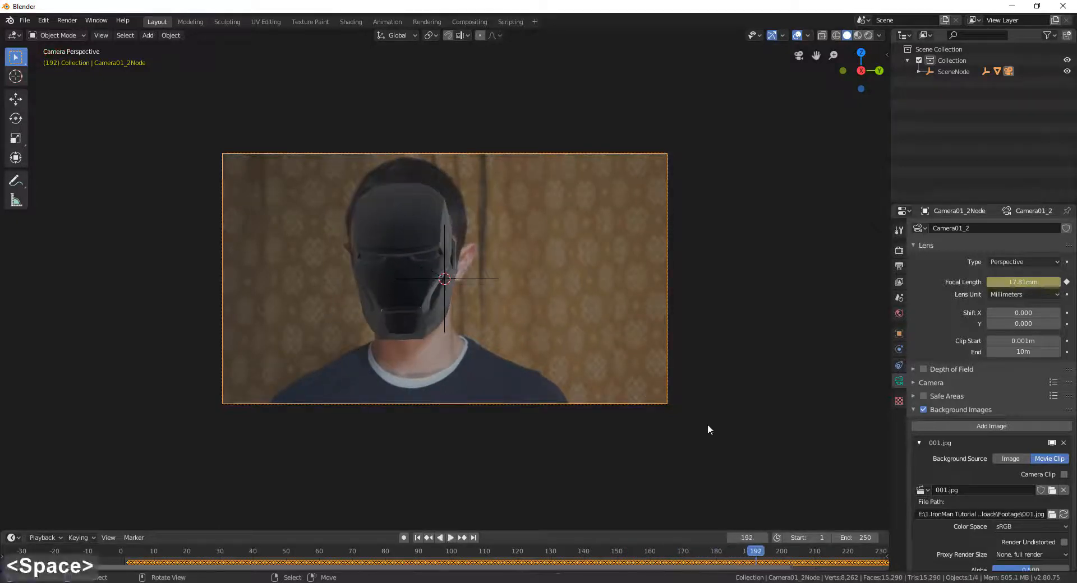
Switch to File Explorer and find the last frame number in the Downloads\Footage folder of 1.IronMan Tutorial Files
{"action": "left_click", "coordinate": [860, 538]}
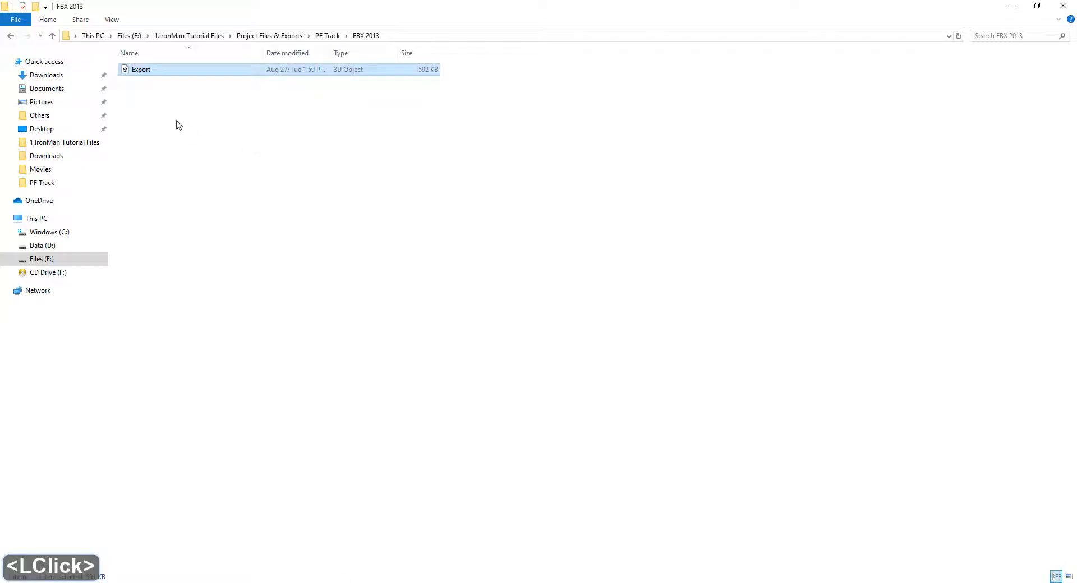
{"action": "left_click", "coordinate": [230, 72]}
{"action": "left_click", "coordinate": [208, 36]}
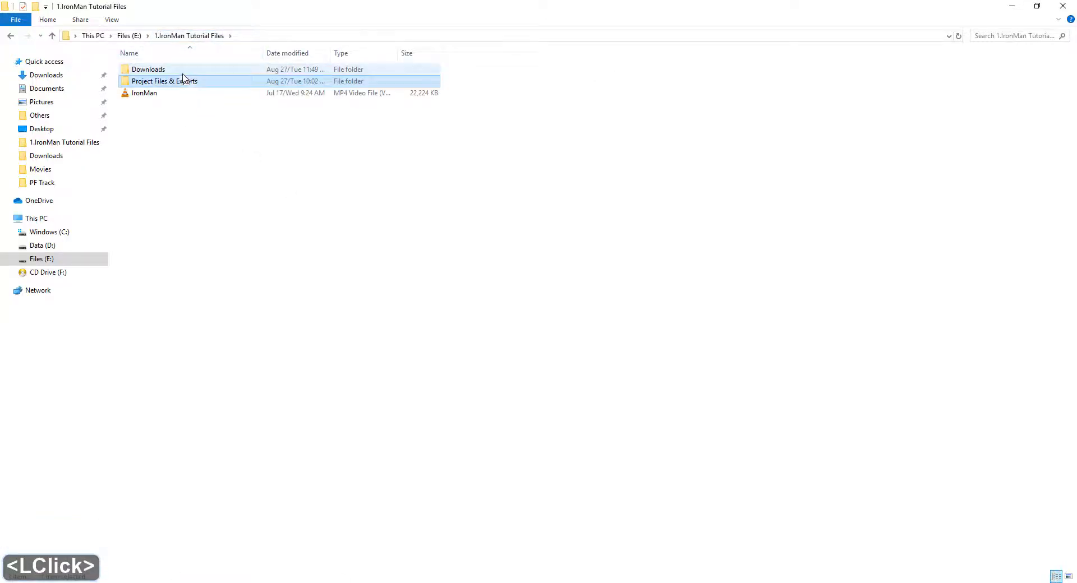
{"action": "double_click", "coordinate": [183, 71]}
{"action": "double_click", "coordinate": [183, 72]}
{"action": "scroll", "coordinate": [260, 224], "scroll_direction": "down", "scroll_amount": 3}
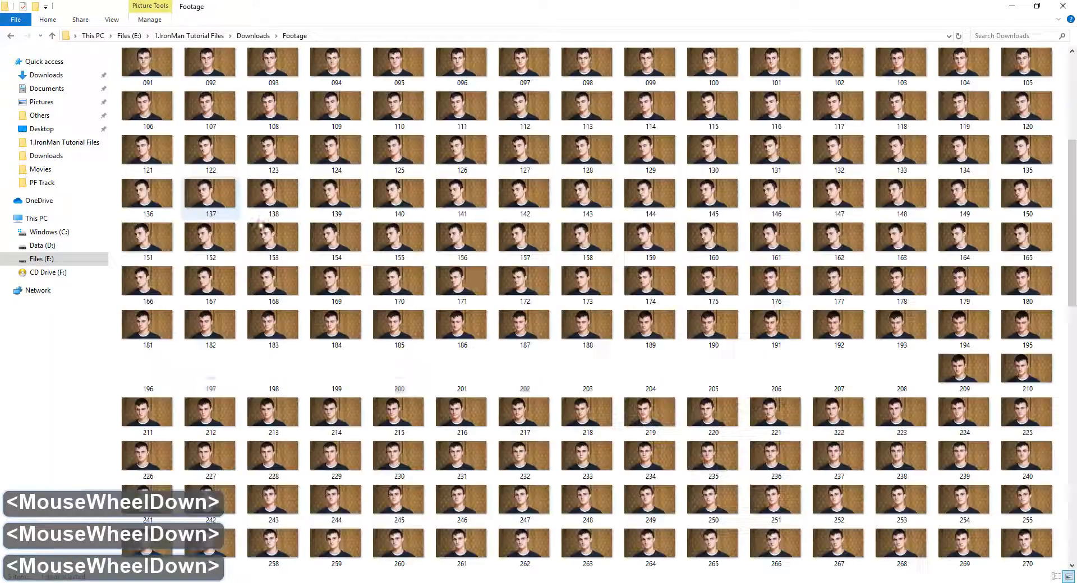
{"action": "scroll", "coordinate": [703, 289], "scroll_direction": "down", "scroll_amount": 6}
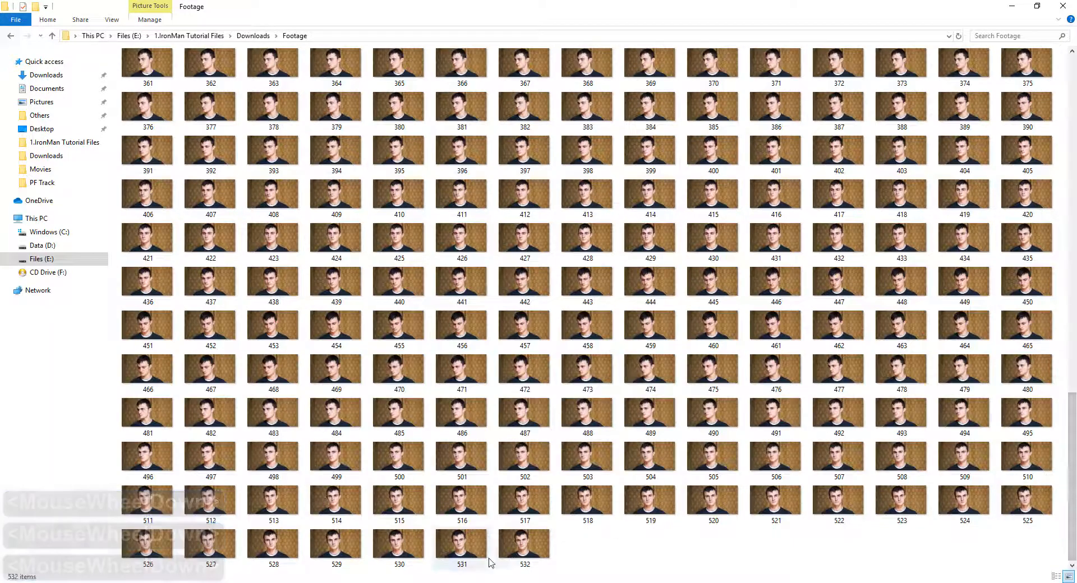
{"action": "left_click", "coordinate": [527, 560]}
{"action": "left_click_drag", "start_coordinate": [527, 568], "coordinate": [532, 558]}
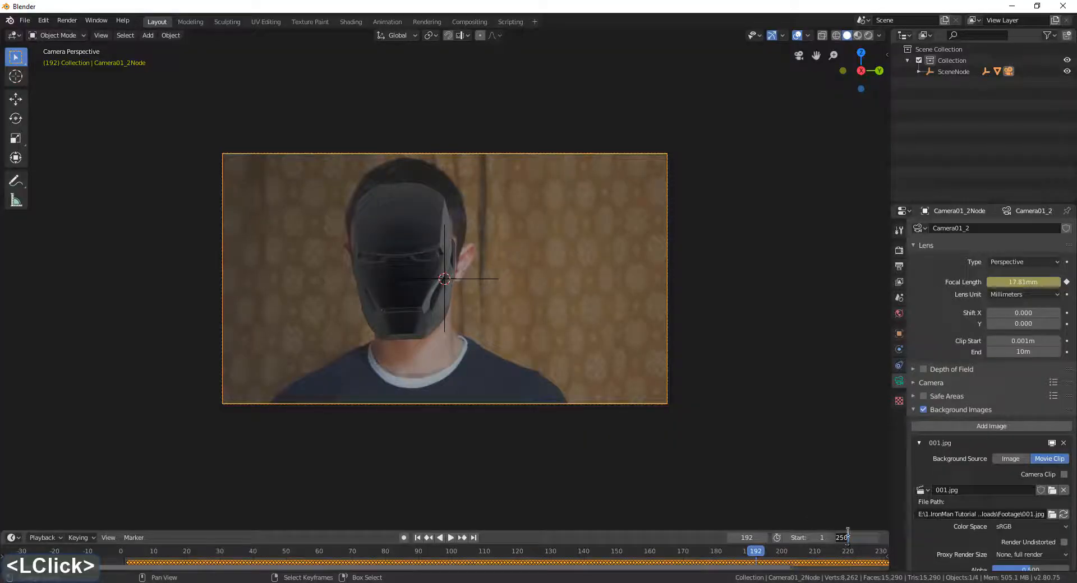
Switch back to Blender, set the scene's end frame to 532 and play the extended animation
{"action": "key", "text": "Return"}
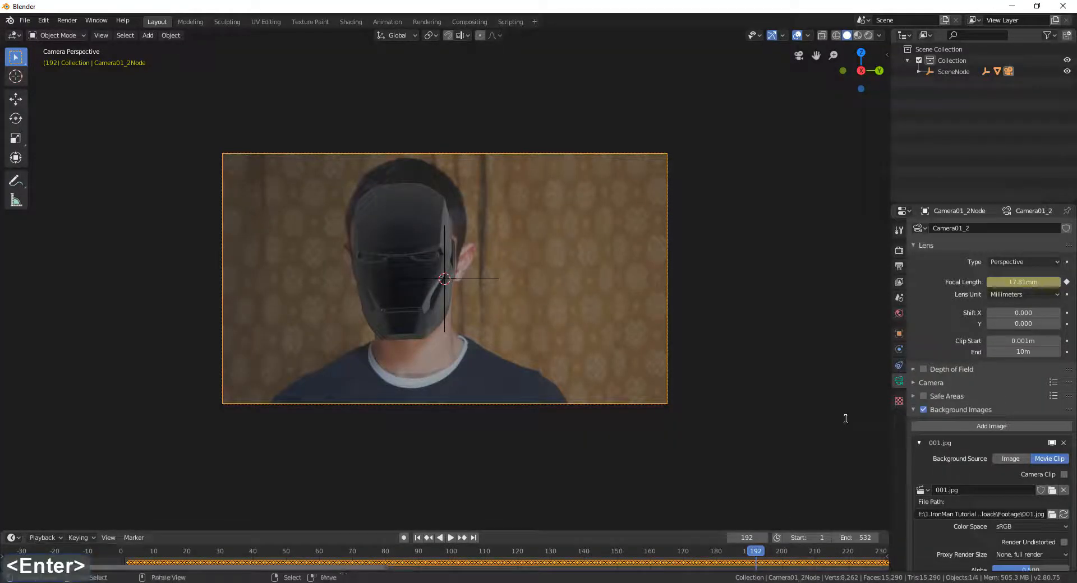
{"action": "left_click_drag", "start_coordinate": [387, 568], "coordinate": [834, 568]}
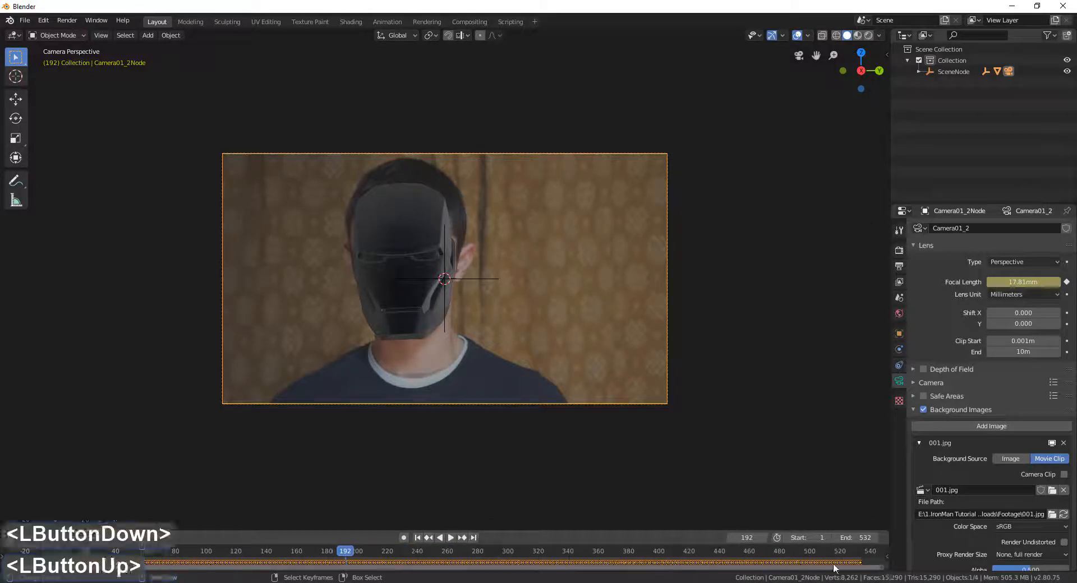
{"action": "key", "text": "space"}
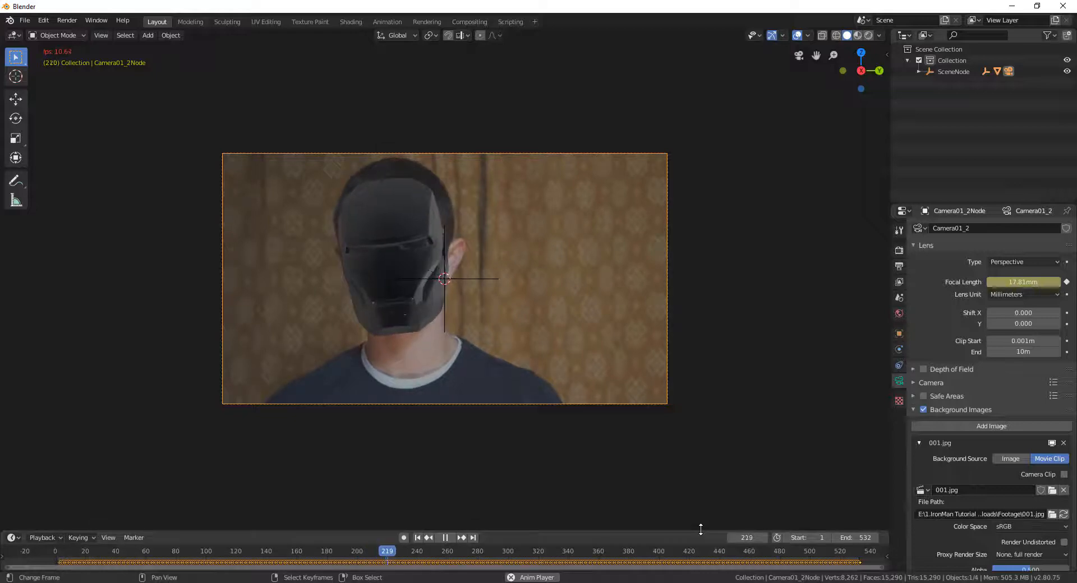
Stop the playback, select the helmet mesh and leave the camera view to see the helmet and camera together
{"action": "key", "text": "space"}
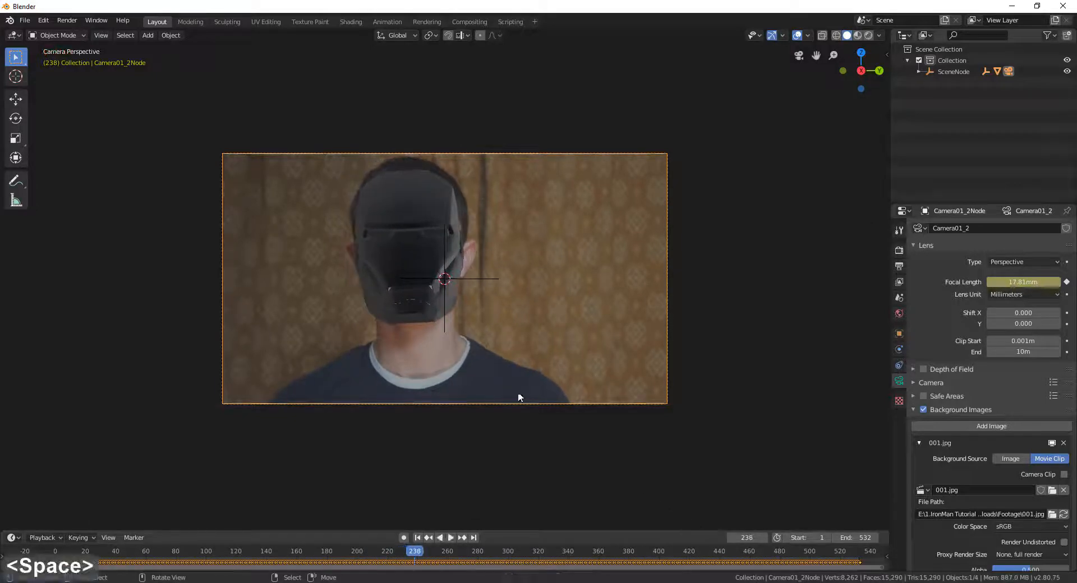
{"action": "right_click", "coordinate": [407, 245]}
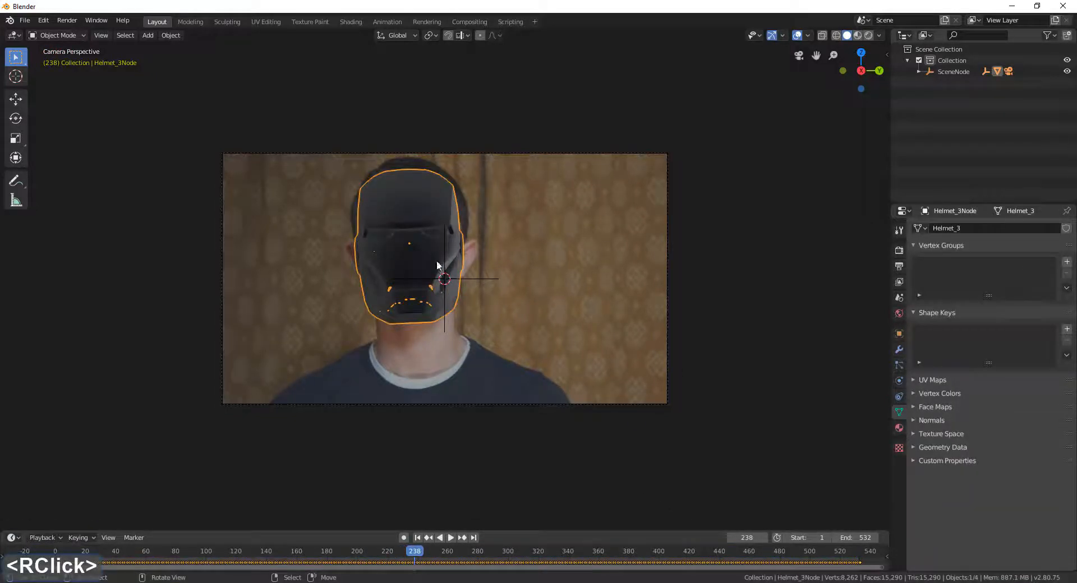
{"action": "middle_click_drag", "start_coordinate": [443, 221], "coordinate": [396, 297]}
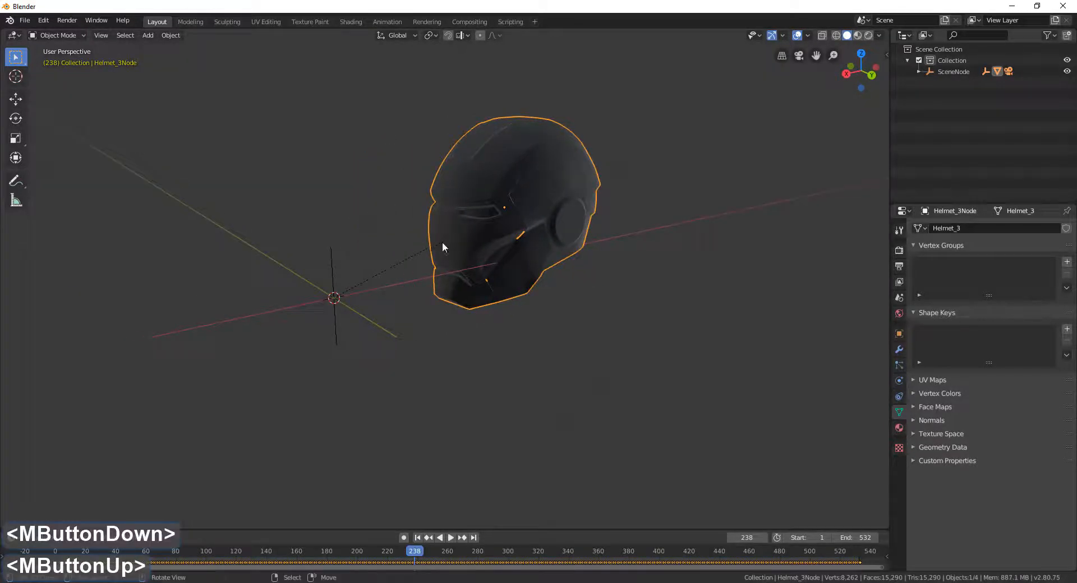
{"action": "scroll", "coordinate": [446, 237], "scroll_direction": "down", "scroll_amount": 2}
{"action": "scroll", "coordinate": [293, 262], "scroll_direction": "down", "scroll_amount": 3}
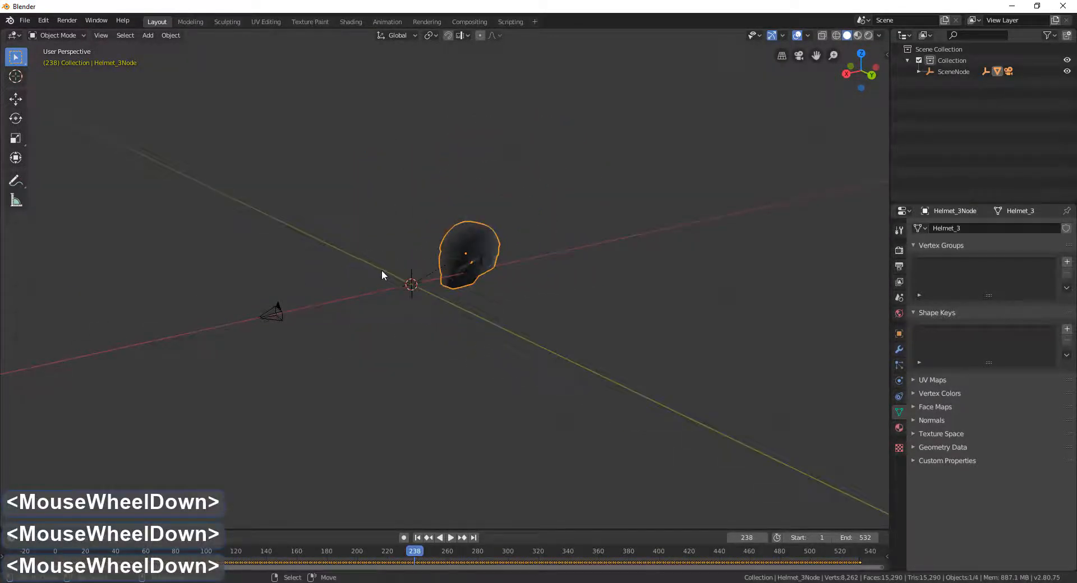
Start an Adobe After Effects (.jsx) export into E:\1.IronMan Tutorial Files\Project Files & Exports\After Effects and clear the default name before the extension
{"action": "left_click", "coordinate": [22, 22]}
{"action": "left_click", "coordinate": [65, 181]}
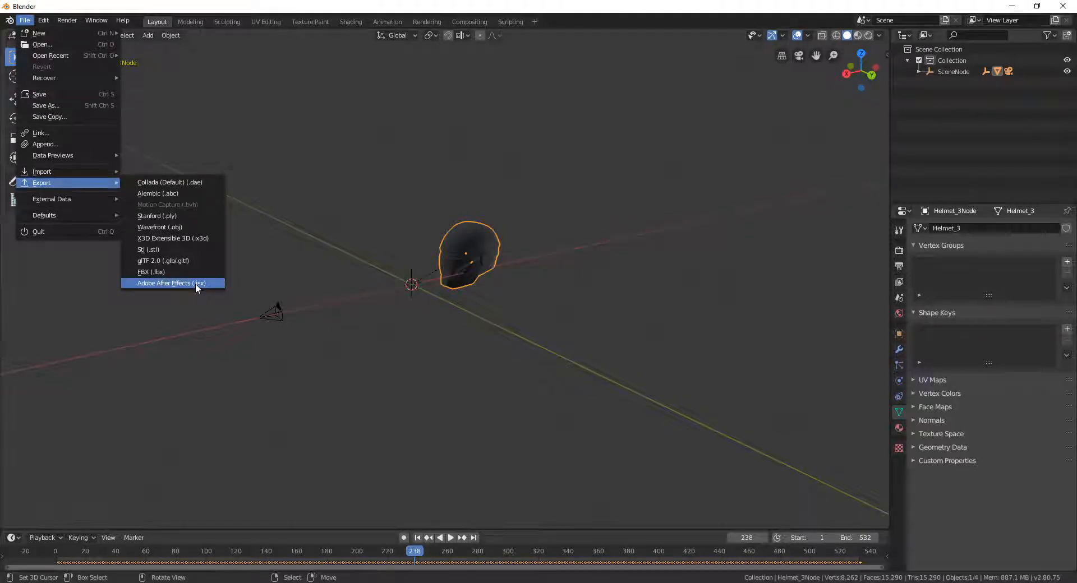
{"action": "left_click", "coordinate": [195, 283]}
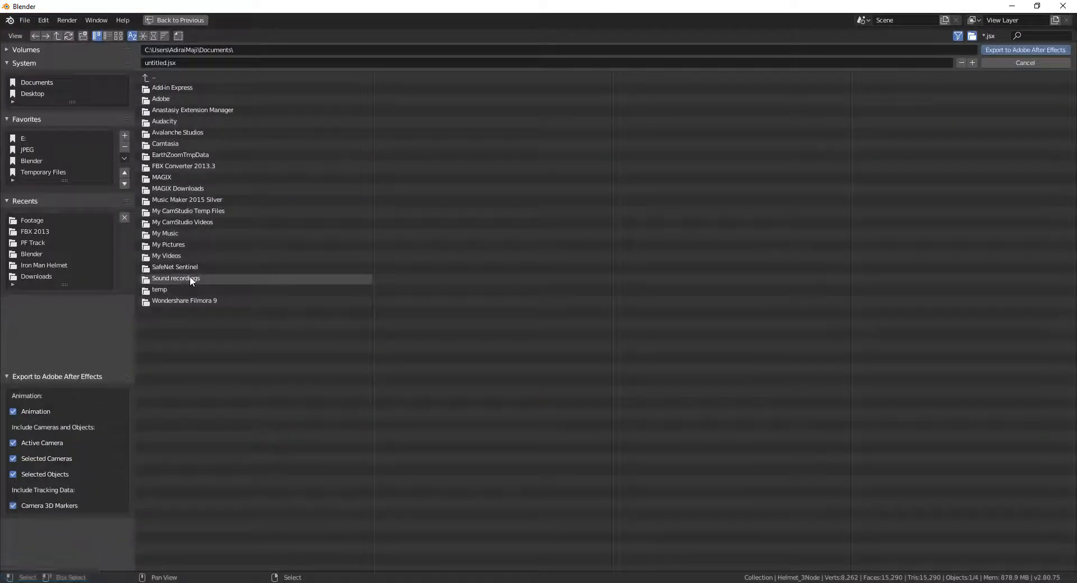
{"action": "left_click", "coordinate": [25, 140]}
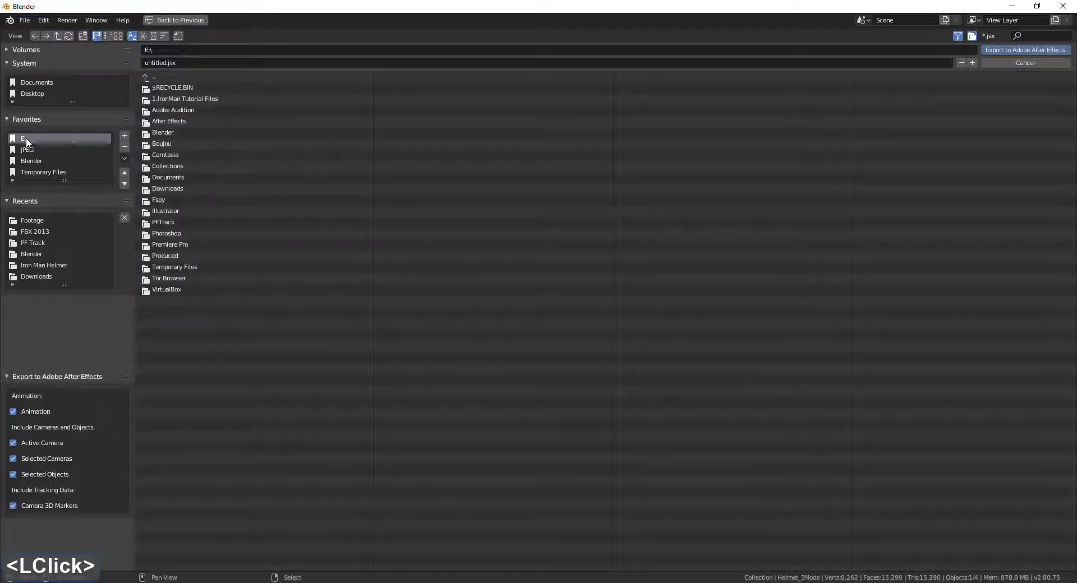
{"action": "left_click", "coordinate": [176, 98]}
{"action": "left_click", "coordinate": [177, 99]}
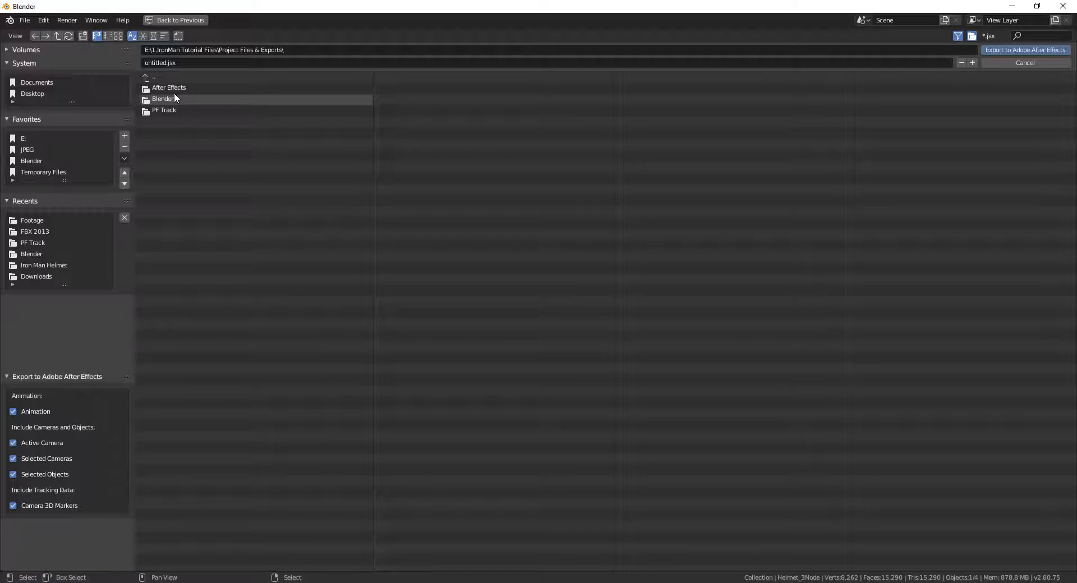
{"action": "left_click", "coordinate": [180, 88]}
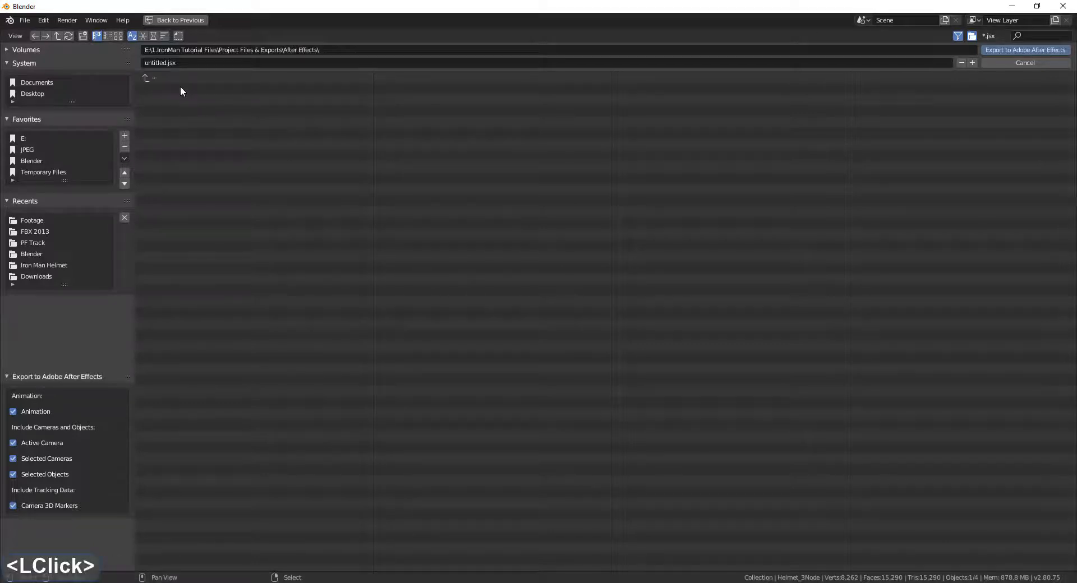
{"action": "double_click", "coordinate": [161, 64]}
{"action": "left_click", "coordinate": [167, 62]}
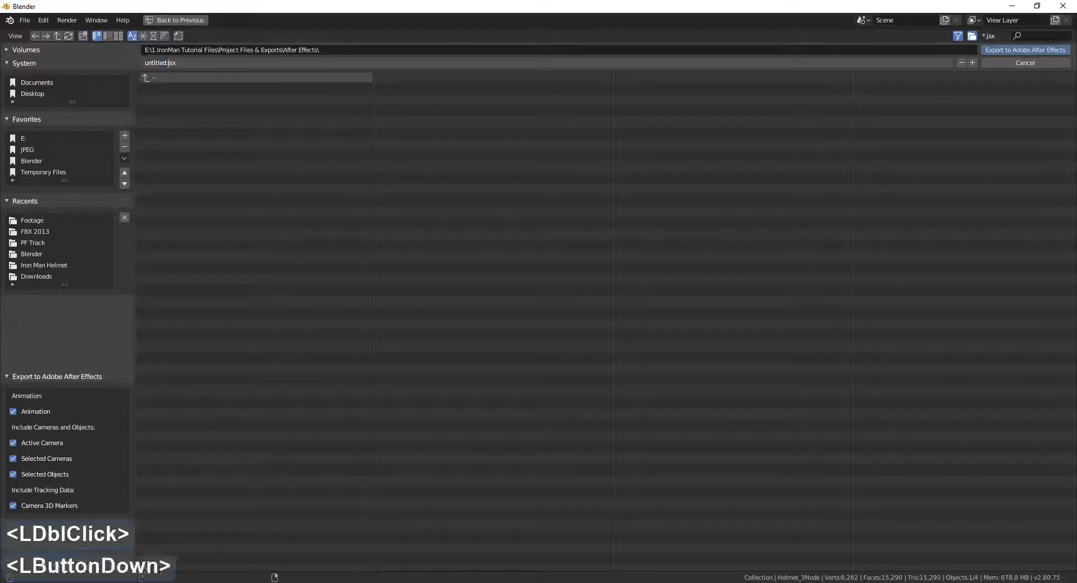
{"action": "left_click_drag", "start_coordinate": [159, 63], "coordinate": [145, 63]}
{"action": "key", "text": "BackSpace"}
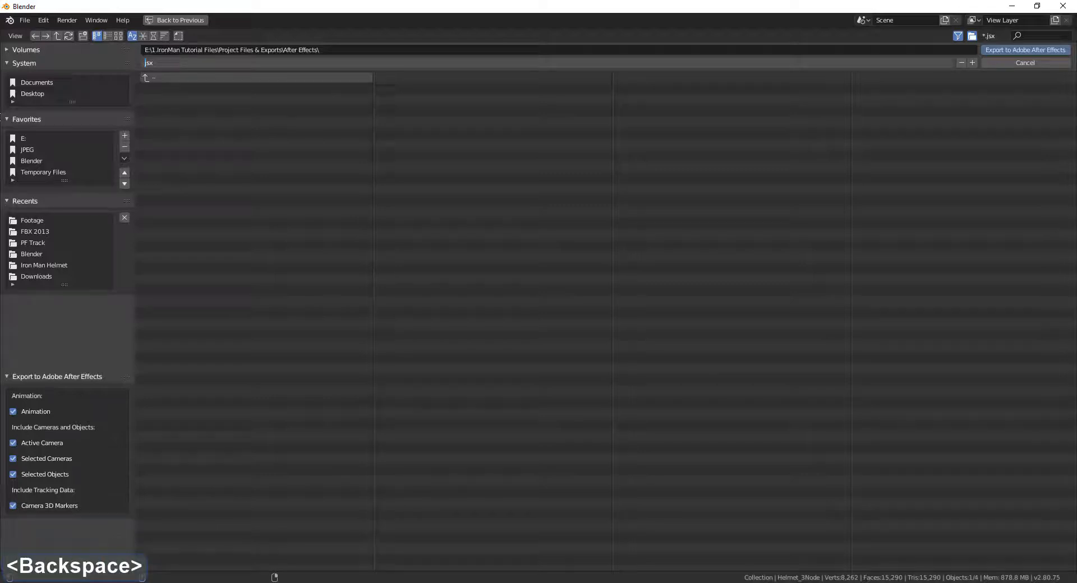
{"action": "type", "text": "AE Sc"}
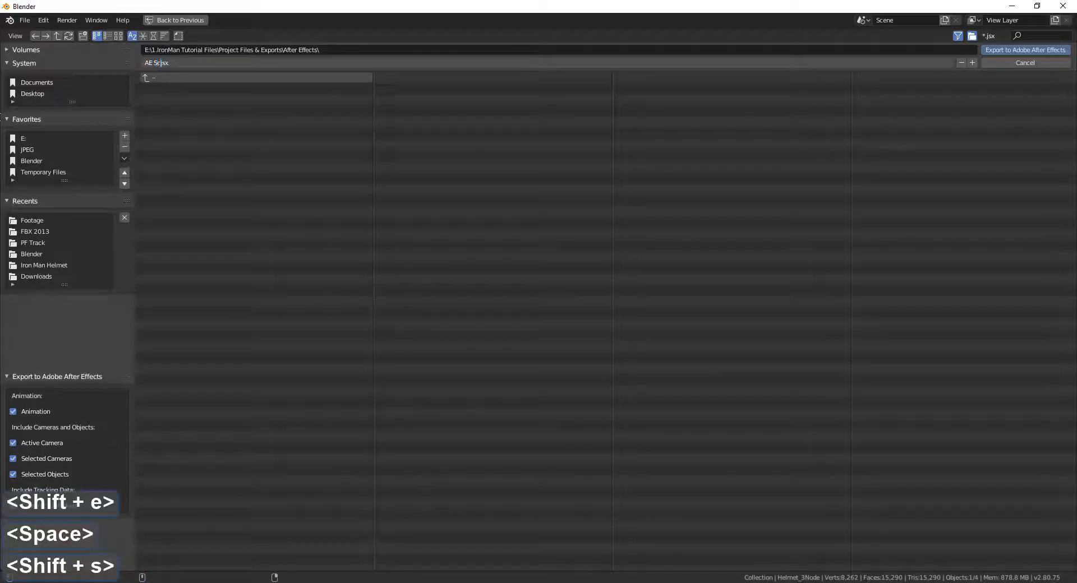
{"action": "key", "text": "BackSpace"}
{"action": "type", "text": "cript"}
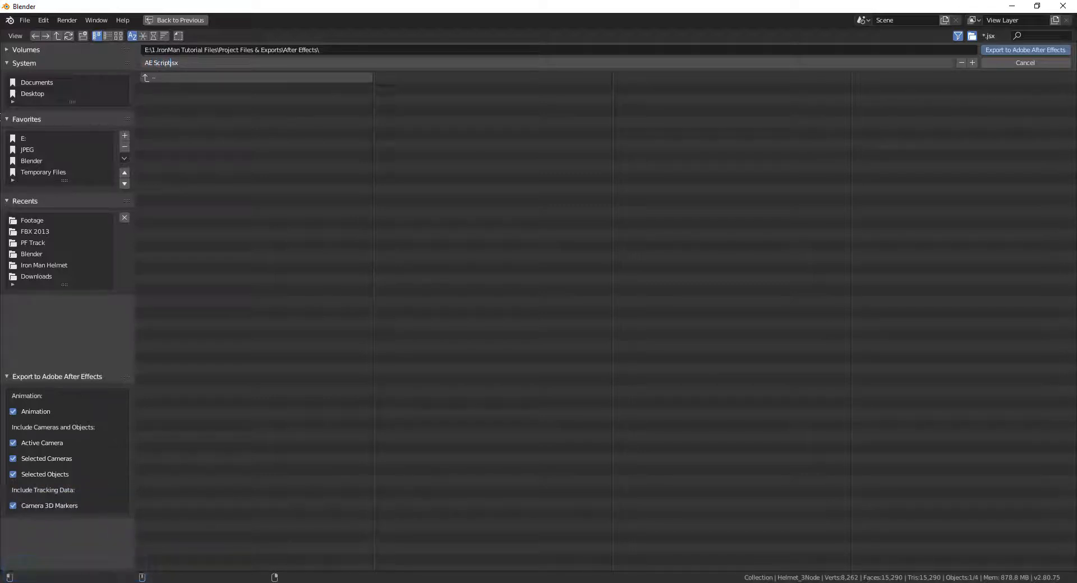
{"action": "key", "text": "BackSpace"}
{"action": "key", "text": "BackSpace"}
{"action": "key", "text": "BackSpace"}
{"action": "key", "text": "BackSpace"}
{"action": "key", "text": "BackSpace"}
{"action": "key", "text": "BackSpace"}
{"action": "key", "text": "BackSpace"}
{"action": "key", "text": "BackSpace"}
{"action": "key", "text": "BackSpace"}
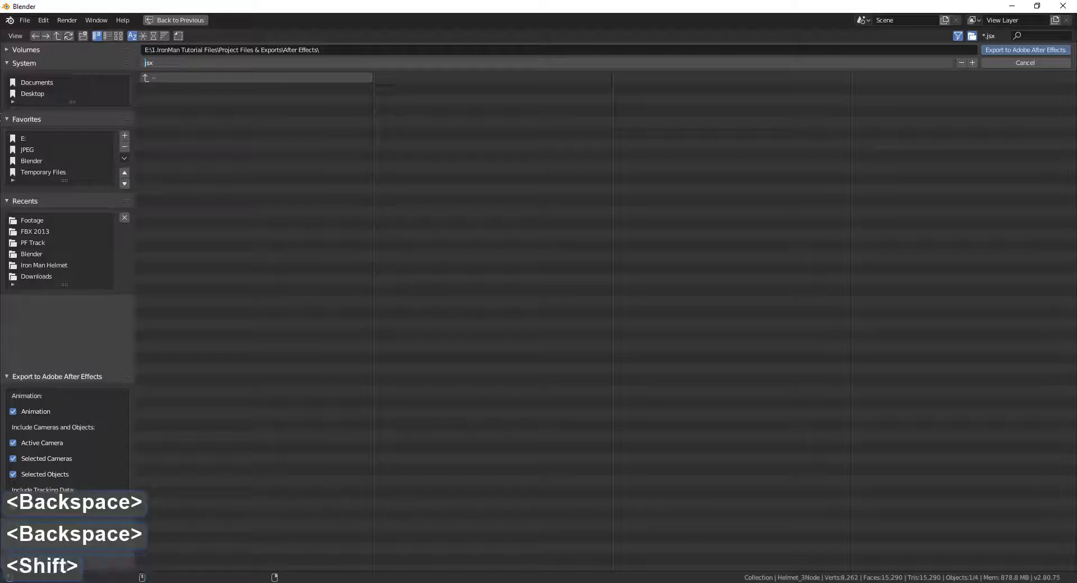
Name the export file Blender AE.jsx and export it with the animation, active camera and selected objects
{"action": "type", "text": "Blend"}
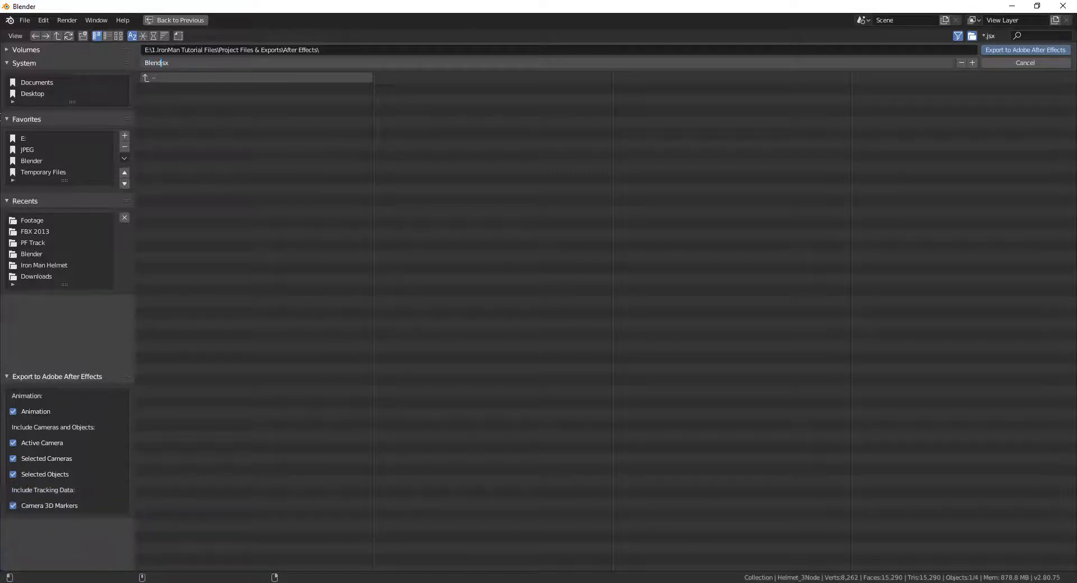
{"action": "type", "text": "er "}
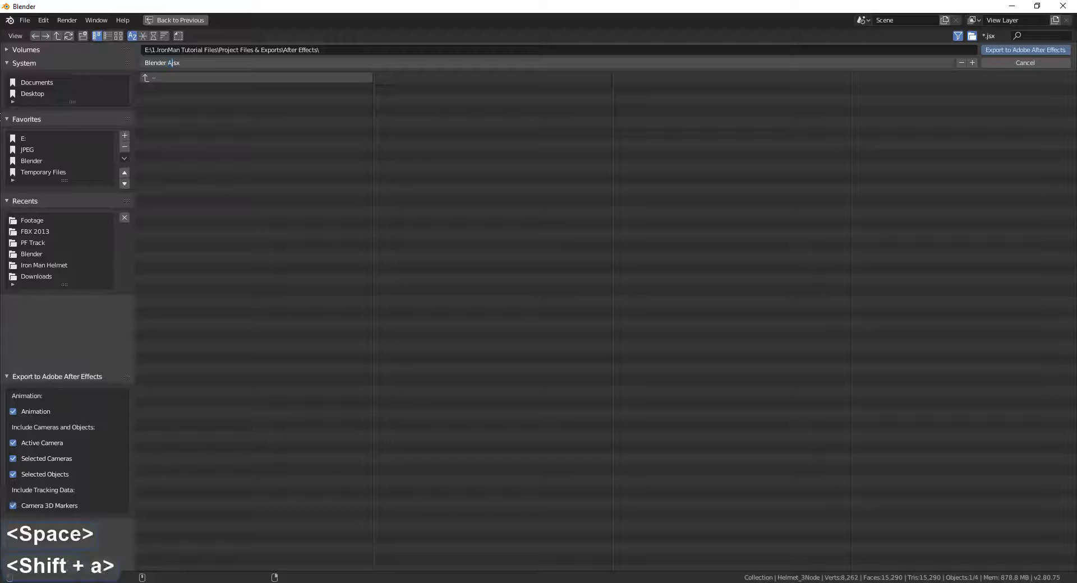
{"action": "type", "text": "AE"}
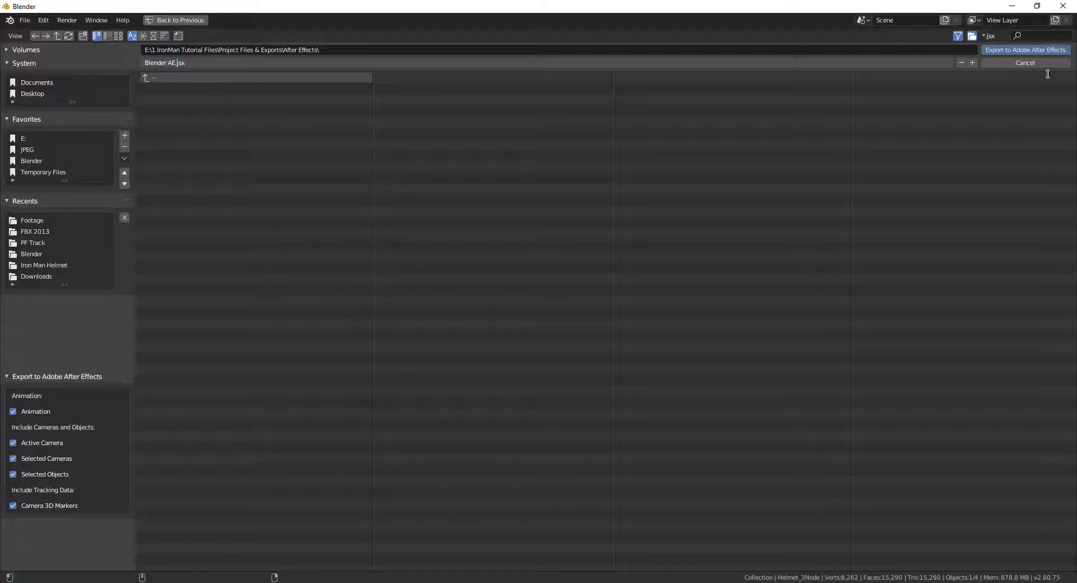
{"action": "left_click", "coordinate": [1049, 48]}
{"action": "left_click", "coordinate": [1048, 48]}
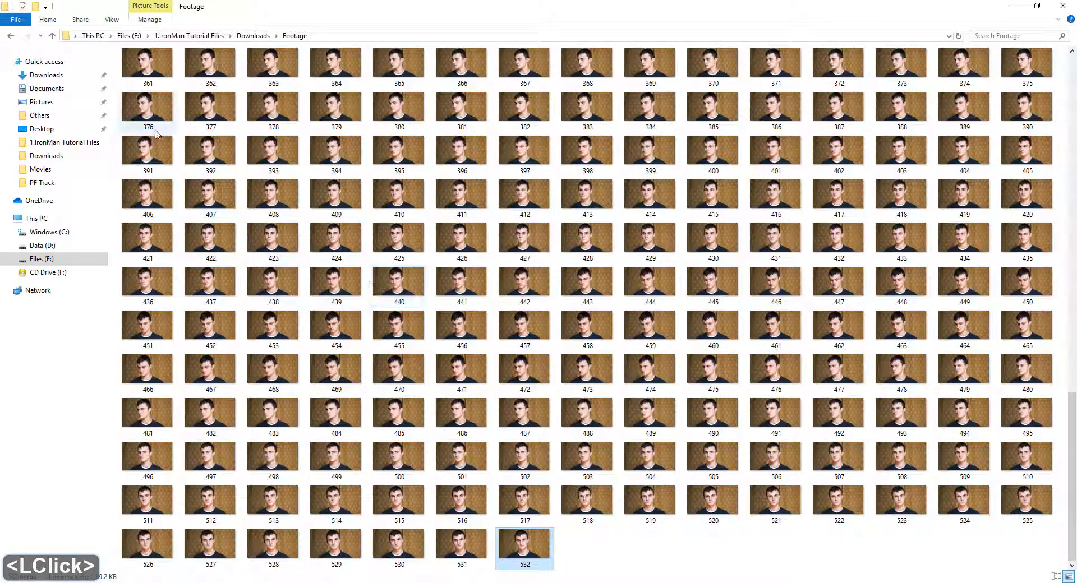
Switch to File Explorer, open Project Files & Exports\After Effects and check the properties of the exported Blender AE file
{"action": "left_click", "coordinate": [189, 35]}
{"action": "left_click", "coordinate": [166, 83]}
{"action": "double_click", "coordinate": [166, 83]}
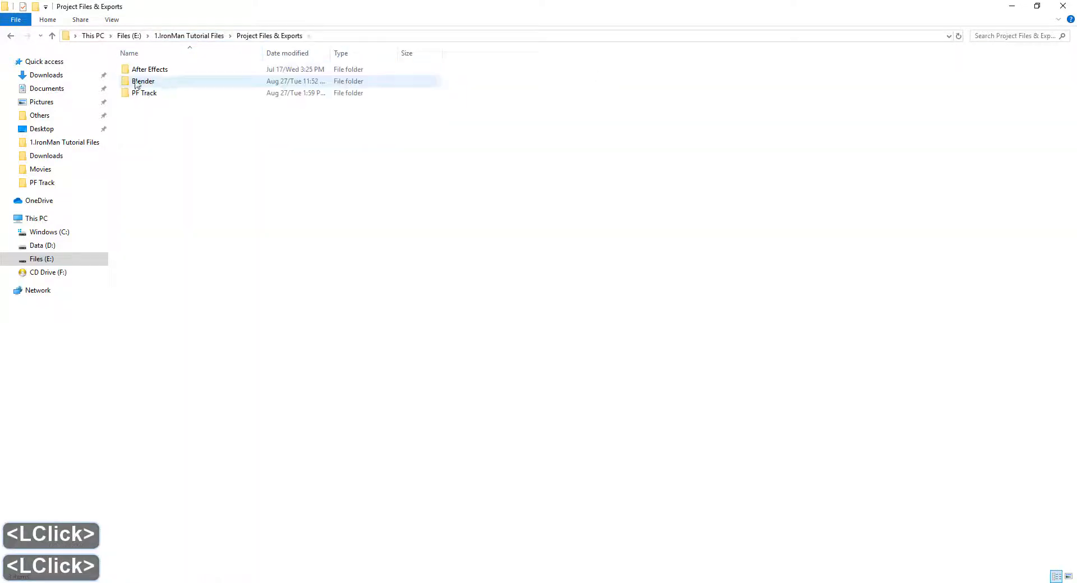
{"action": "double_click", "coordinate": [147, 71]}
{"action": "left_click_drag", "start_coordinate": [155, 96], "coordinate": [292, 68]}
{"action": "right_click", "coordinate": [291, 75]}
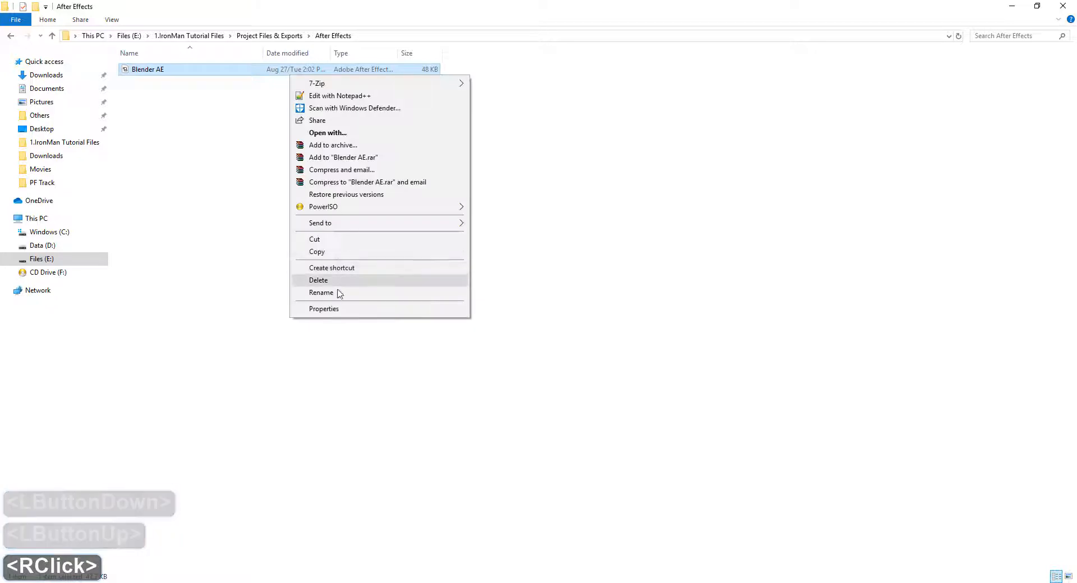
{"action": "left_click", "coordinate": [339, 308]}
{"action": "left_click_drag", "start_coordinate": [361, 149], "coordinate": [457, 163]}
{"action": "left_click", "coordinate": [421, 349]}
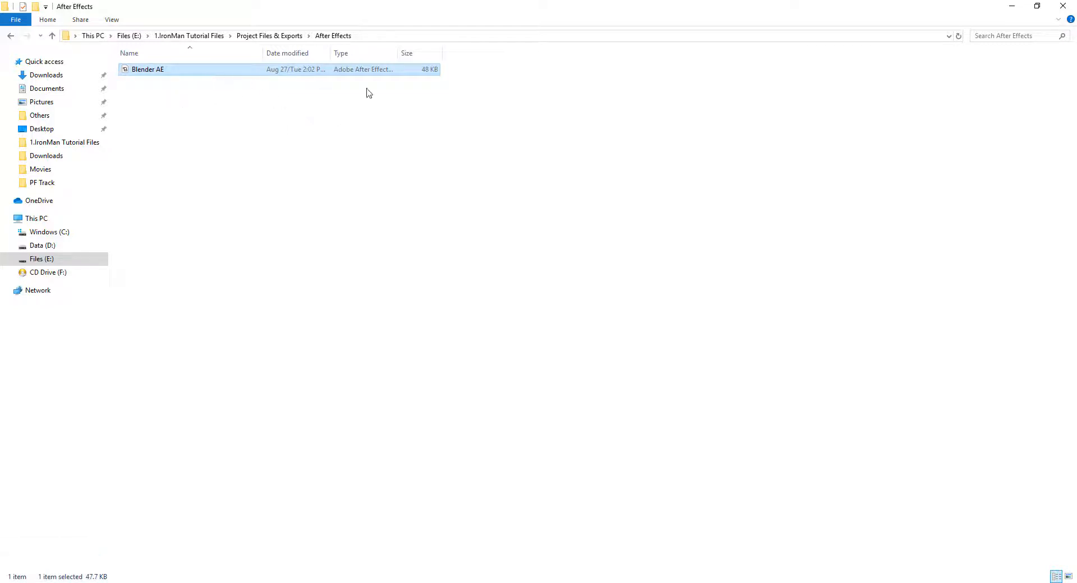
Switch back to Blender and view the helmet and camera from the front
{"action": "left_click", "coordinate": [1009, 6]}
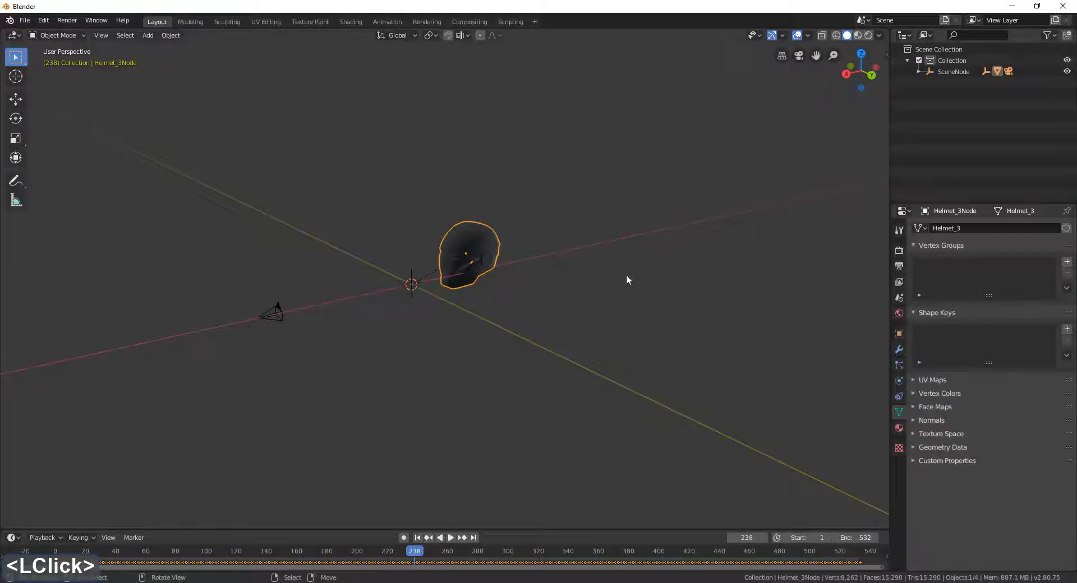
{"action": "middle_click_drag", "start_coordinate": [495, 324], "coordinate": [192, 317]}
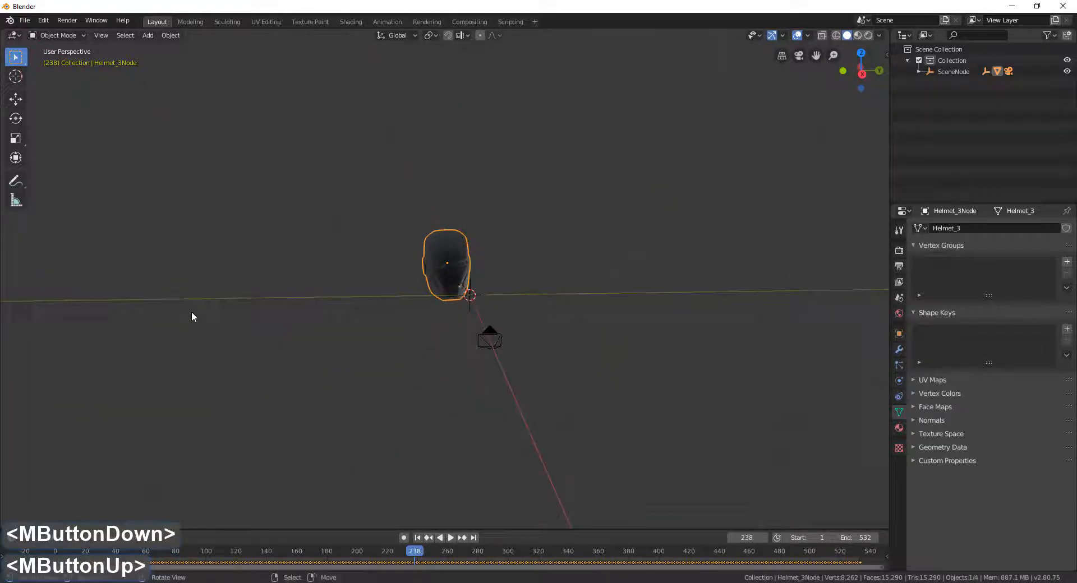